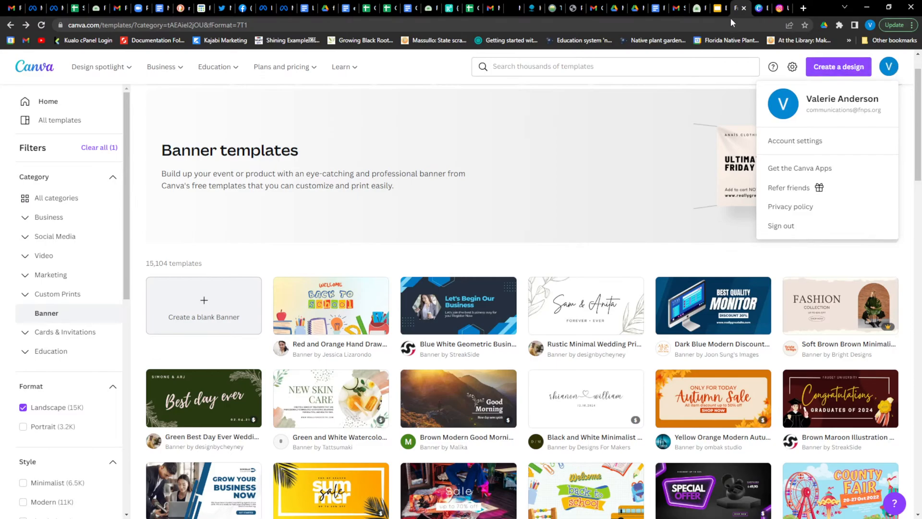
Step: Close the account menu, look over the Design spotlight offerings and go to the Canva home page
click(446, 73)
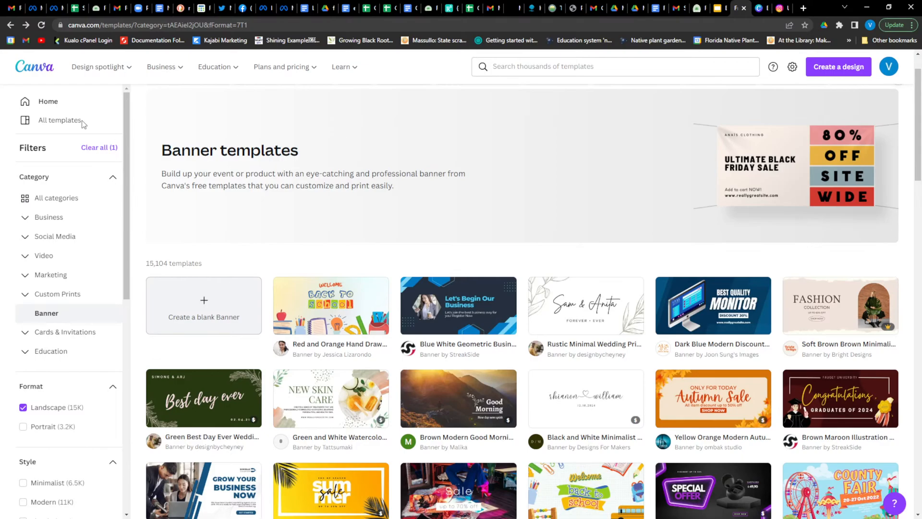
mouse_move(118, 66)
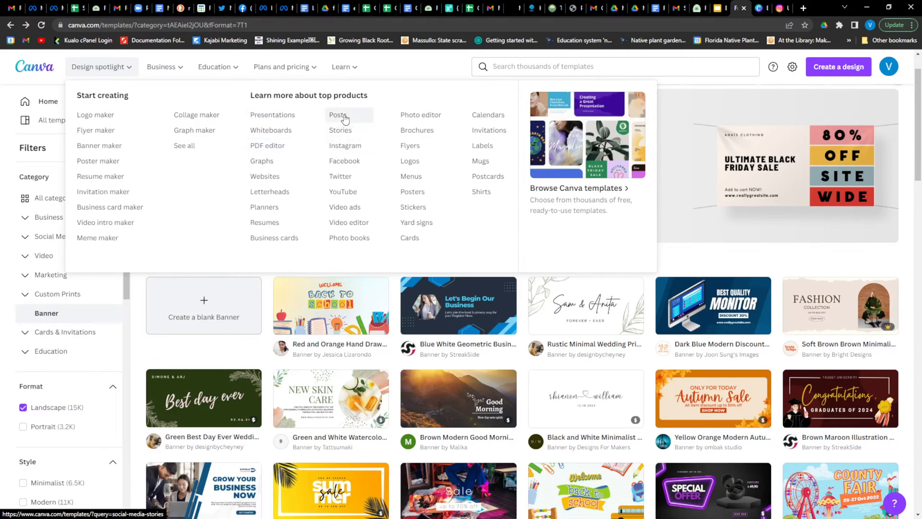
mouse_move(165, 67)
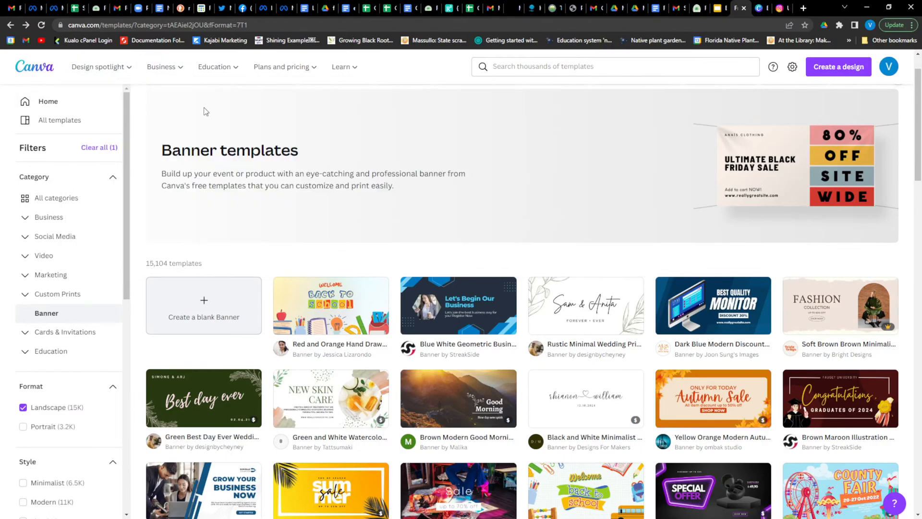
click(38, 101)
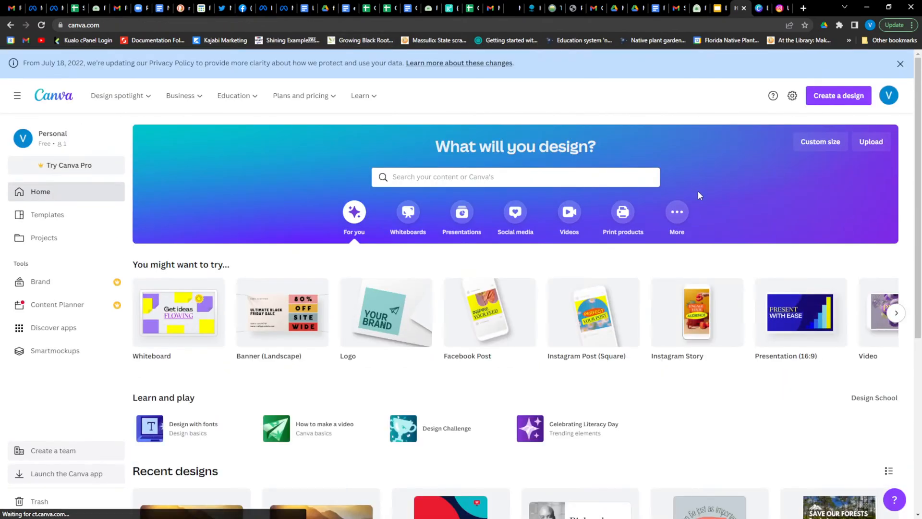
Step: Search the templates for "membership" and browse the matching designs
click(471, 177)
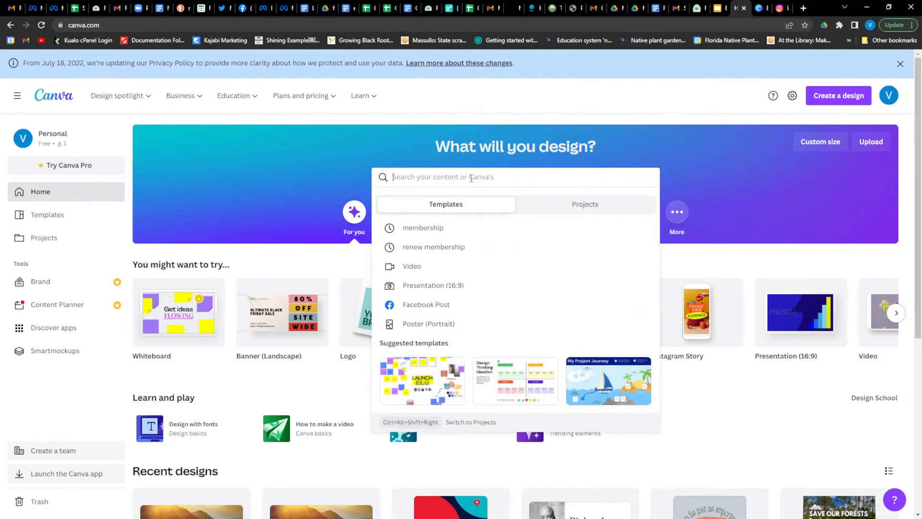
click(456, 228)
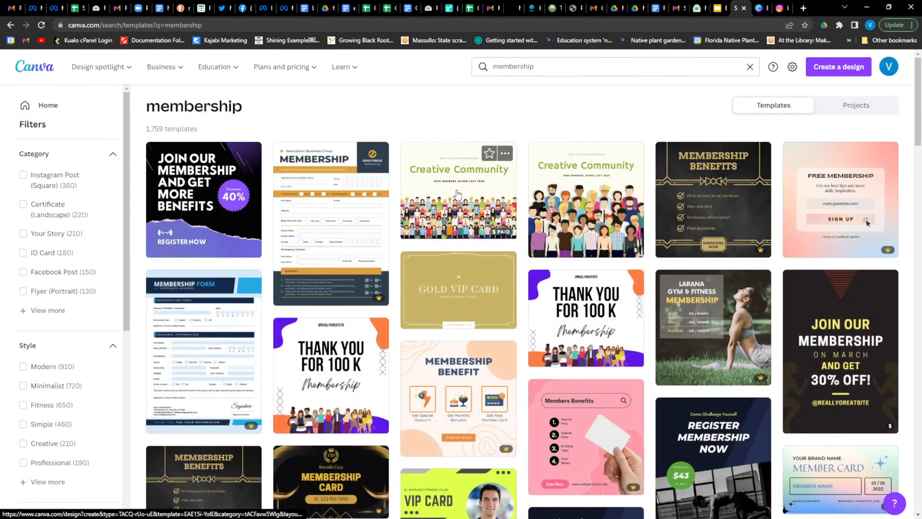
scroll(532, 408, down, 3)
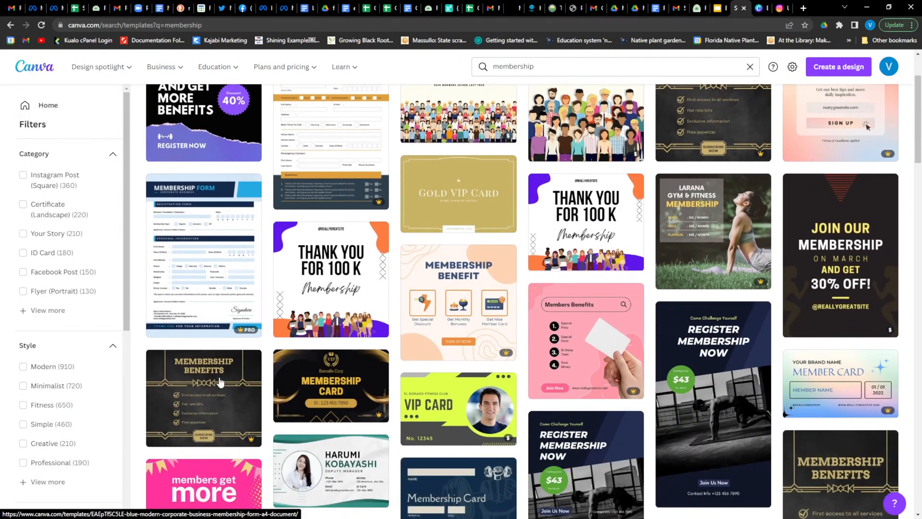
scroll(532, 408, down, 2)
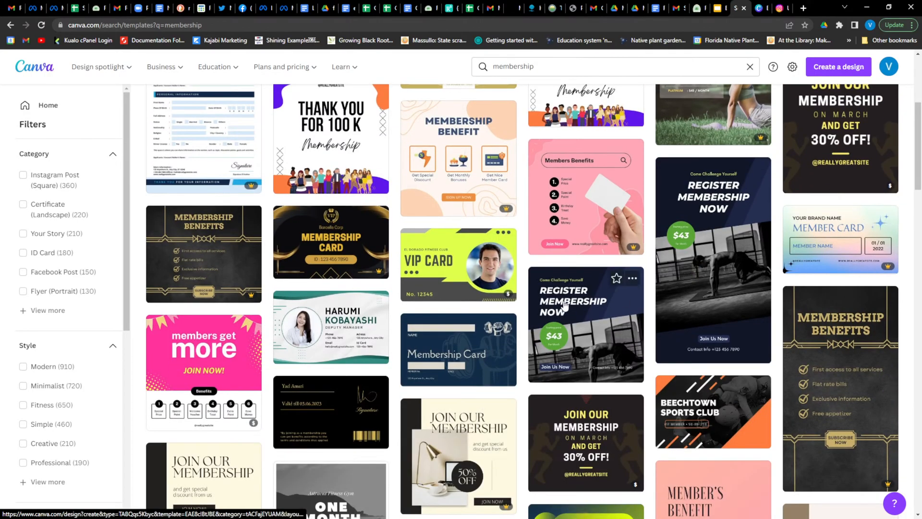
scroll(492, 227, up, 4)
scroll(336, 216, up, 1)
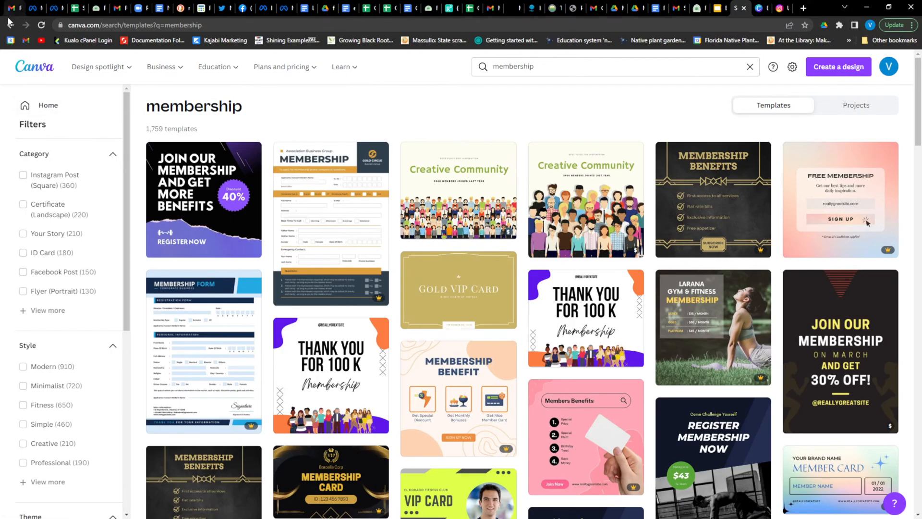
Step: Return to the home page, search the templates for "sale" and browse the matching designs
click(48, 104)
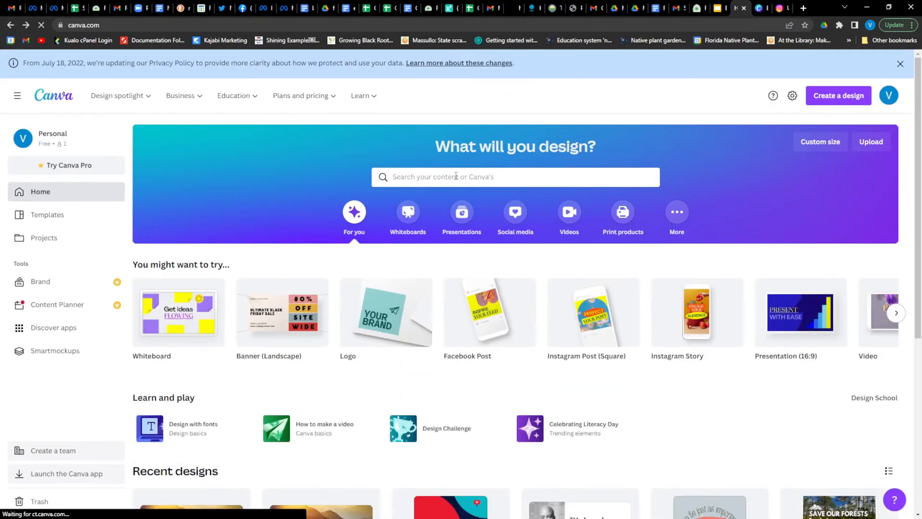
click(456, 176)
text(sale)
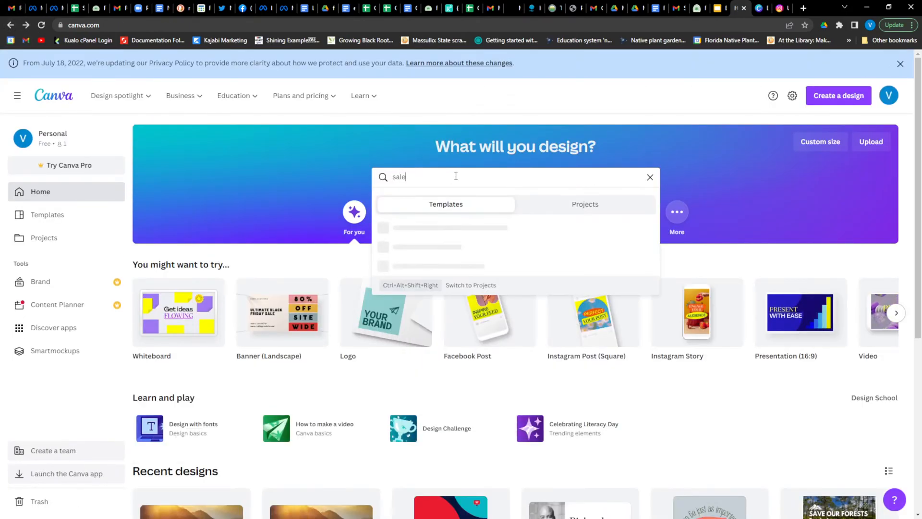
key(Return)
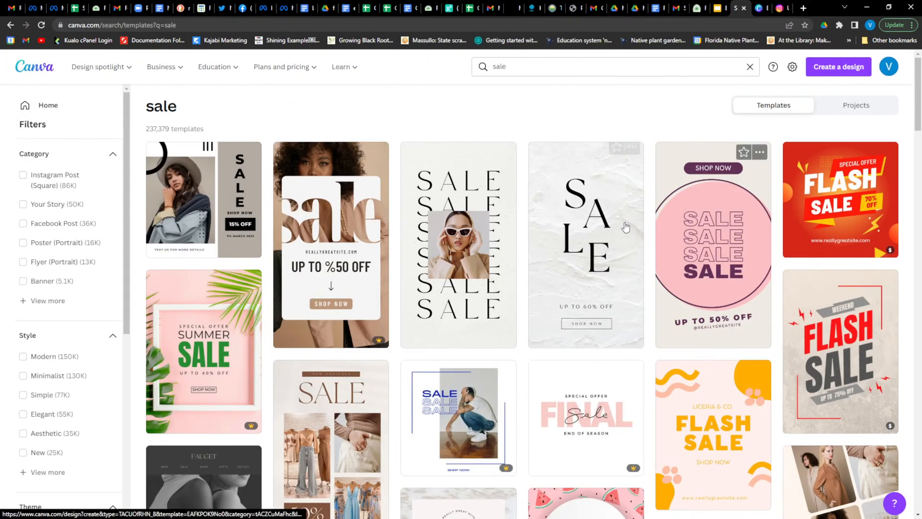
scroll(477, 173, down, 4)
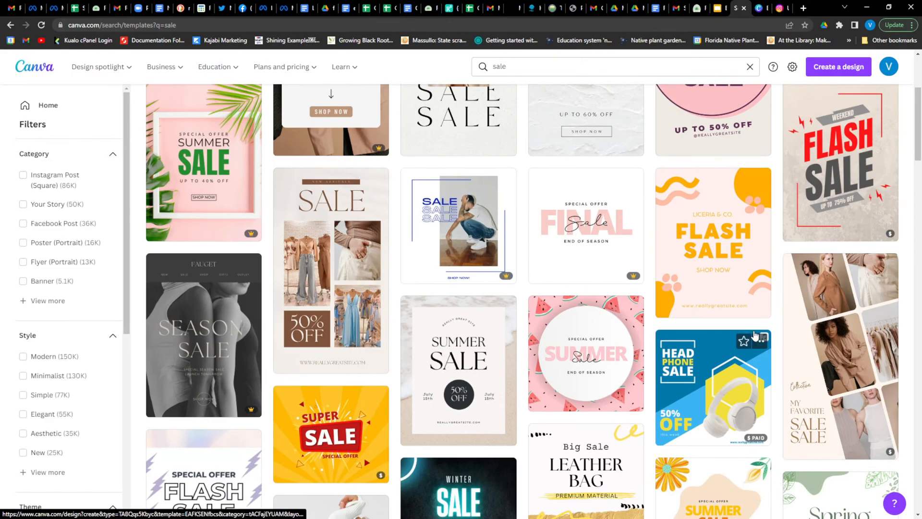
scroll(515, 246, up, 4)
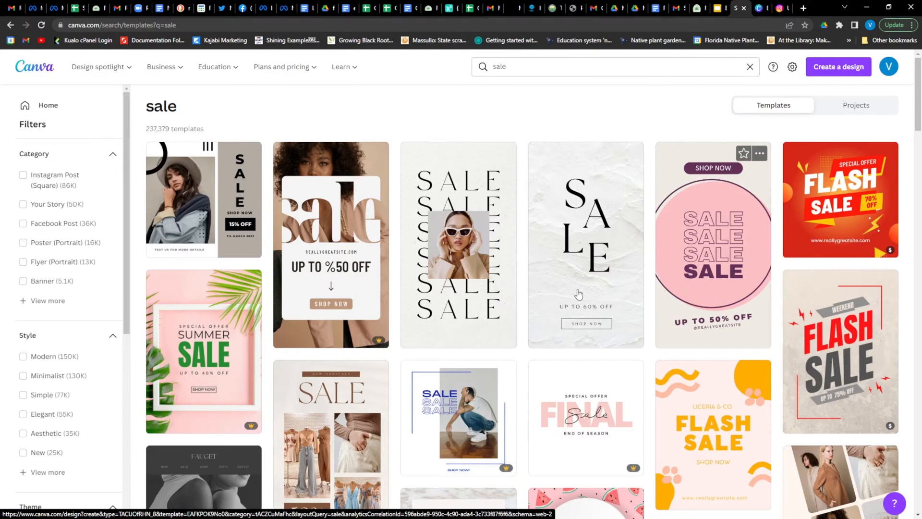
Step: View the white textured SALE story template in the editor, and go back to the home page
click(568, 272)
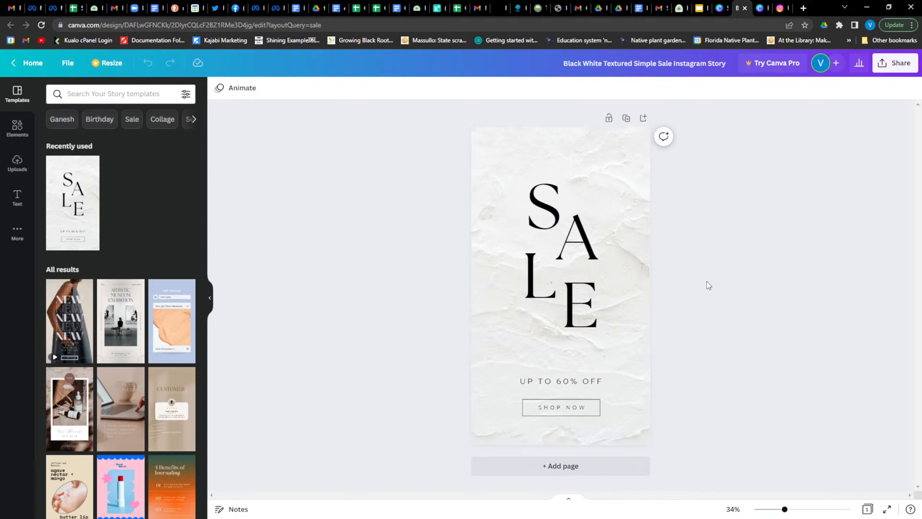
click(745, 8)
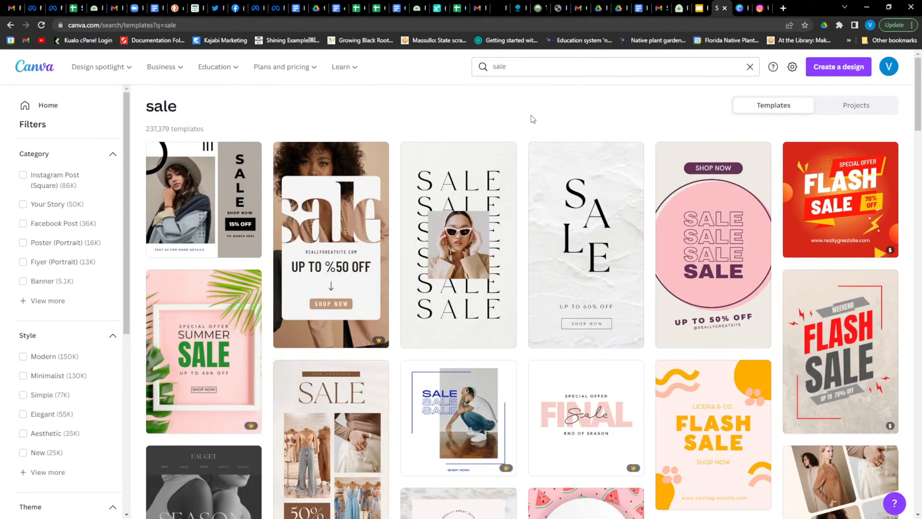
click(10, 25)
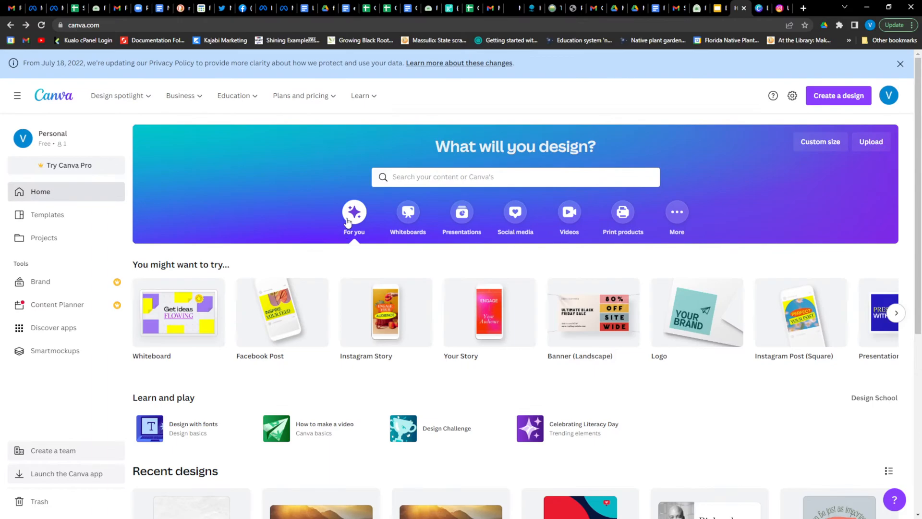
Step: Look over the home page, including the account menu, the suggested design types and the recent designs
scroll(362, 212, down, 2)
scroll(362, 212, up, 2)
click(889, 95)
click(889, 95)
scroll(362, 259, down, 3)
scroll(698, 258, down, 2)
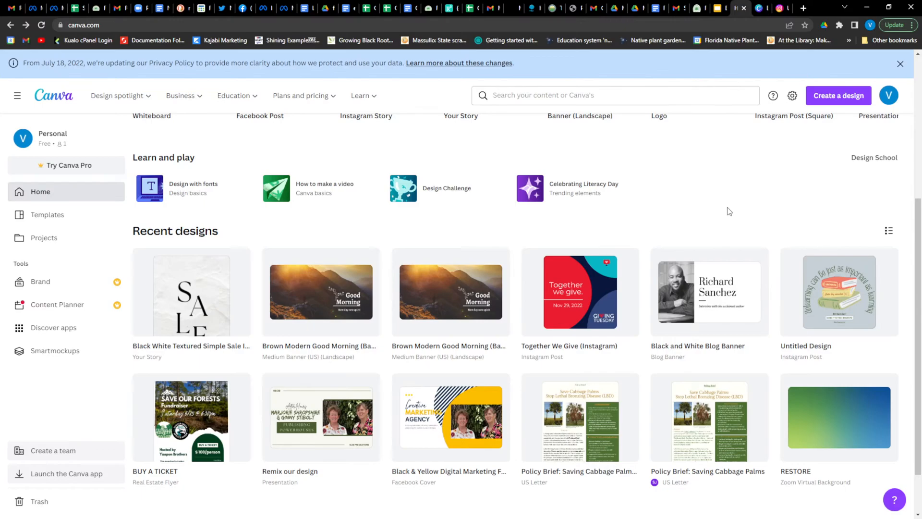
scroll(737, 341, down, 2)
scroll(165, 228, up, 5)
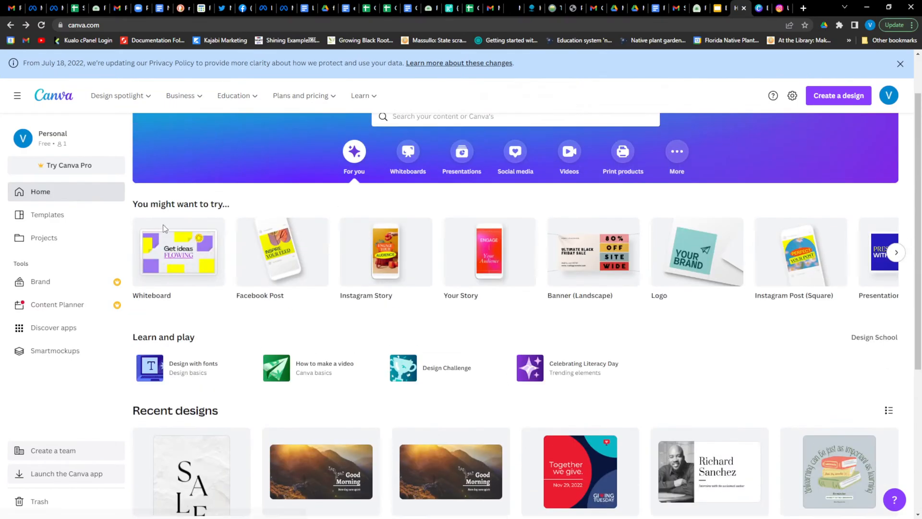
Step: Create a blank Banner (Landscape) design and browse the banner templates offered for it
click(621, 281)
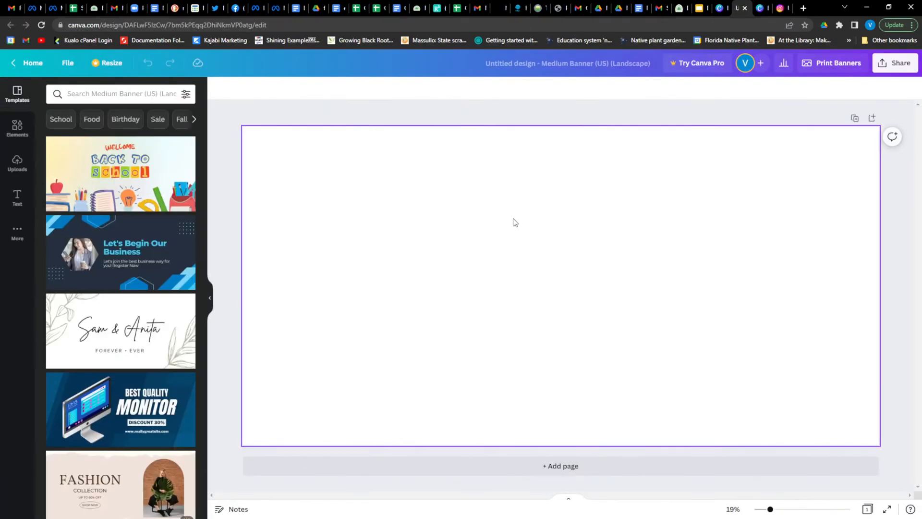
scroll(132, 293, down, 5)
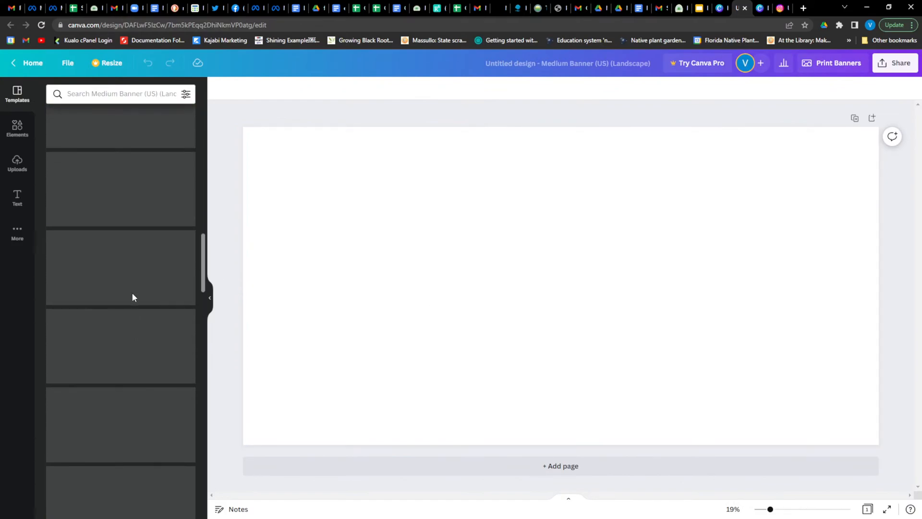
scroll(132, 336, up, 3)
Step: Review the Canva Pro upgrade offer for the Fashion Collection template, dismiss it and return to the home page
click(132, 382)
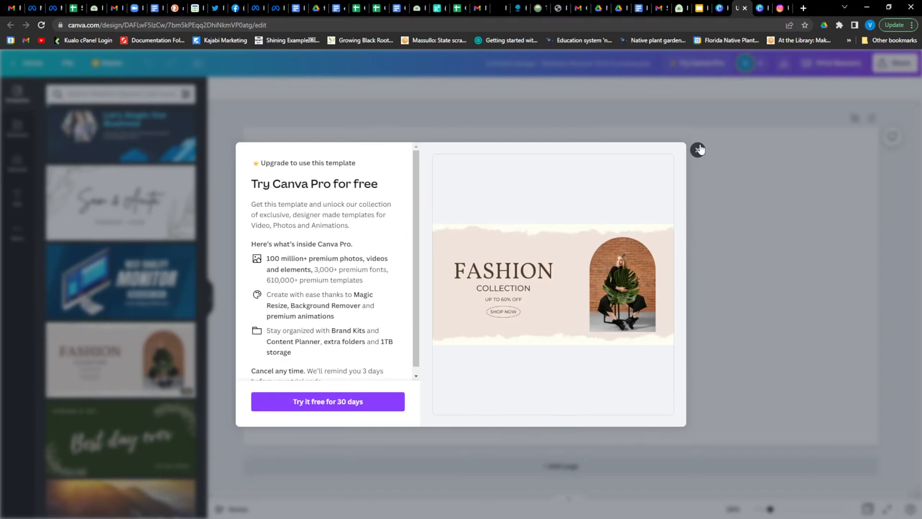
scroll(347, 325, down, 1)
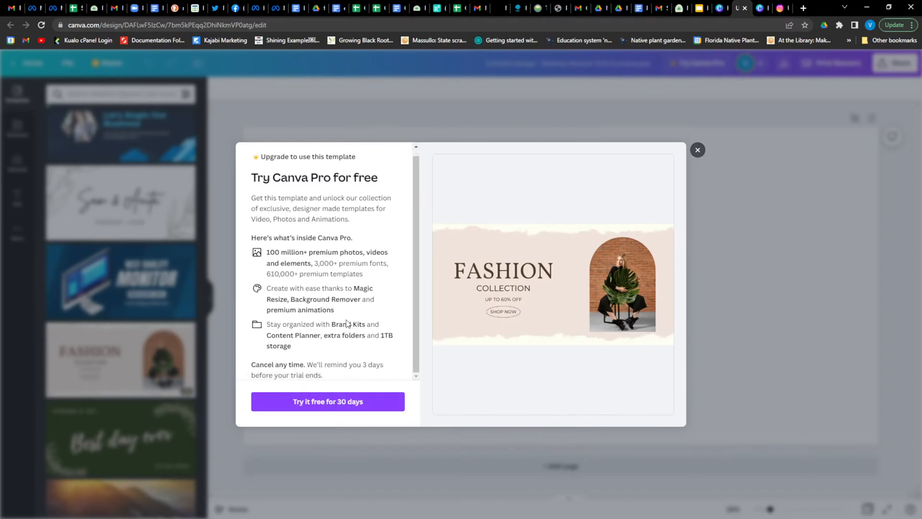
click(697, 150)
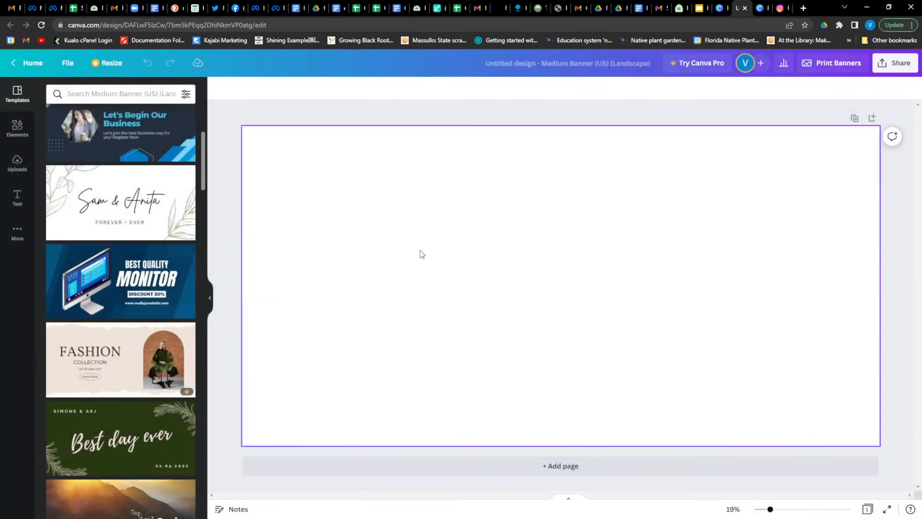
scroll(201, 174, up, 2)
scroll(201, 174, up, 2)
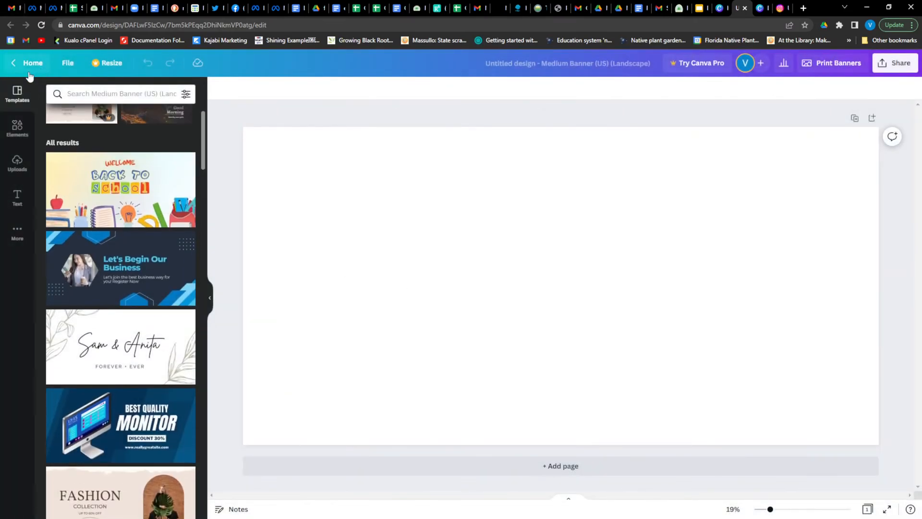
click(13, 64)
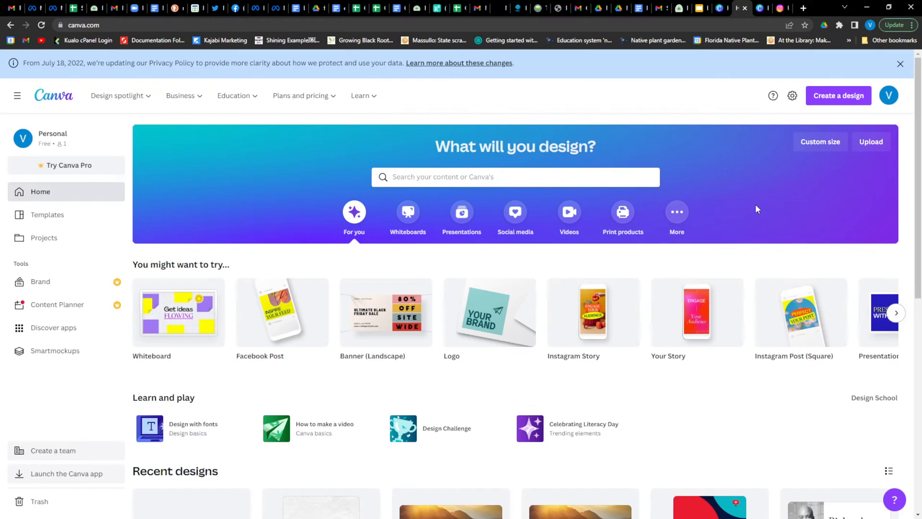
Step: Open a Brown Modern Good Morning landscape banner from the recent designs
scroll(756, 206, down, 3)
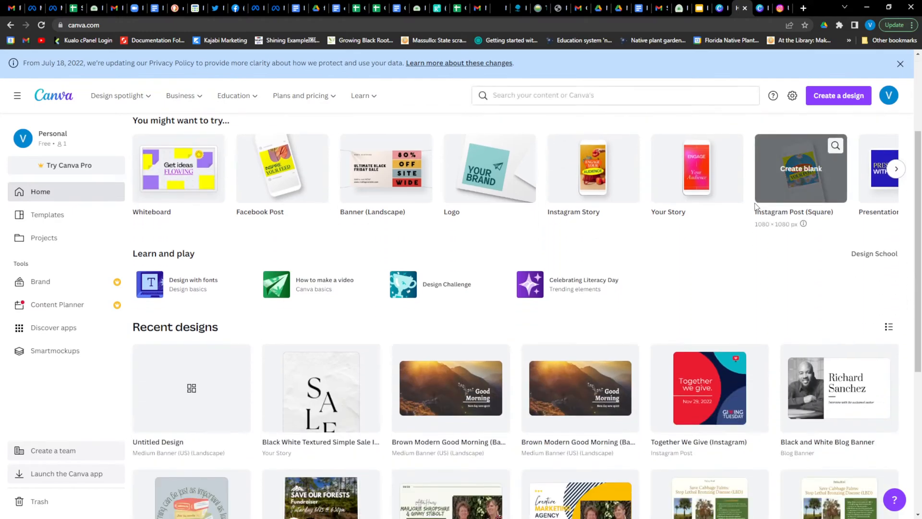
scroll(612, 189, up, 3)
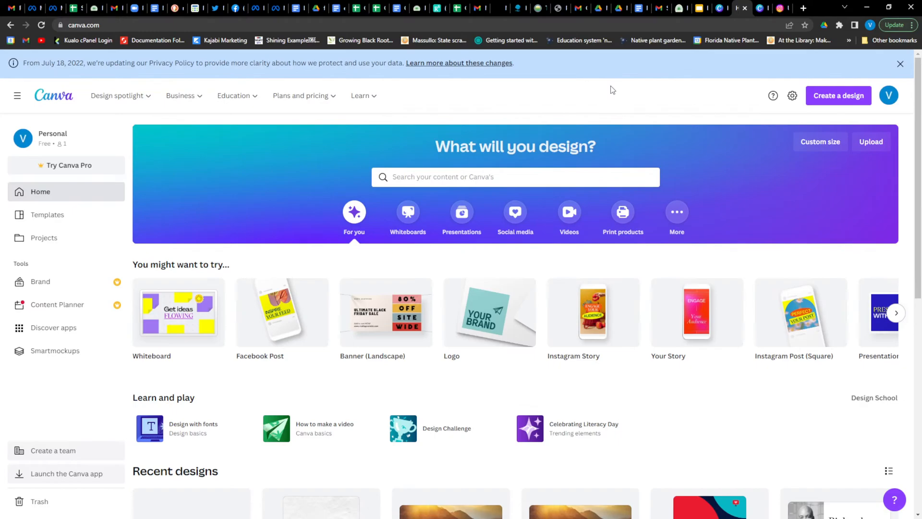
scroll(606, 221, down, 6)
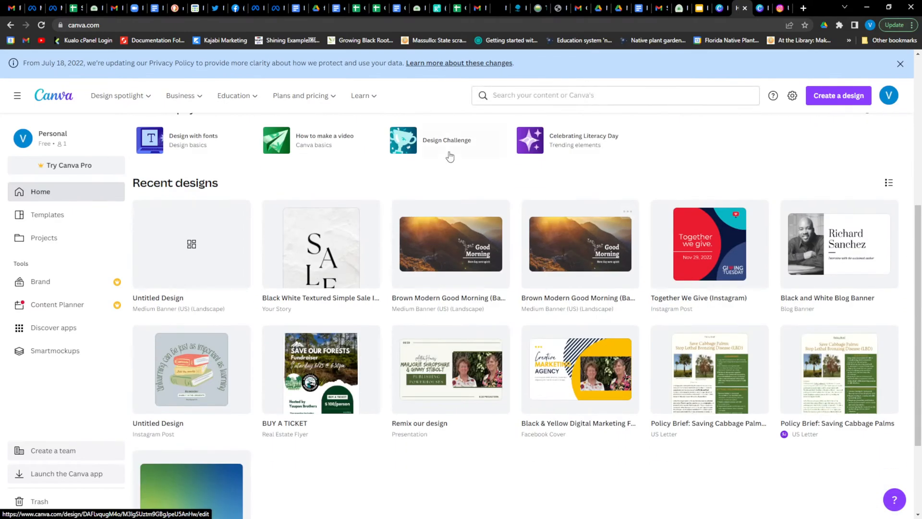
click(441, 258)
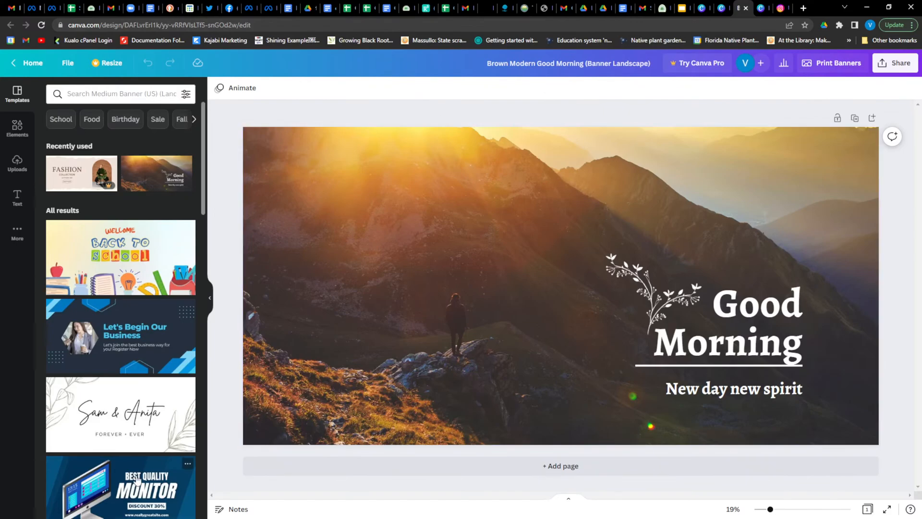
Step: Apply the white leaf-drawing banner template with the FOREVER + EVER line to the Good Morning design
click(120, 413)
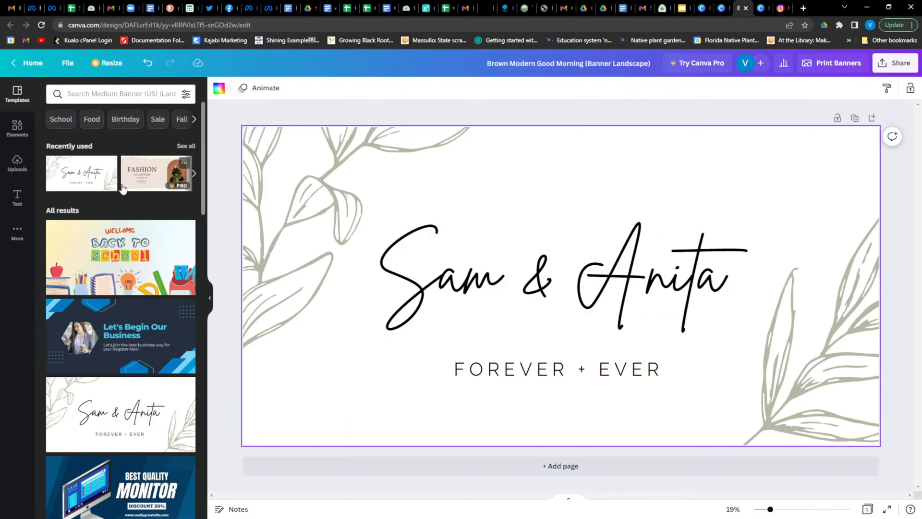
scroll(178, 315, down, 1)
scroll(178, 315, down, 3)
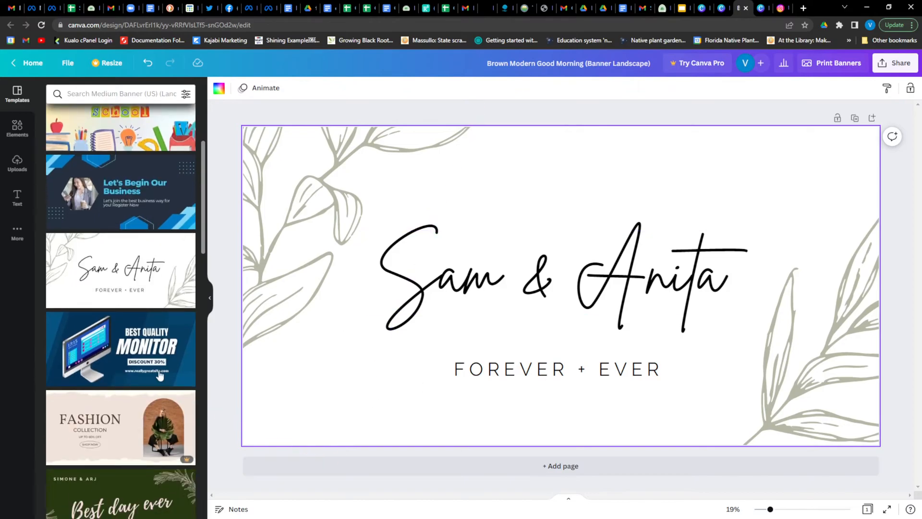
Step: Select the FOREVER + EVER line and the handwritten heading in turn, and open the heading's text for editing
click(613, 284)
click(607, 376)
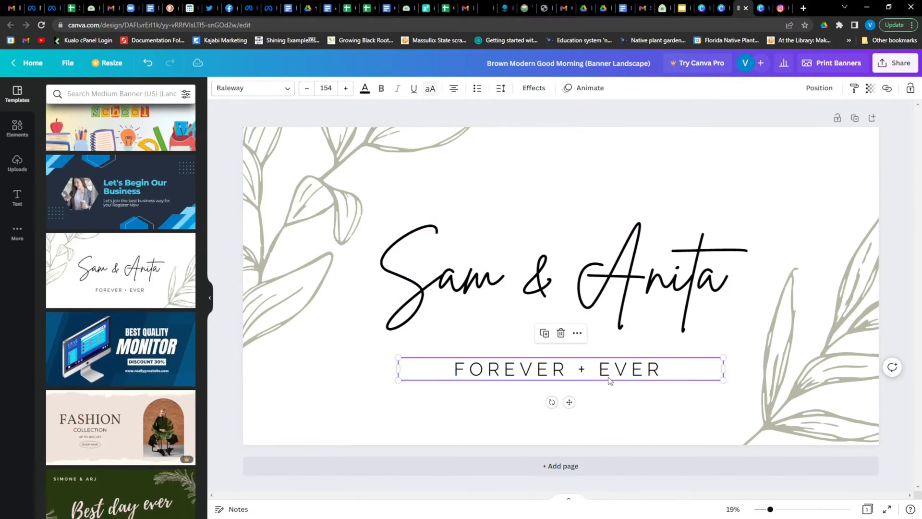
click(606, 298)
click(547, 392)
click(658, 270)
double_click(469, 288)
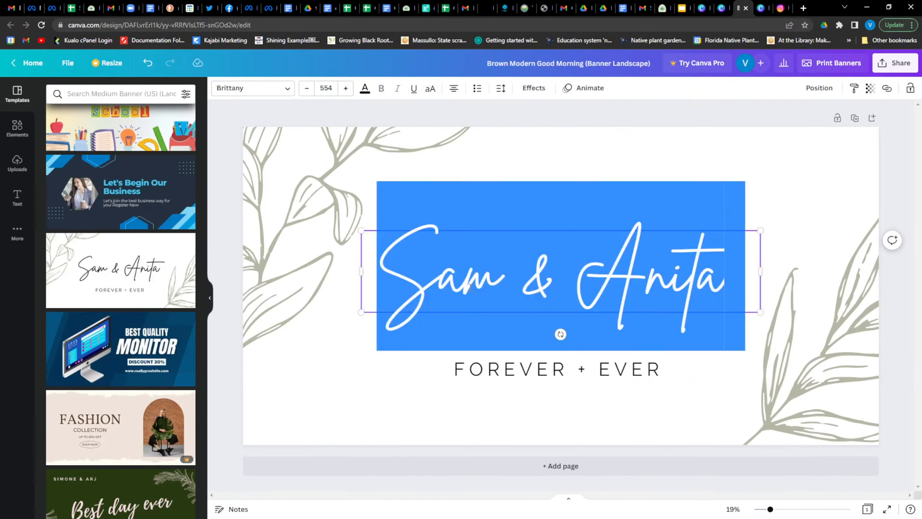
click(469, 288)
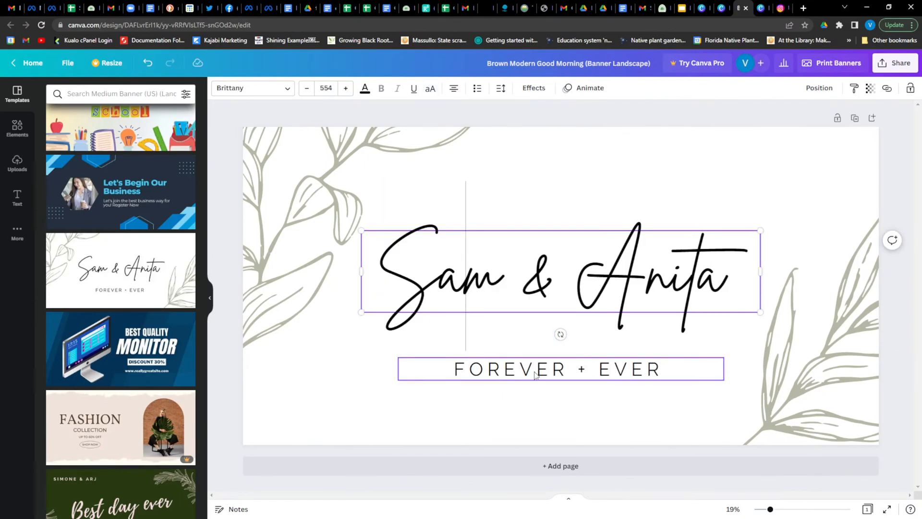
Step: Browse the banner template suggestions, return to the home page and reopen the first Good Morning banner from the recent designs
scroll(66, 300, up, 3)
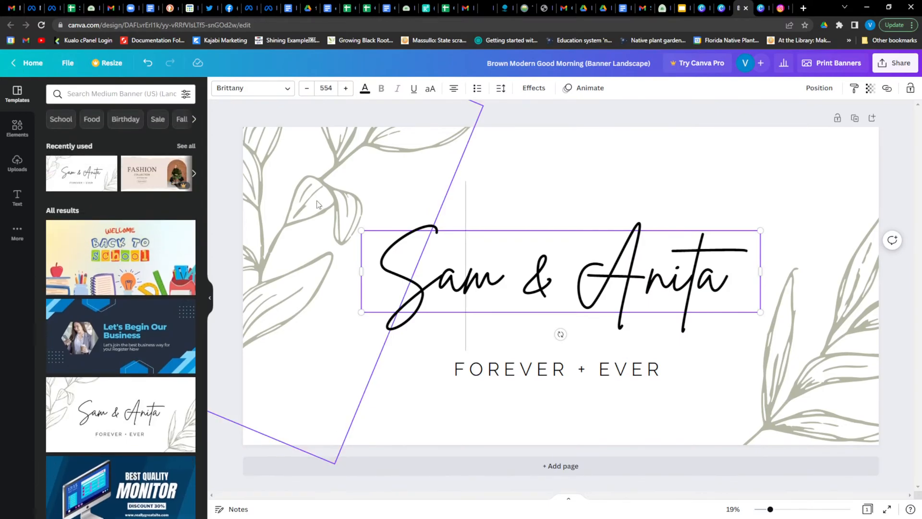
scroll(120, 239, down, 3)
scroll(119, 239, down, 6)
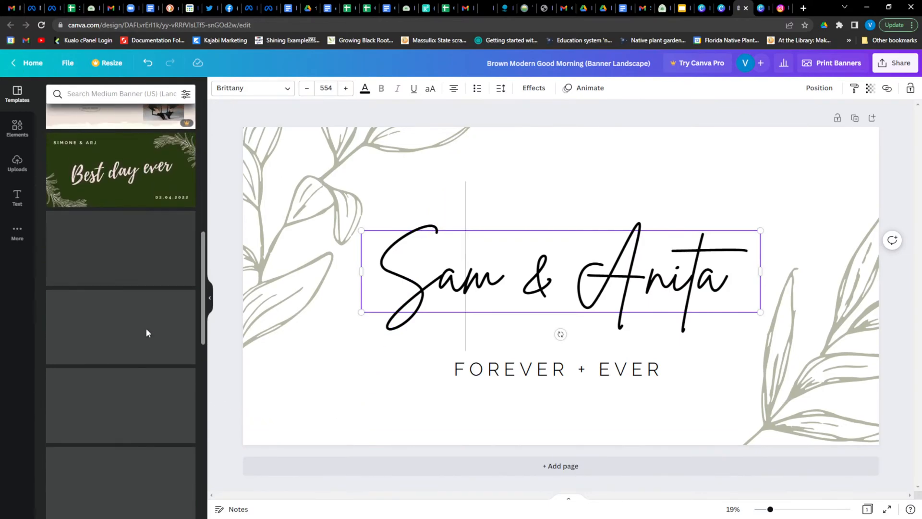
scroll(146, 327, up, 6)
click(9, 65)
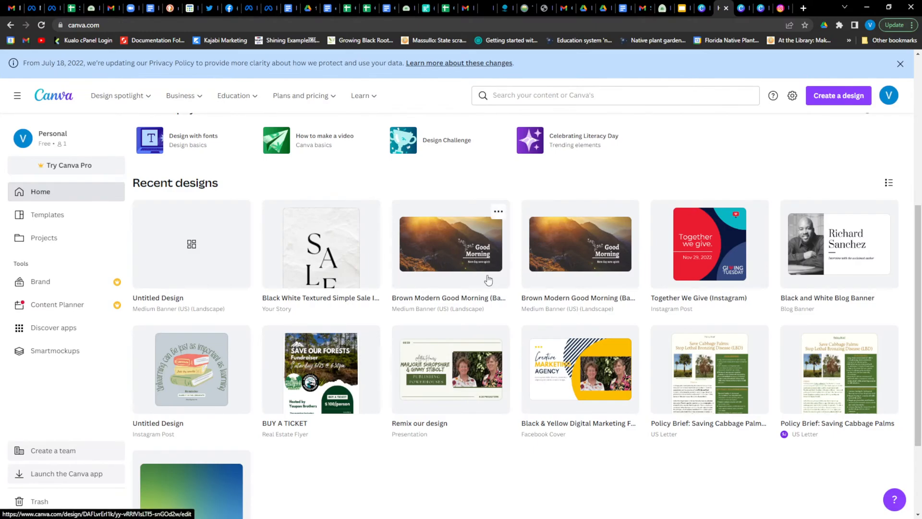
click(433, 260)
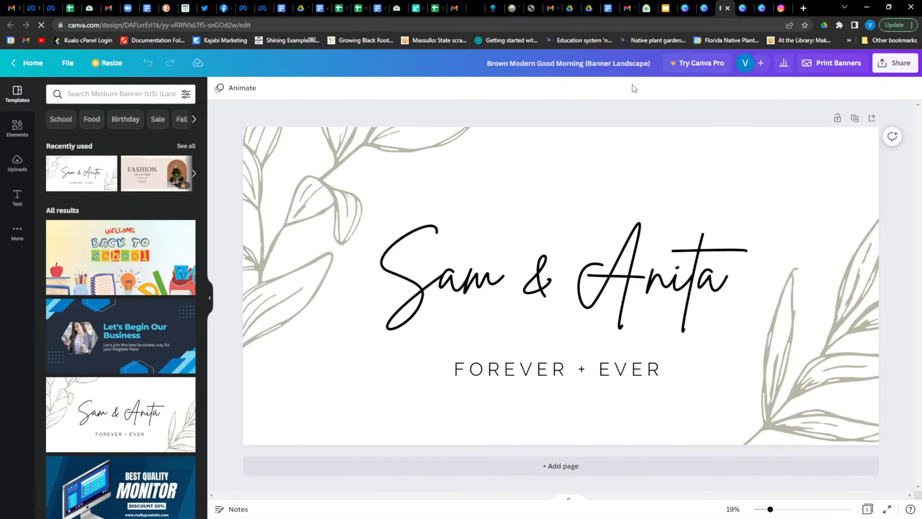
Step: Look through the suggested banner templates for the reopened design and return to the start of the list
scroll(152, 294, down, 6)
scroll(153, 294, down, 5)
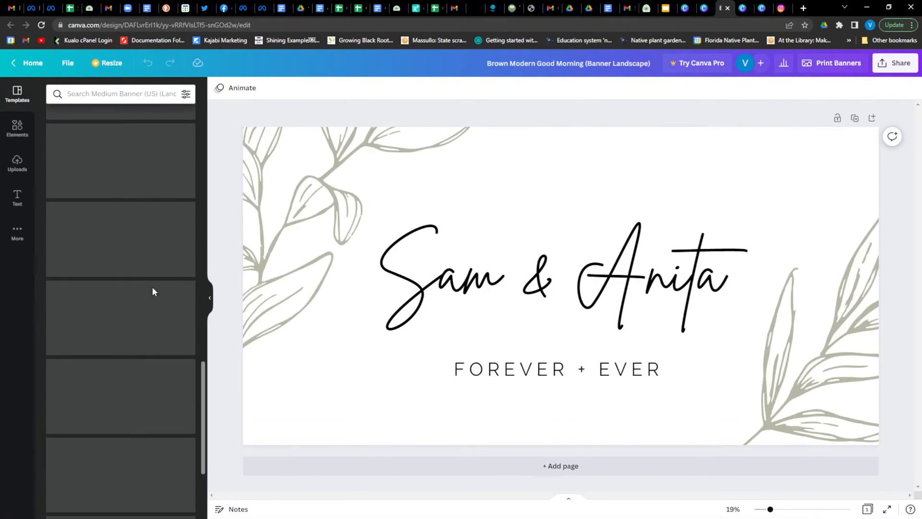
scroll(110, 396, down, 7)
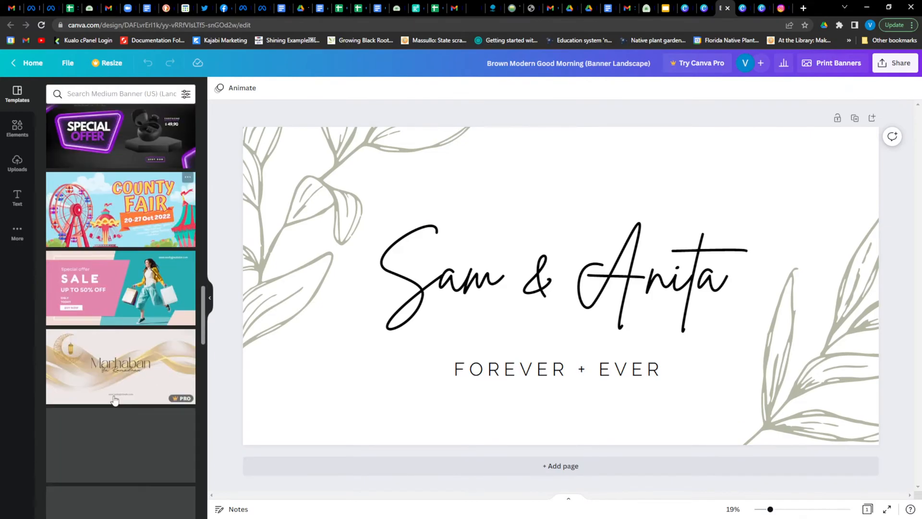
scroll(113, 394, up, 18)
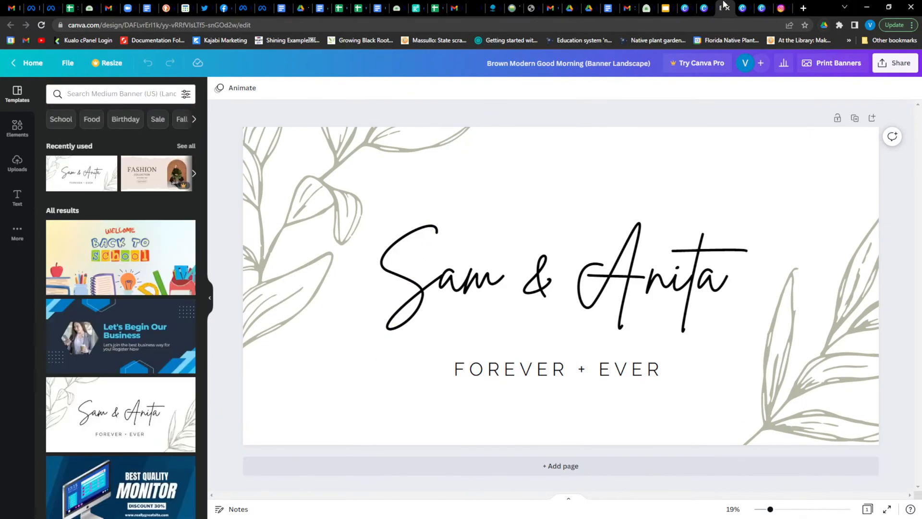
Step: Close the duplicate Canva pages and open the second Brown Modern Good Morning banner from the recent designs
click(728, 9)
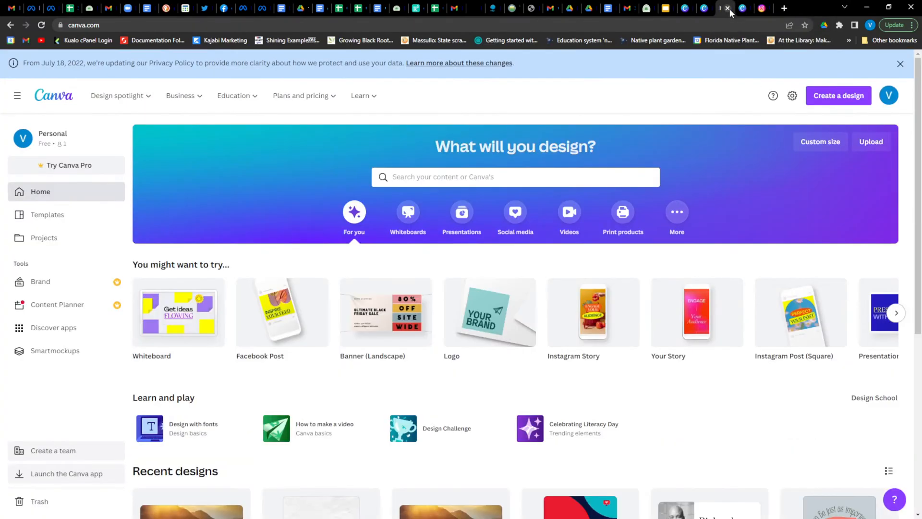
click(728, 9)
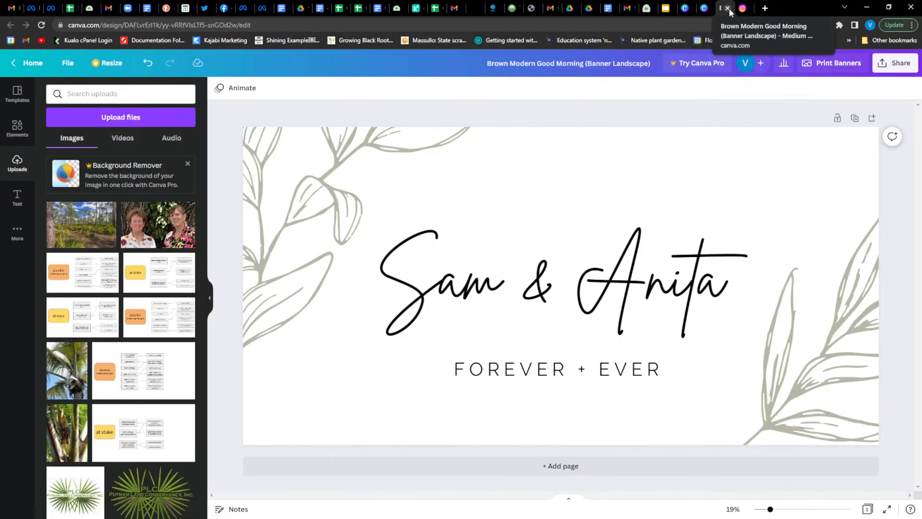
click(728, 9)
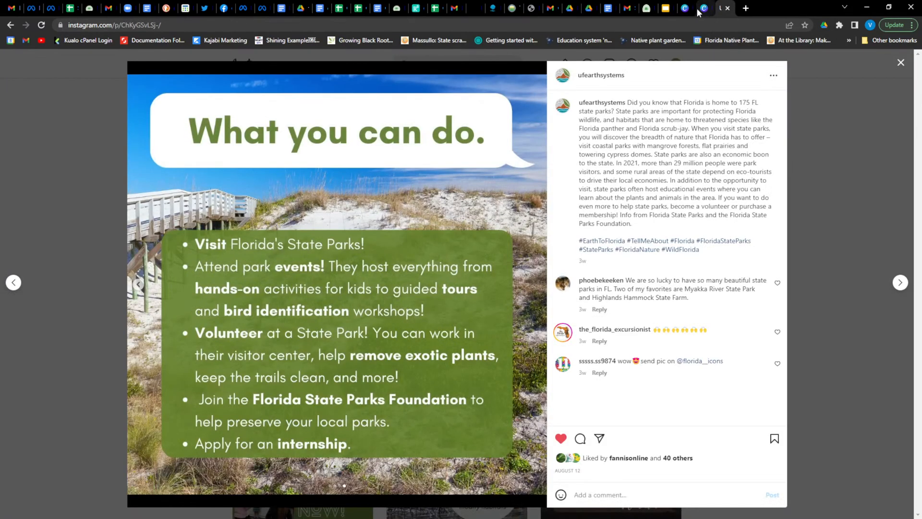
click(701, 8)
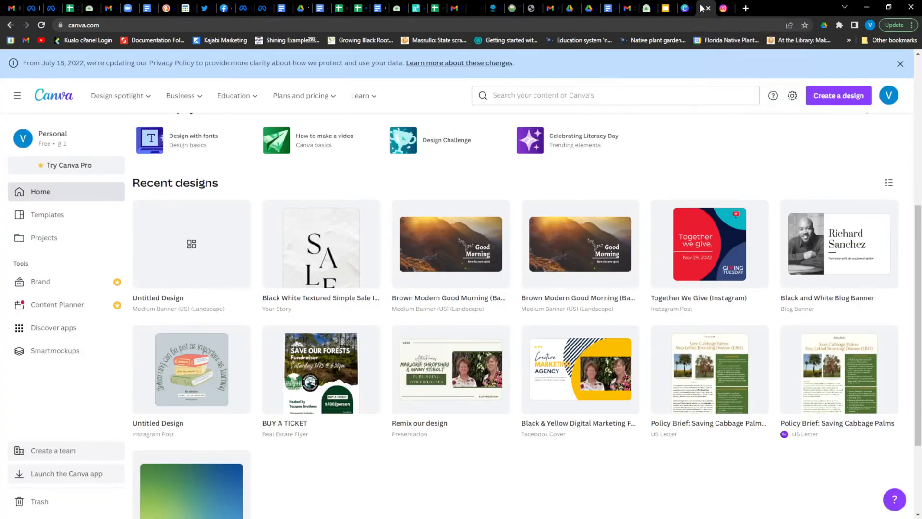
click(571, 298)
click(580, 262)
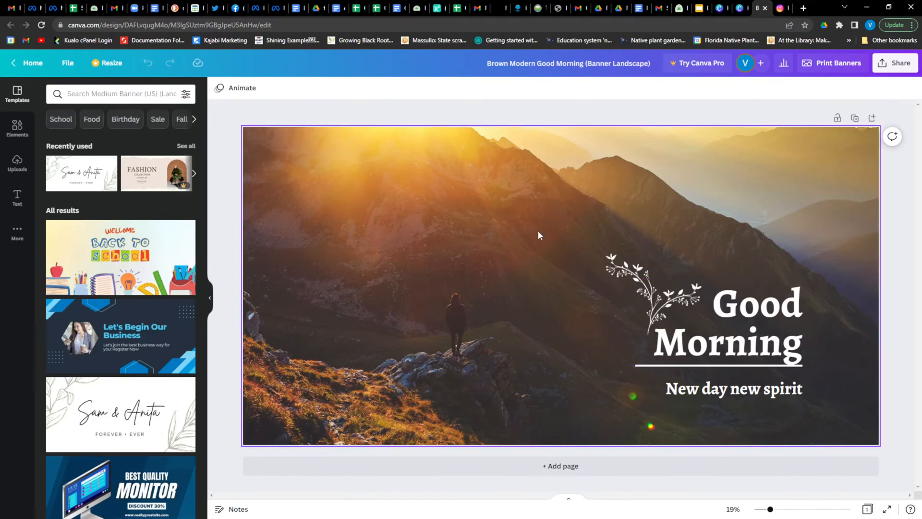
Step: Show the uploaded images and delete the mountain sunrise background photo from the banner
click(410, 246)
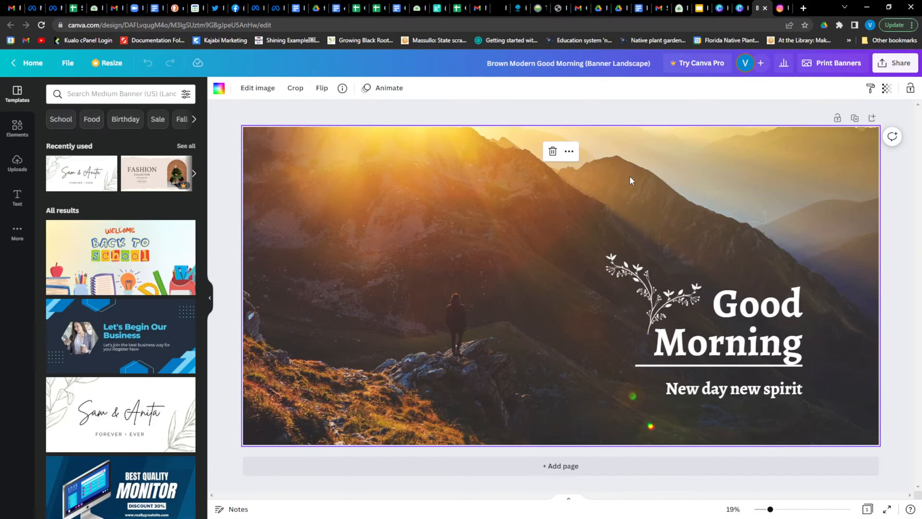
click(26, 167)
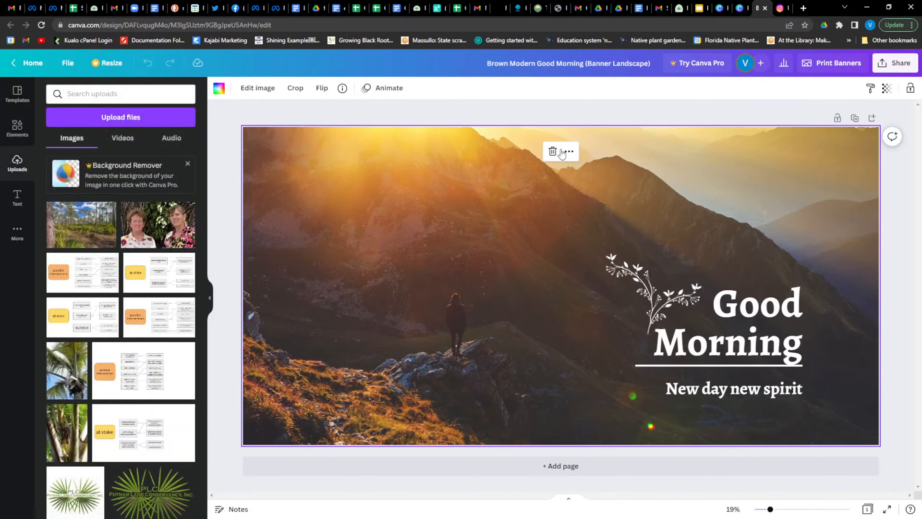
click(552, 152)
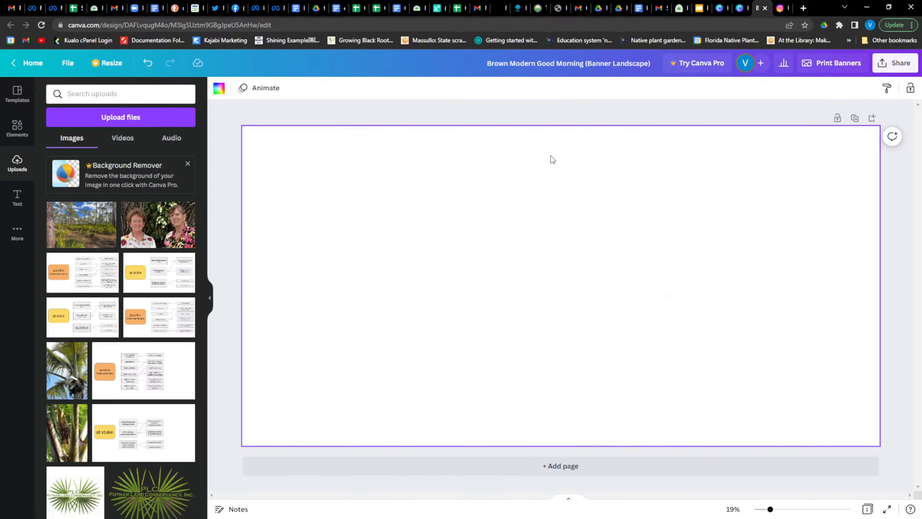
Step: Add the uploaded pine forest photo and enlarge it to about 72 by 48 so it covers the whole banner
click(72, 228)
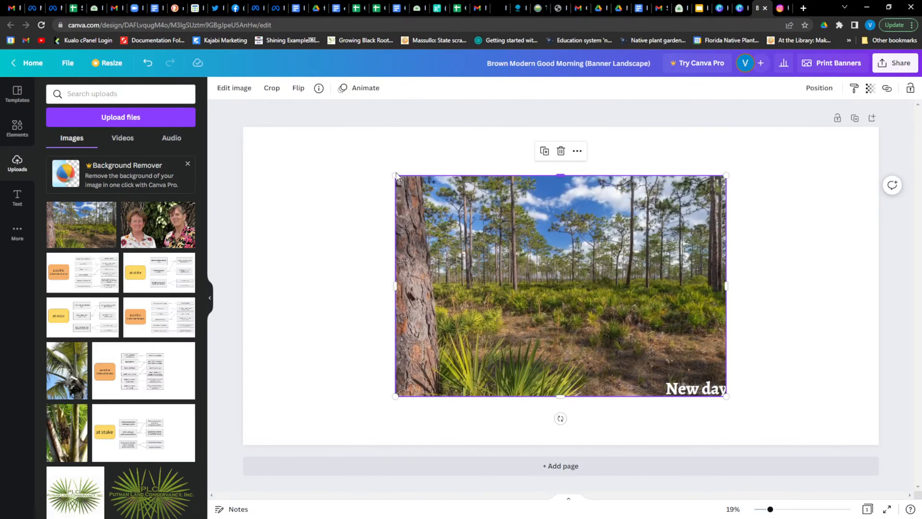
drag(393, 175, 240, 84)
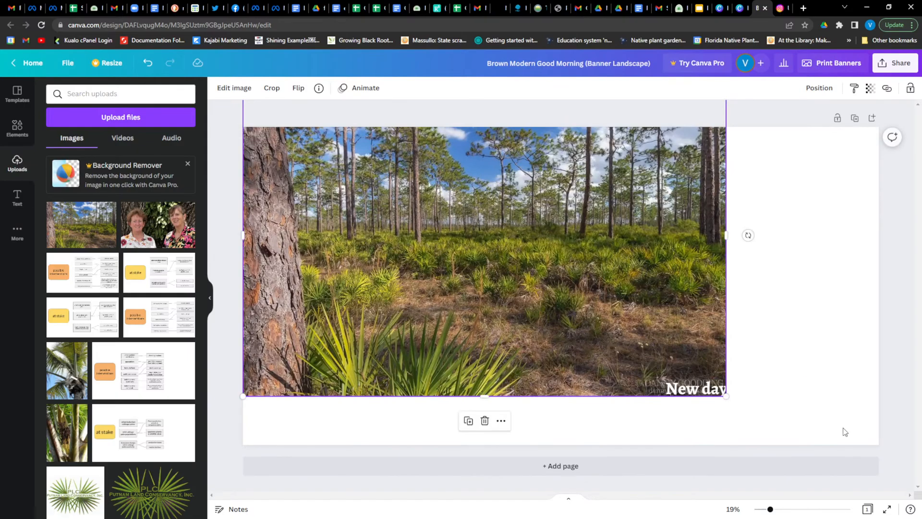
drag(726, 397, 903, 465)
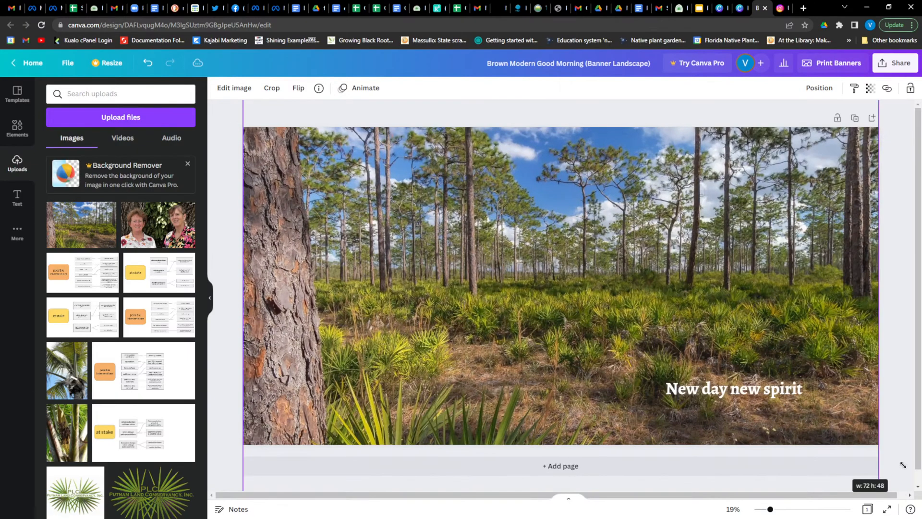
Step: Send the forest photo to the back, behind the Good Morning text, flower sprig and line, and nudge it slightly down
right_click(463, 270)
click(264, 139)
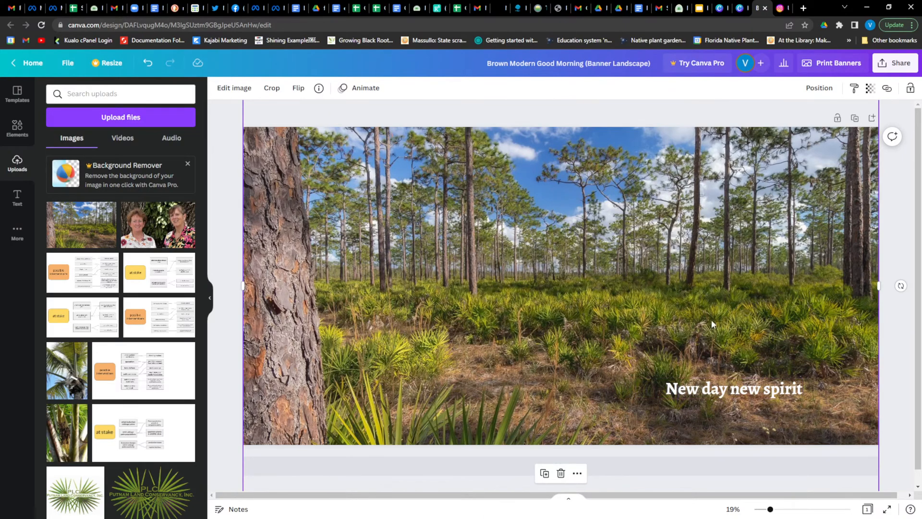
right_click(407, 289)
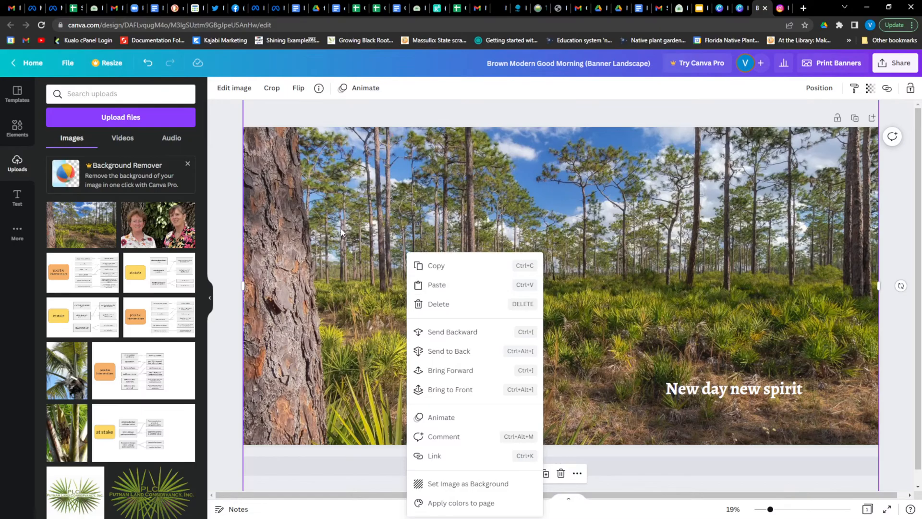
click(460, 336)
right_click(460, 333)
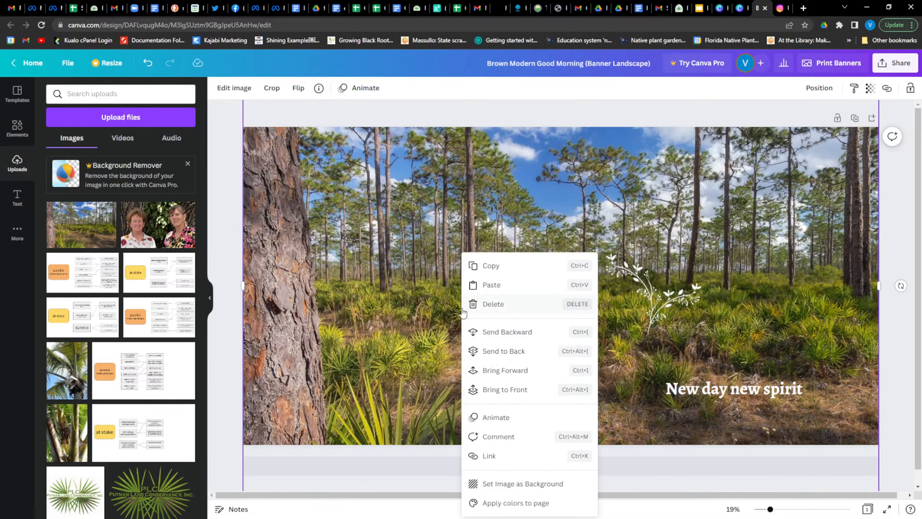
click(476, 331)
right_click(455, 301)
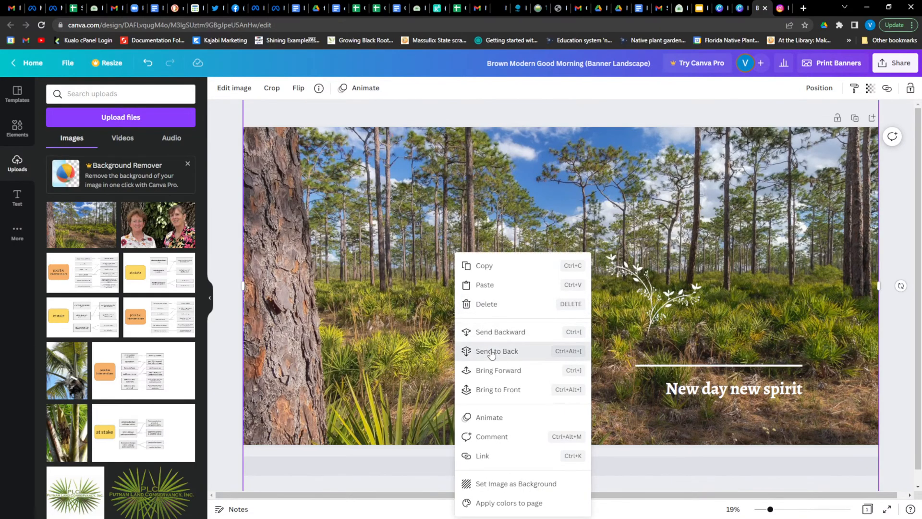
click(492, 352)
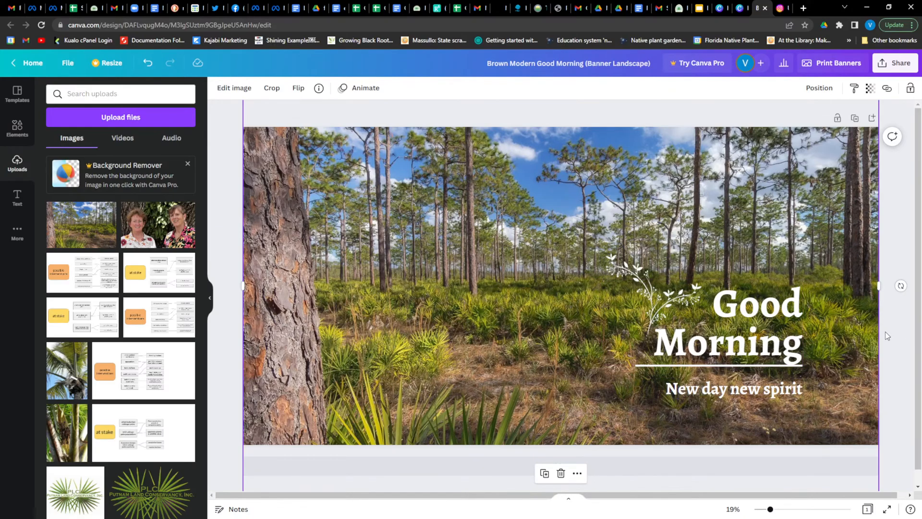
mouse_move(468, 390)
mouse_down()
mouse_move(465, 342)
mouse_move(474, 448)
mouse_move(467, 393)
mouse_up()
Step: Replace the Good Morning heading with "Flatwoods Walk with" followed by the walk leader's first name
double_click(744, 298)
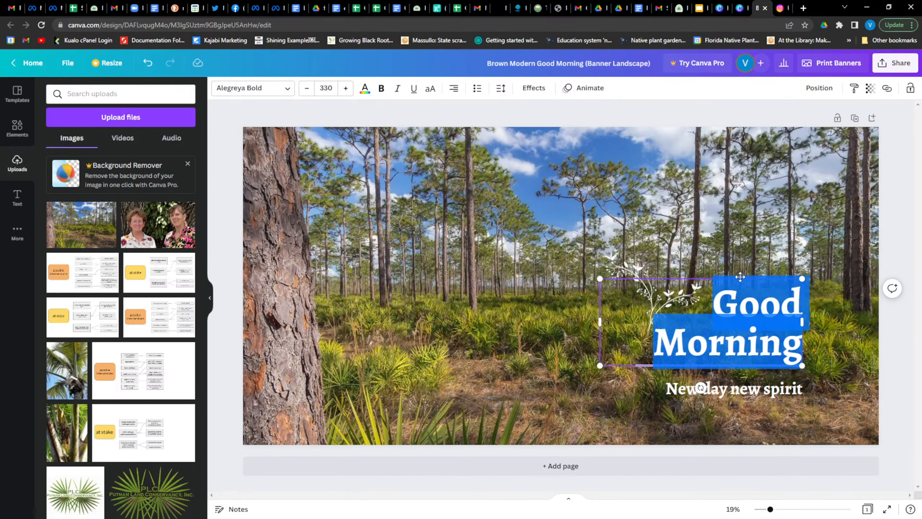
text(Faltfo)
key(BackSpace)
key(BackSpace)
key(BackSpace)
key(BackSpace)
key(BackSpace)
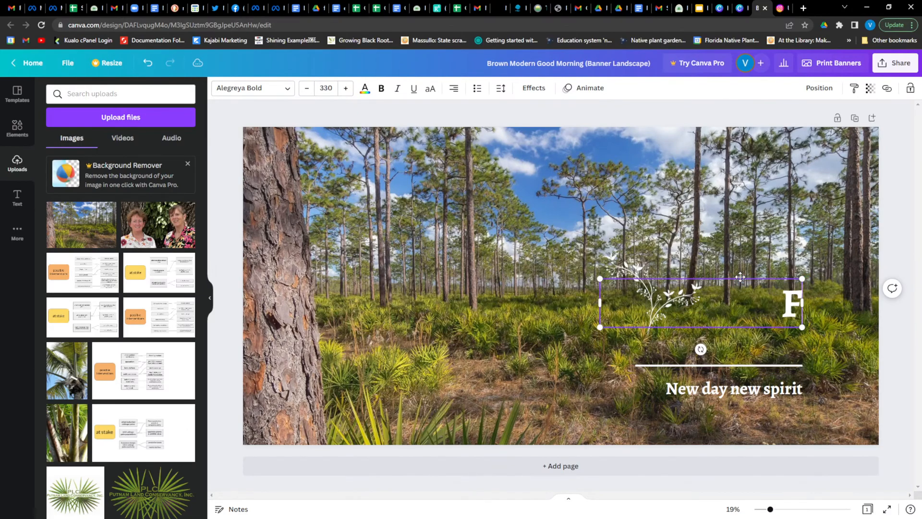
text(latwoods)
key(Return)
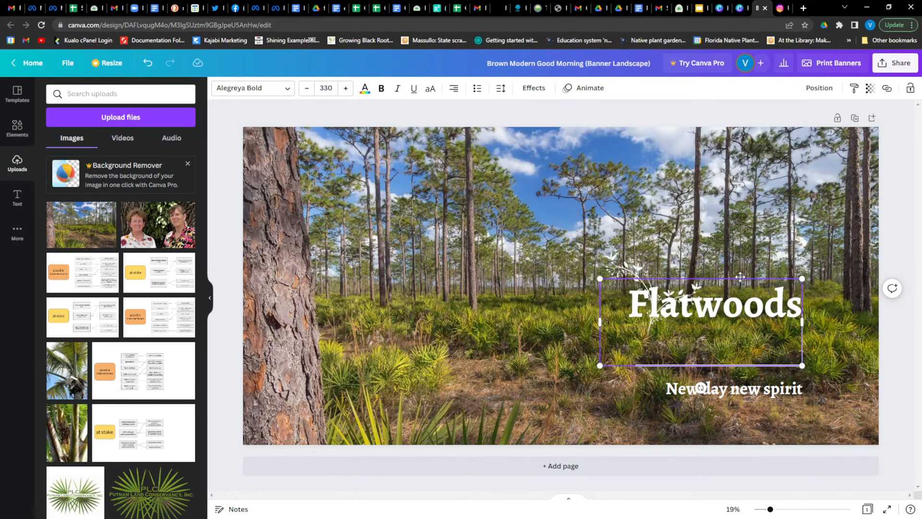
text(Walk with)
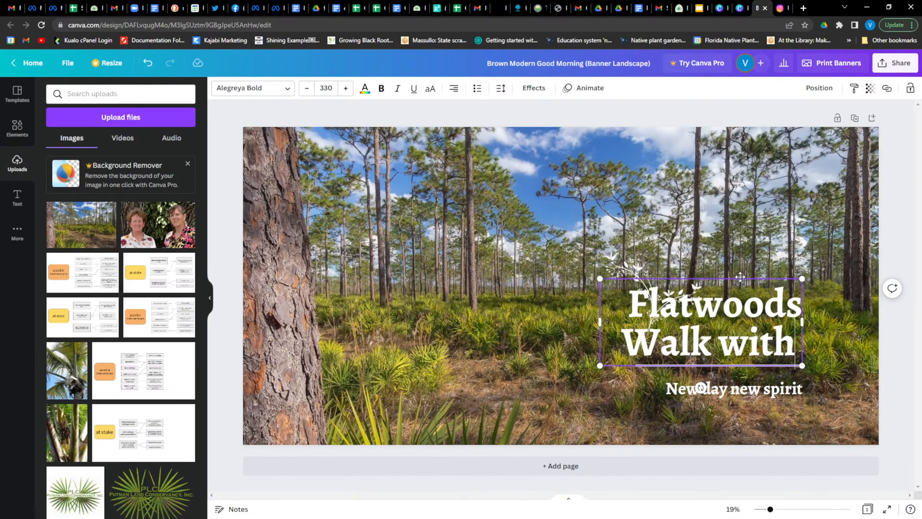
text( Jimmy)
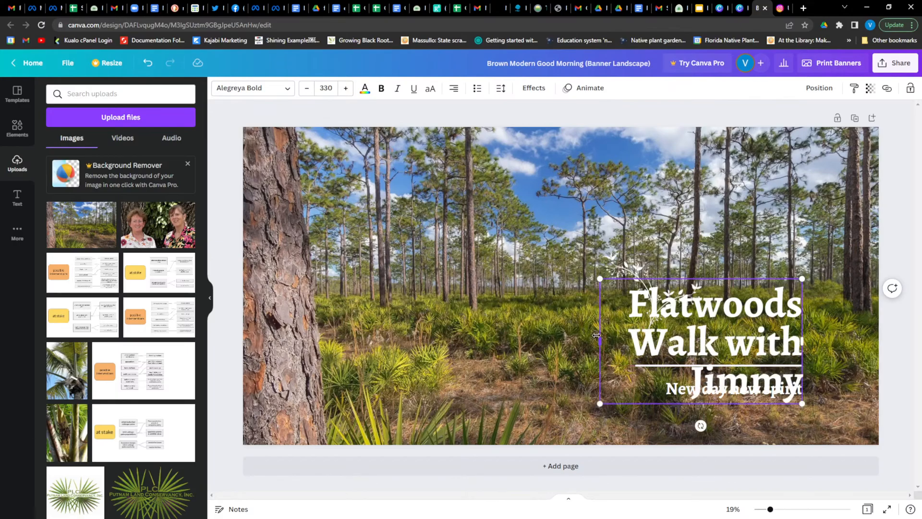
Step: Widen the heading's text box so it fits on two lines and move the white flower sprig to the heading's upper left
drag(600, 341, 510, 341)
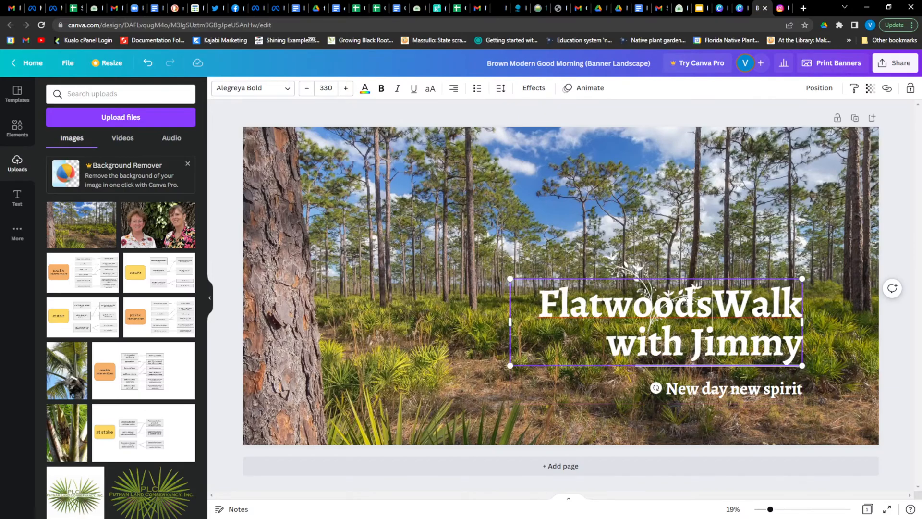
click(661, 261)
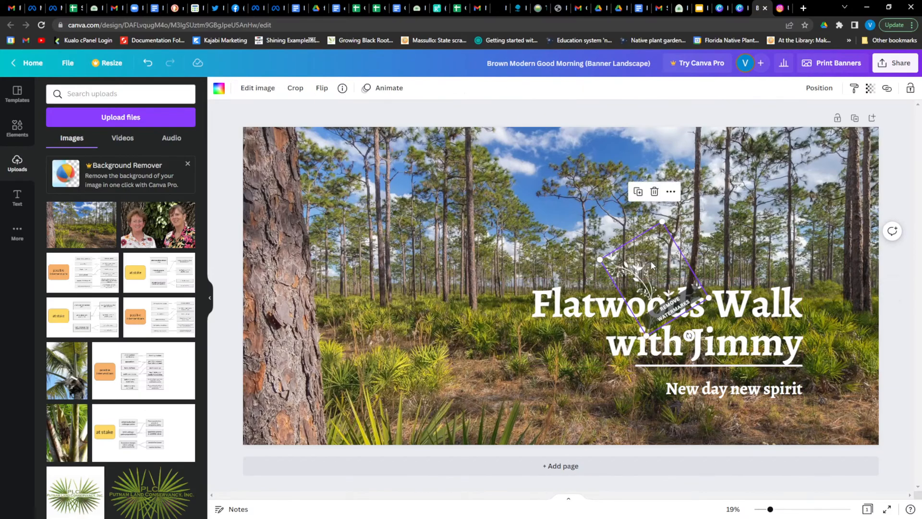
drag(661, 261, 503, 243)
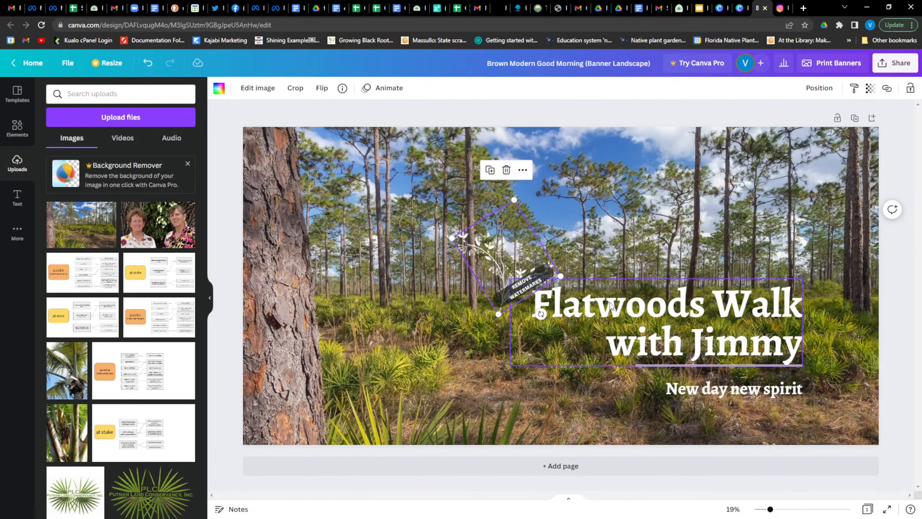
Step: Replace the "New day new spirit" tagline with the date "September 23, 2022"
click(740, 403)
click(739, 398)
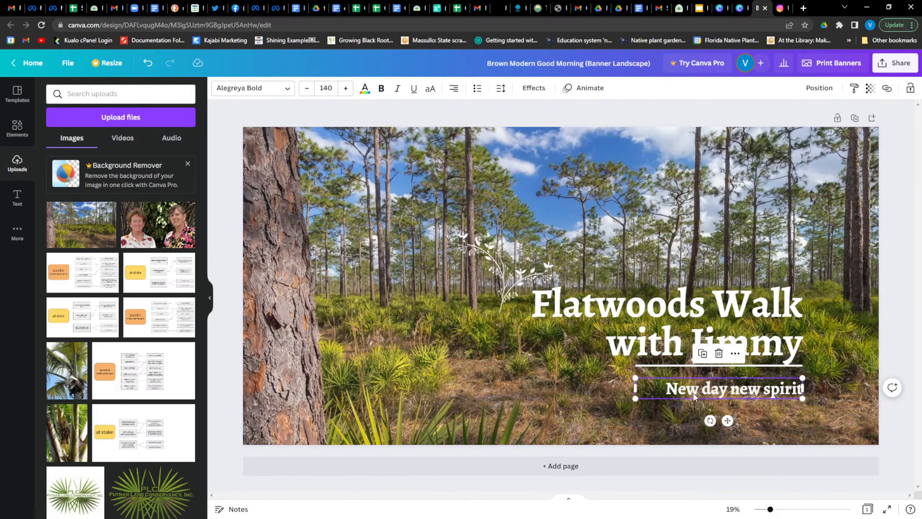
click(694, 393)
key(BackSpace)
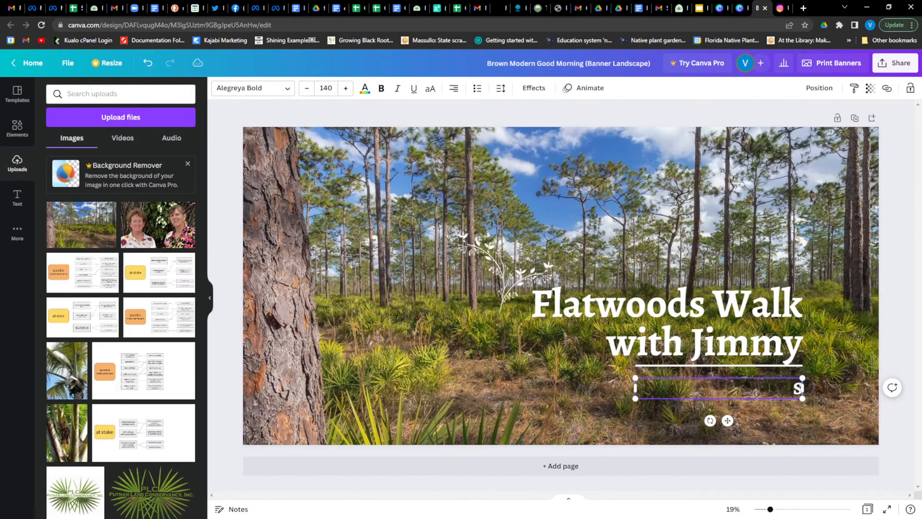
text(September 23)
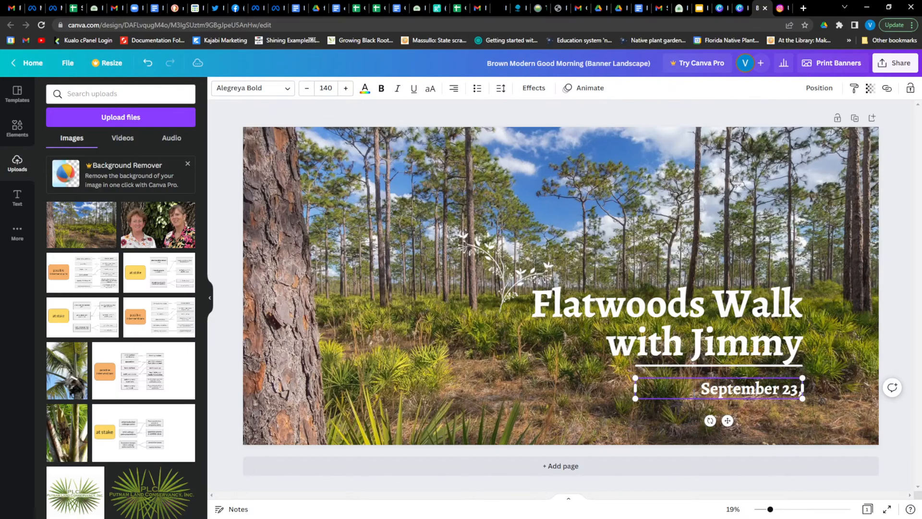
text(, 2022)
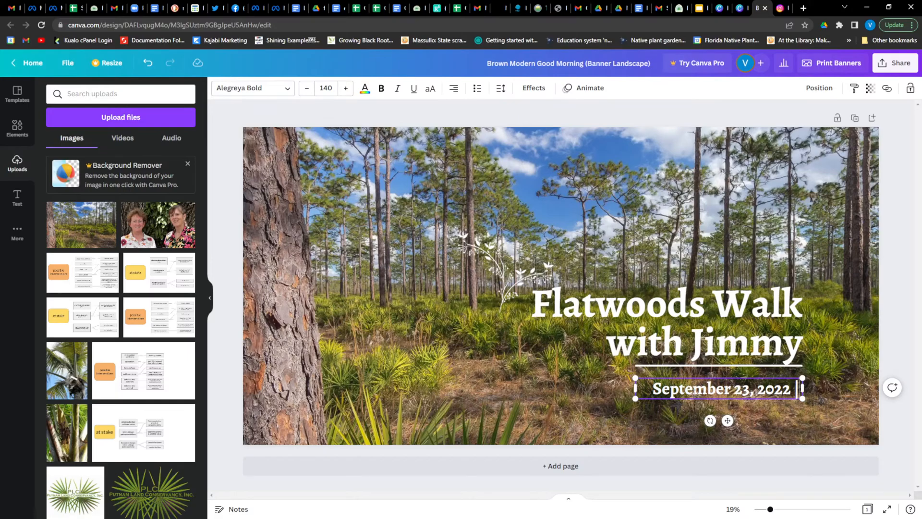
Step: Add "| Keller Woods" after the date and widen the text box so the date and place fit on one line
key(Return)
text(Keller Woods)
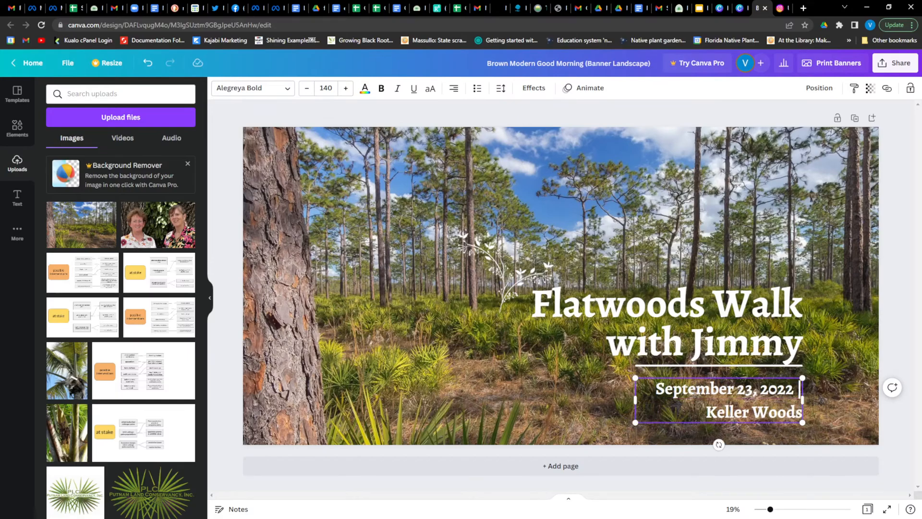
drag(635, 397, 552, 401)
Step: Look through the recommended, recently used and English fonts available for the Flatwoods Walk heading
click(693, 292)
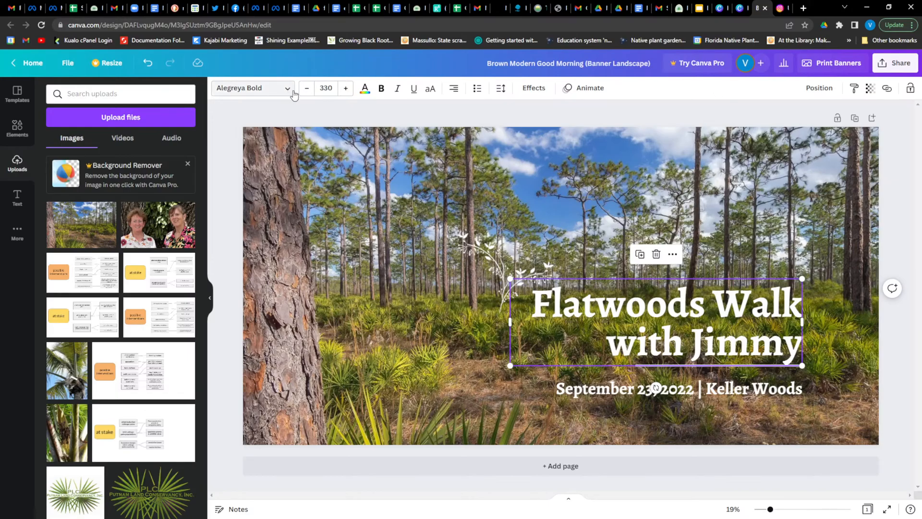
click(840, 271)
click(626, 308)
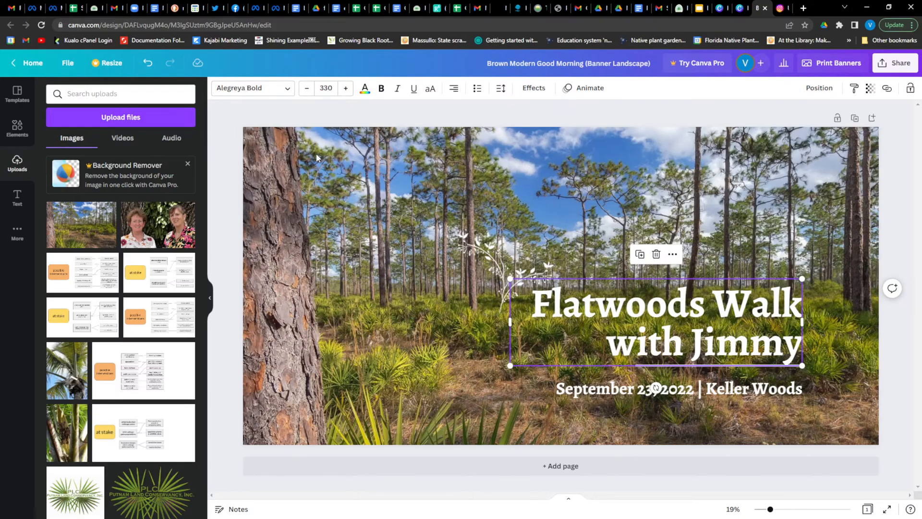
click(287, 88)
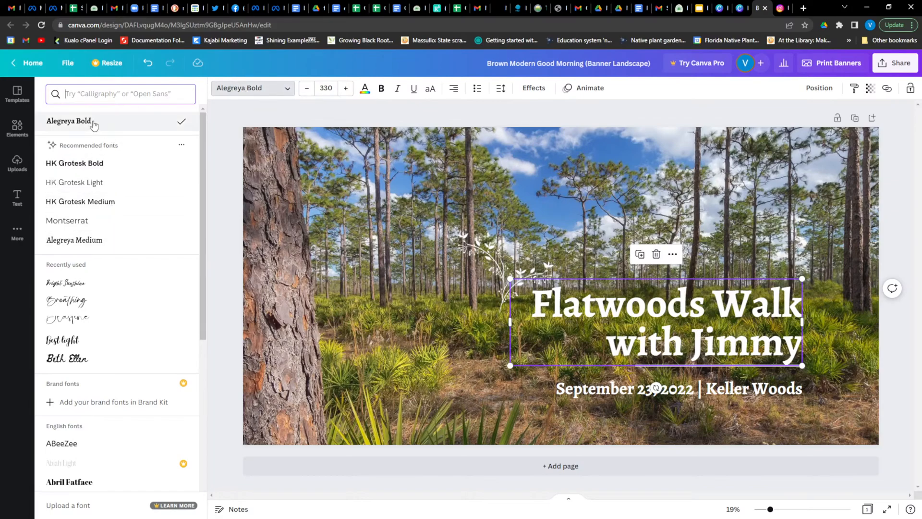
scroll(107, 192, down, 7)
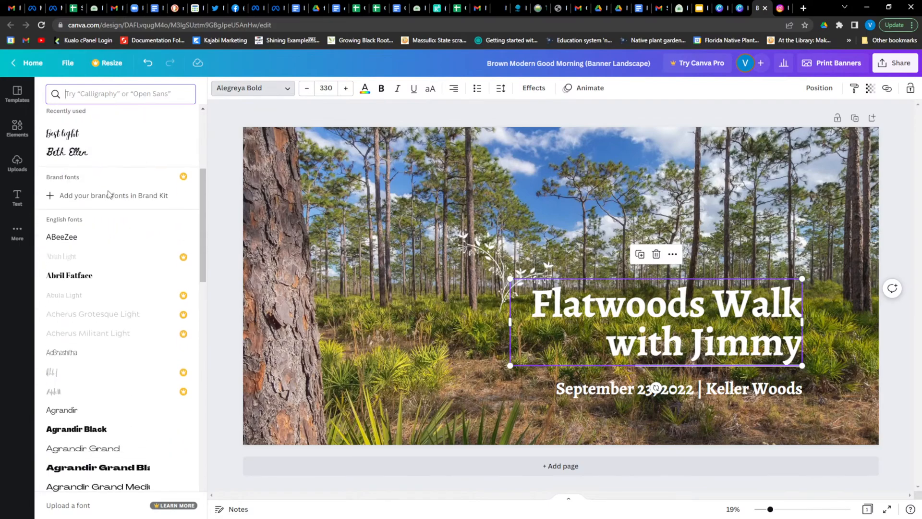
scroll(163, 260, up, 2)
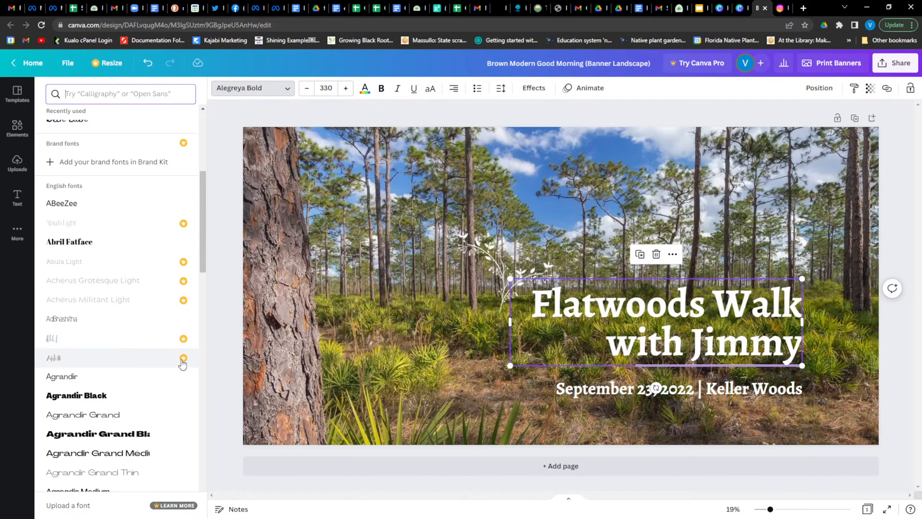
scroll(157, 237, up, 3)
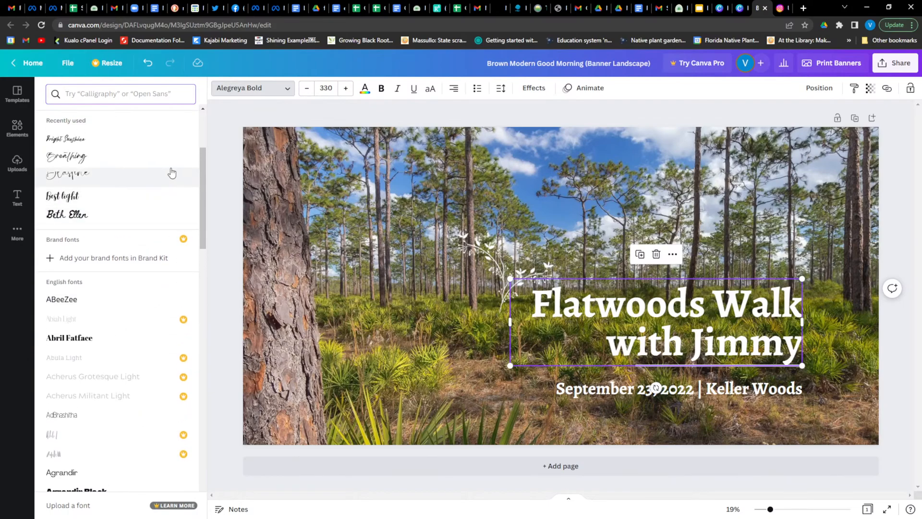
scroll(169, 165, up, 1)
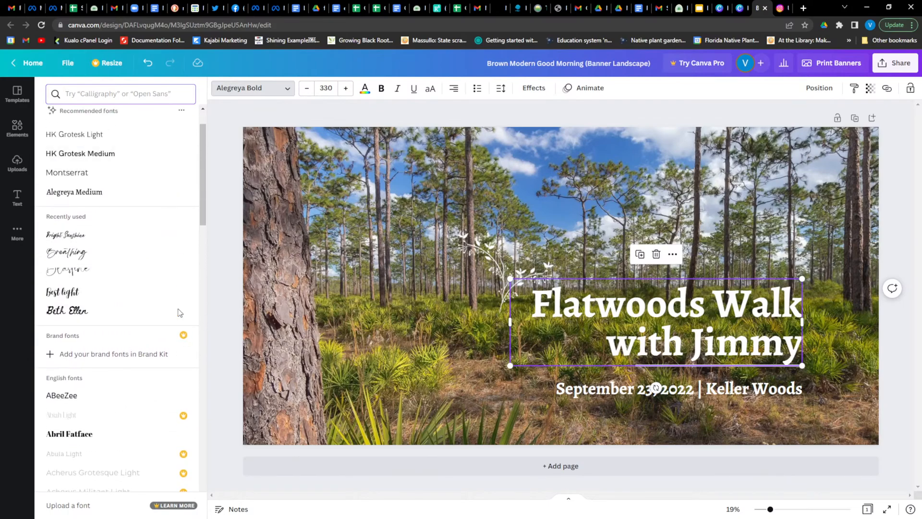
scroll(154, 296, up, 1)
Step: Try HK Grotesk Medium, HK Grotesk Light, HK Grotesk Bold and Alegreya Medium as the heading's font
click(129, 202)
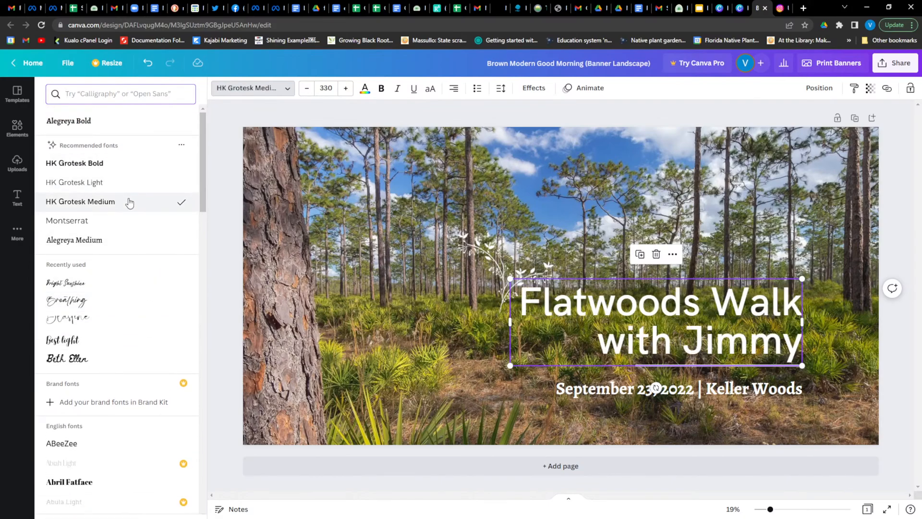
click(128, 183)
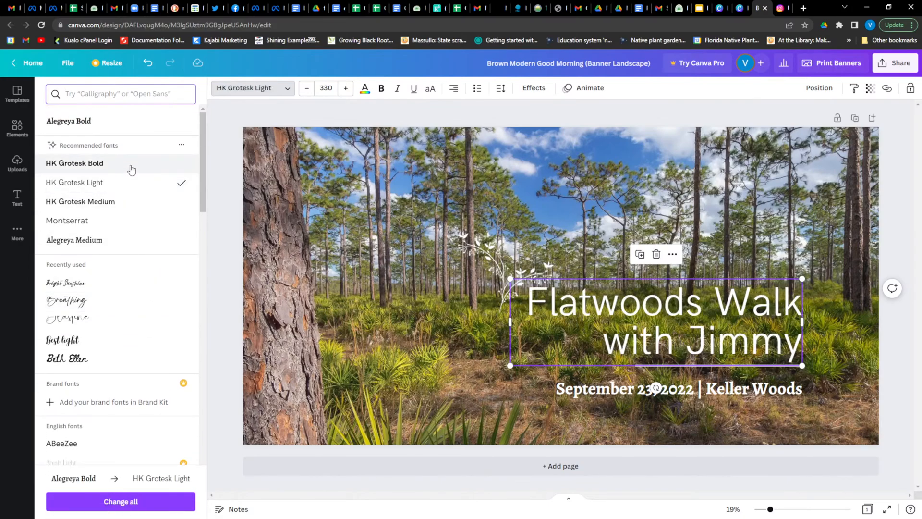
click(132, 165)
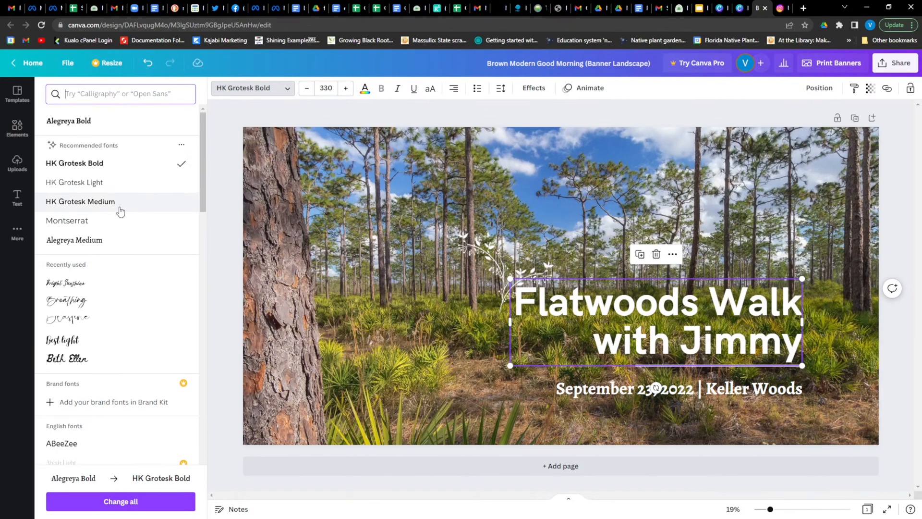
click(118, 238)
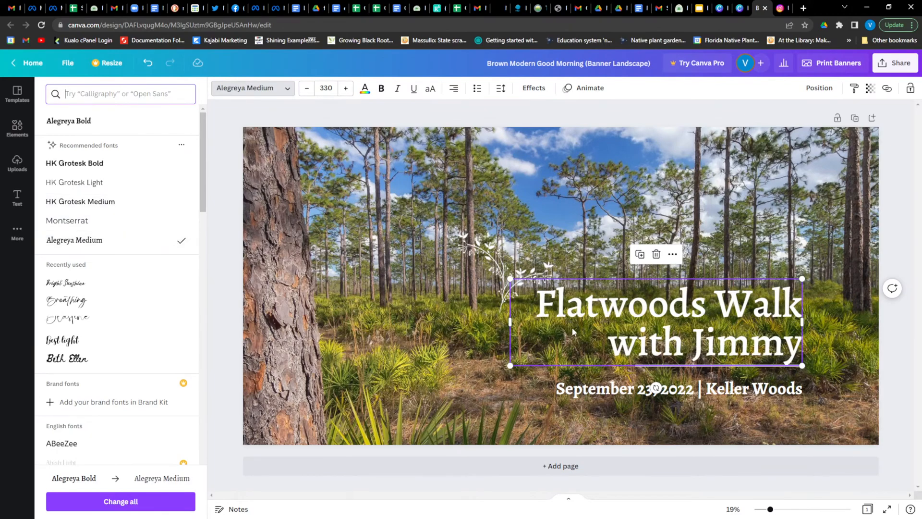
Step: Replace the heading text with "FLATWOODS WALK" in capital letters
drag(557, 312, 797, 347)
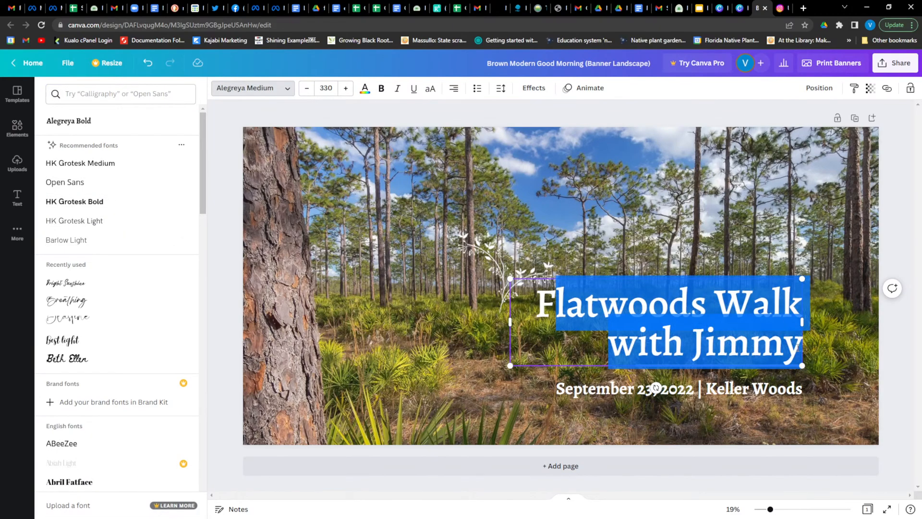
text(LATOOF)
key(BackSpace)
key(BackSpace)
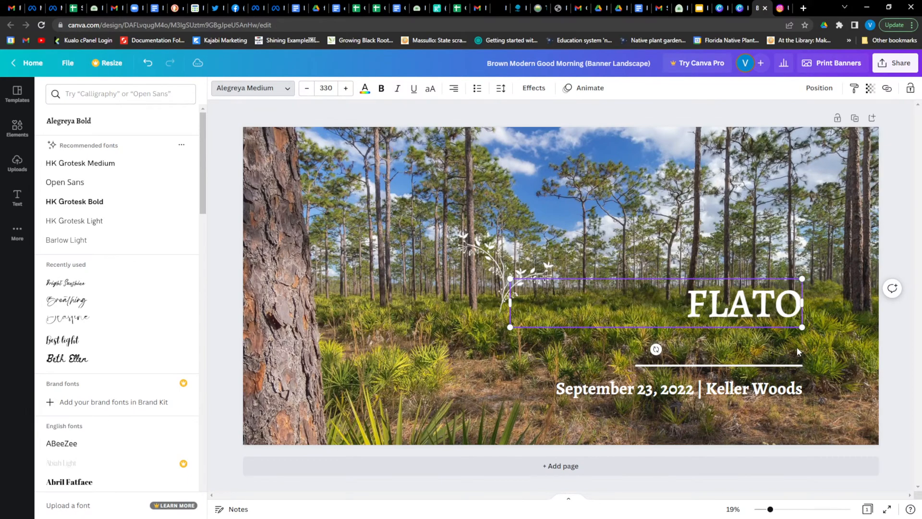
key(BackSpace)
text(WOOFS)
key(BackSpace)
key(BackSpace)
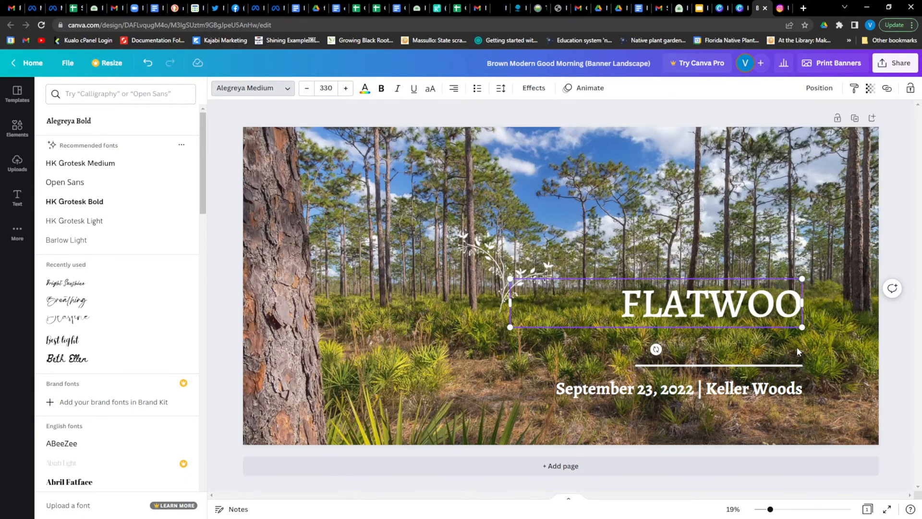
text(DS WALK)
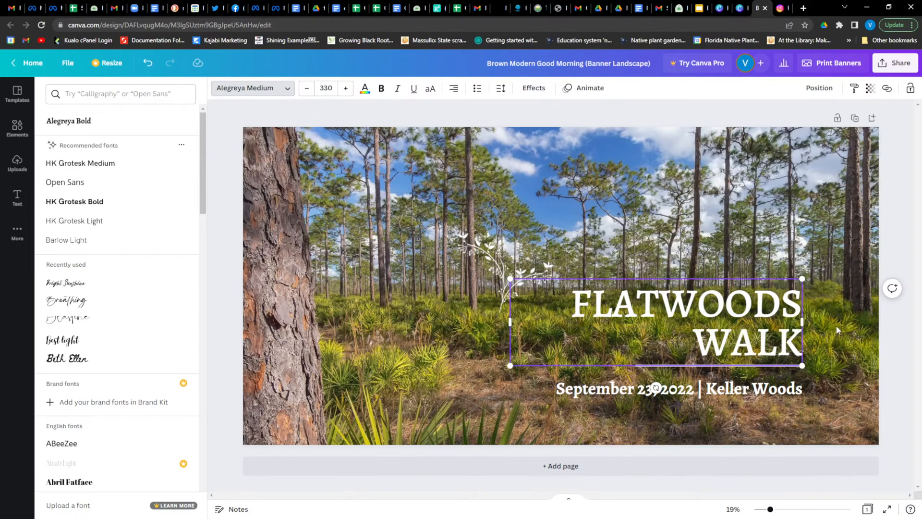
Step: Try HK Grotesk Medium, Open Sans, HK Grotesk Bold, Abril Fatface and Agrandir Black on the FLATWOODS WALK heading
click(101, 164)
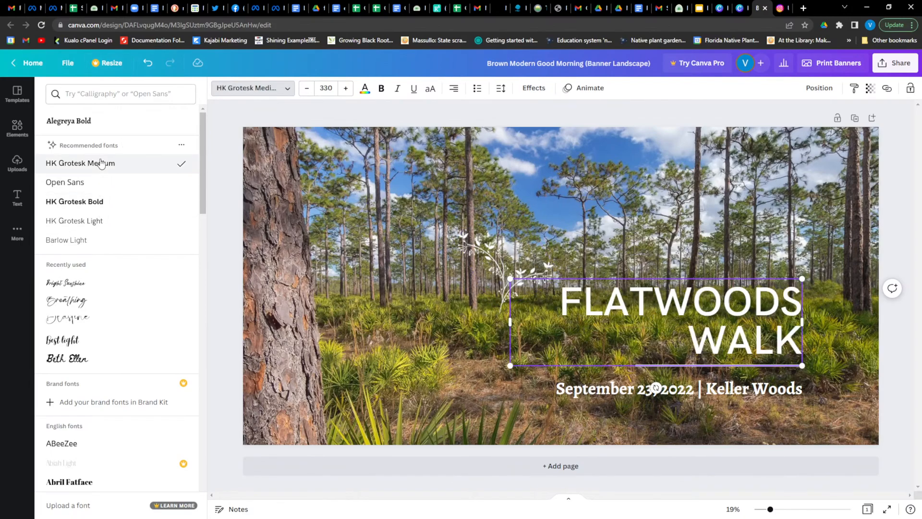
click(104, 183)
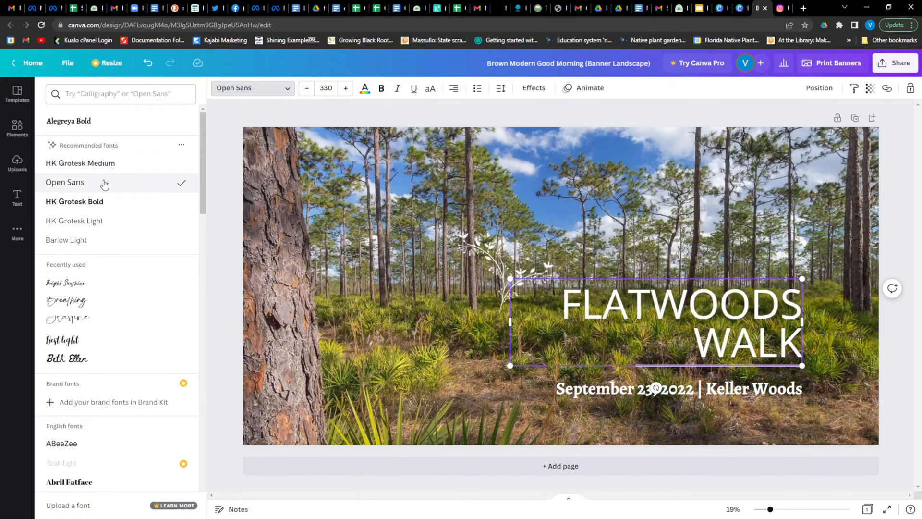
click(103, 202)
scroll(102, 216, down, 5)
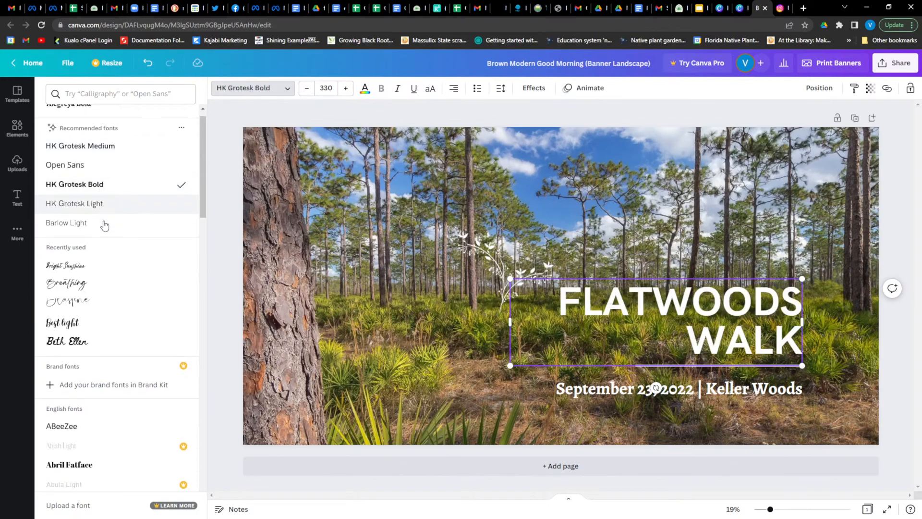
click(99, 246)
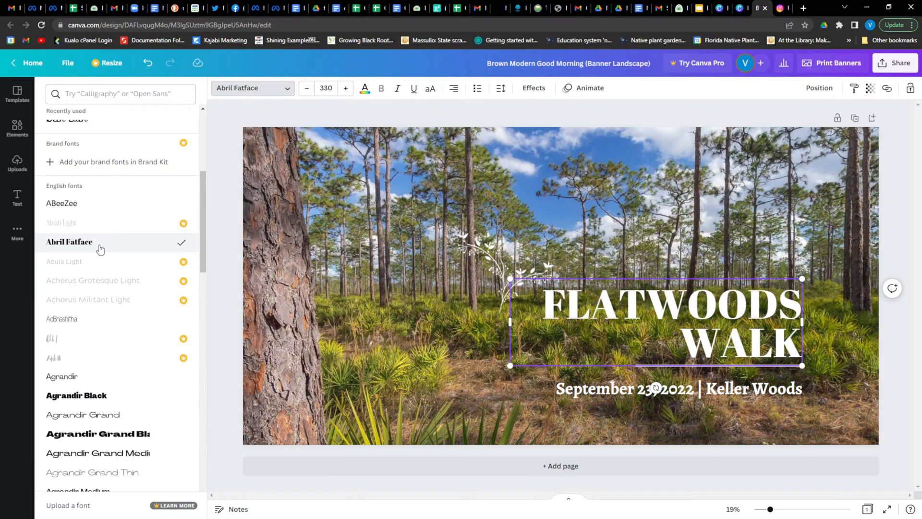
scroll(100, 248, down, 3)
click(106, 250)
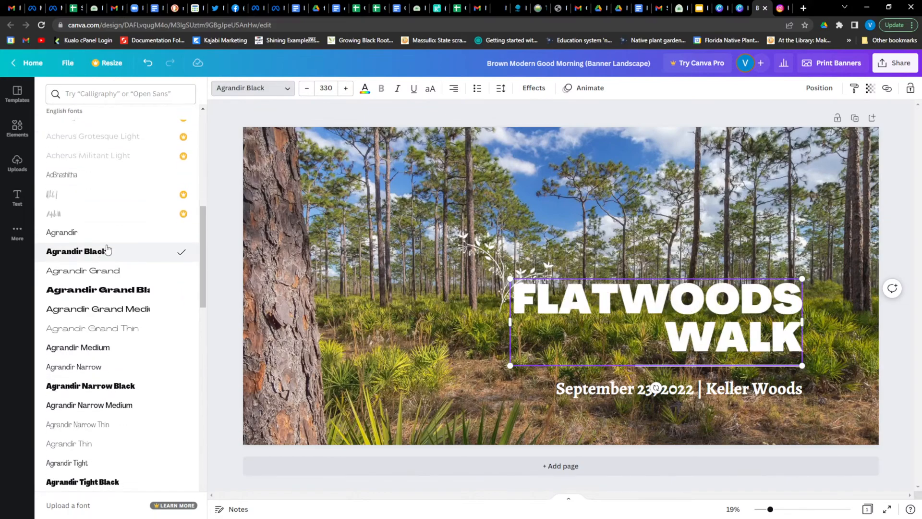
Step: Set the FLATWOODS WALK heading's font to Agrandir Medium and nudge the white flower sprig slightly up and to the right
scroll(124, 283, down, 2)
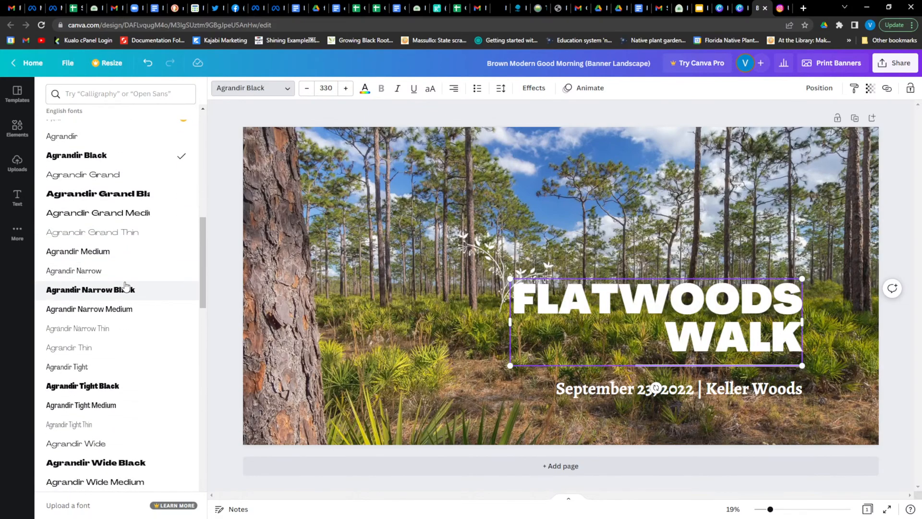
click(137, 258)
click(589, 282)
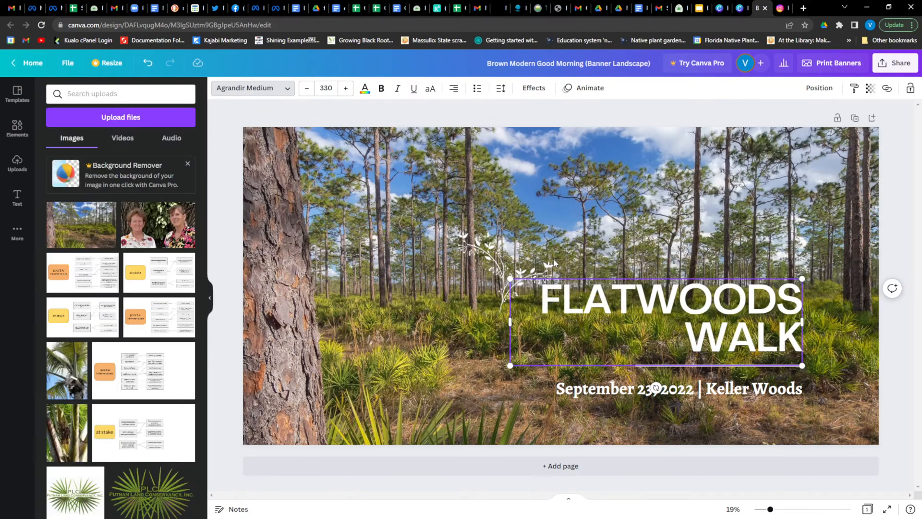
click(524, 272)
drag(523, 272, 536, 263)
Step: Search the fonts for "agra" and set the date and place line to Agrandir Narrow
click(645, 395)
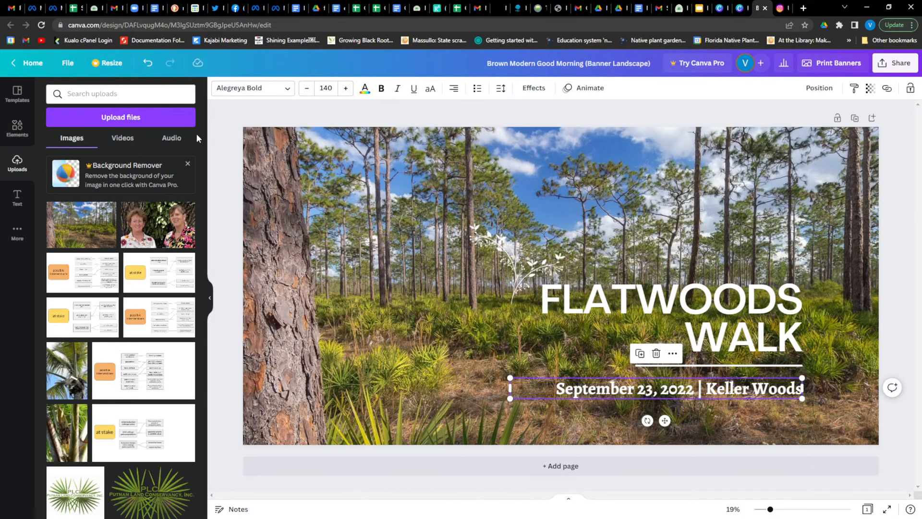
click(653, 312)
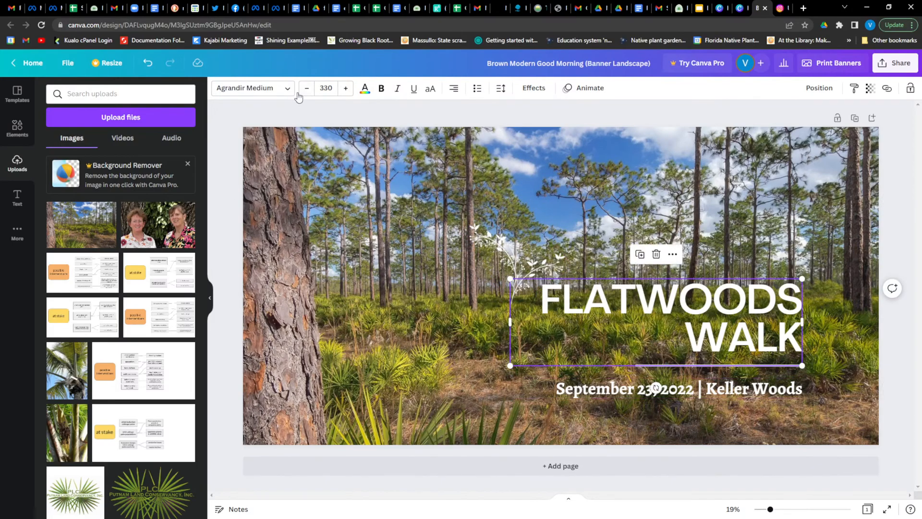
click(758, 395)
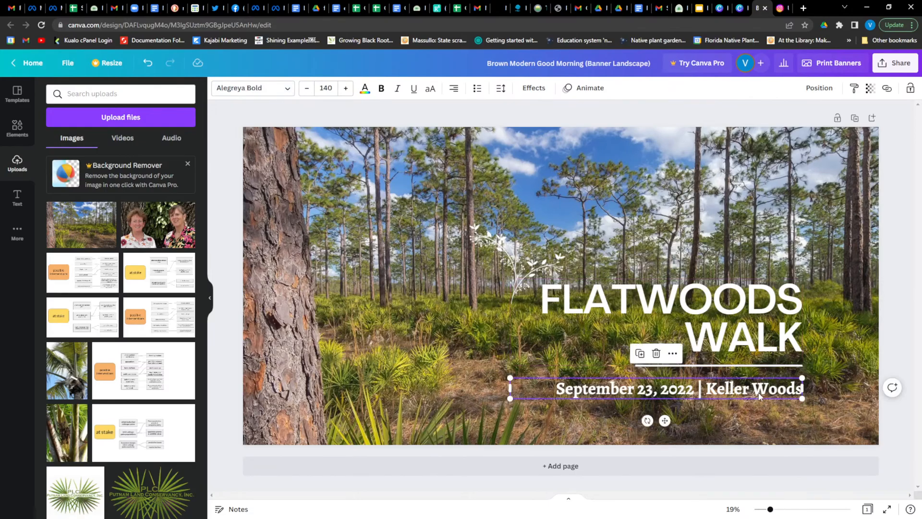
click(140, 88)
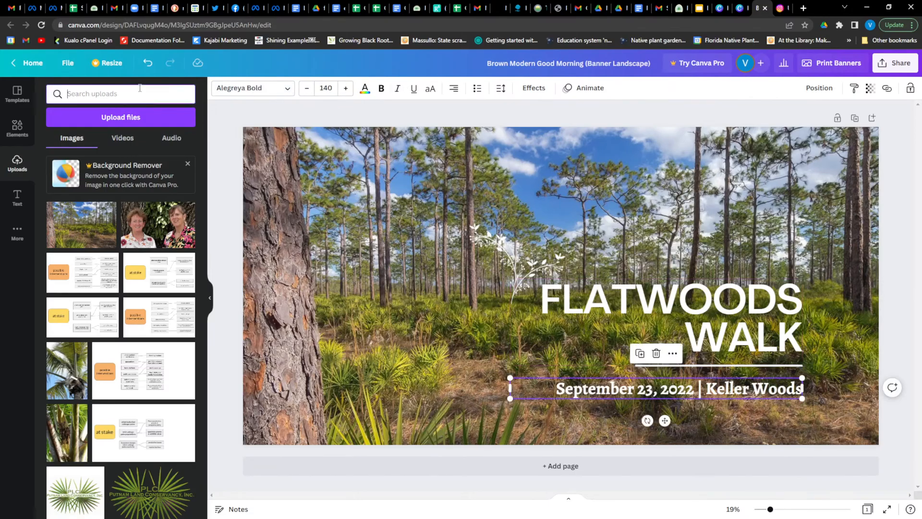
click(279, 90)
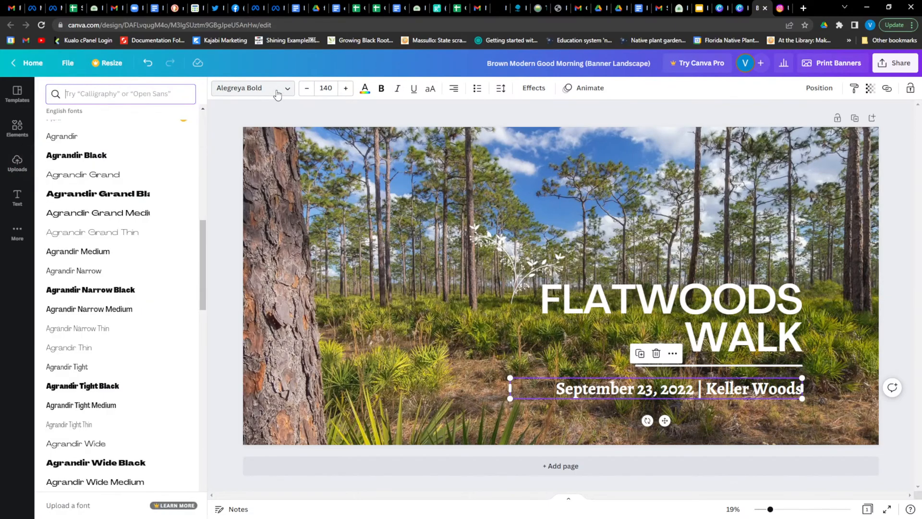
click(125, 92)
text(agradn)
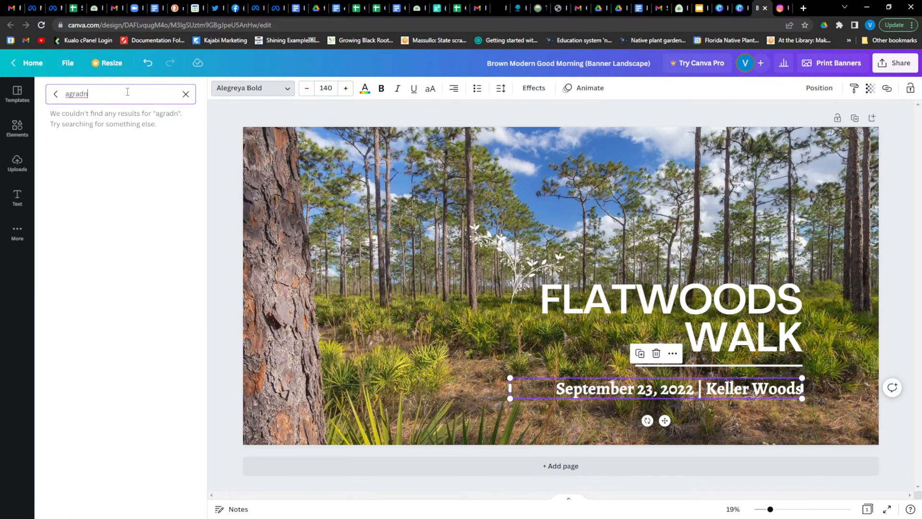
key(BackSpace)
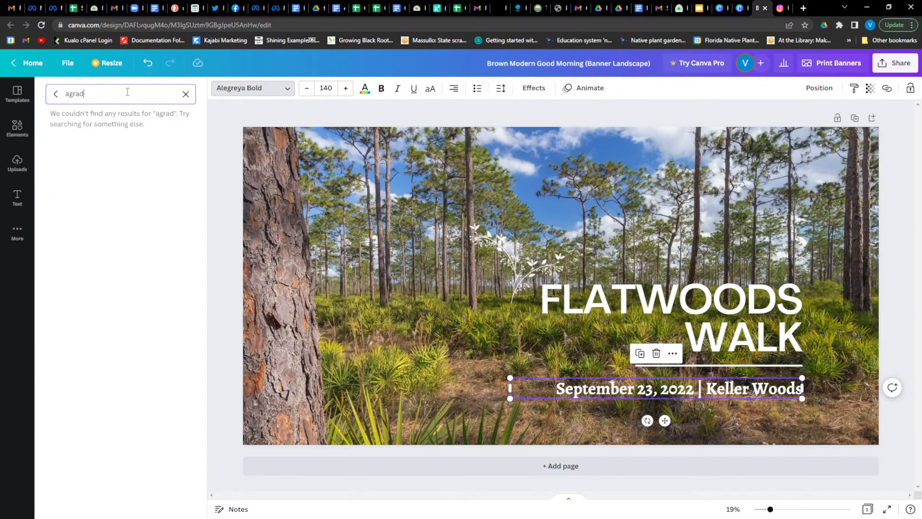
key(BackSpace)
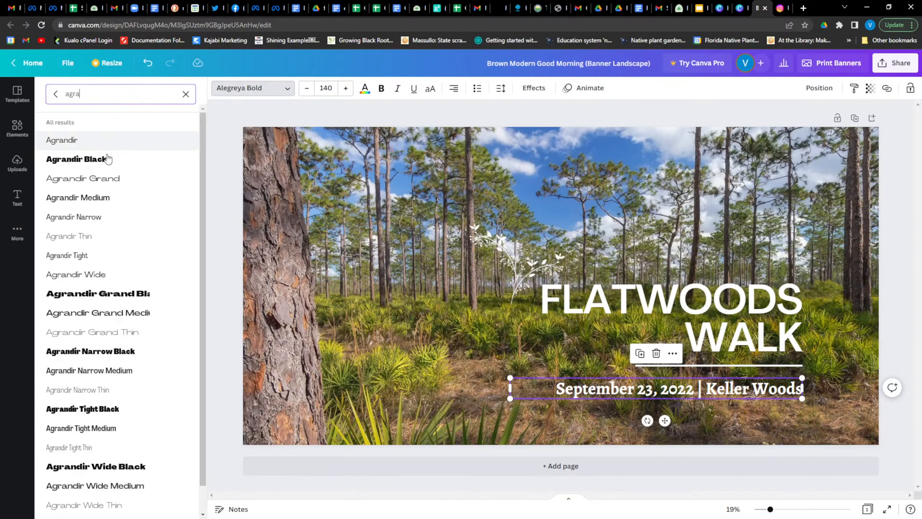
click(119, 215)
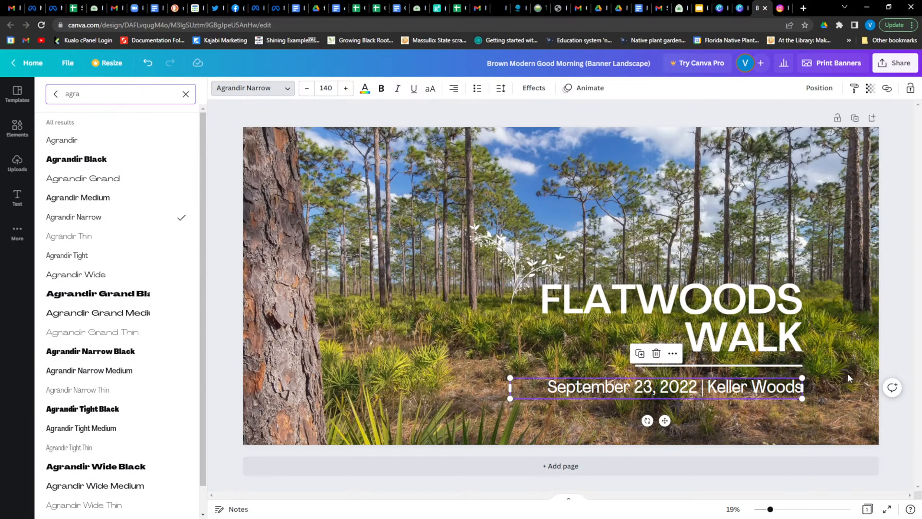
Step: Deselect the date and place line and look through the uploaded images
click(18, 164)
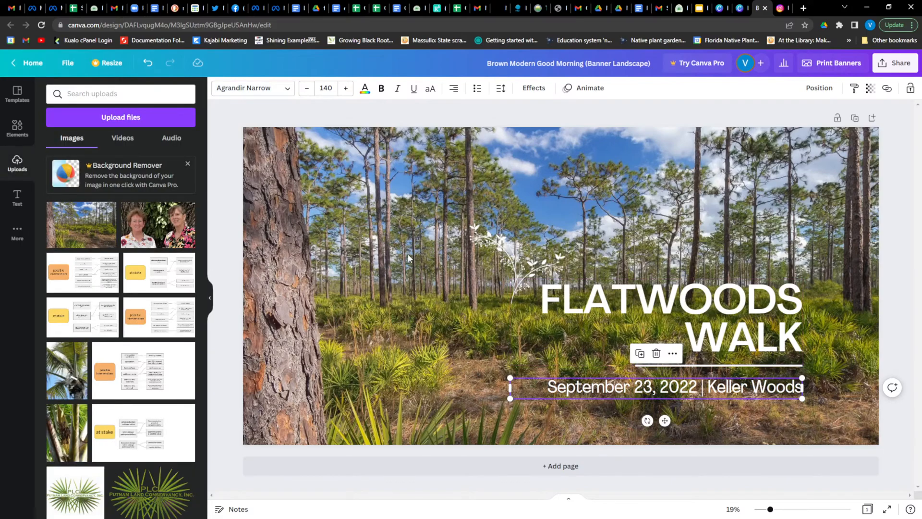
click(892, 148)
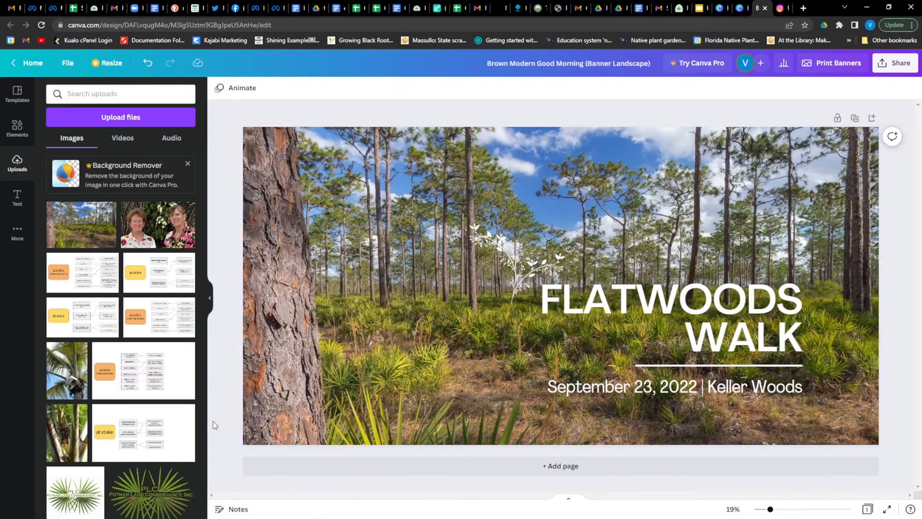
scroll(136, 444, down, 1)
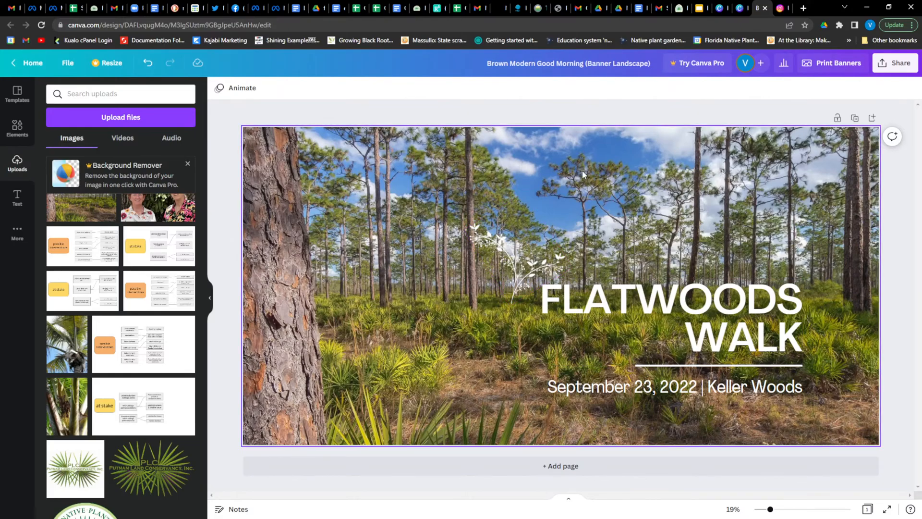
Step: Open the Florida Native Plant Society website (fnps.org) in a new browser tab and go to its Logos page
click(804, 8)
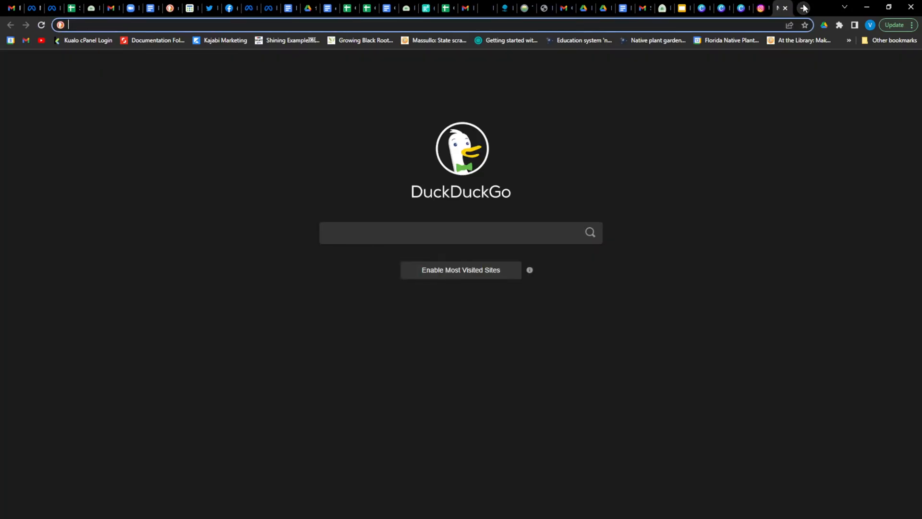
text(fnps)
key(Return)
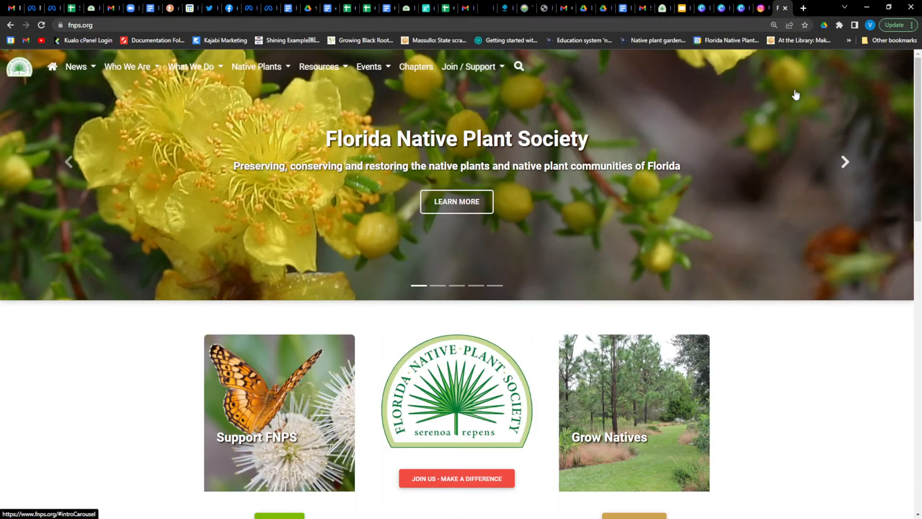
scroll(832, 236, down, 7)
scroll(832, 236, down, 10)
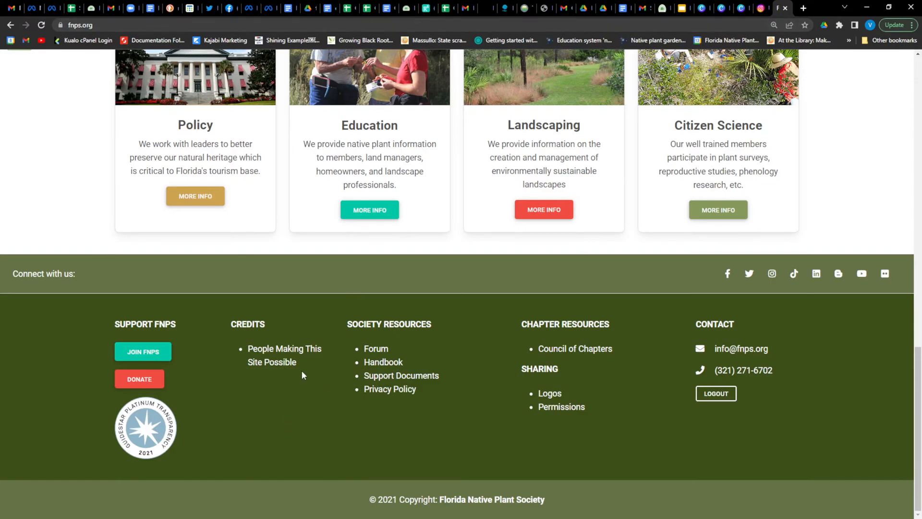
click(550, 395)
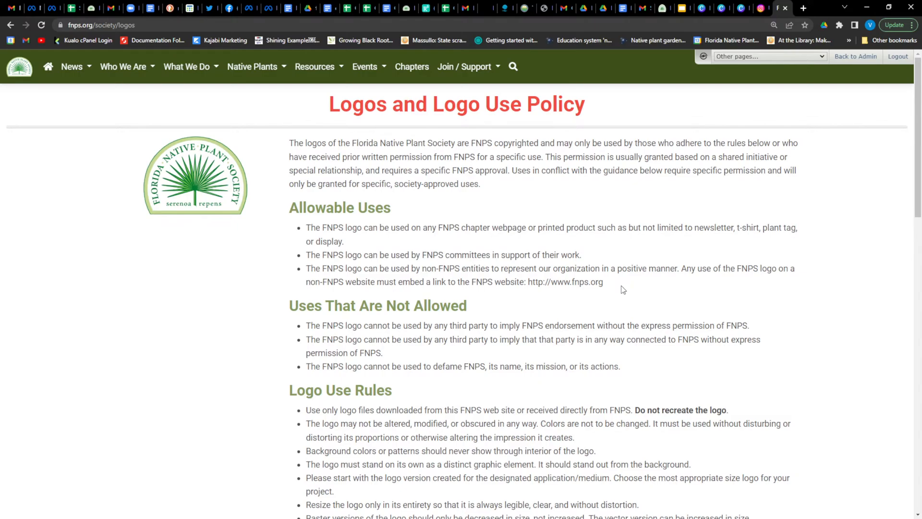
Step: Review the FNPS allowable logo uses, the logo use rules and the list of downloadable logo versions
drag(623, 290, 306, 227)
click(347, 232)
scroll(395, 336, down, 2)
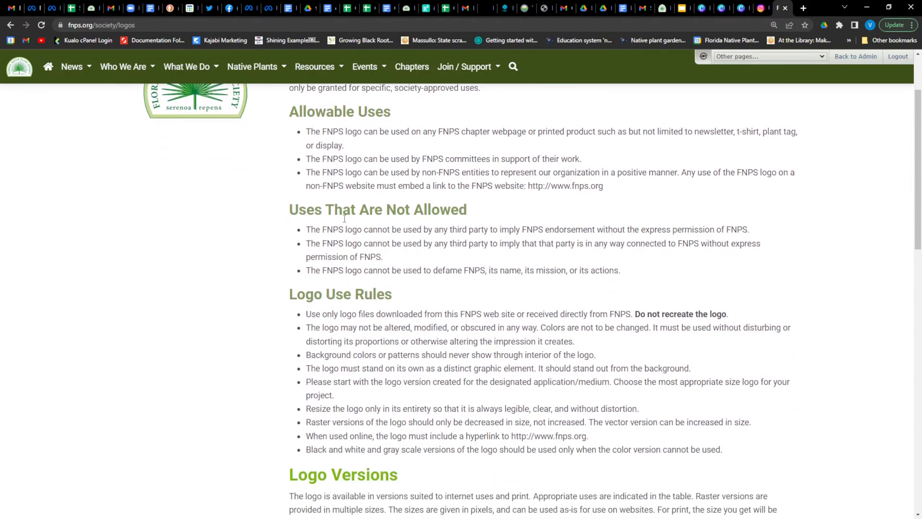
scroll(345, 207, down, 9)
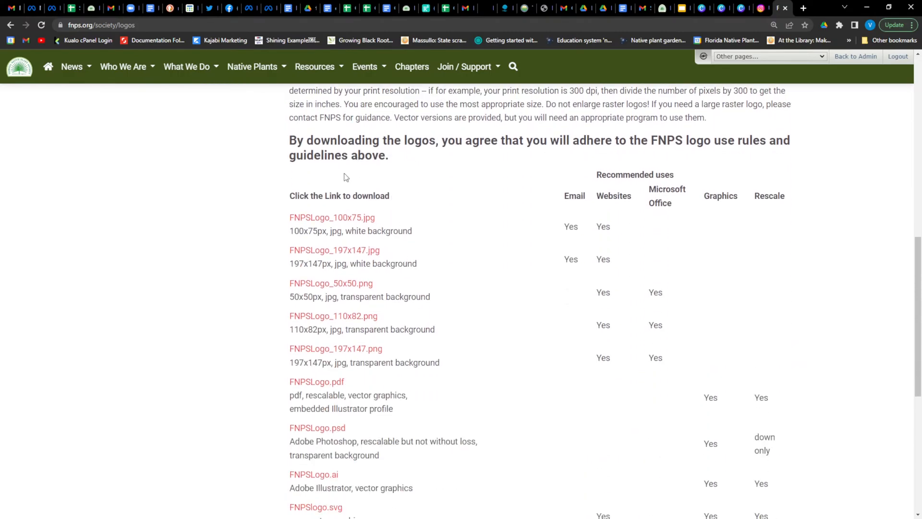
scroll(442, 213, down, 1)
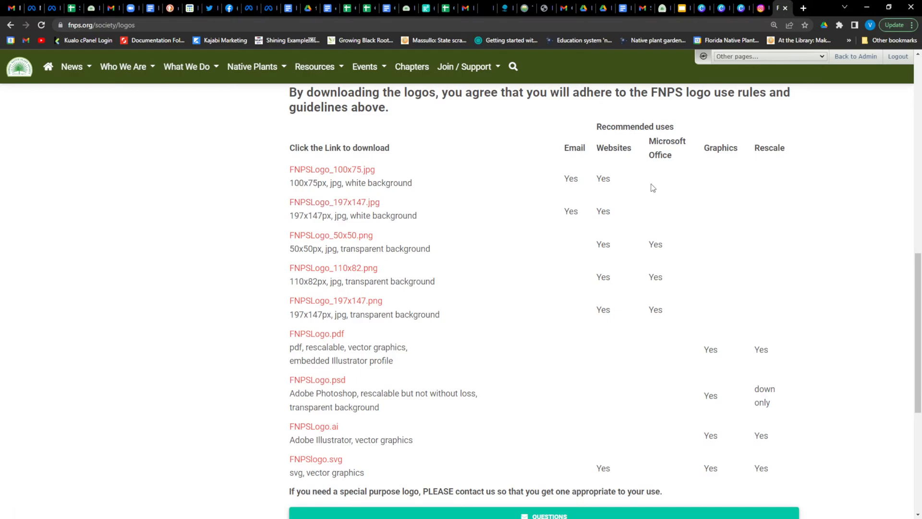
Step: Switch back to the Flatwoods Walk banner in Canva and examine the file types offered for downloading the design
click(761, 8)
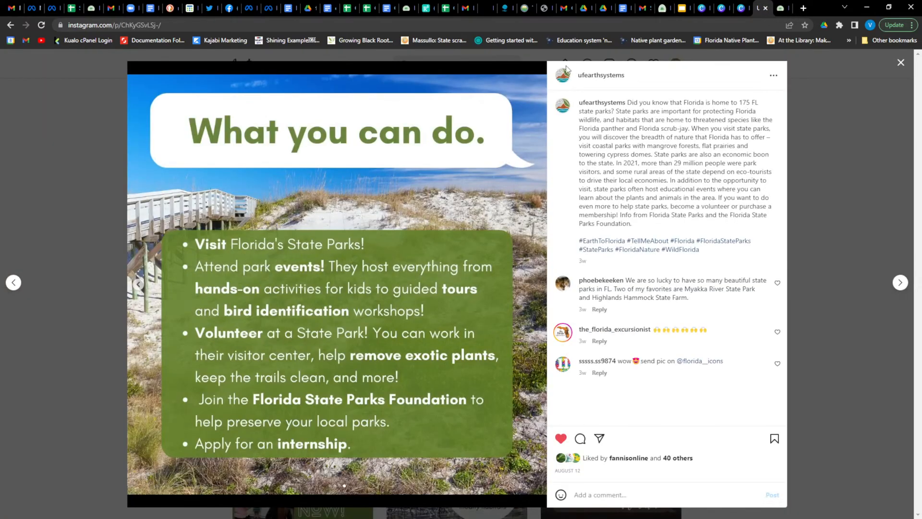
click(741, 8)
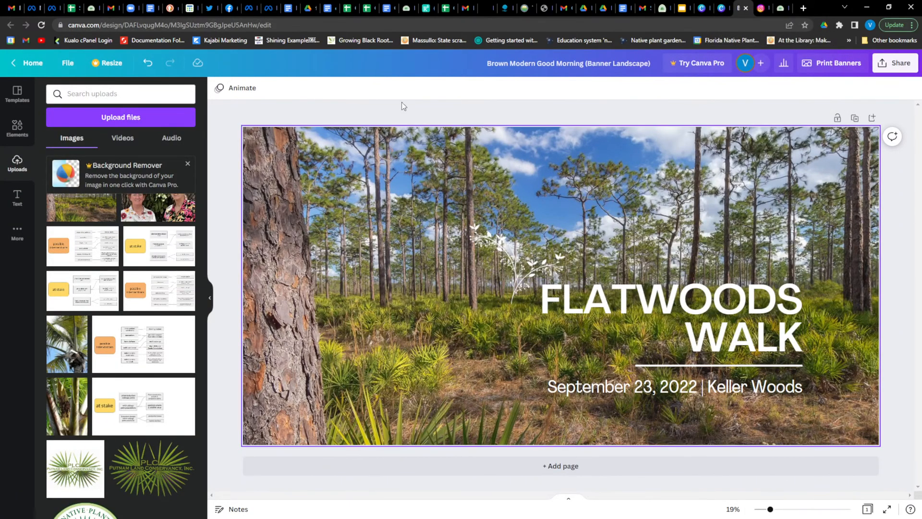
click(883, 64)
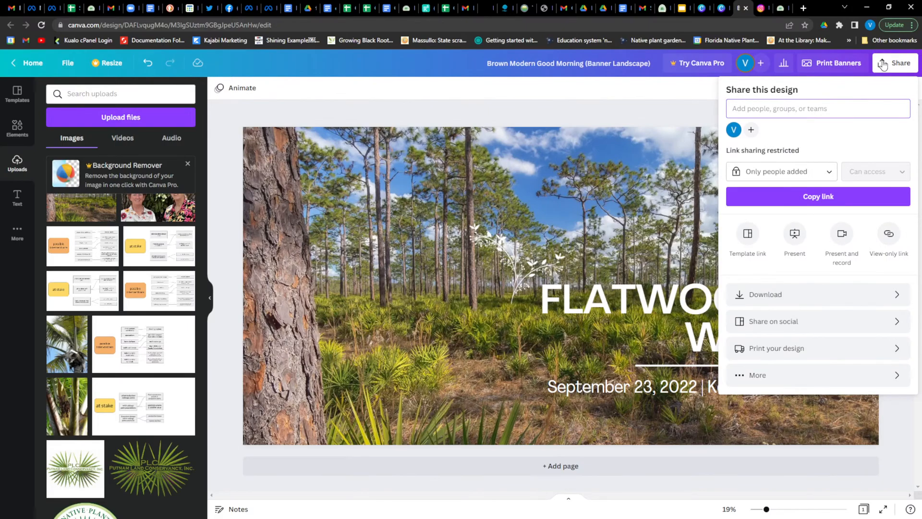
click(819, 293)
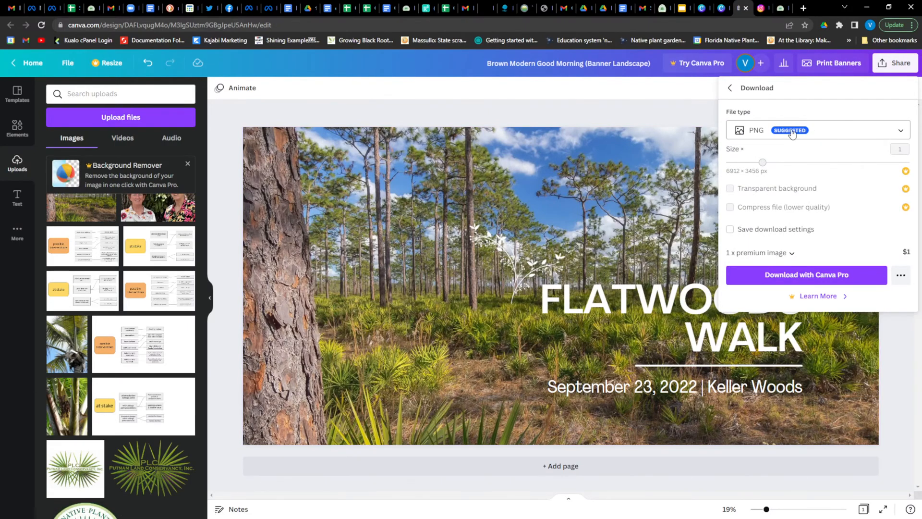
click(818, 132)
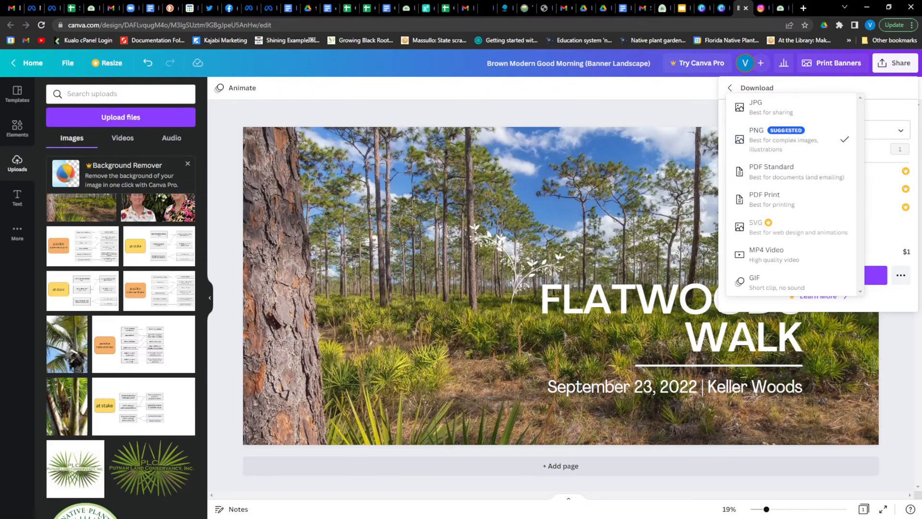
Step: Add the uploaded Florida Native Plant Society logo with transparent background, move it to the banner's lower-left corner and shrink it
click(98, 515)
click(72, 515)
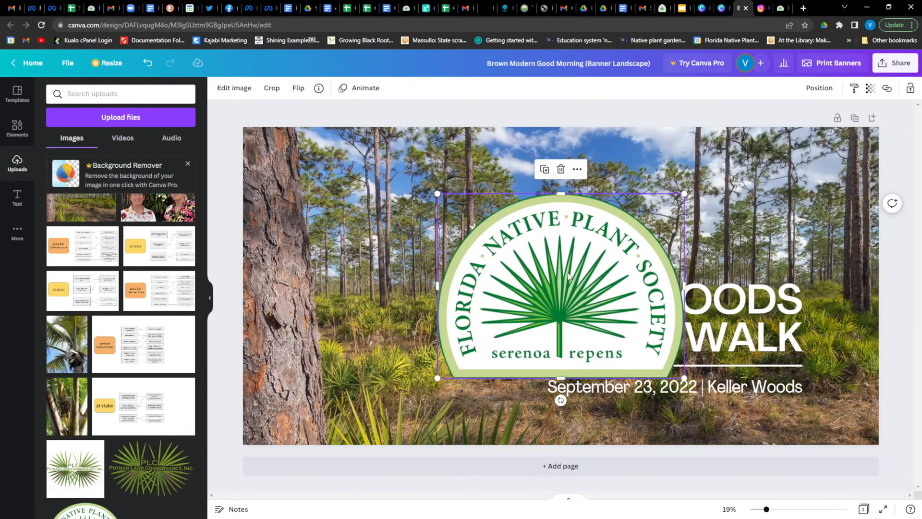
drag(560, 279, 393, 326)
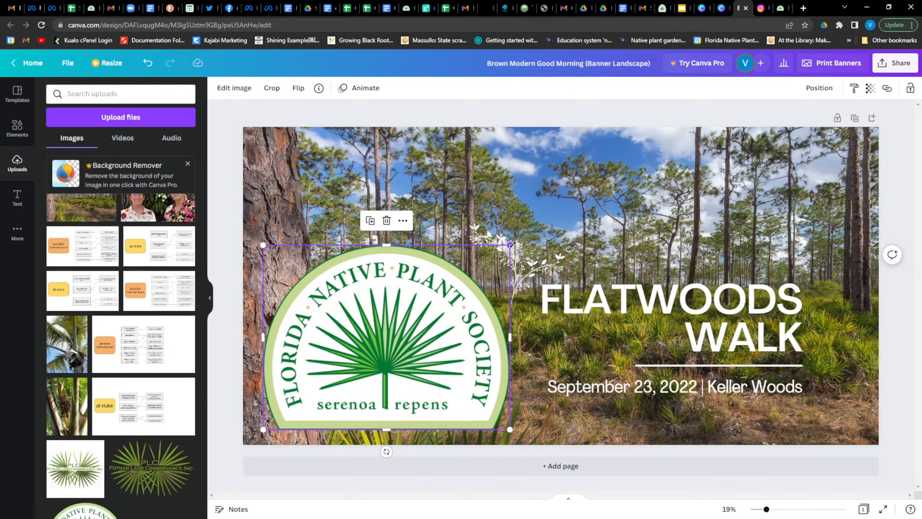
drag(510, 245, 407, 322)
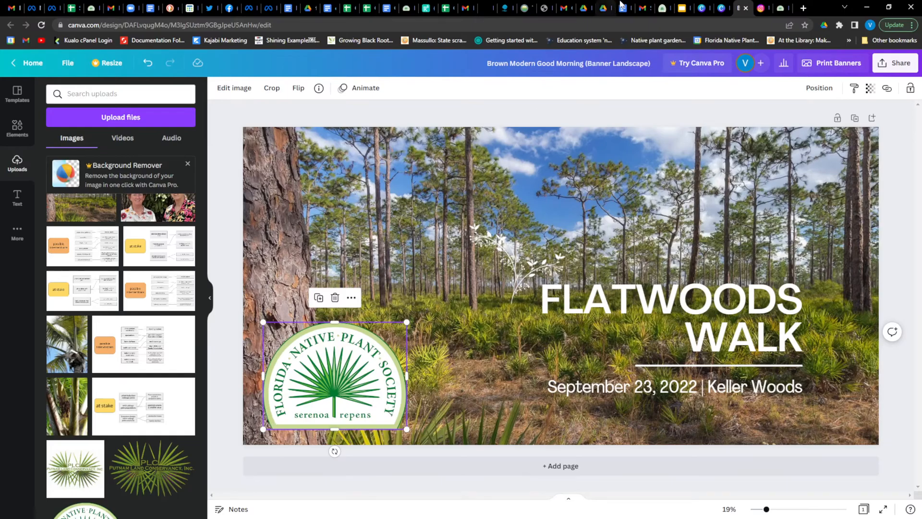
Step: Switch to the FNPS logos page, open FNPSLogo_100x75.jpg and save the image under its suggested name
click(782, 6)
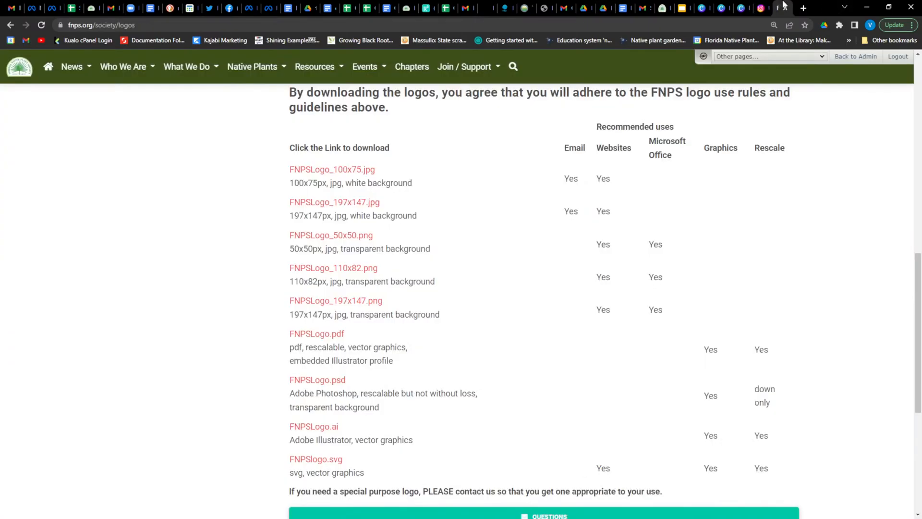
click(359, 171)
right_click(465, 289)
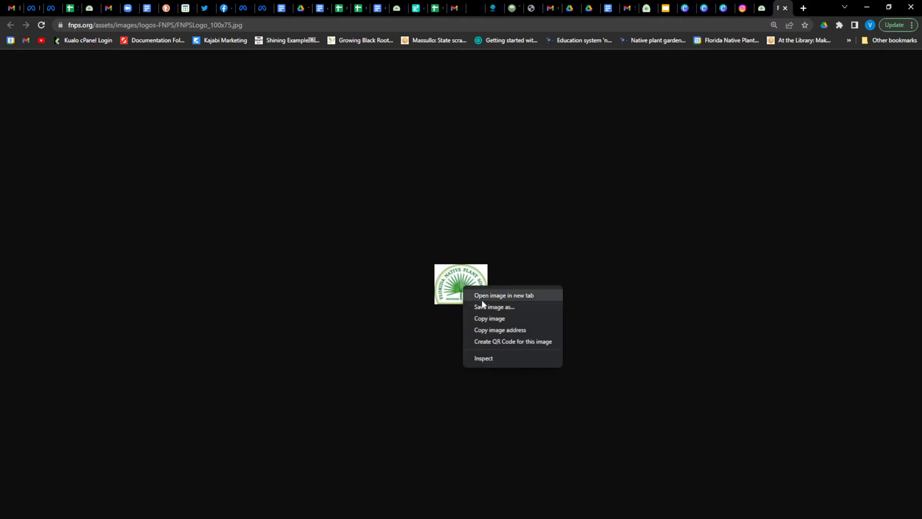
click(487, 305)
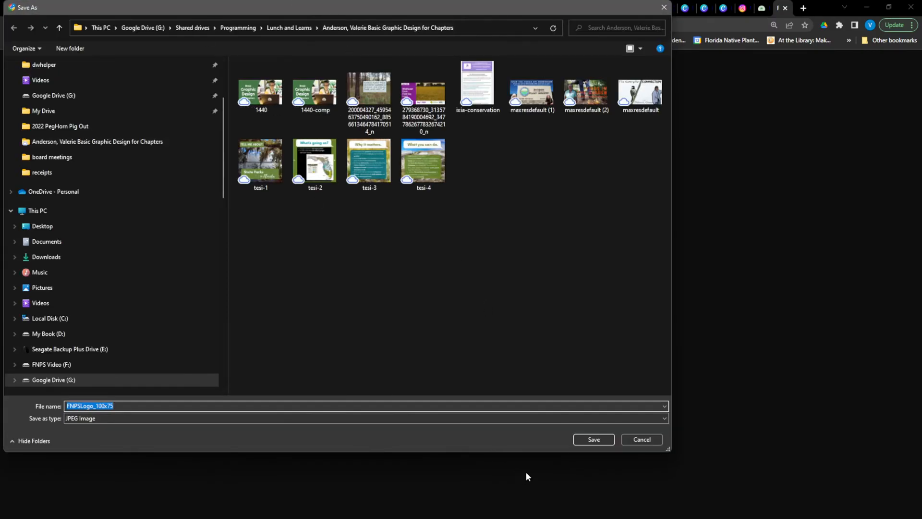
click(593, 439)
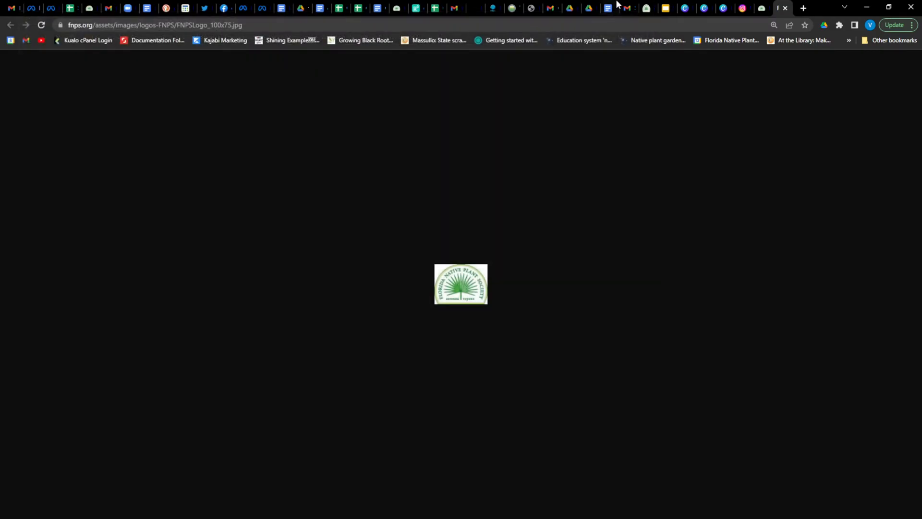
Step: Switch back to the Flatwoods Walk banner in Canva and select its forest background photo
click(704, 8)
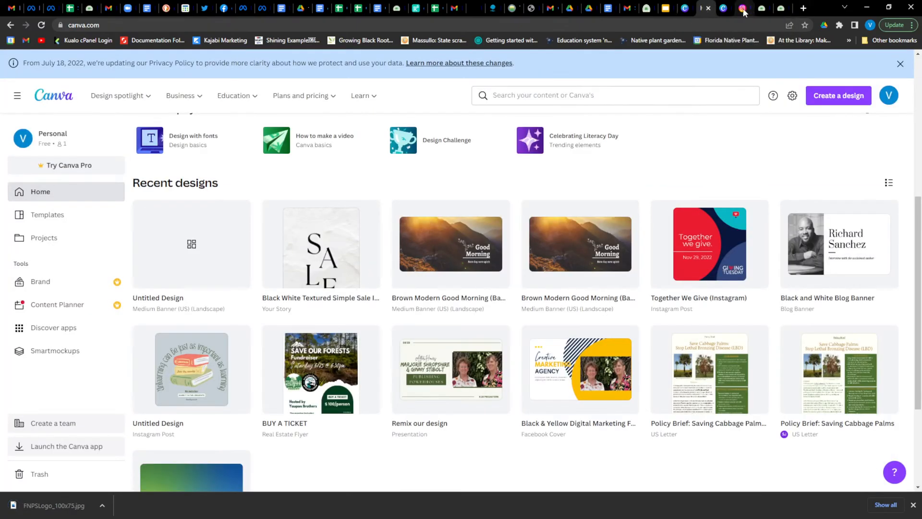
click(722, 8)
click(427, 246)
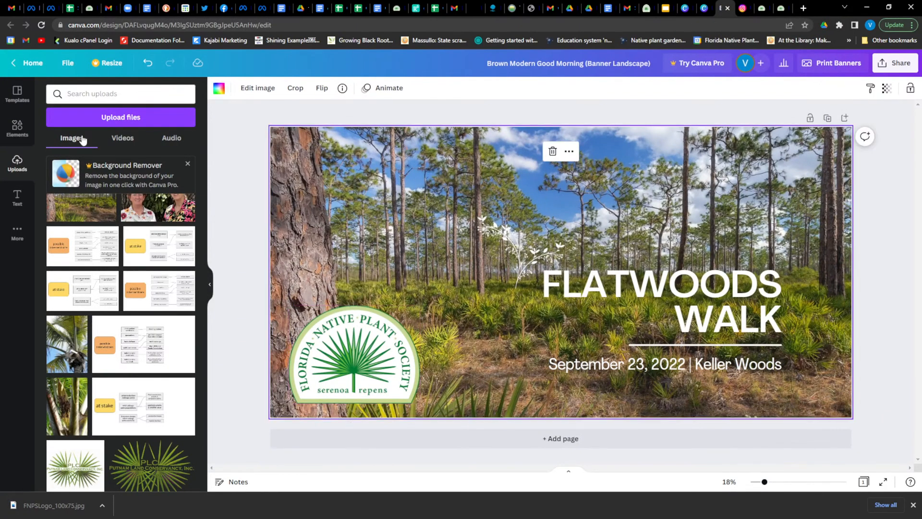
click(136, 118)
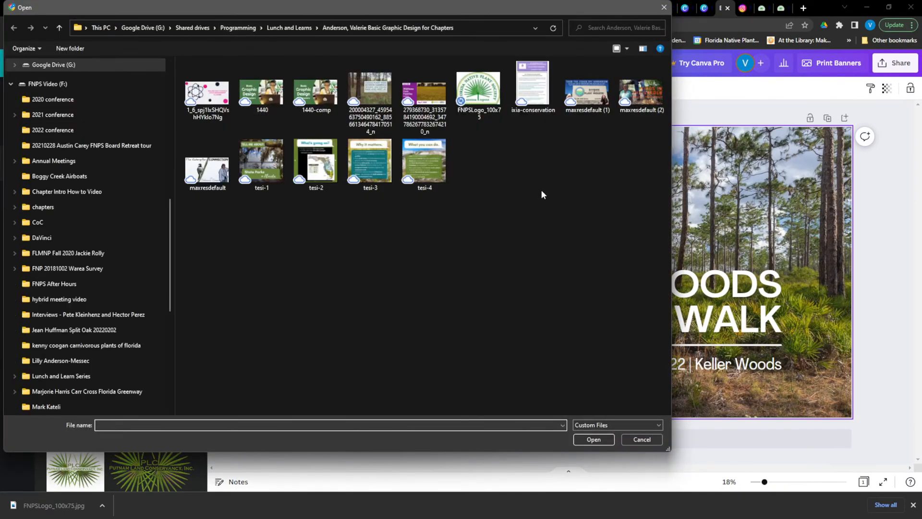
drag(434, 9, 510, 73)
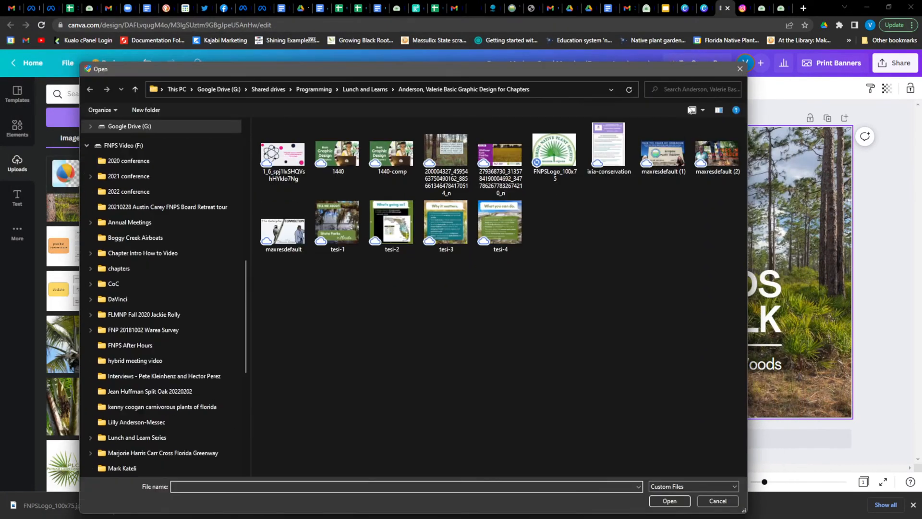
click(739, 70)
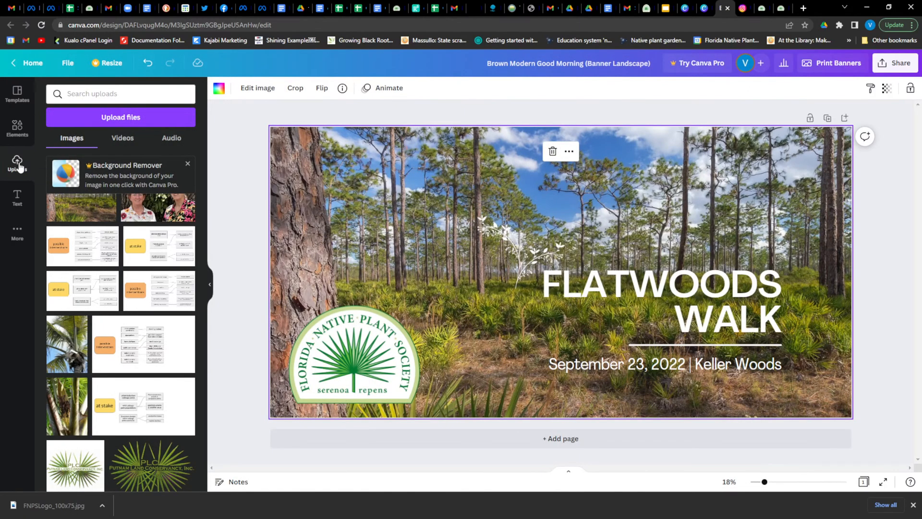
Step: Upload the saved FNPSLogo_100x75 image to the design's image uploads
click(136, 121)
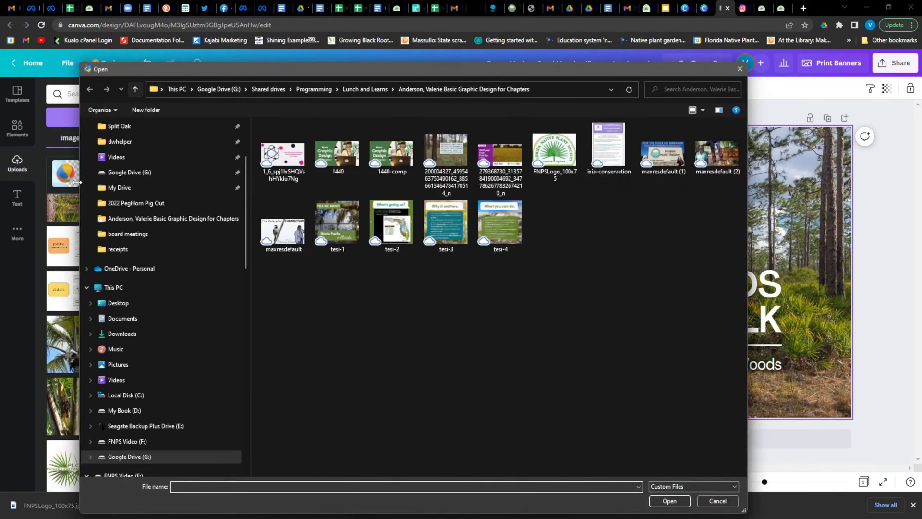
click(555, 152)
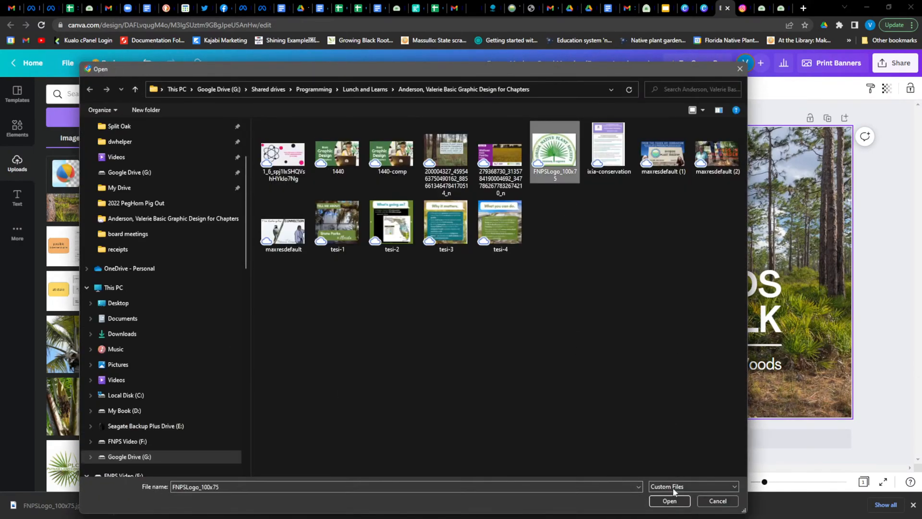
click(669, 500)
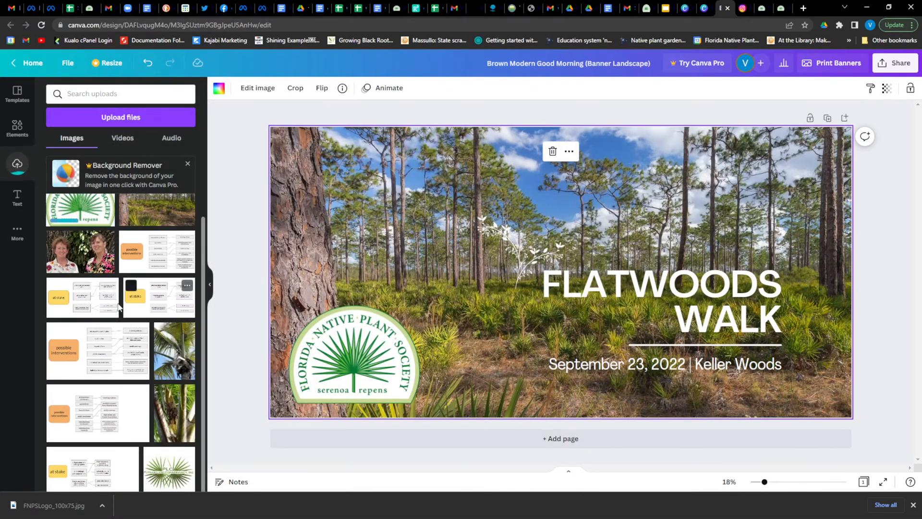
Step: Place the uploaded white-background FNPS logo directly above the transparent one and shrink it to about the same width
click(80, 214)
drag(646, 272, 460, 237)
drag(459, 172, 411, 210)
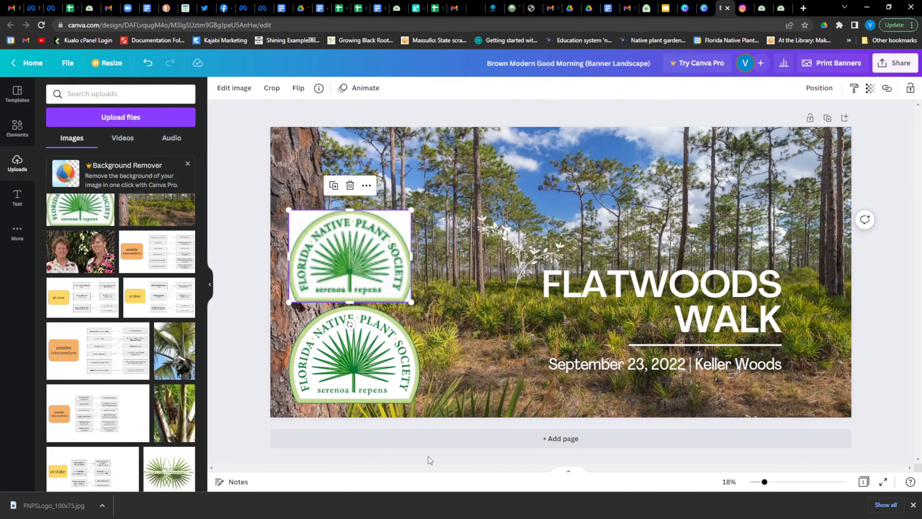
click(443, 336)
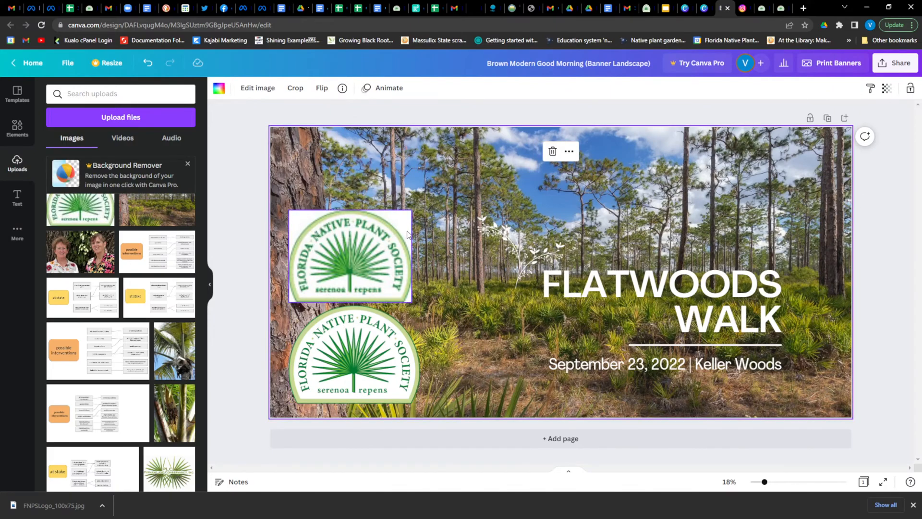
click(353, 231)
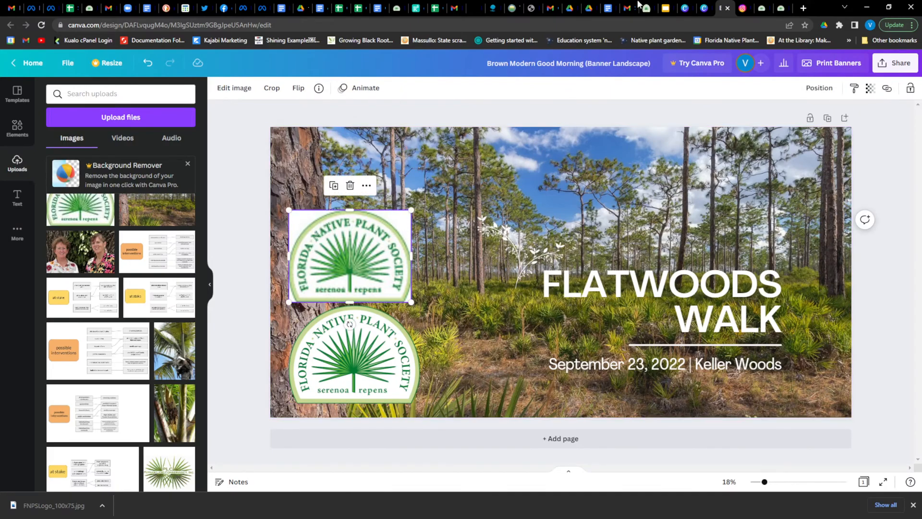
Step: Switch to the FNPS logos page and examine which versions have transparent backgrounds or are rescalable vector graphics
click(753, 5)
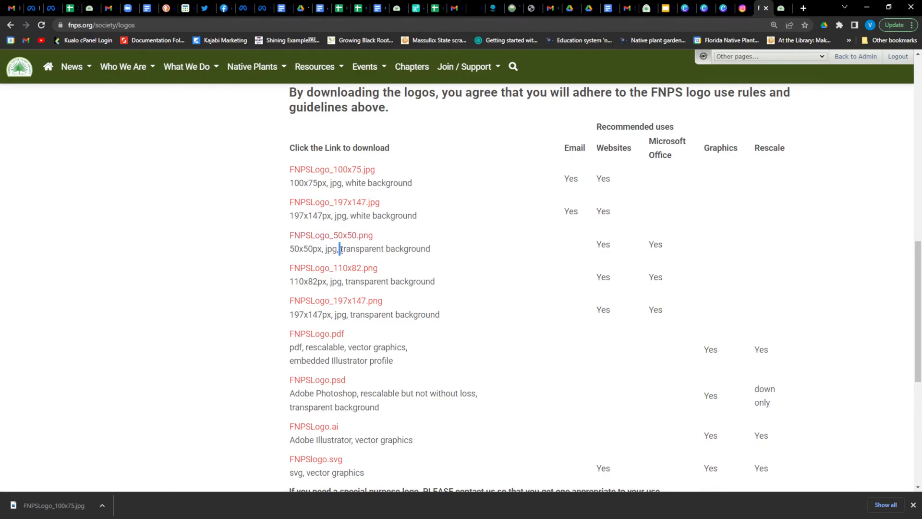
drag(340, 248, 432, 252)
click(449, 253)
drag(349, 347, 407, 351)
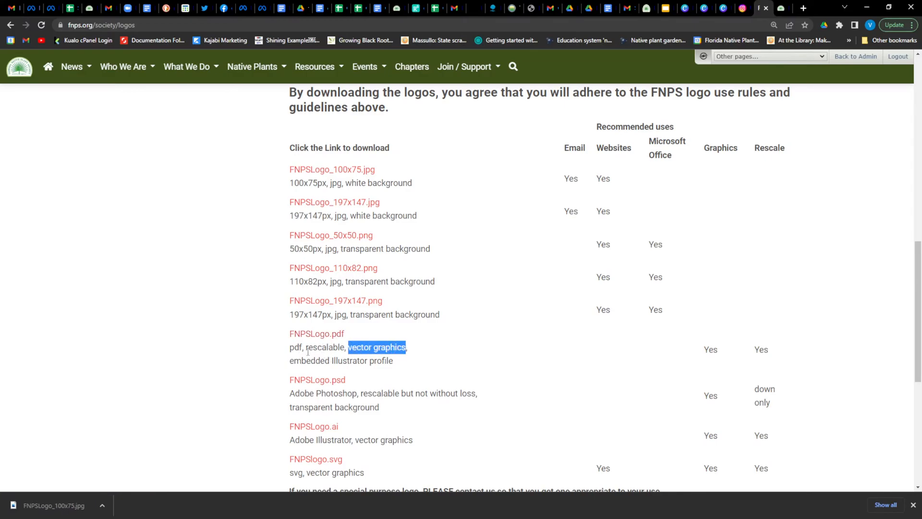
drag(306, 347, 346, 346)
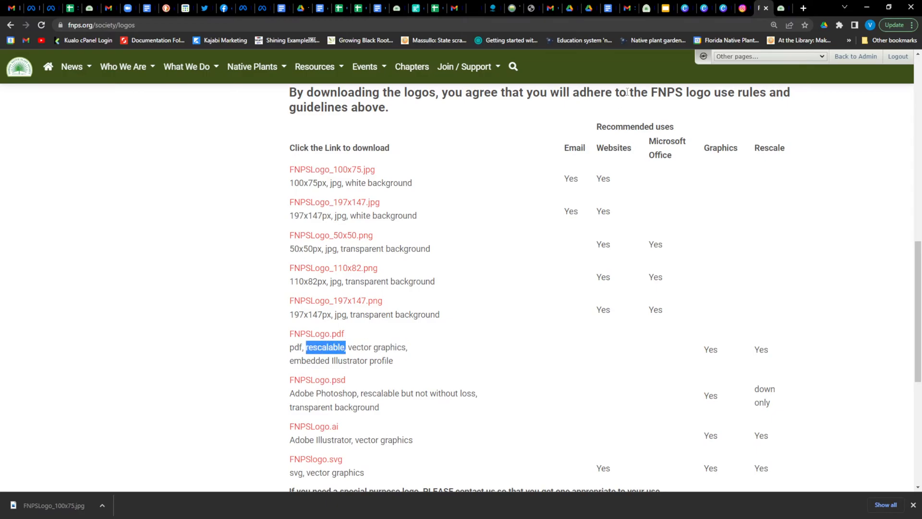
Step: Return to the Canva banner and enlarge the white-background FNPS logo until it nearly reaches the banner's upper edge
click(724, 8)
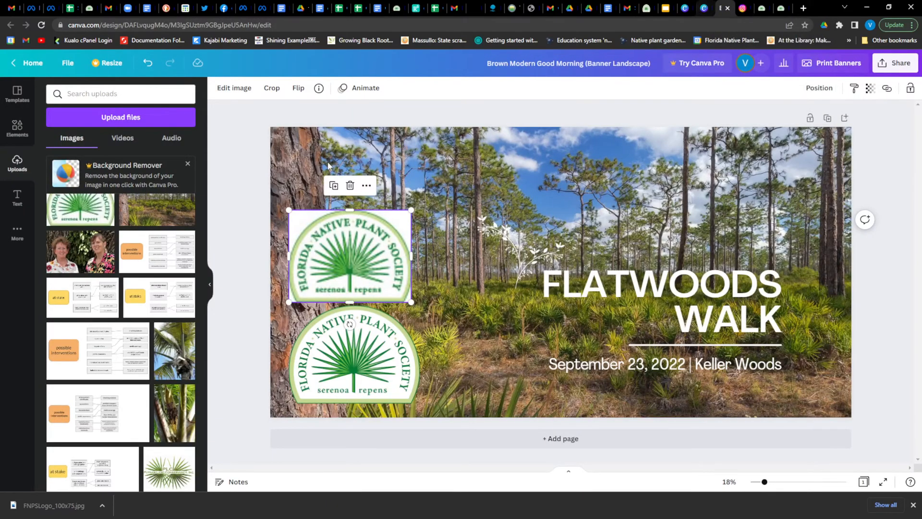
drag(411, 210, 515, 132)
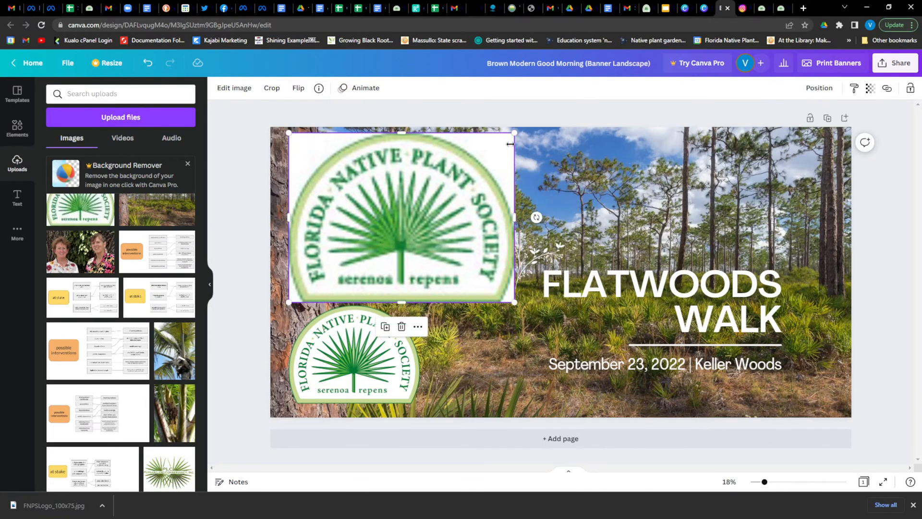
Step: Shrink the white-background FNPS logo until it is slightly narrower than the transparent logo below it
drag(513, 133, 396, 222)
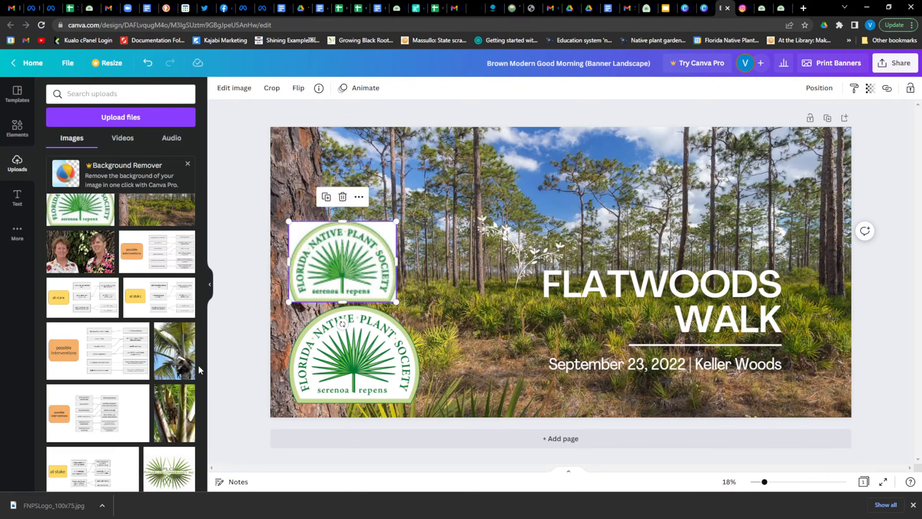
Step: Switch to the FNPS logos page, open FNPSLogo_197x147.png and save it as a PNG image in the graphic design folder
click(780, 8)
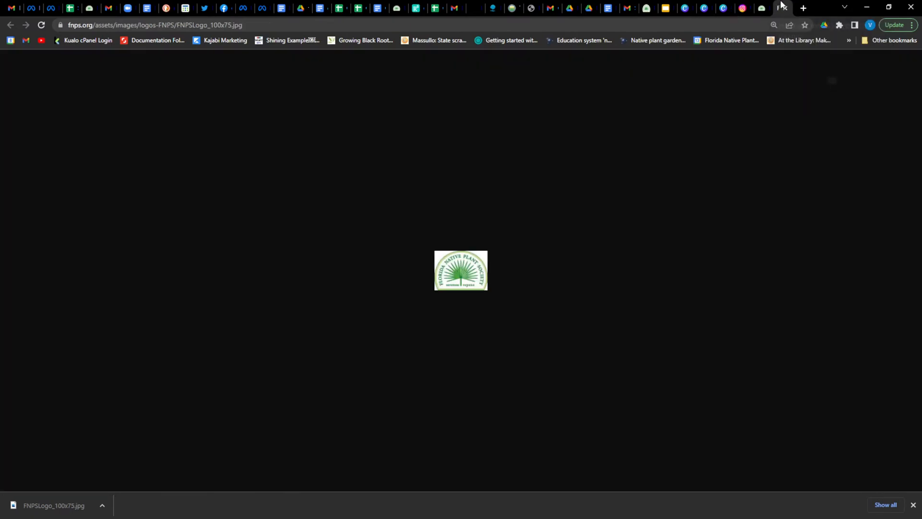
click(785, 9)
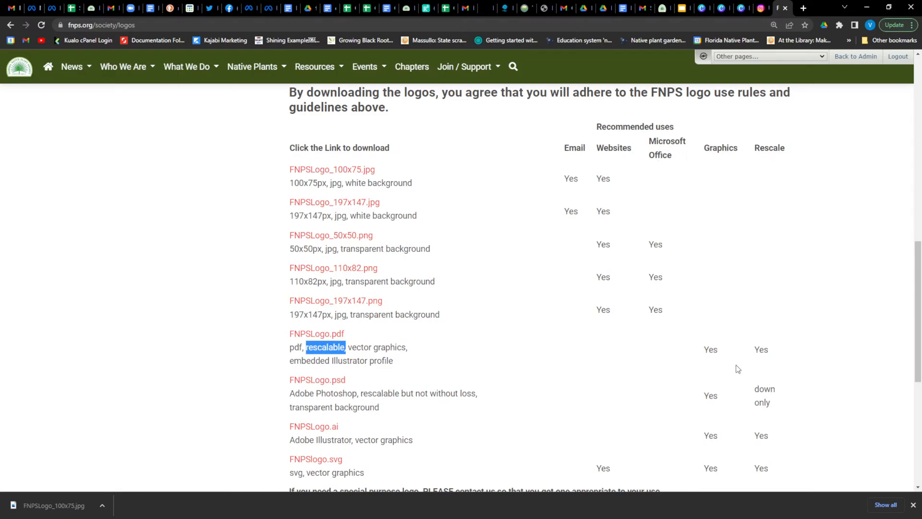
click(707, 348)
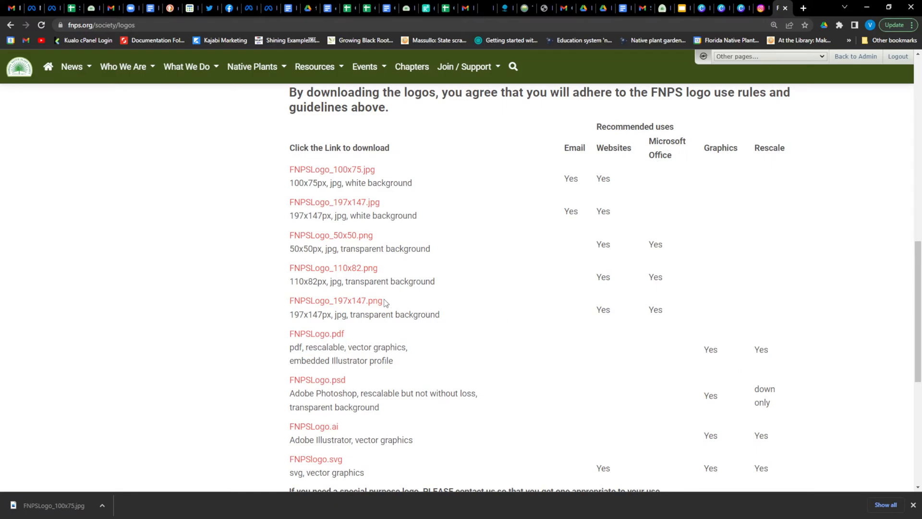
click(368, 302)
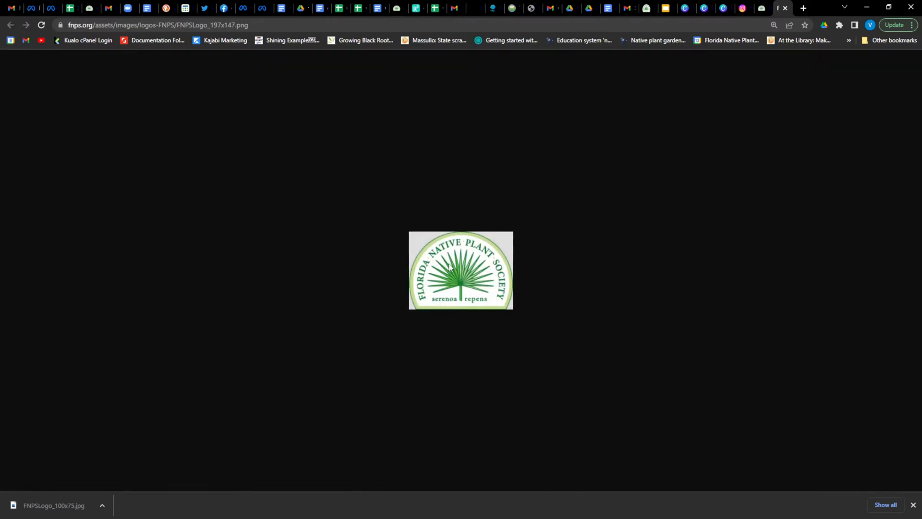
right_click(456, 273)
click(479, 294)
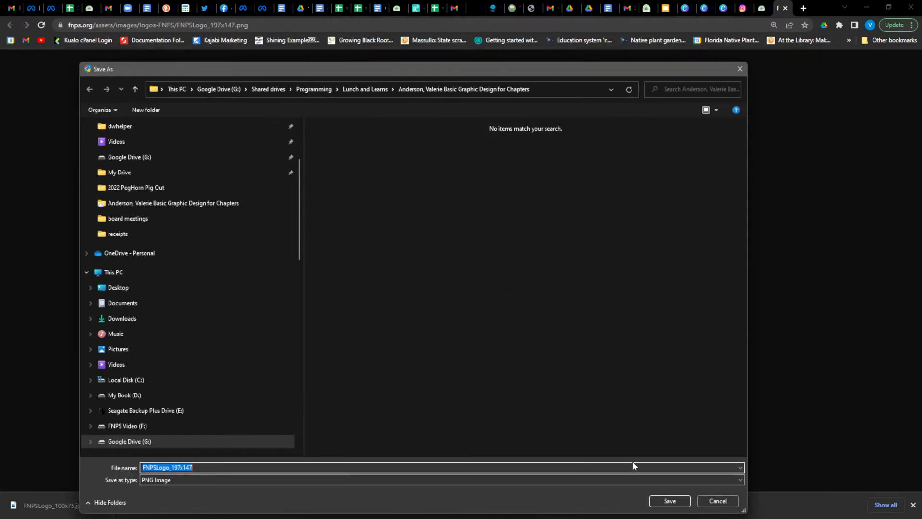
click(670, 503)
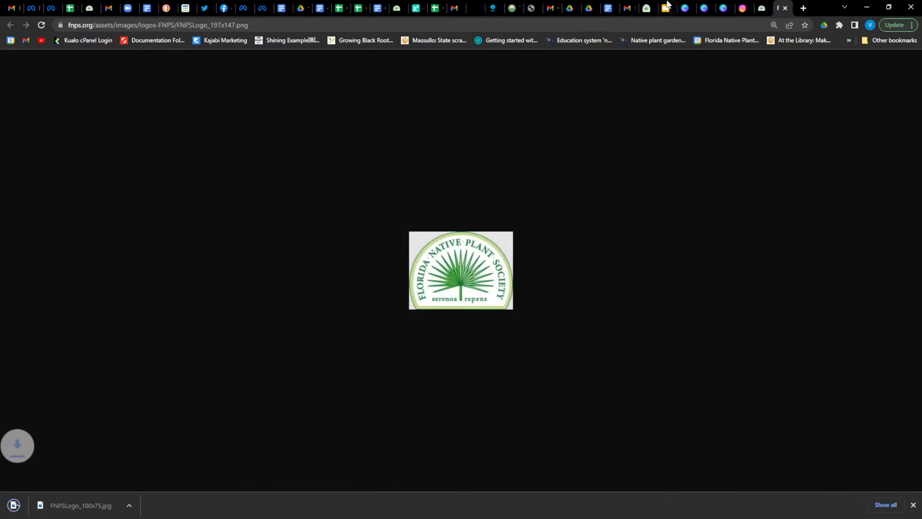
Step: Return to the Canva banner and upload the saved FNPSLogo_197x147 image, listing all file types to find it
click(704, 8)
click(721, 8)
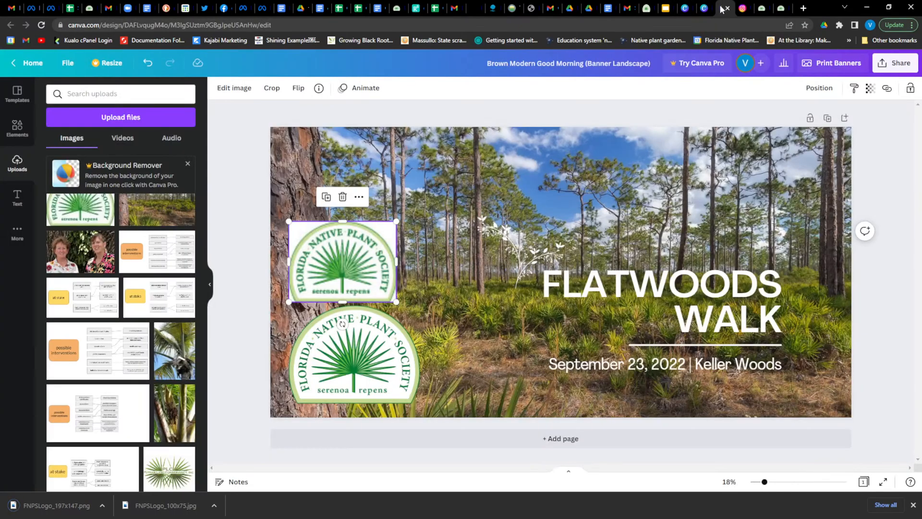
click(139, 117)
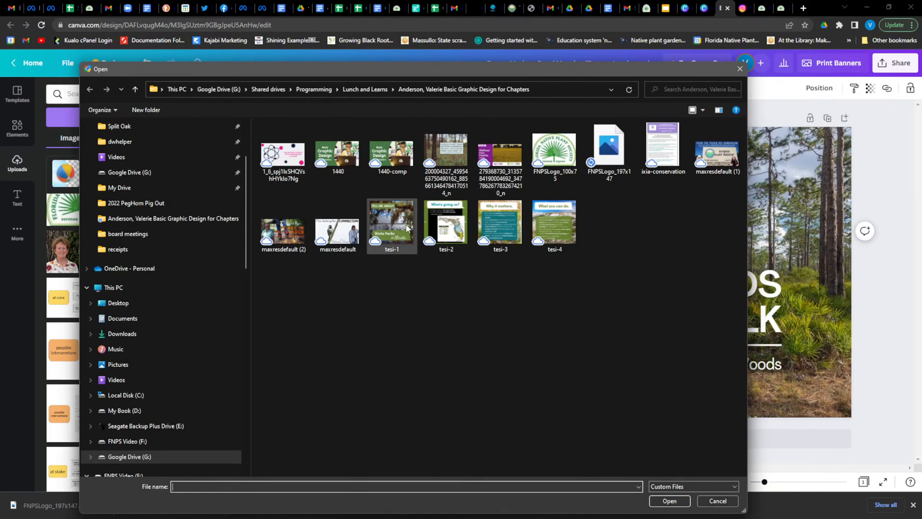
click(694, 486)
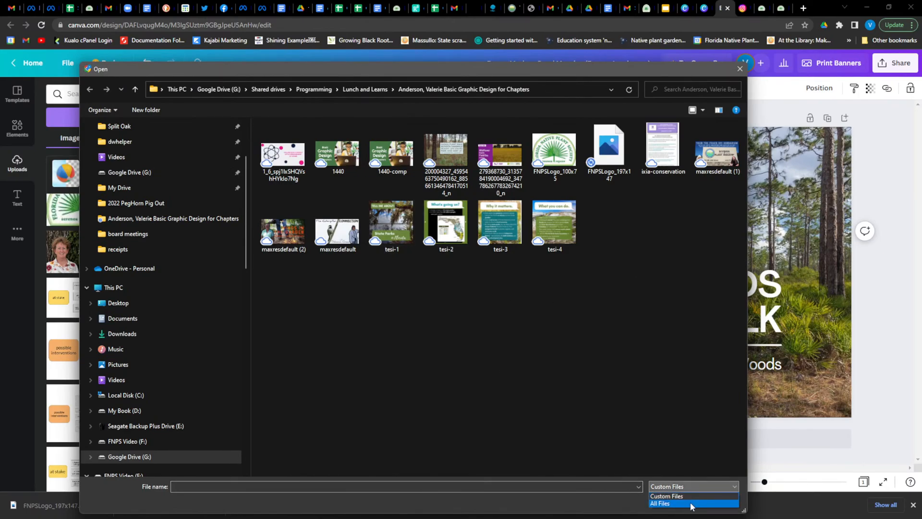
click(691, 504)
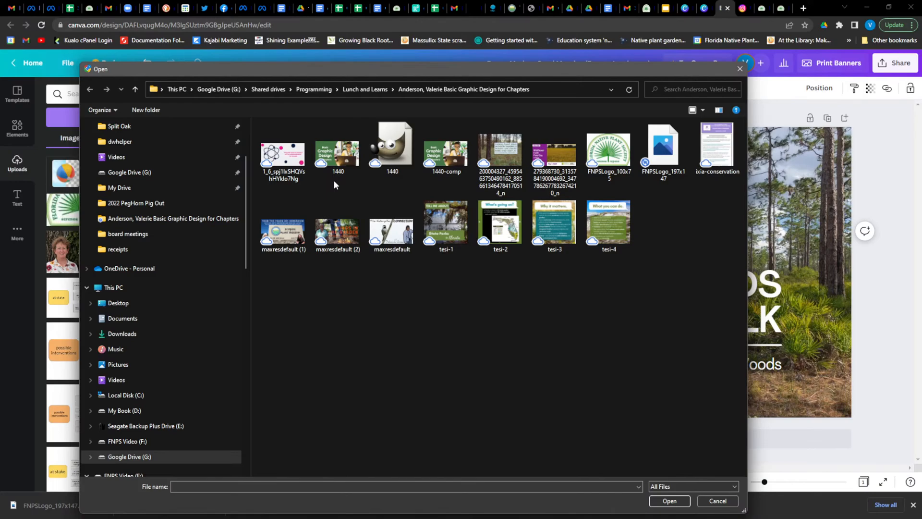
click(663, 146)
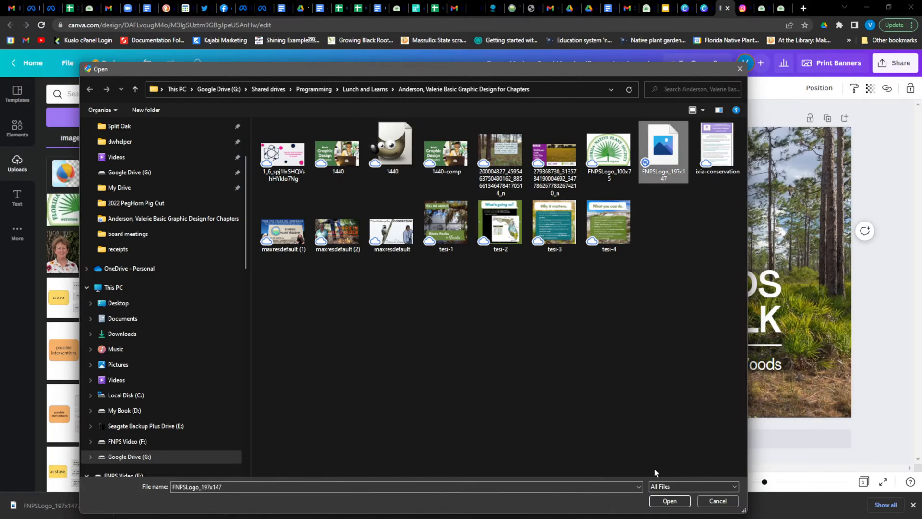
click(669, 500)
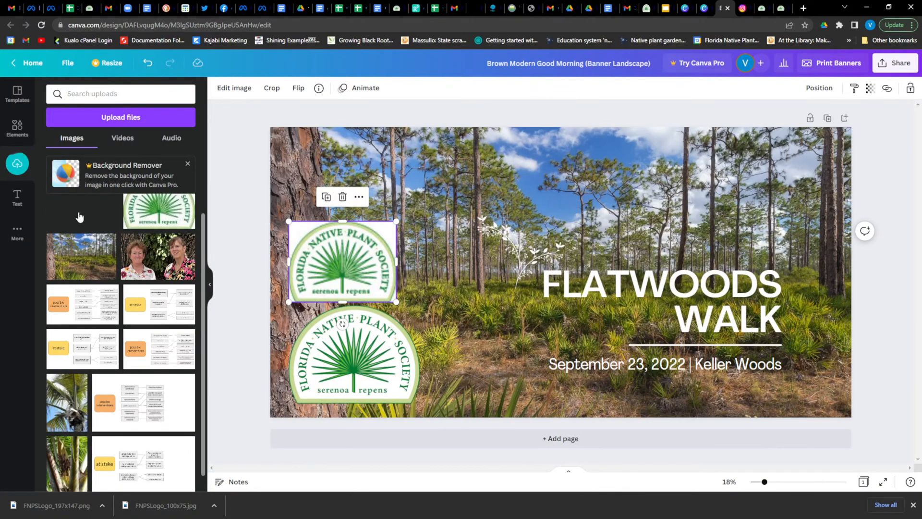
Step: Add the uploaded FNPSLogo_197x147 image to the banner and shrink it to a small logo above the white-background one
click(83, 215)
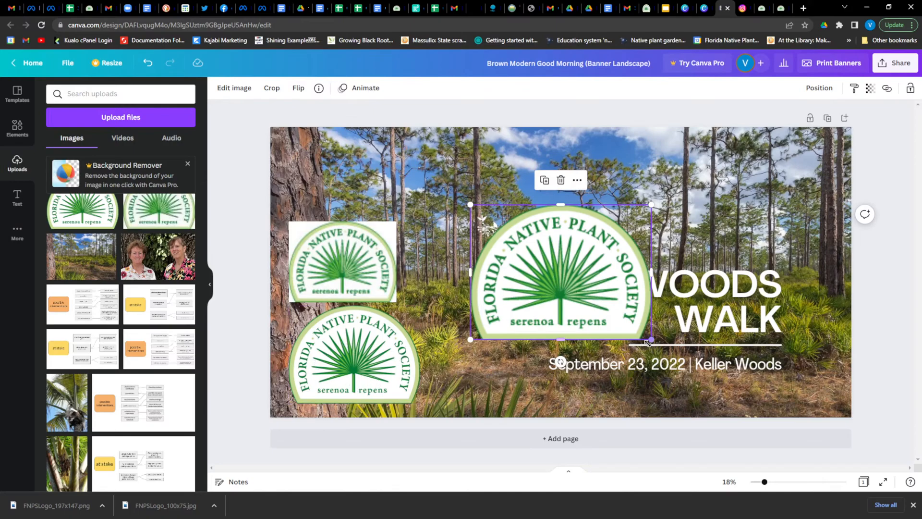
drag(651, 339, 416, 165)
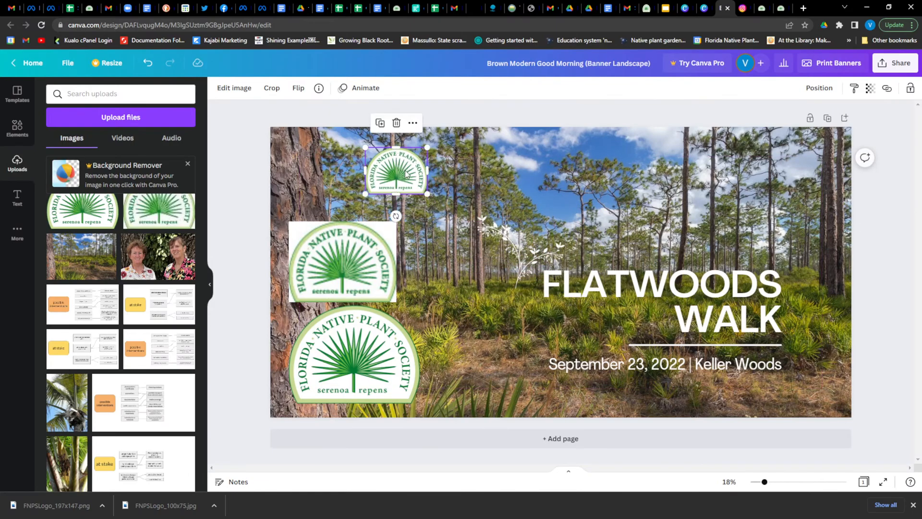
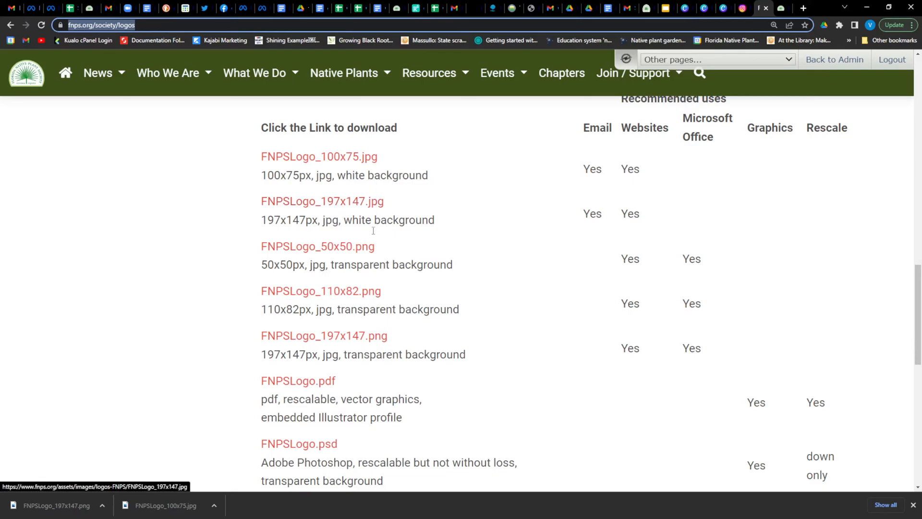
Step: Examine the logo table on the FNPS logos page for the recommended uses and rescalability of the Photoshop, Illustrator and SVG versions
scroll(679, 425, down, 1)
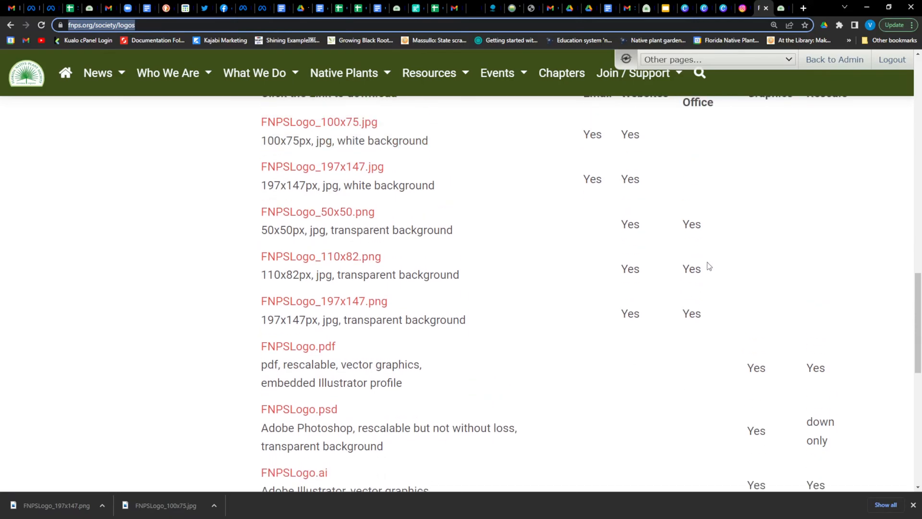
scroll(706, 266, up, 2)
scroll(845, 198, down, 3)
scroll(844, 198, down, 2)
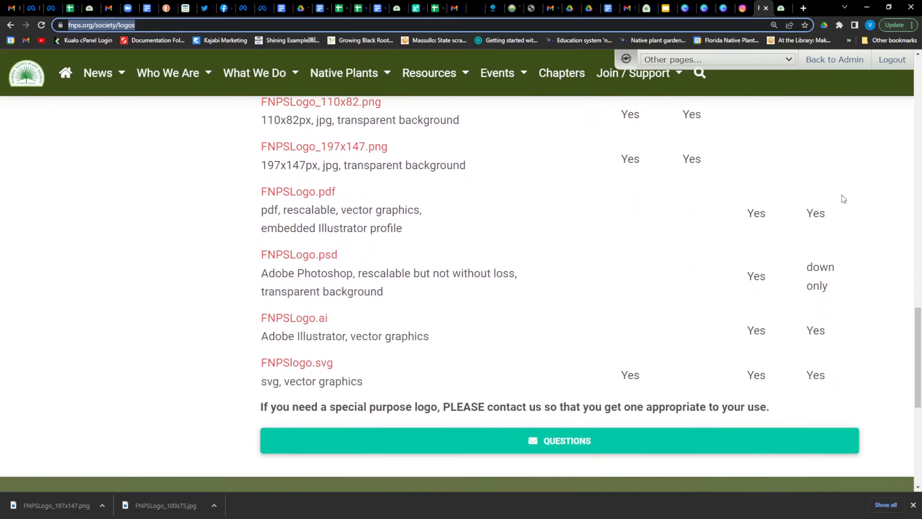
drag(358, 270, 257, 267)
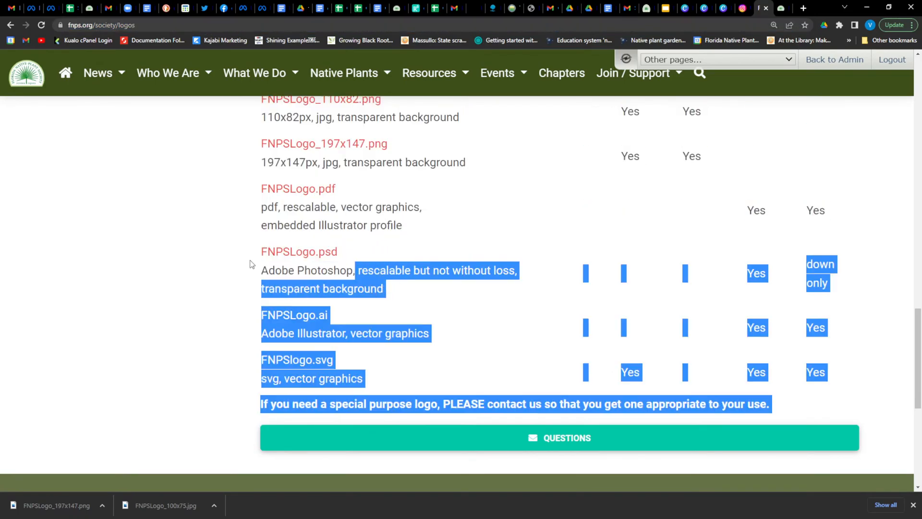
click(342, 264)
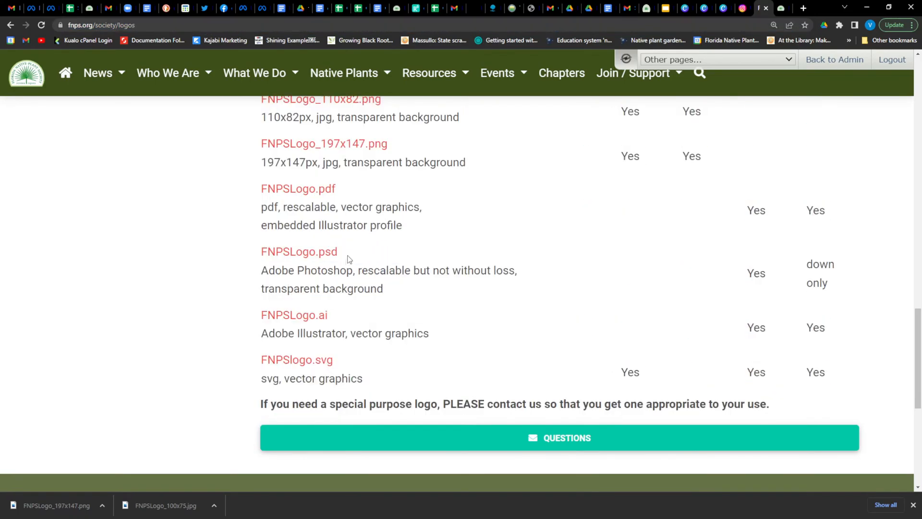
drag(347, 333, 273, 335)
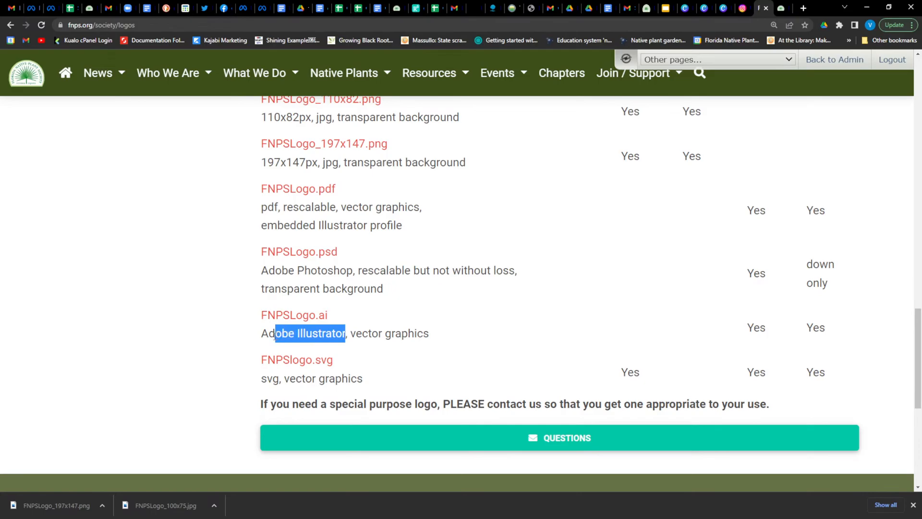
click(367, 380)
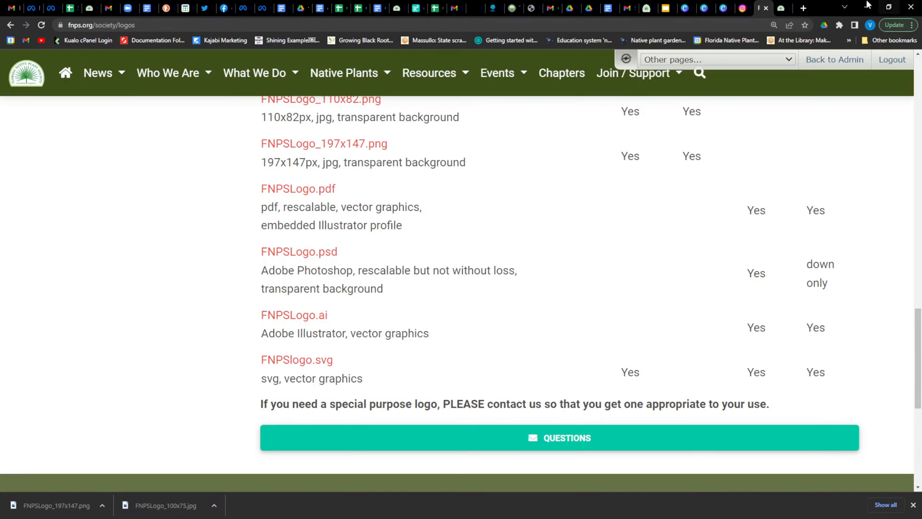
Step: Switch to the Pine Lily - FNPS folder in Google Drive and open Photographs, For Sharing, the photographer's folder, and Native Plants
click(724, 7)
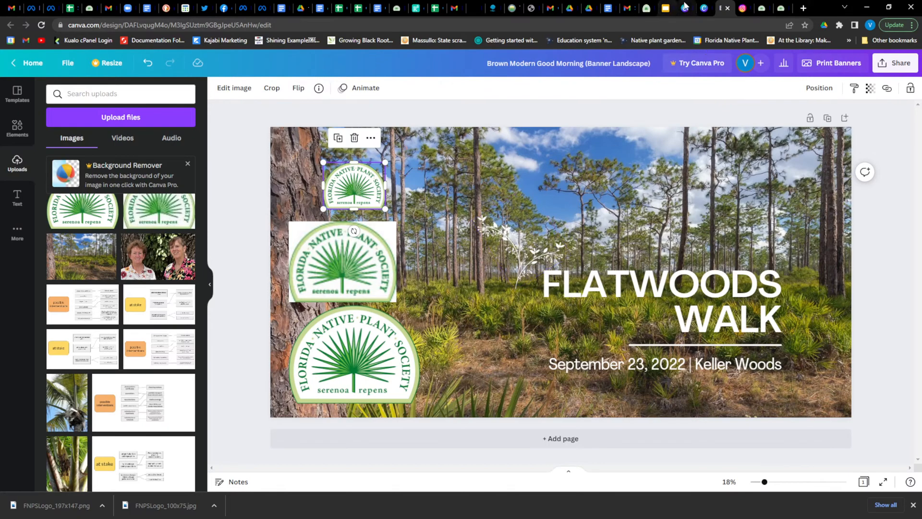
mouse_move(705, 8)
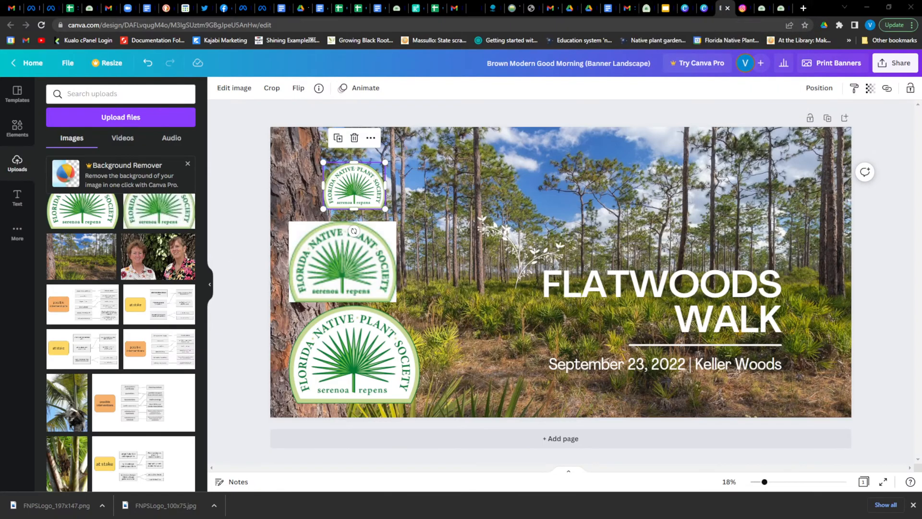
click(184, 434)
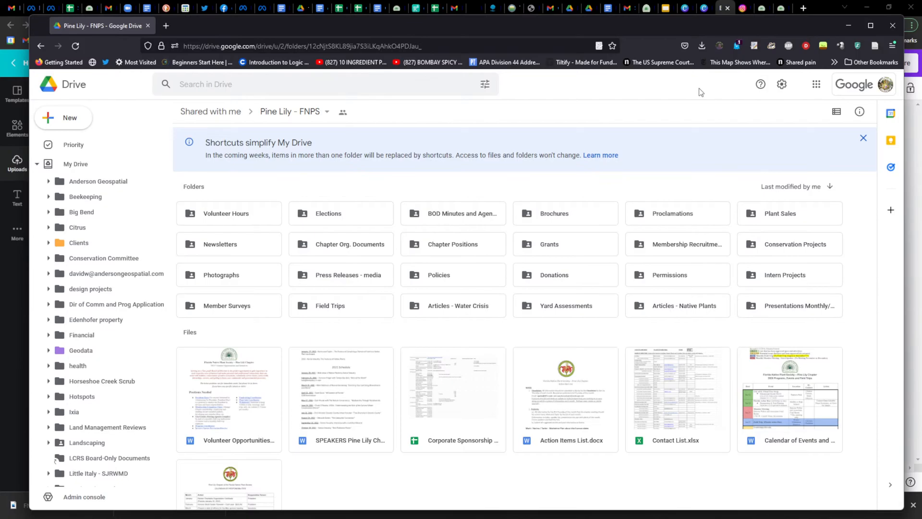
drag(716, 23, 713, 9)
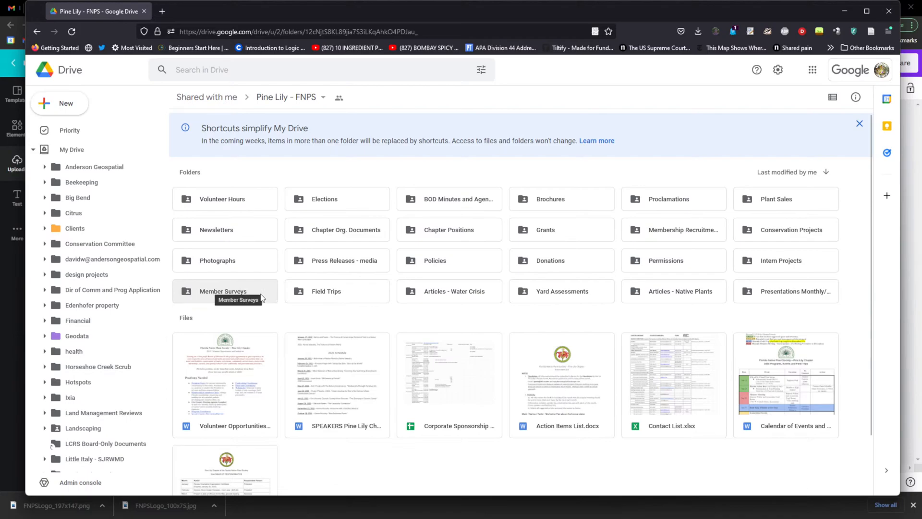
double_click(254, 264)
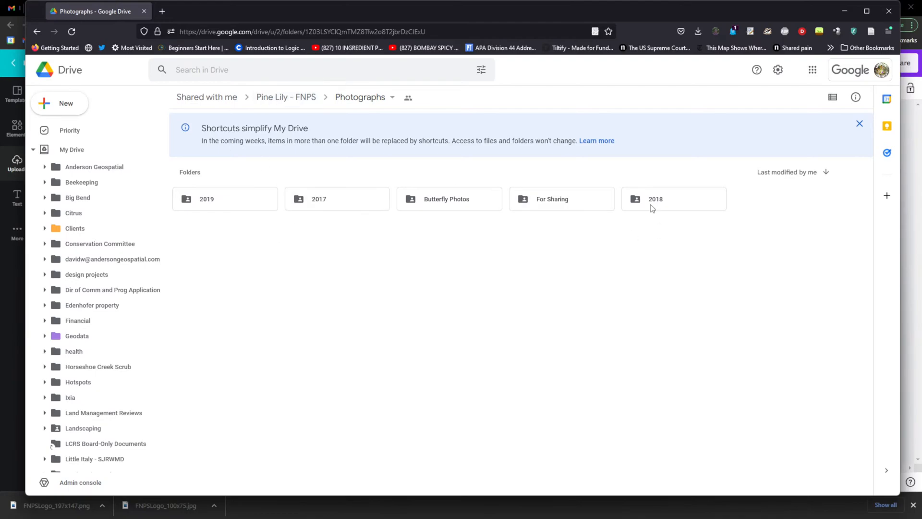
click(588, 200)
double_click(587, 200)
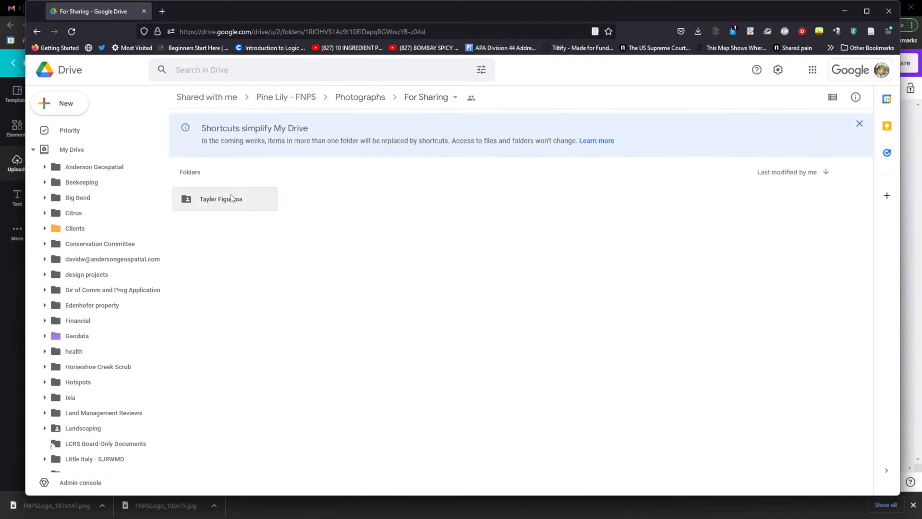
key(Return)
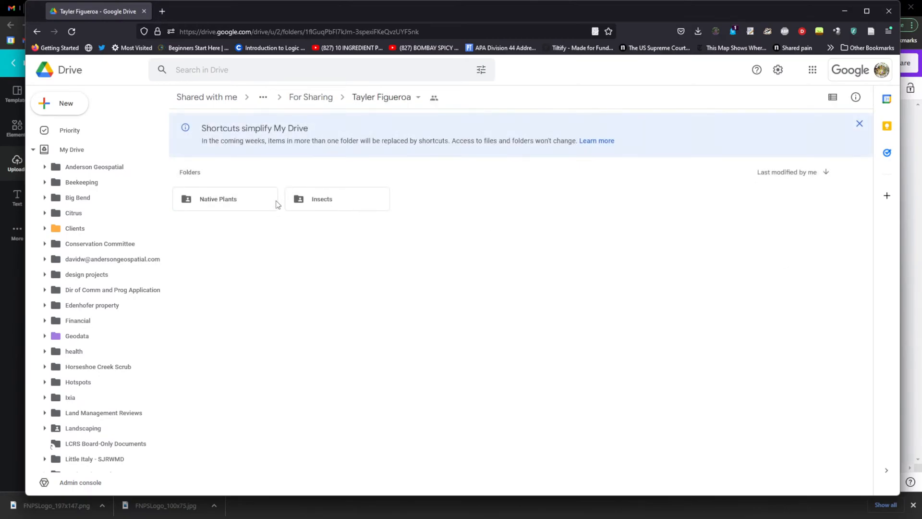
double_click(256, 206)
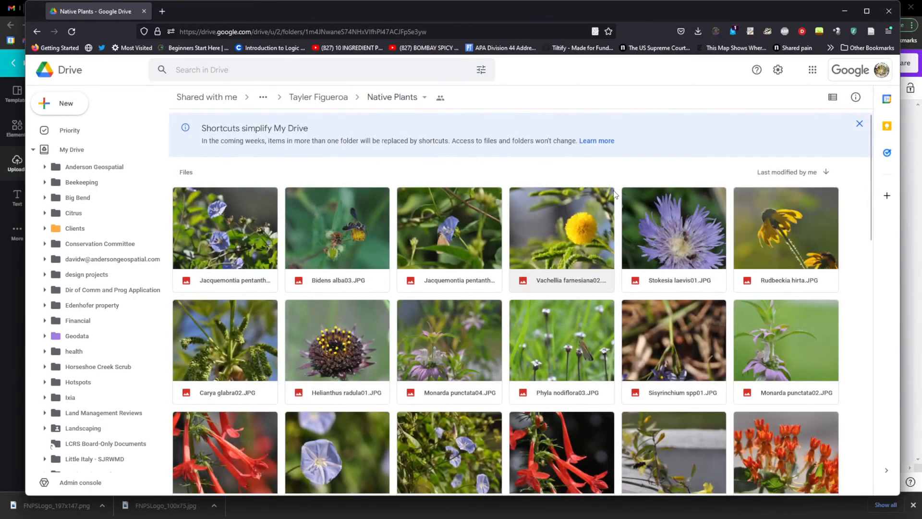
Step: Preview the native plant photos one after another, from Bidens alba03.JPG through Rudbeckia hirta.JPG
double_click(339, 232)
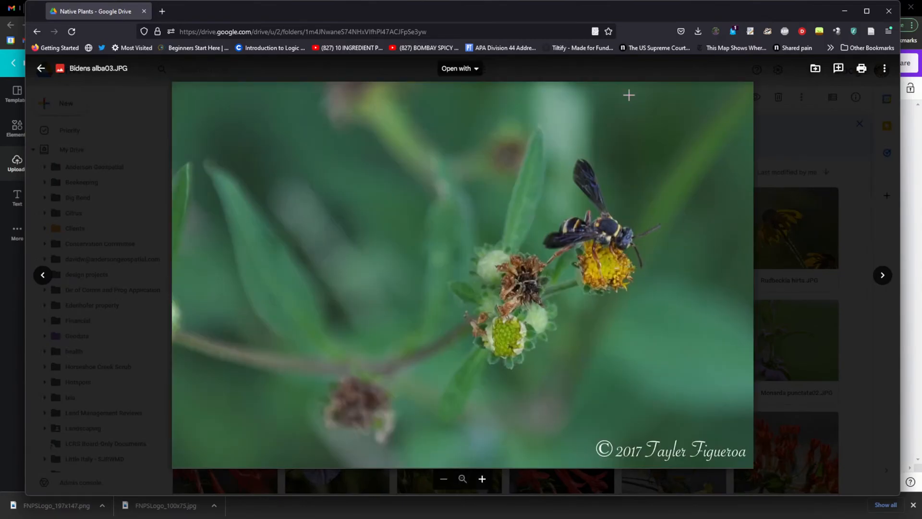
key(Right)
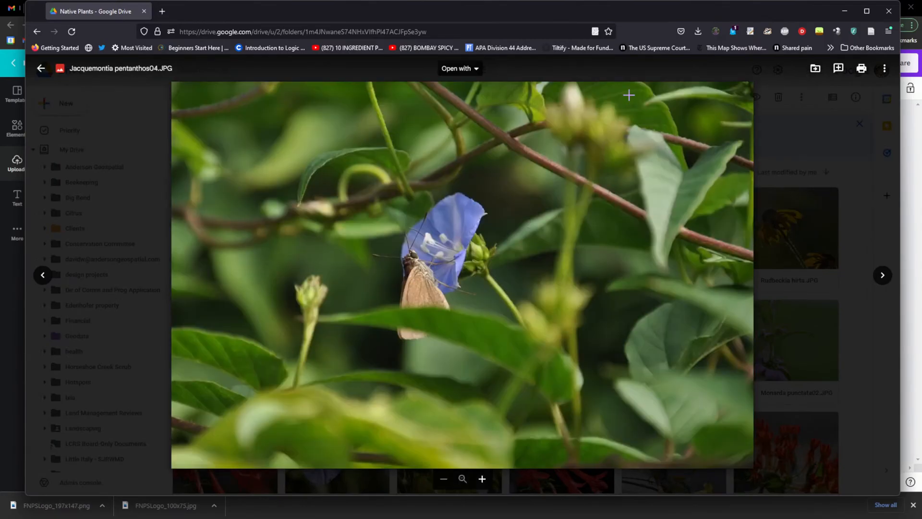
key(Right)
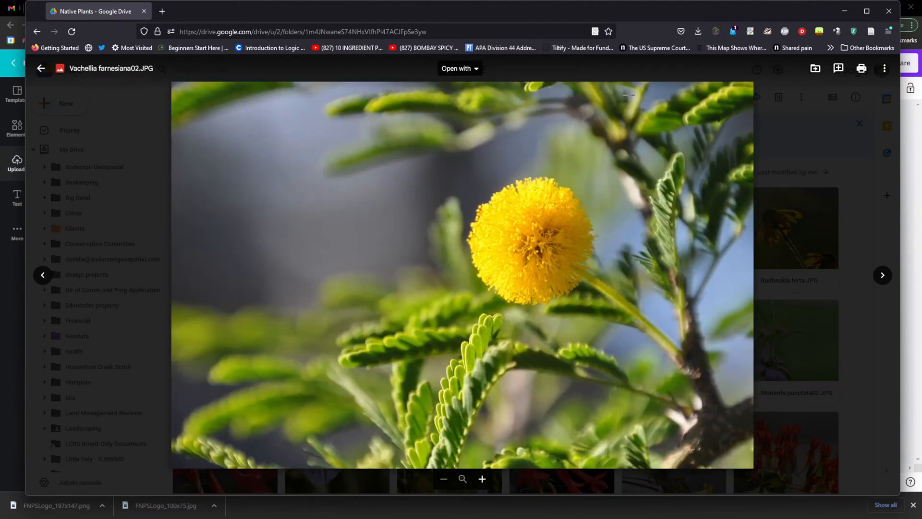
key(Right)
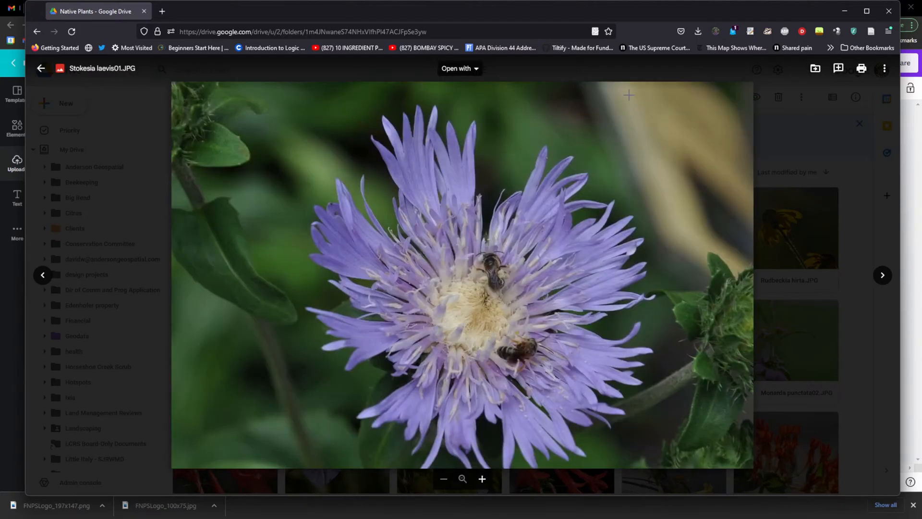
key(Right)
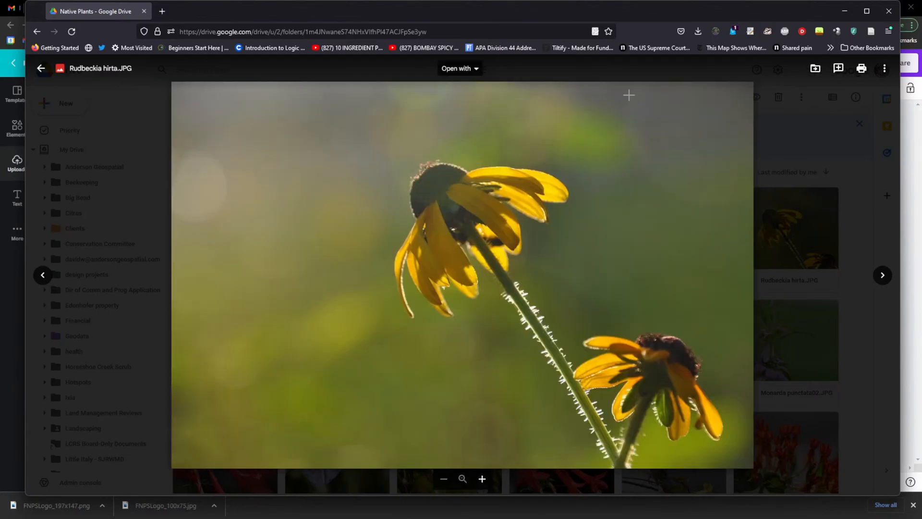
Step: Preview Carya glabra02.JPG, close the preview, and look through the remaining photos in the Native Plants folder
key(Right)
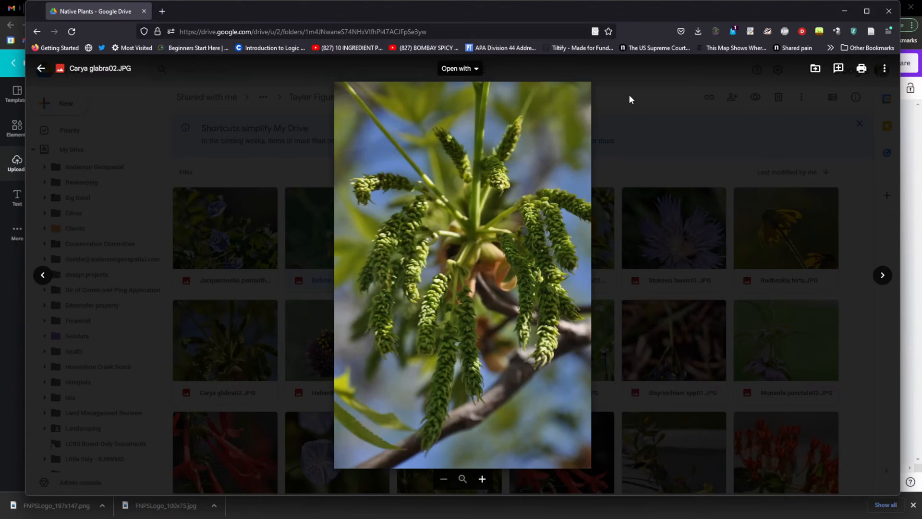
key(Escape)
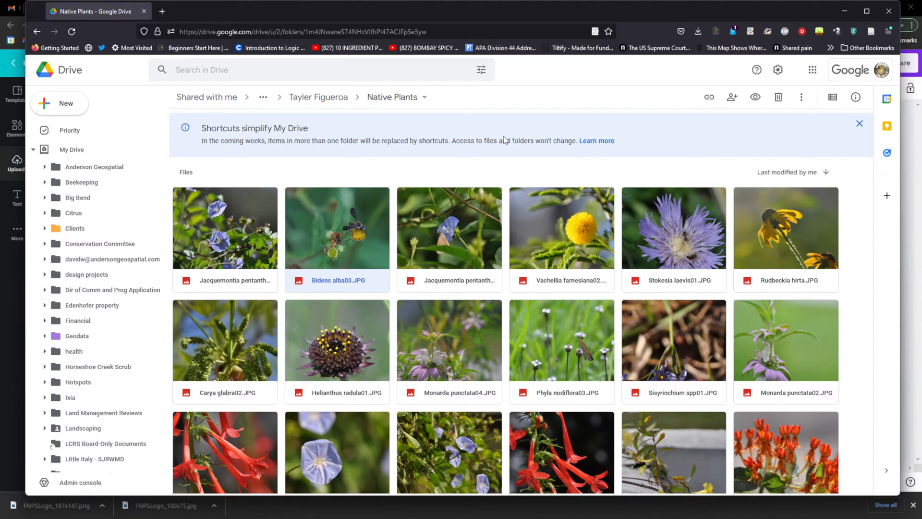
scroll(706, 378, down, 5)
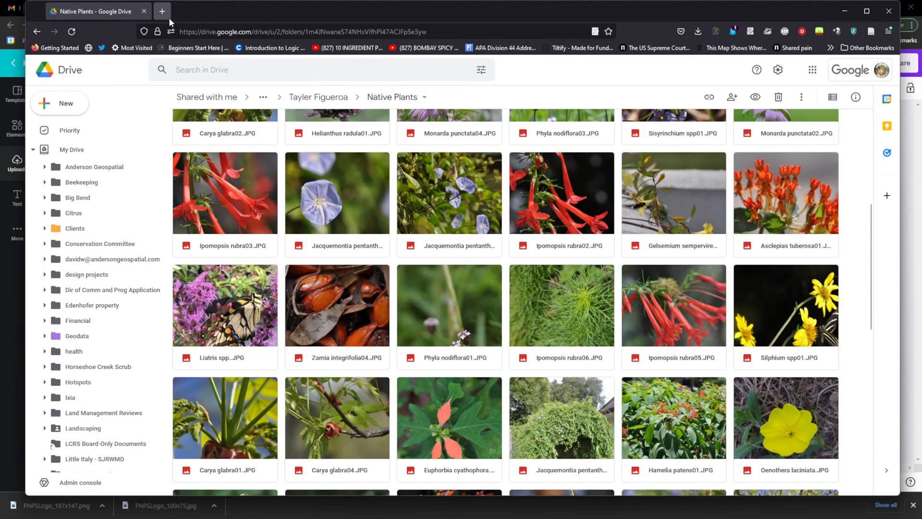
Step: Open inaturalist.org in a new browser tab and log in with the saved username and password
click(162, 12)
text(inaturalist.org/)
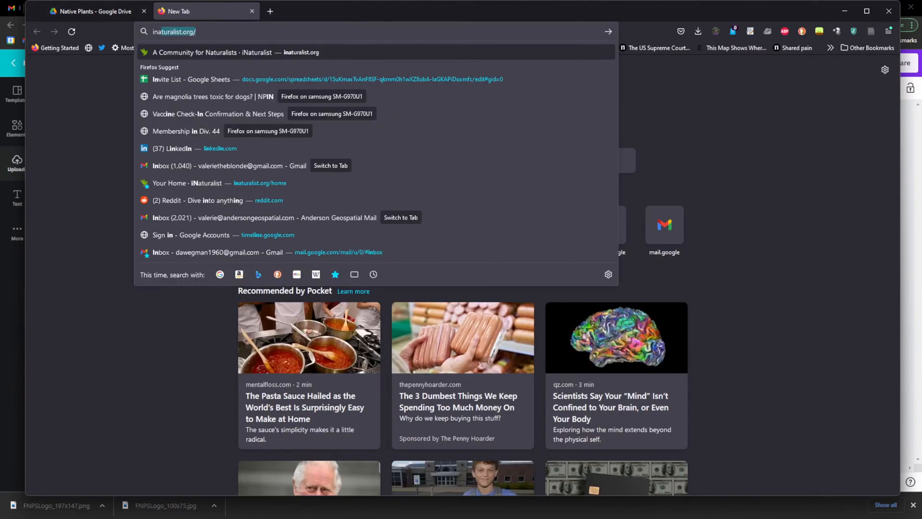
key(Return)
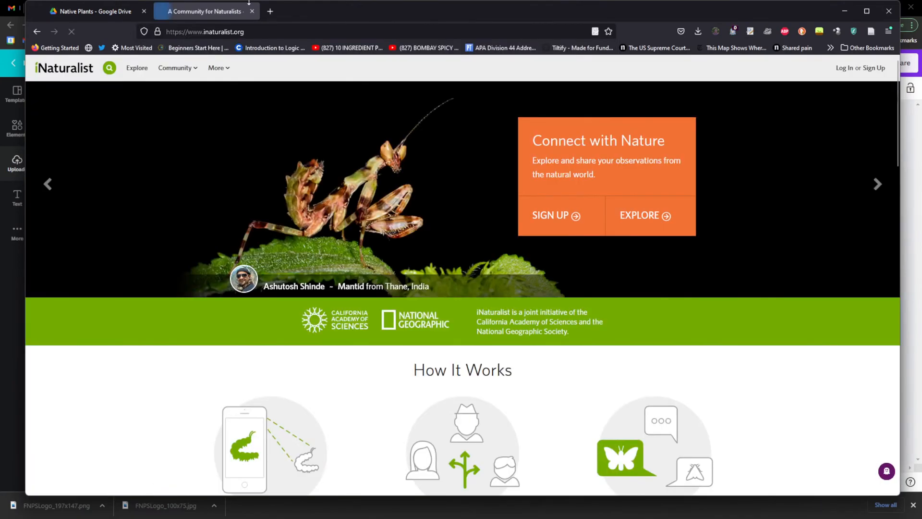
click(847, 67)
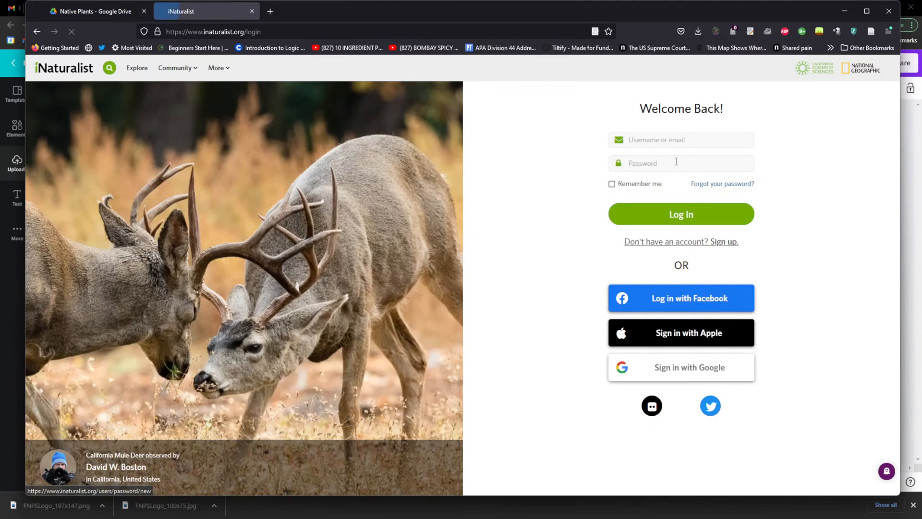
click(687, 140)
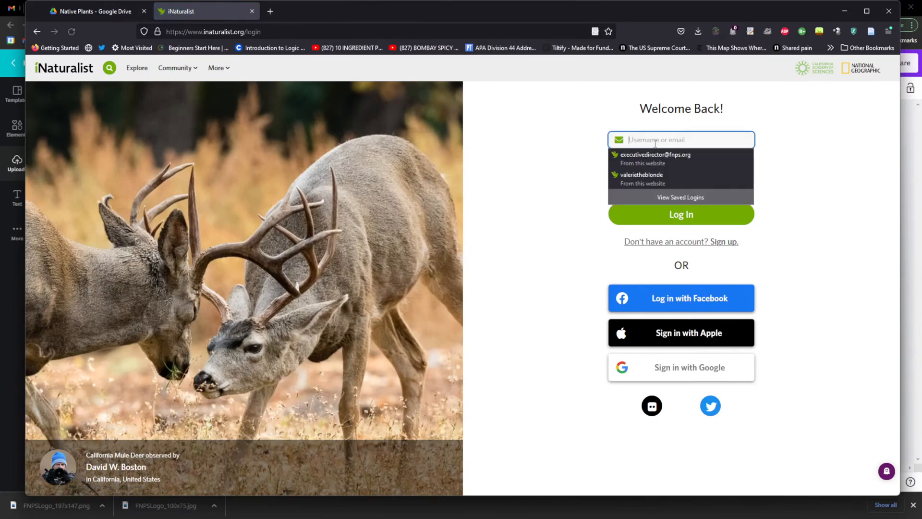
click(672, 153)
click(678, 216)
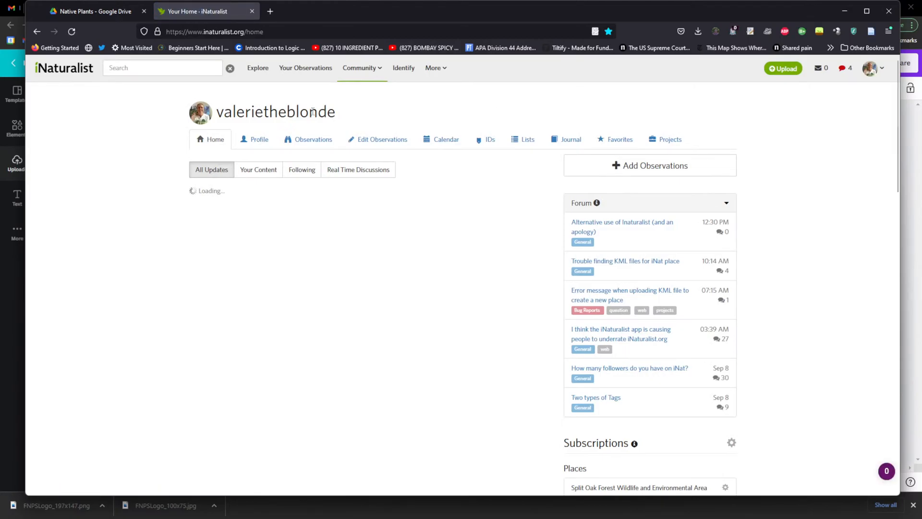
Step: Search iNaturalist for pine lily, view the observations of Lilium catesbaei, and remove the Split Oak Forest place restriction
click(179, 67)
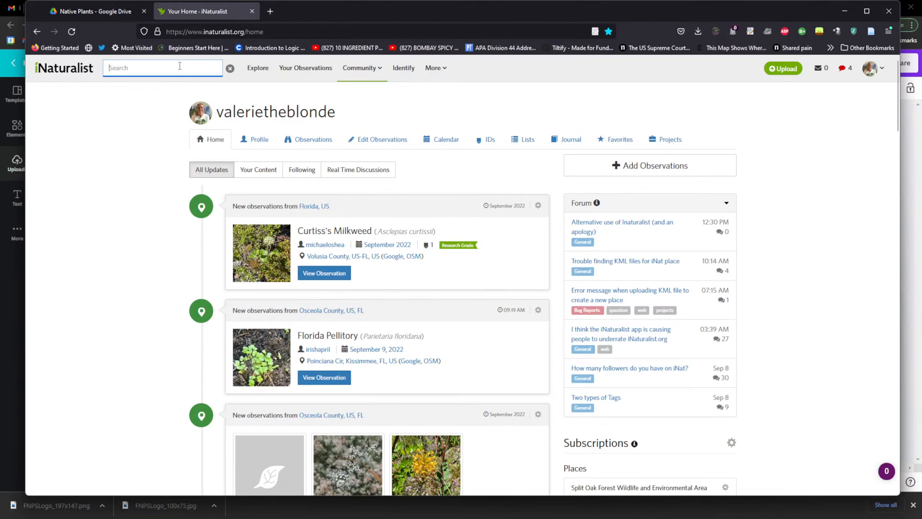
text(pine lily)
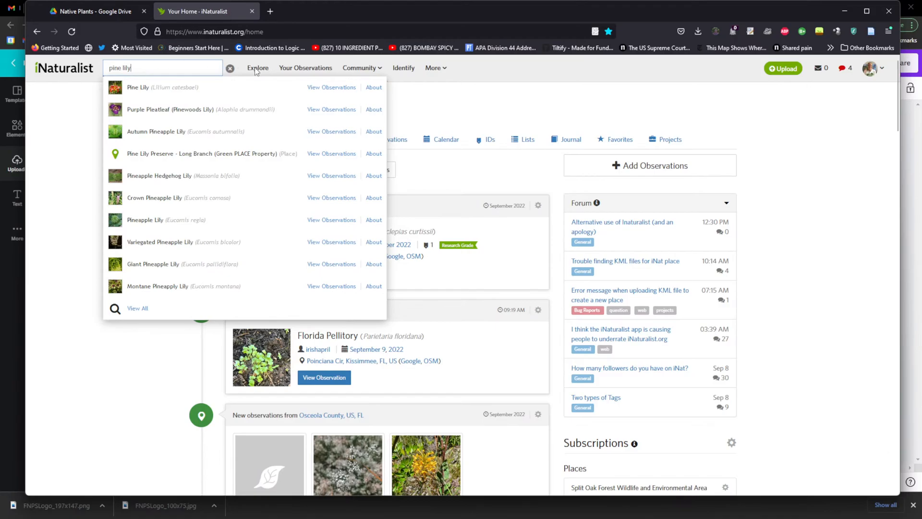
click(332, 87)
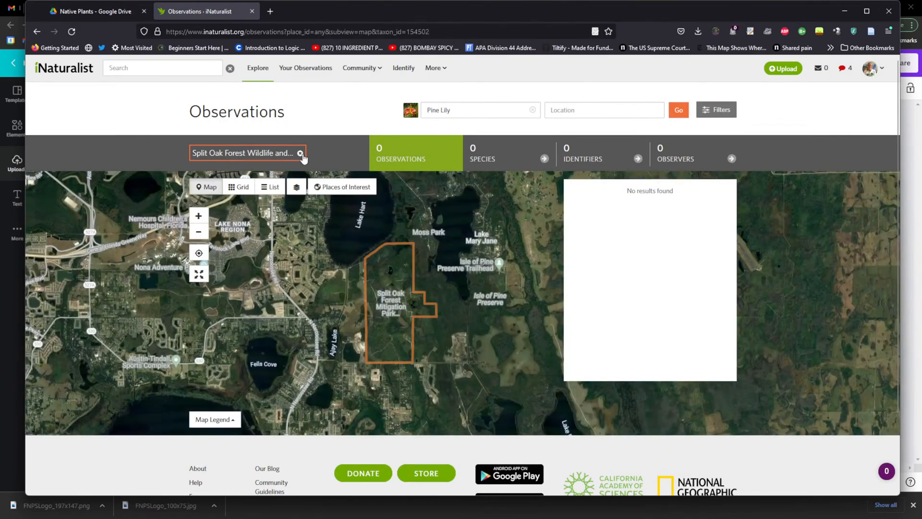
click(300, 153)
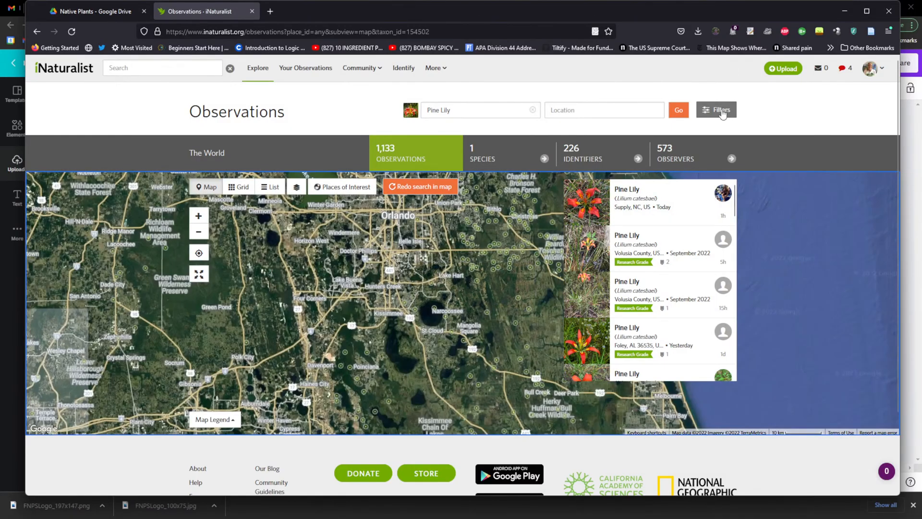
Step: Expand the additional observation filters and set the place to Florida, US
click(720, 110)
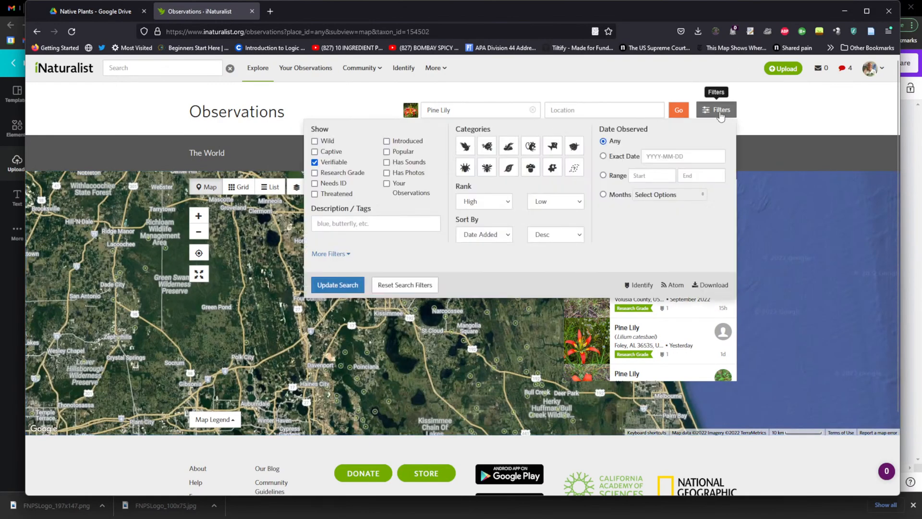
click(330, 253)
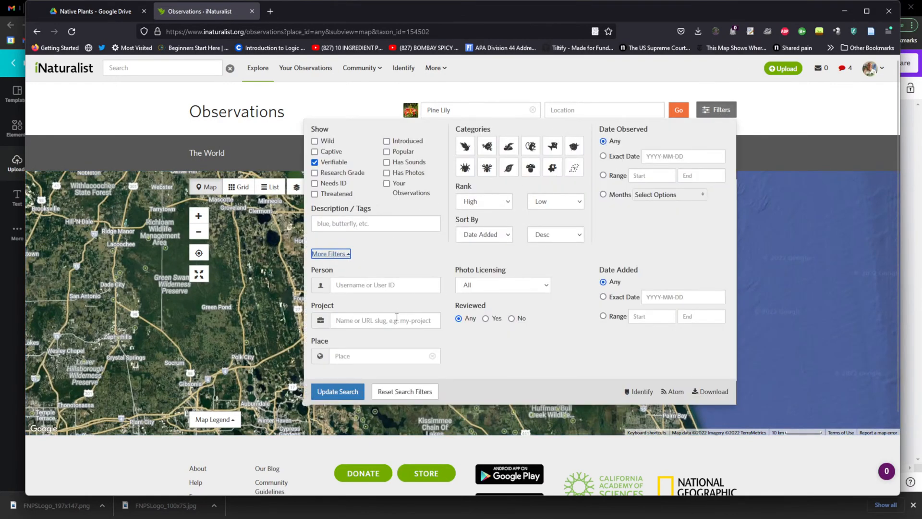
click(385, 355)
text(florida)
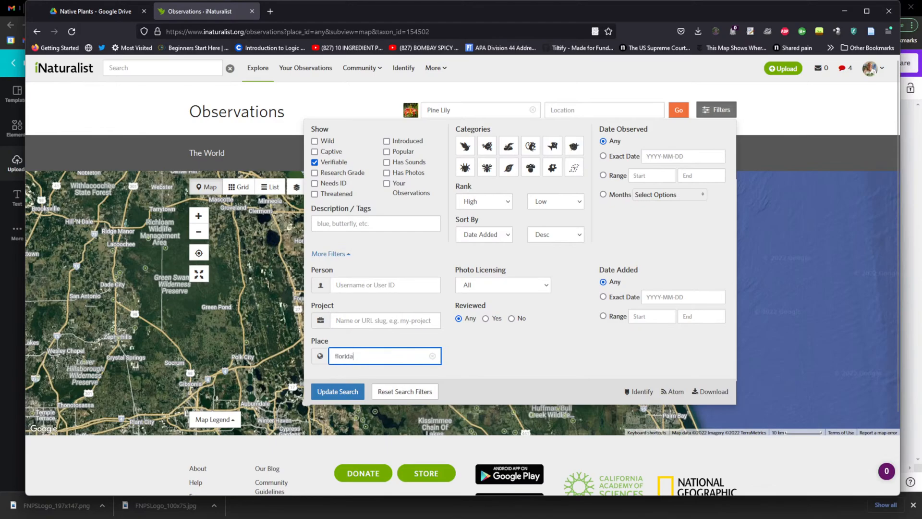
click(385, 370)
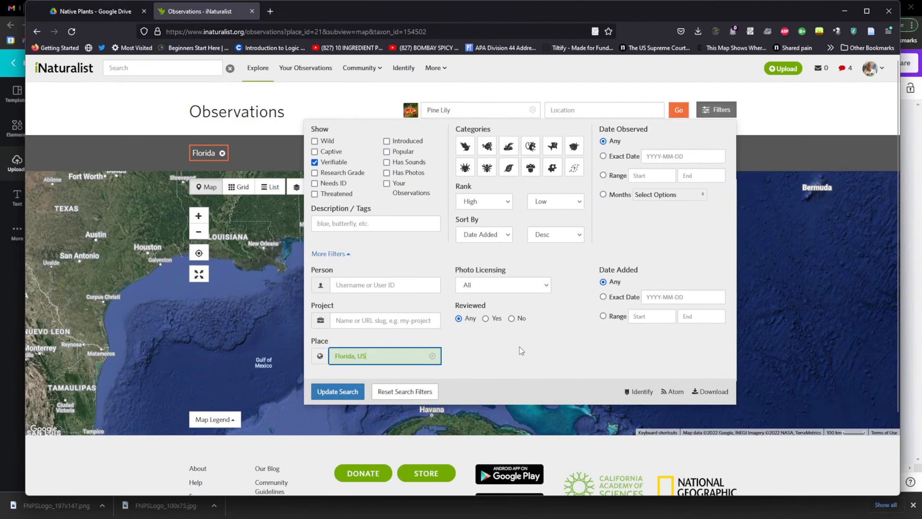
Step: Set the photo licensing filter to CC0 and update the Pine Lily search
click(502, 288)
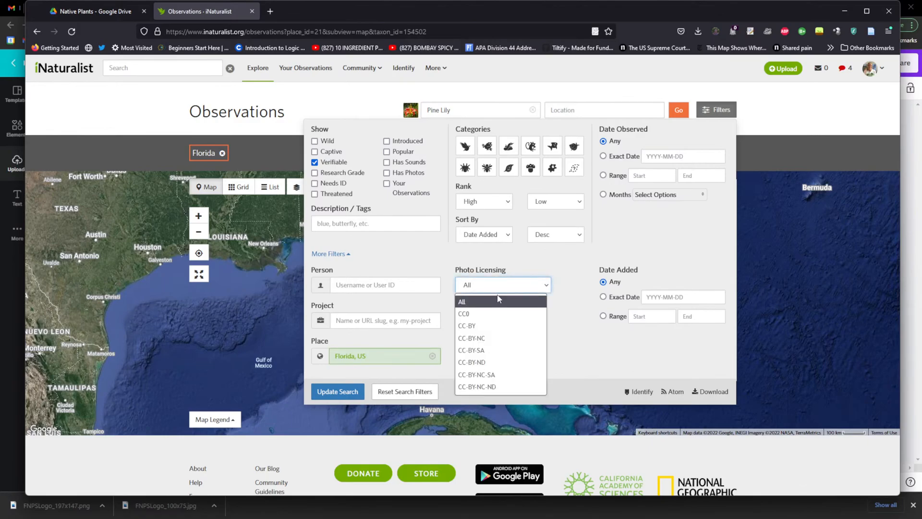
key(ctrl+plus)
key(ctrl+plus)
key(ctrl+minus)
key(ctrl+minus)
key(ctrl+minus)
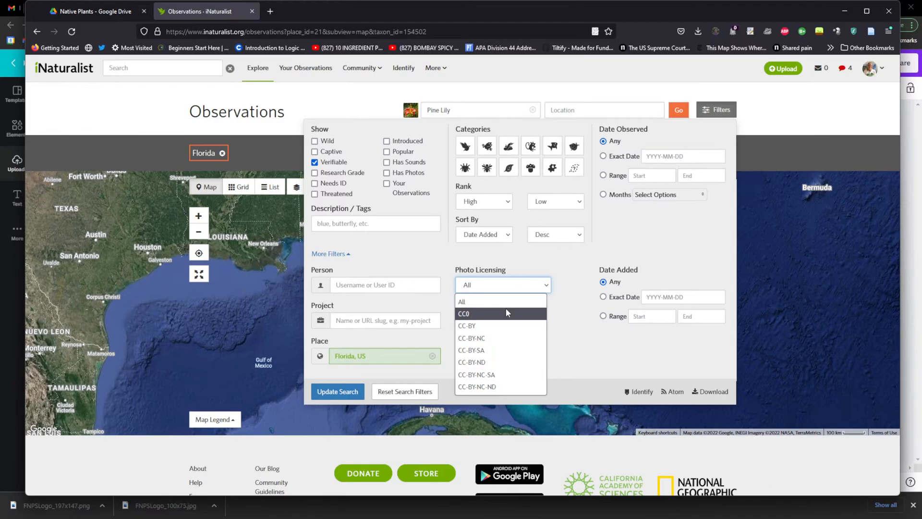
click(480, 314)
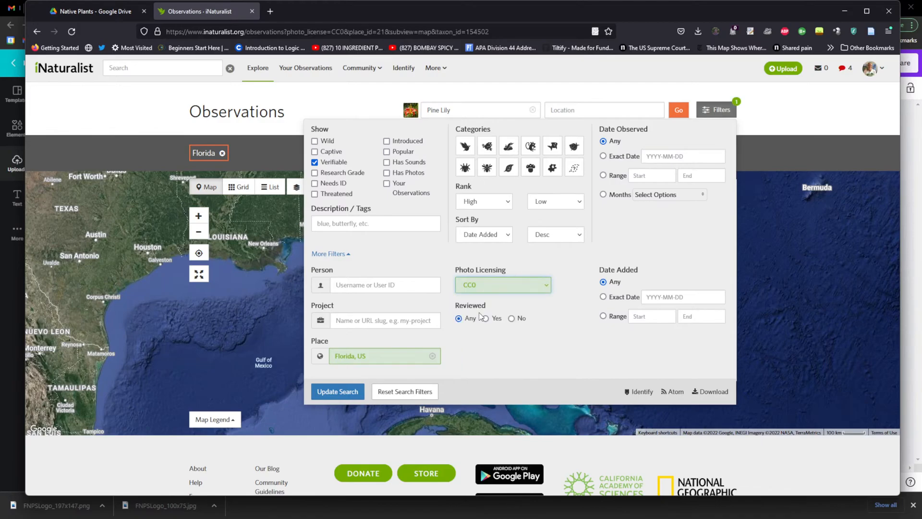
click(337, 391)
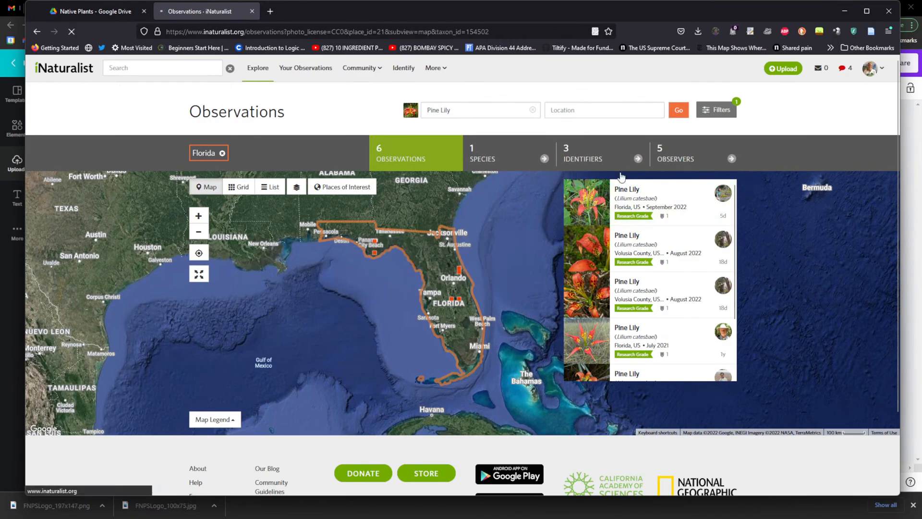
Step: Open the newest CC0 Pine Lily observation's photo details, read its linked public domain deed, and return to the photo page at normal zoom
click(591, 191)
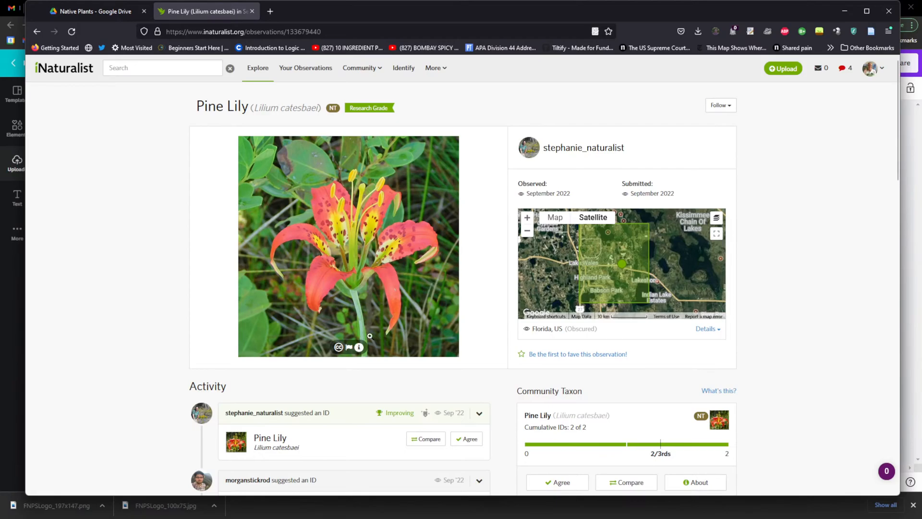
click(358, 347)
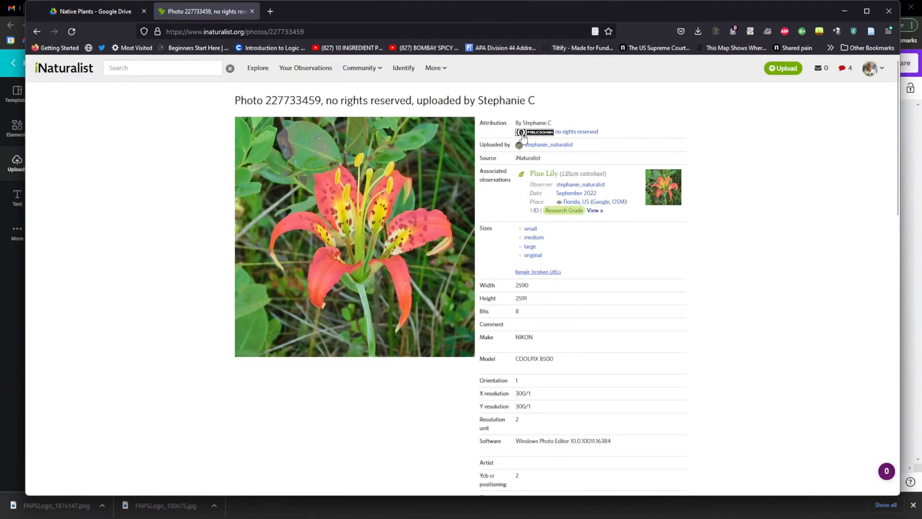
scroll(544, 136, up, 6)
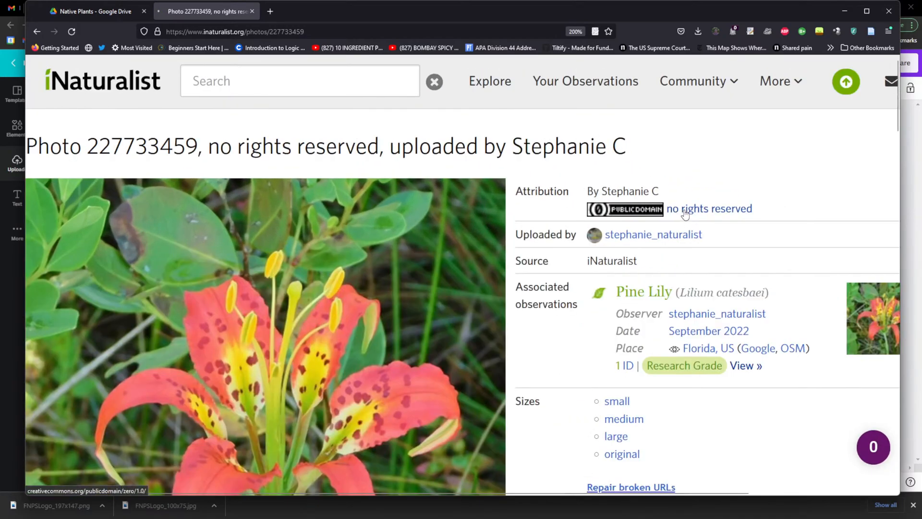
click(685, 212)
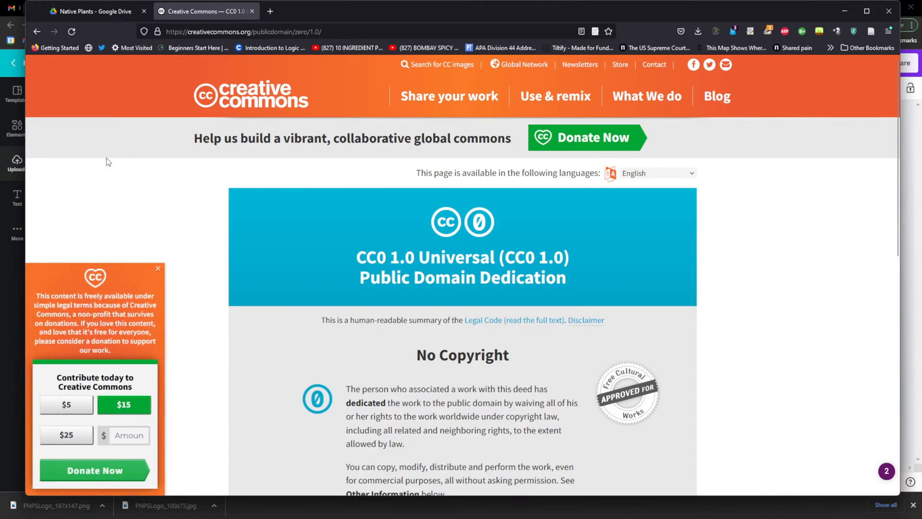
scroll(341, 354, down, 2)
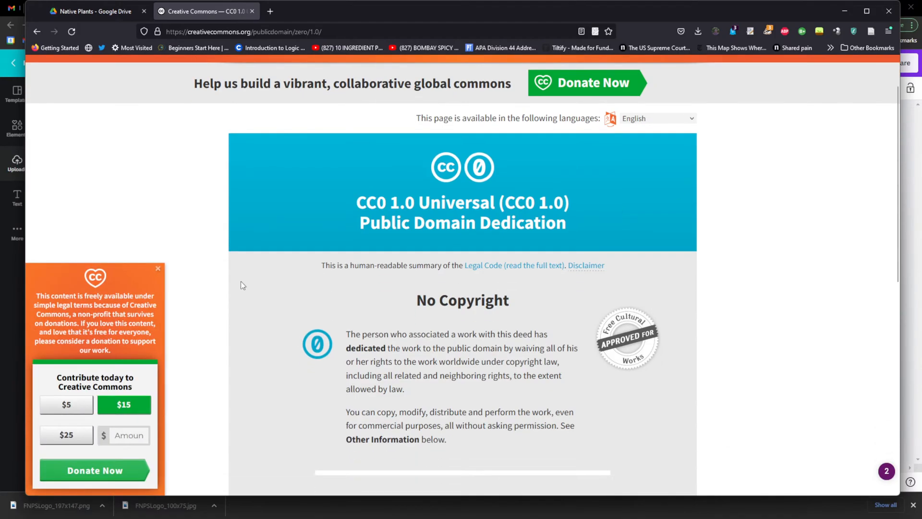
click(42, 31)
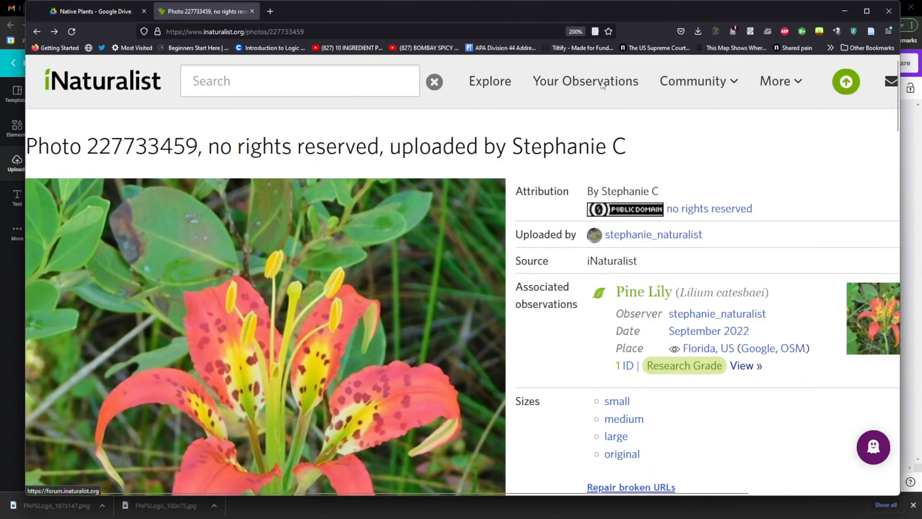
click(575, 32)
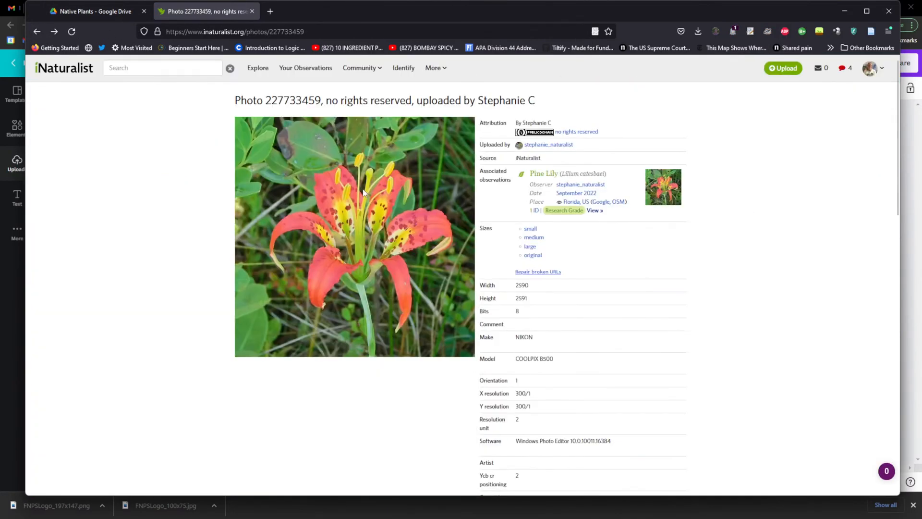
Step: Return to the Florida Pine Lily observations, change the photo licensing filter to CC-BY, and update the search
click(37, 32)
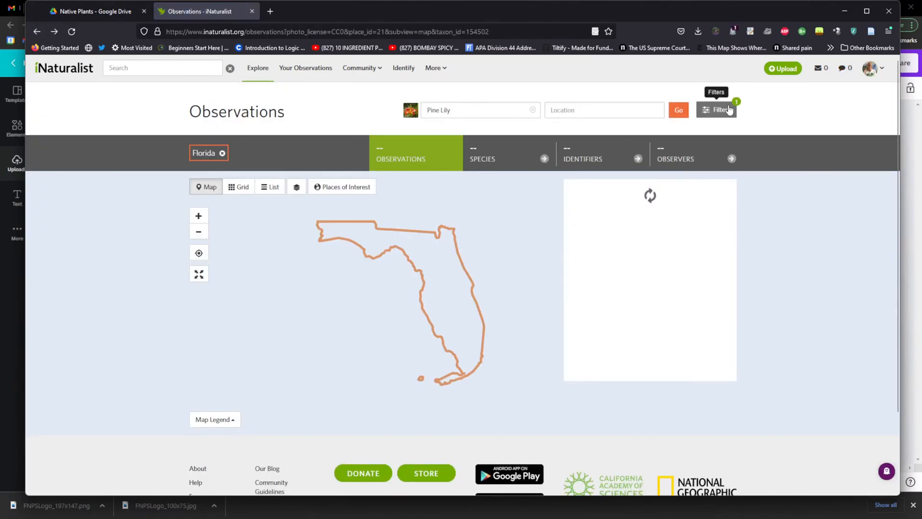
click(729, 110)
click(516, 285)
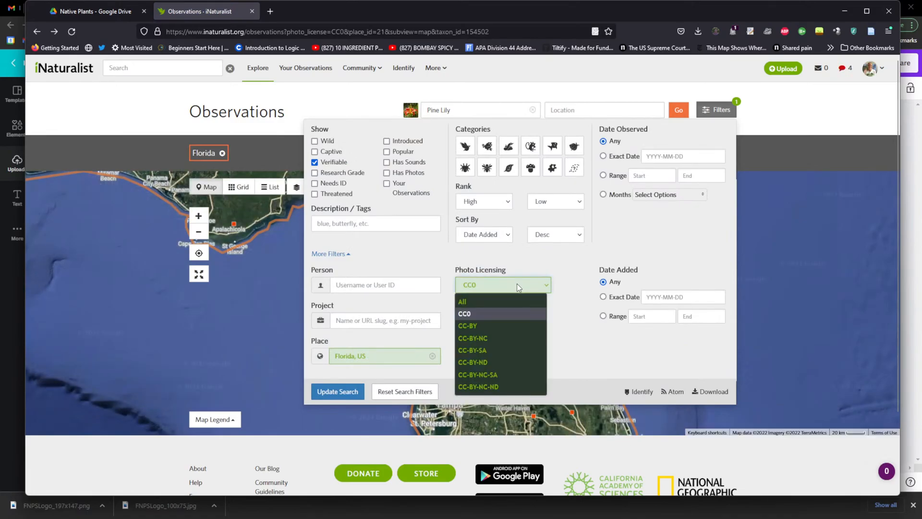
click(487, 325)
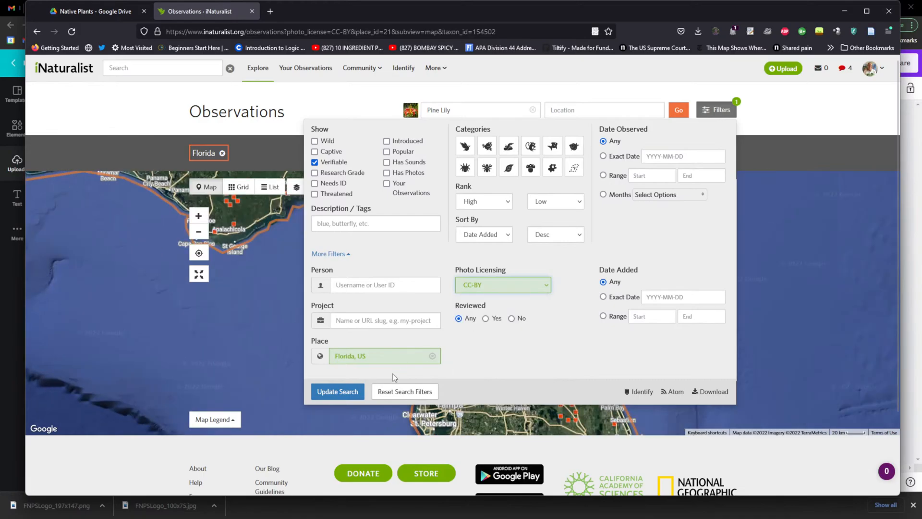
click(337, 392)
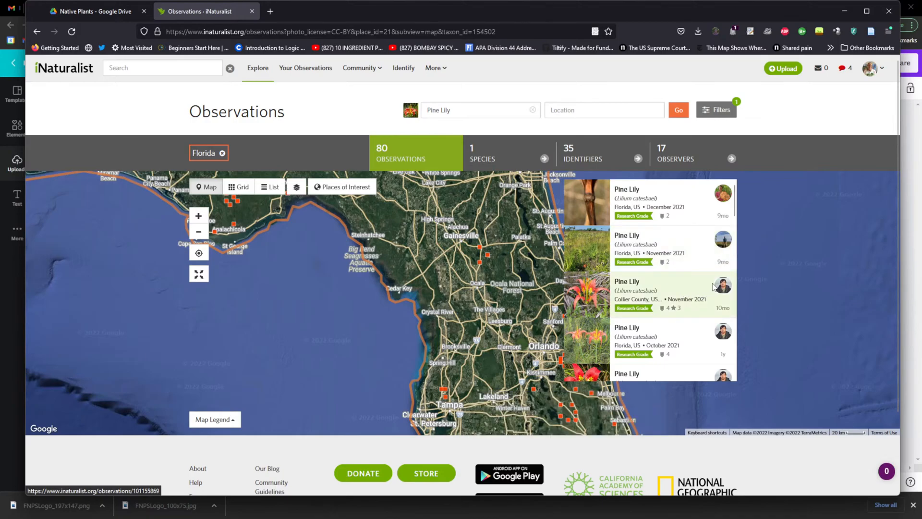
Step: Open the Collier County Pine Lily observation from November 2021, inspect its photo enlarged, and open the photo's attribution and licence details
click(645, 311)
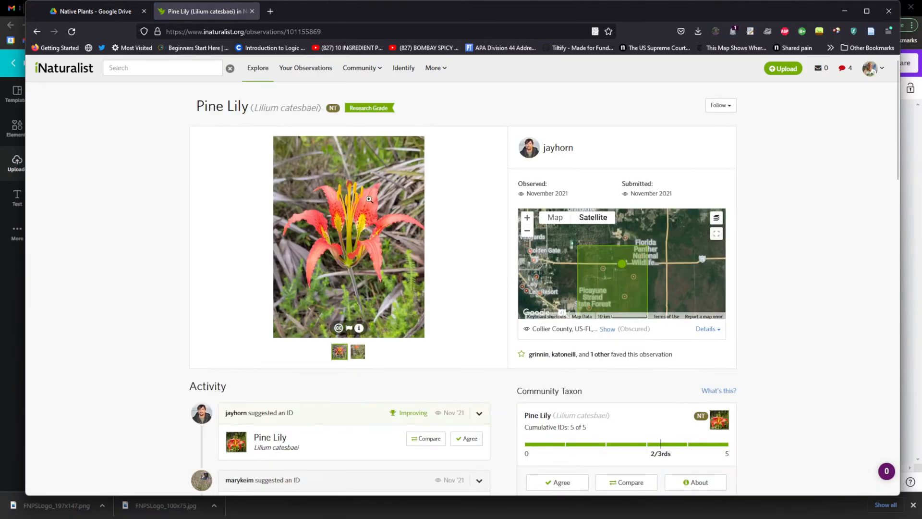
click(363, 217)
click(462, 209)
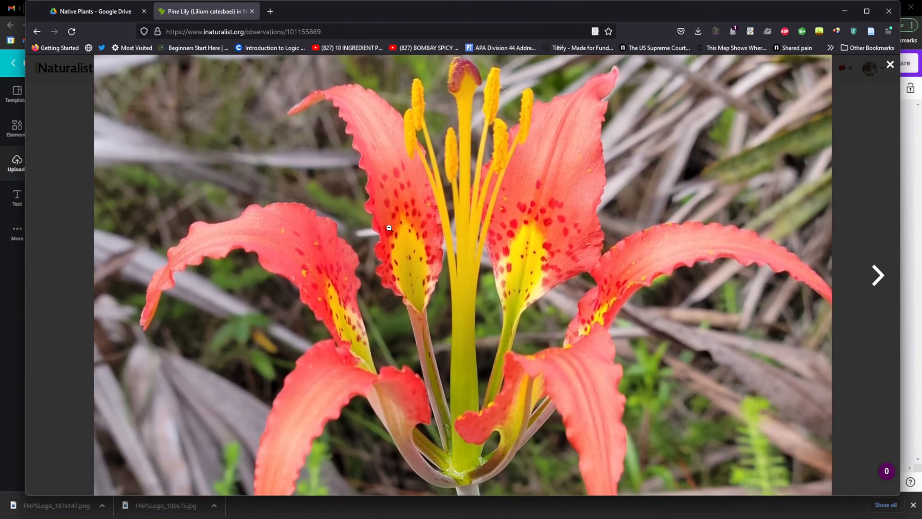
click(504, 221)
click(671, 225)
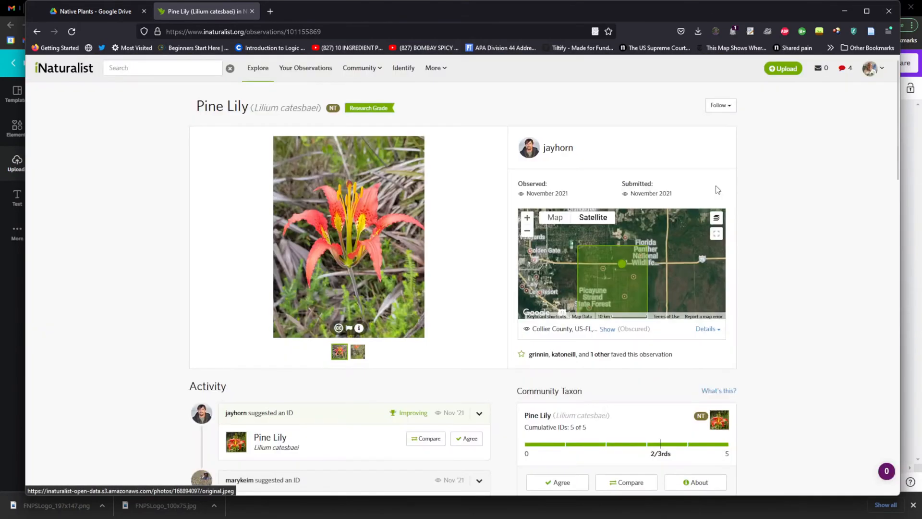
click(360, 330)
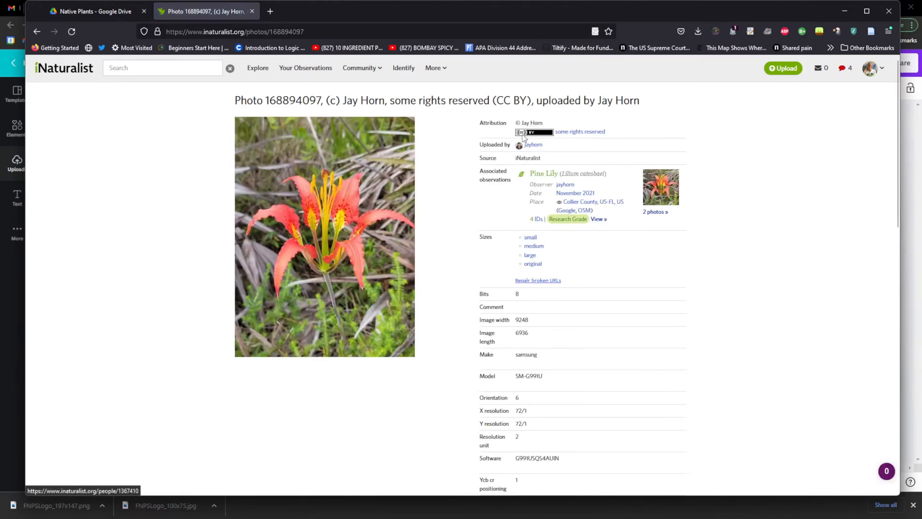
Step: Open the CC BY 4.0 licence linked from the Pine Lily photo, read its sharing and adapting permissions, and return to the photo page
right_click(581, 130)
click(572, 132)
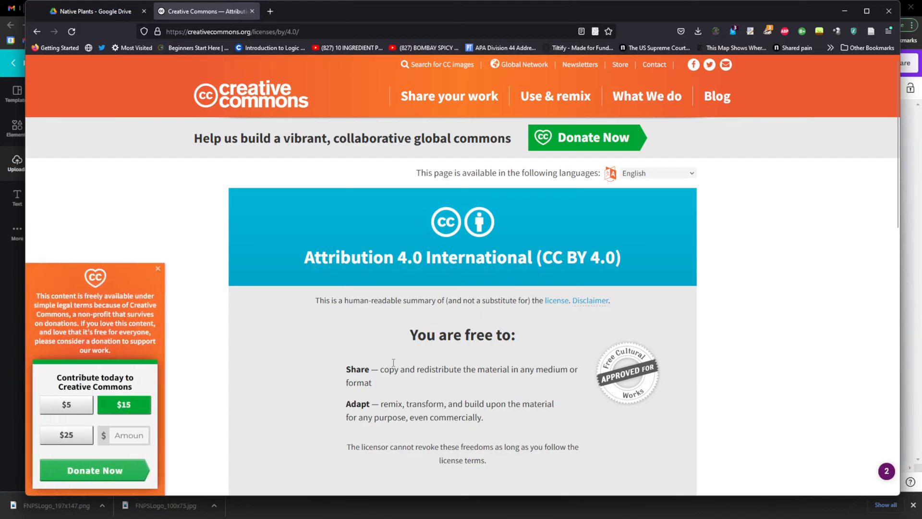
scroll(380, 343, down, 1)
scroll(379, 343, down, 1)
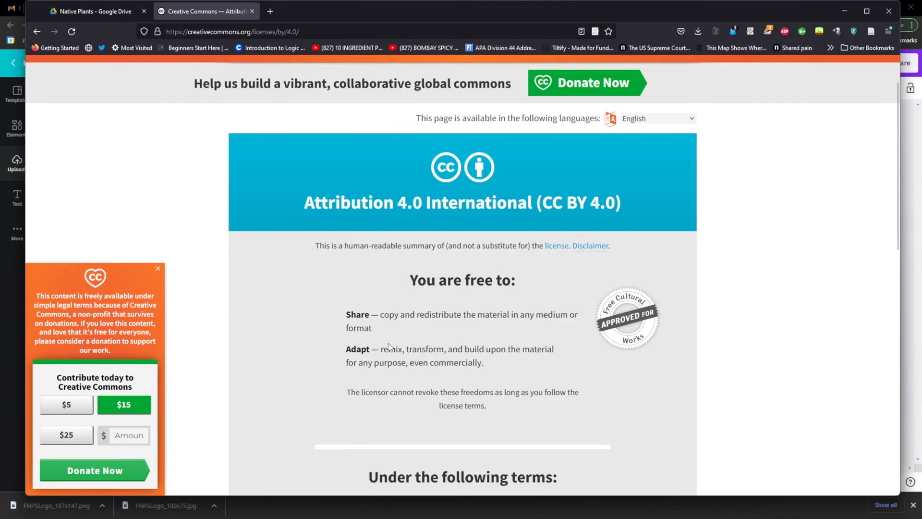
drag(345, 350, 373, 351)
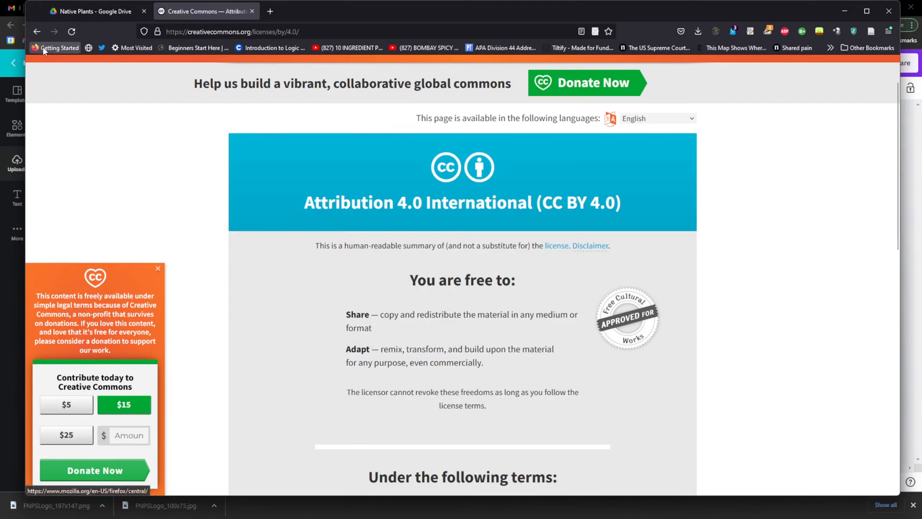
click(37, 32)
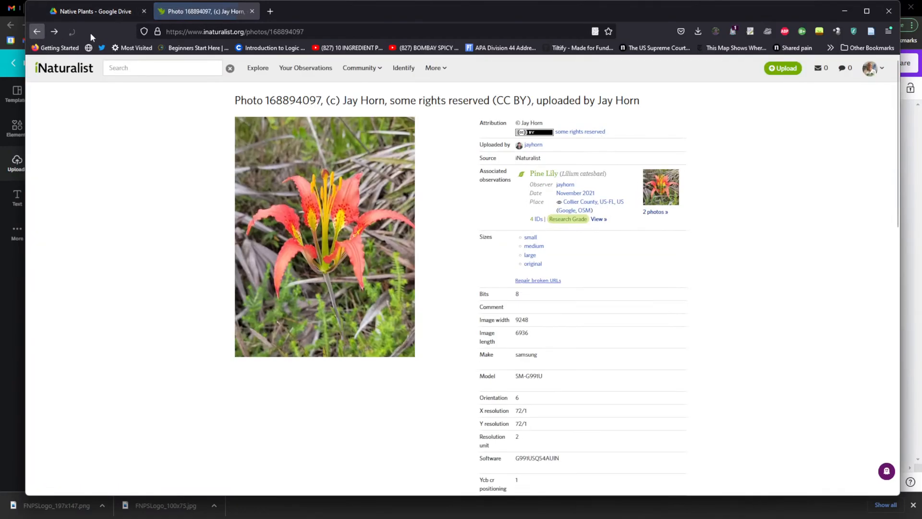
Step: View the Pine Lily photo at original size, bring up the image save dialog, dismiss it without saving, and return to the photo details
click(539, 263)
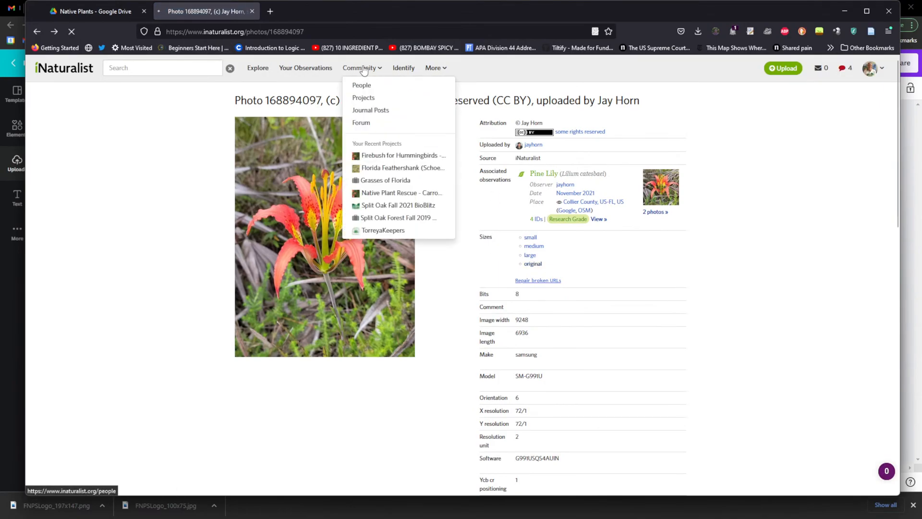
scroll(454, 285, down, 7)
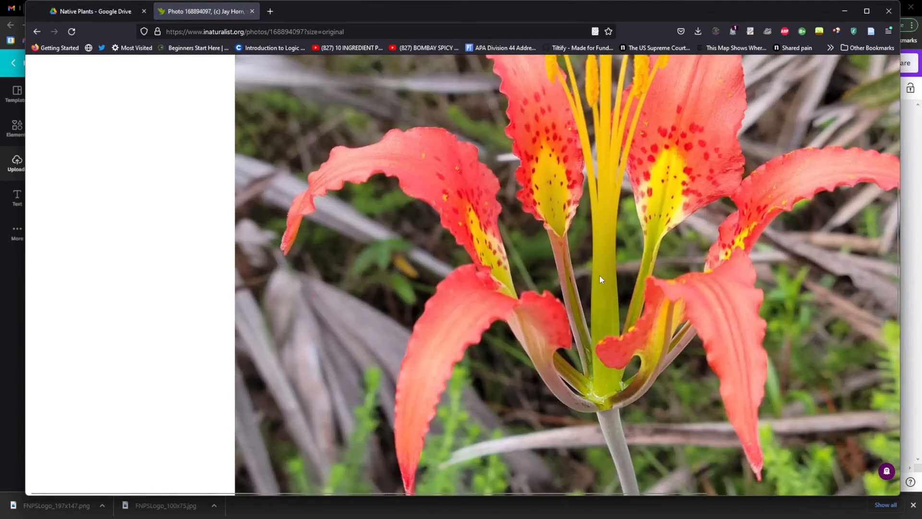
right_click(540, 215)
click(568, 243)
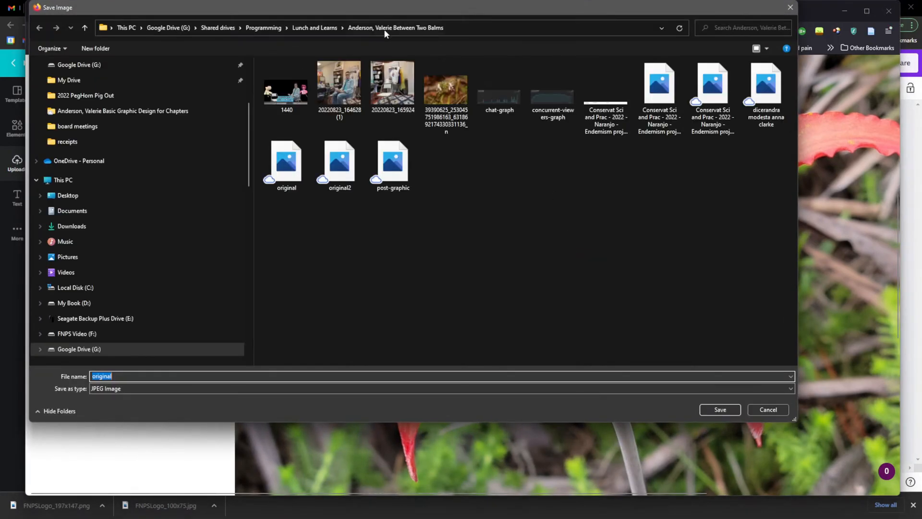
click(760, 409)
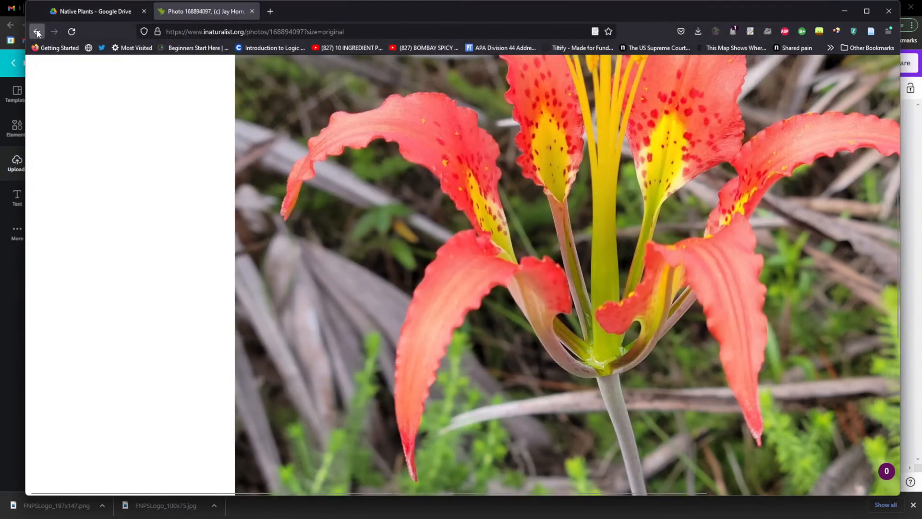
click(37, 32)
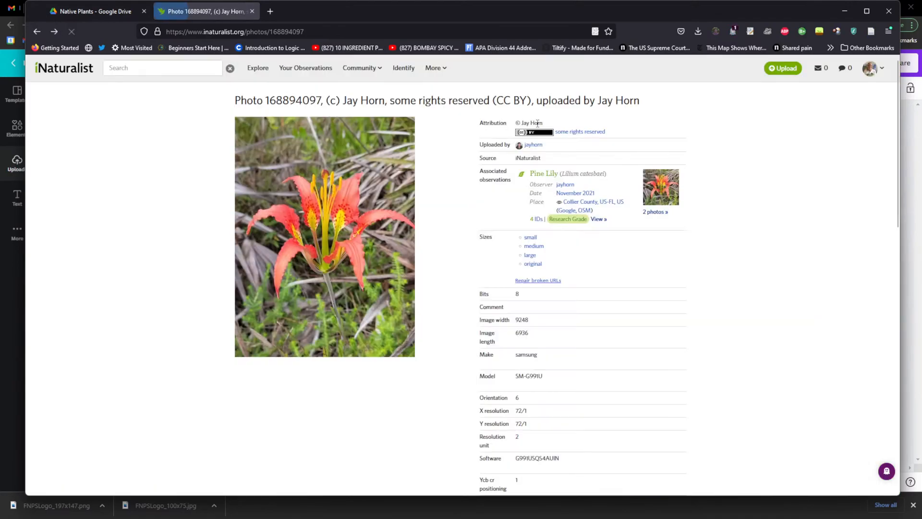
Step: Return to the Florida Pine Lily observations, change the photo licensing filter to CC-BY-NC-ND, and update the search
click(35, 30)
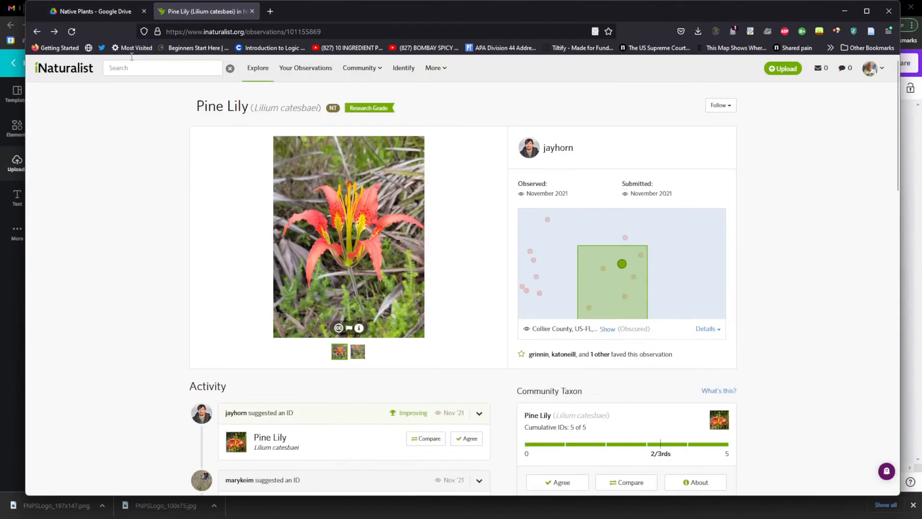
click(35, 31)
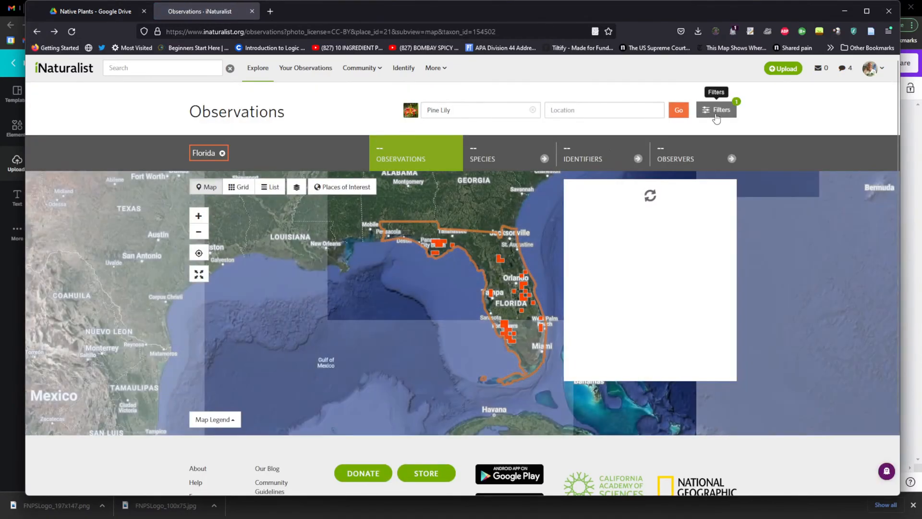
click(715, 114)
click(533, 286)
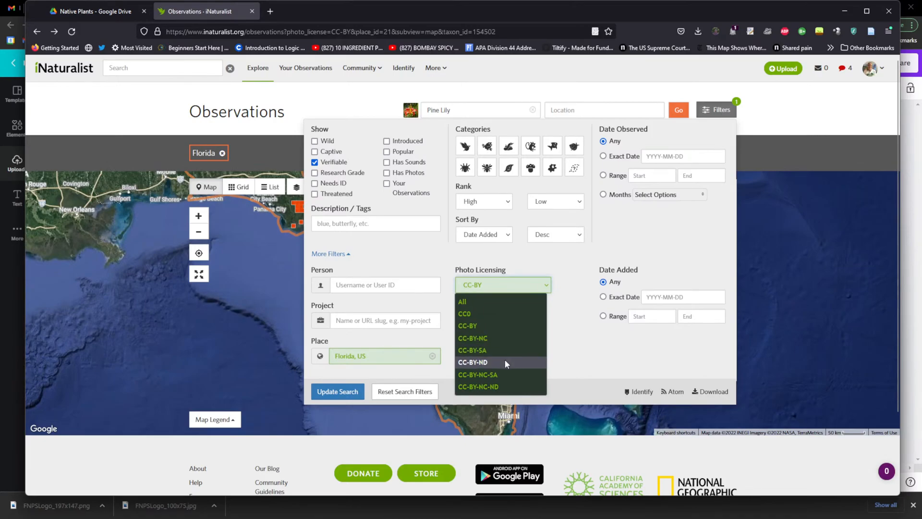
click(499, 387)
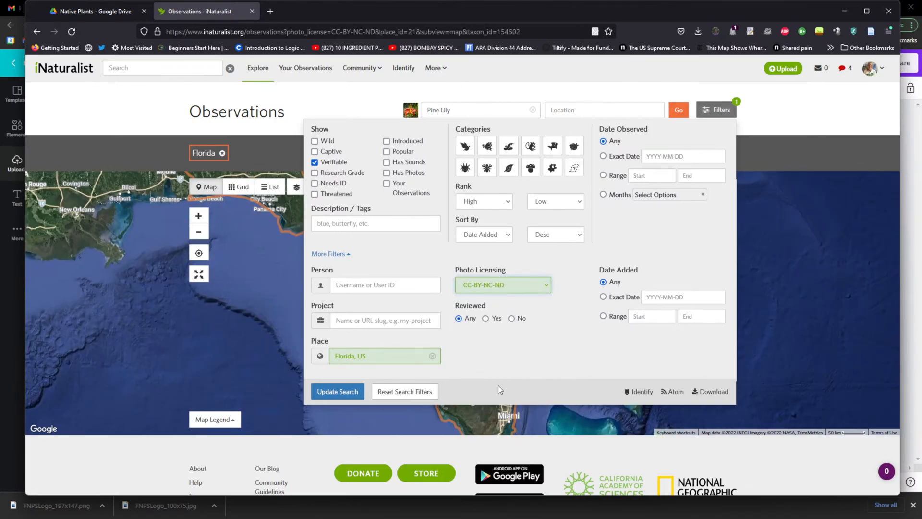
click(344, 391)
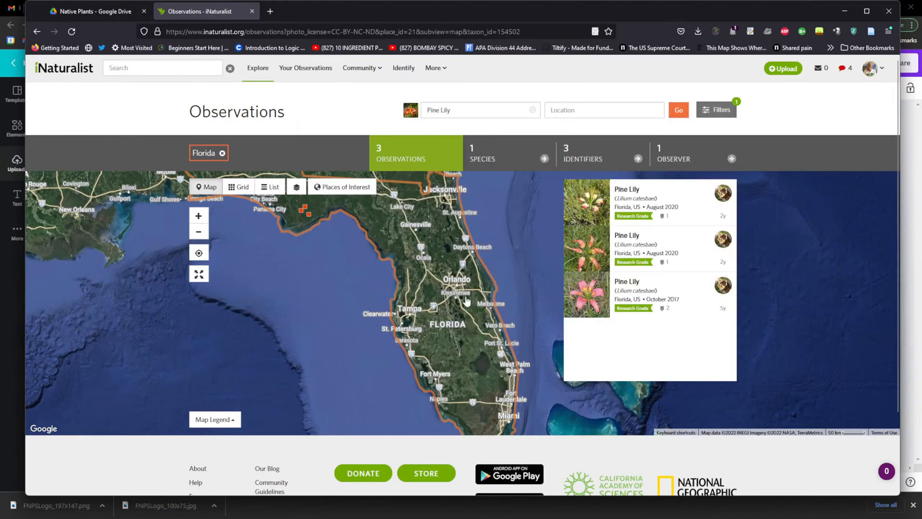
Step: Open the first CC-BY-NC-ND Pine Lily observation's photo details and follow the link to its licence
click(581, 207)
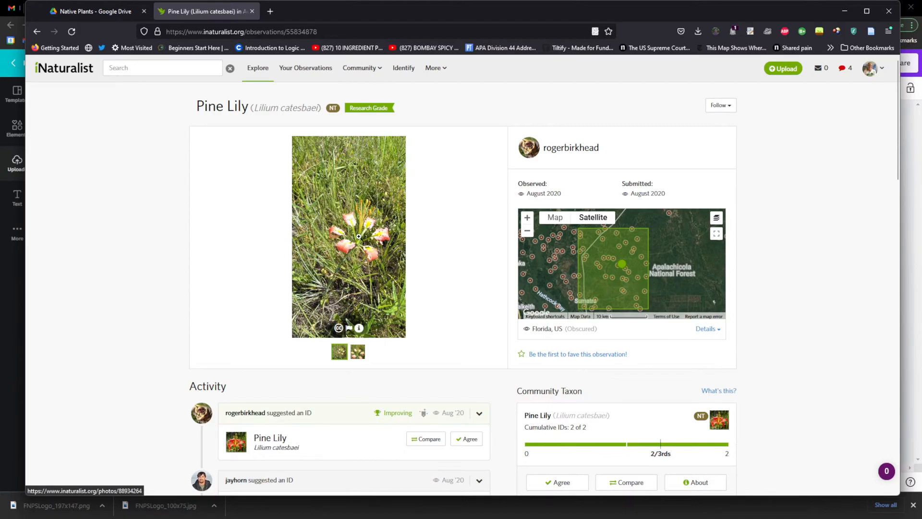
click(360, 330)
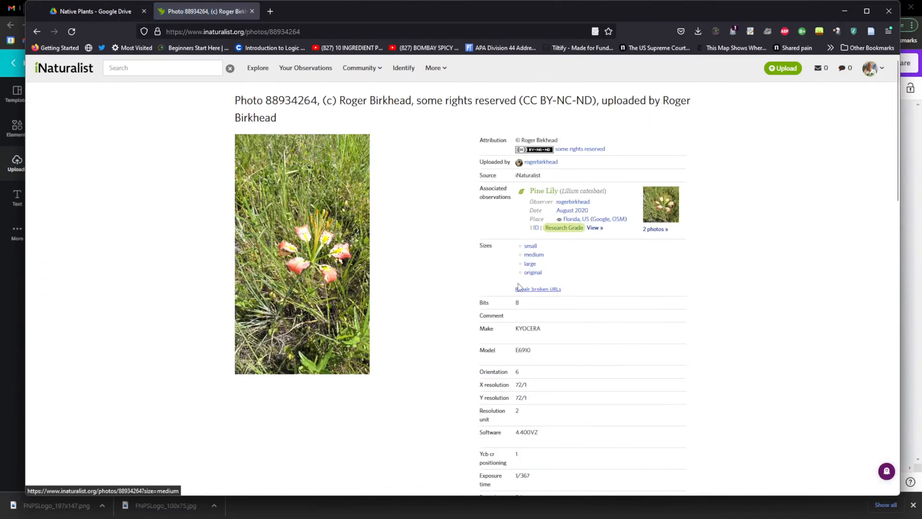
click(582, 149)
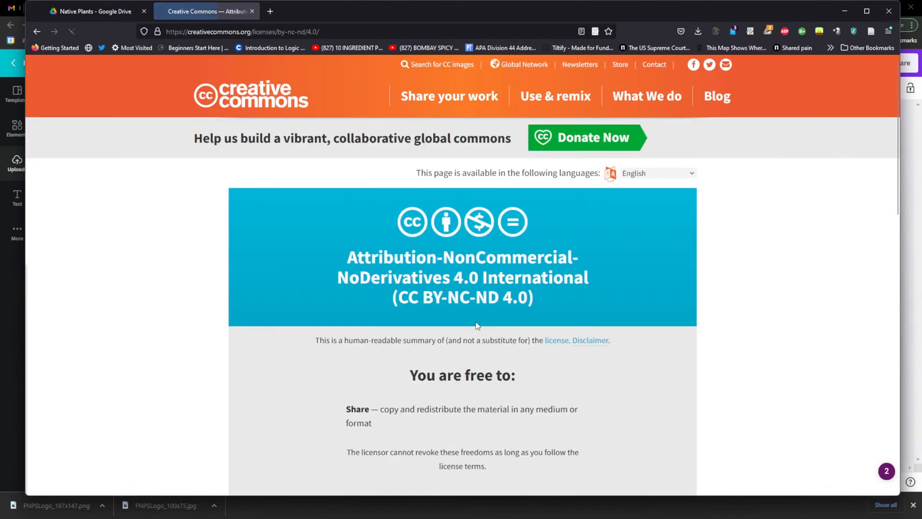
Step: Read the CC BY-NC-ND 4.0 sharing permission and its attribution, NonCommercial and NoDerivatives terms, and return to the Pine Lily observation
scroll(560, 302, down, 2)
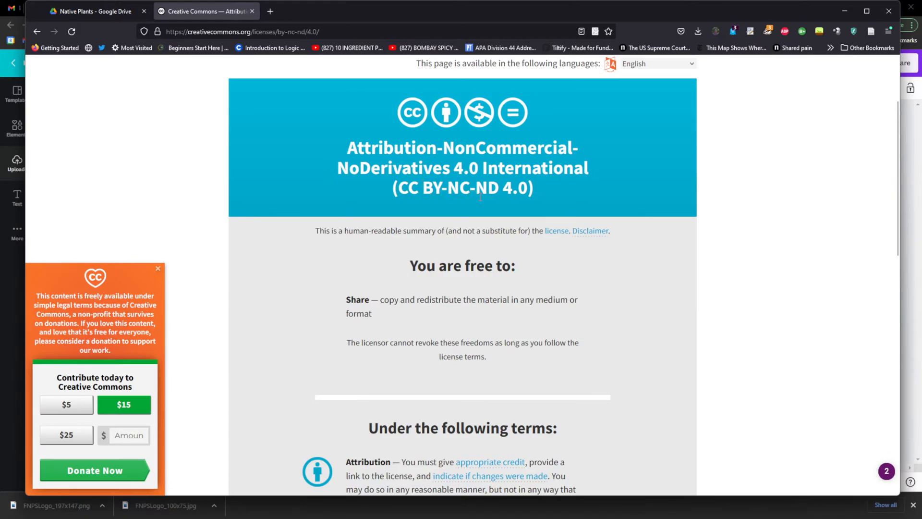
mouse_move(376, 315)
mouse_down()
mouse_move(380, 299)
mouse_move(373, 299)
mouse_up()
click(388, 313)
scroll(392, 315, down, 6)
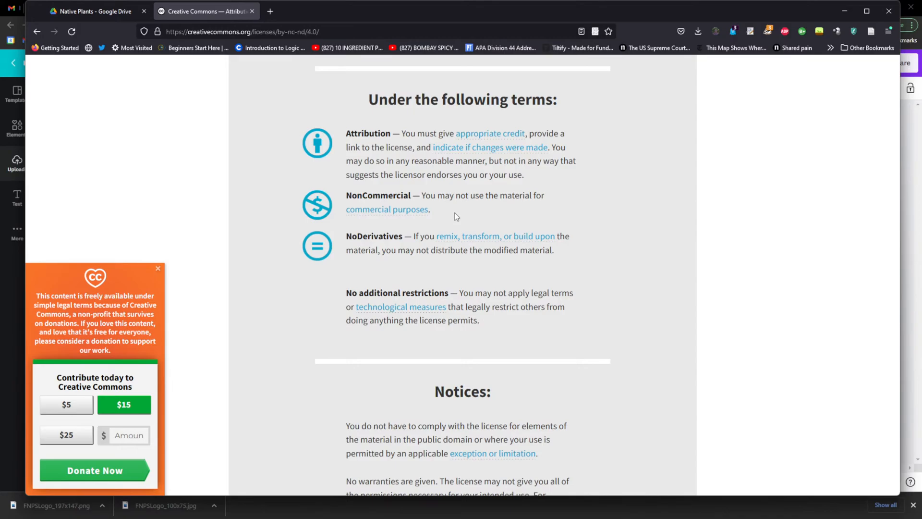
drag(544, 253, 577, 251)
click(606, 253)
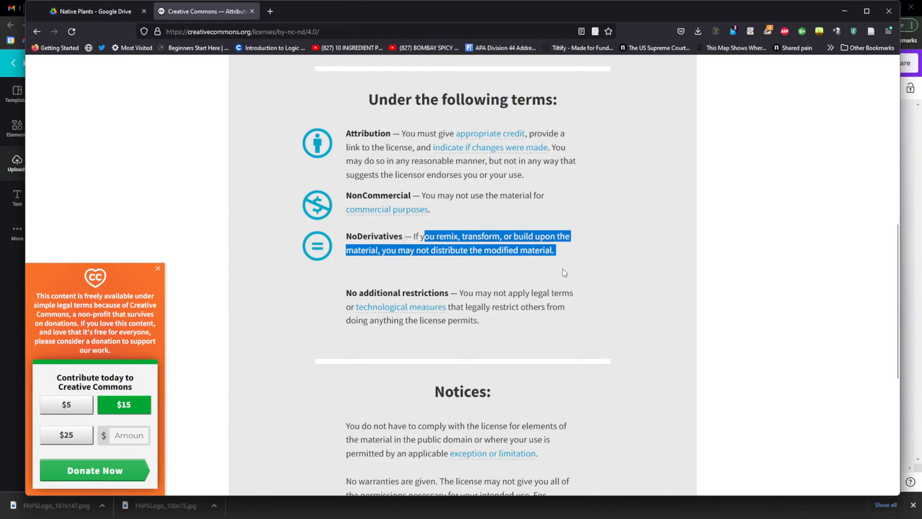
click(631, 309)
key(Home)
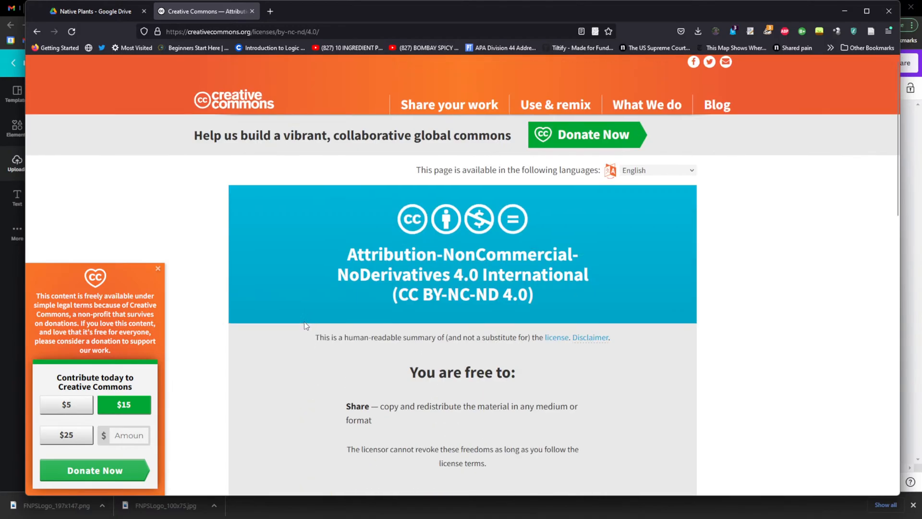
click(37, 30)
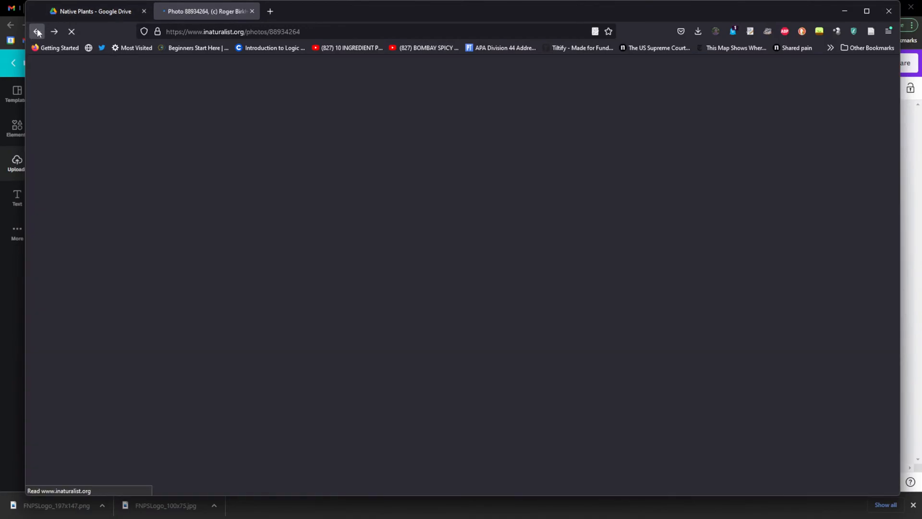
click(37, 30)
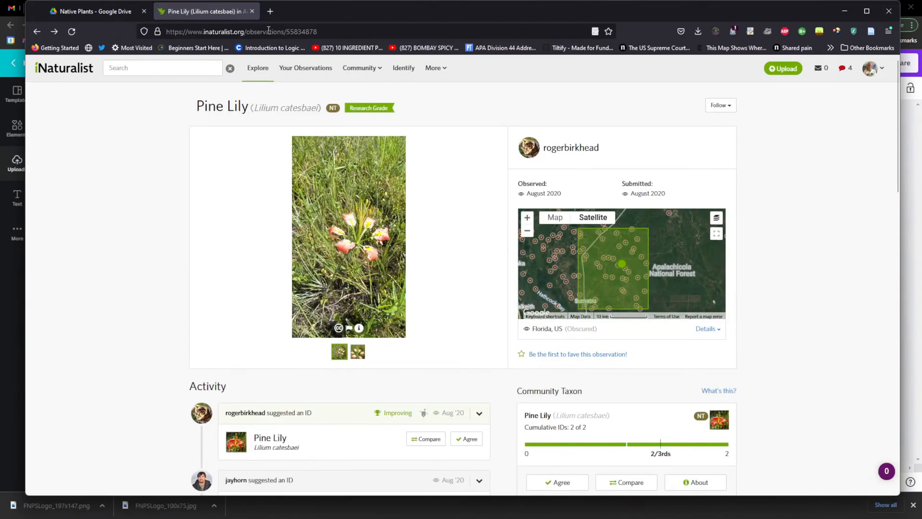
Step: Go to flickr.com and log in with the saved Florida Native Plant Society account
click(306, 31)
text(flickr.com/)
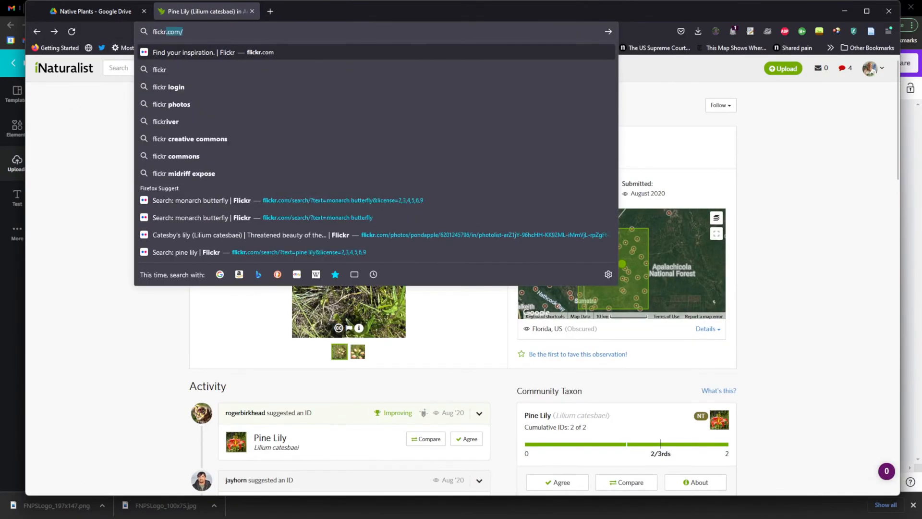
key(Return)
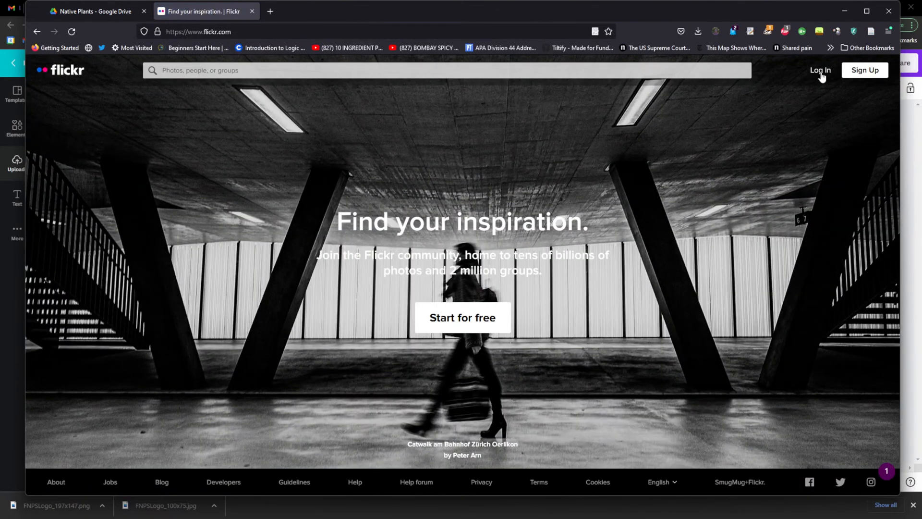
click(820, 71)
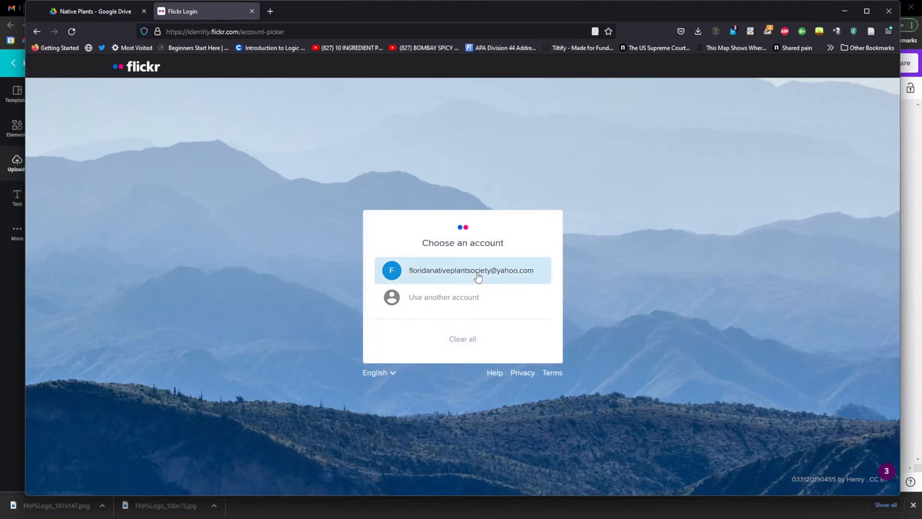
click(478, 272)
key(Return)
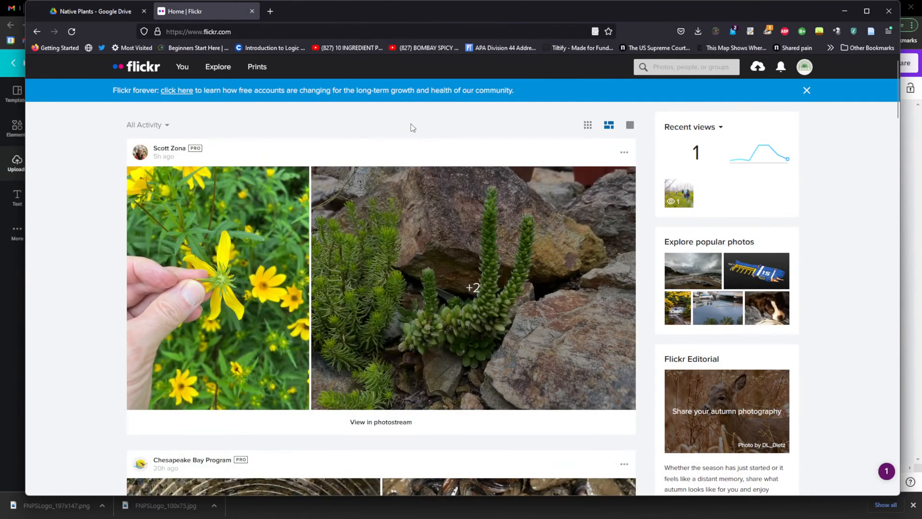
Step: Open the society's Golden Sedge (Carex lutea) album and check the second photo's caption, credit and licence information
mouse_move(182, 67)
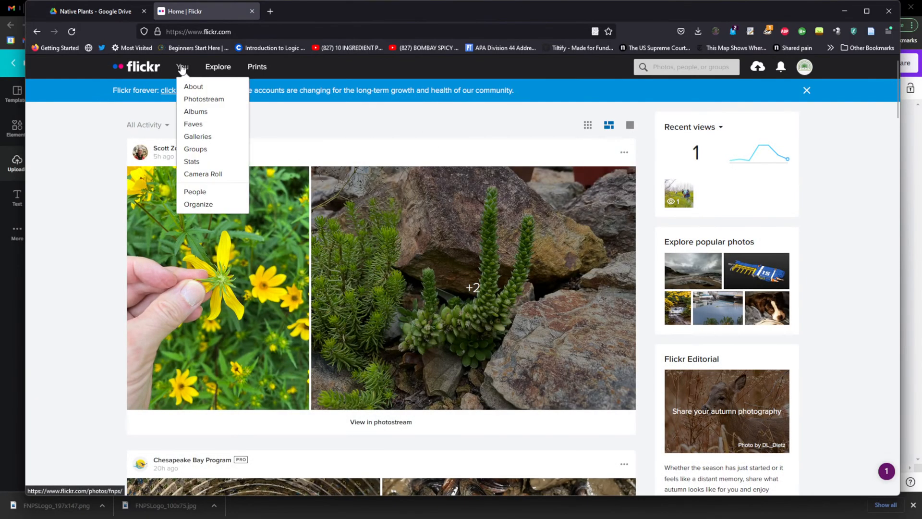
click(205, 110)
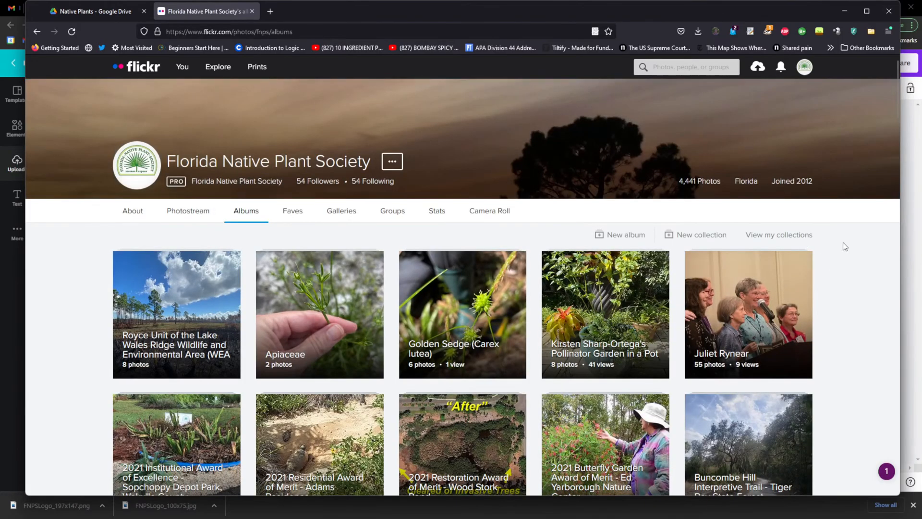
click(464, 290)
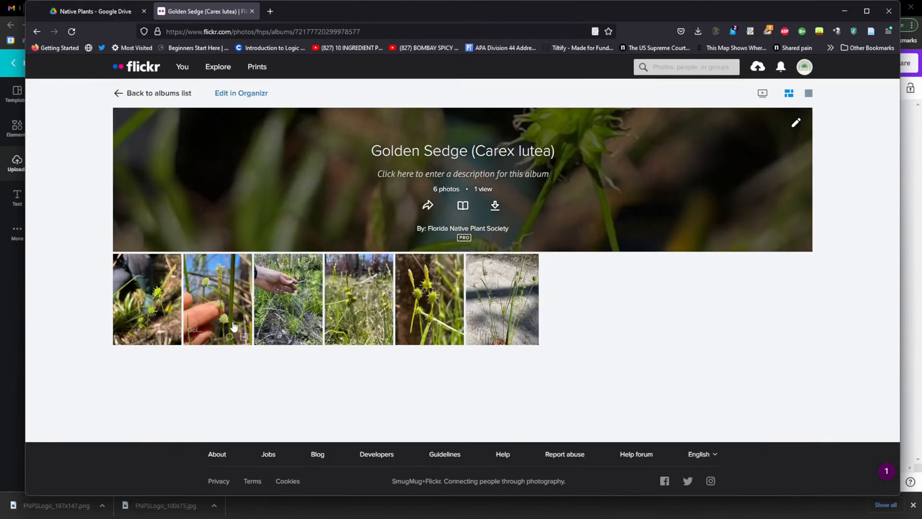
click(227, 298)
scroll(784, 280, down, 3)
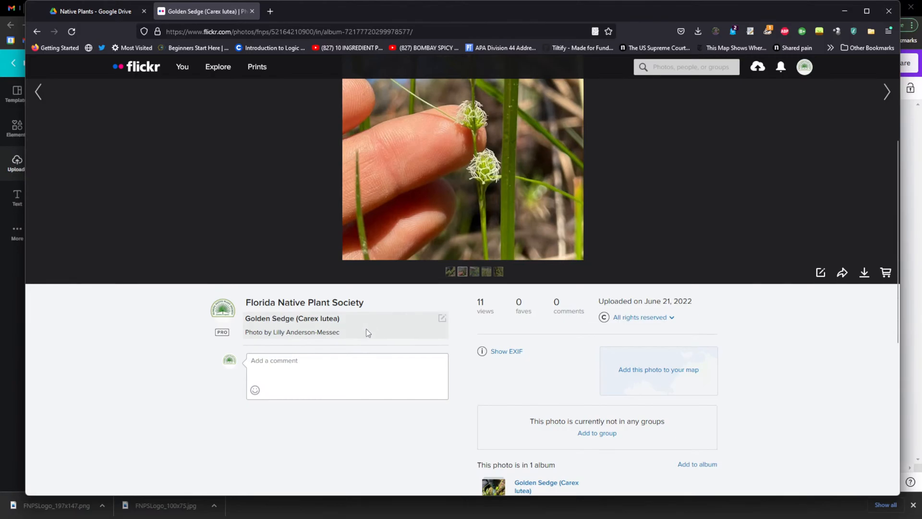
scroll(361, 336, up, 3)
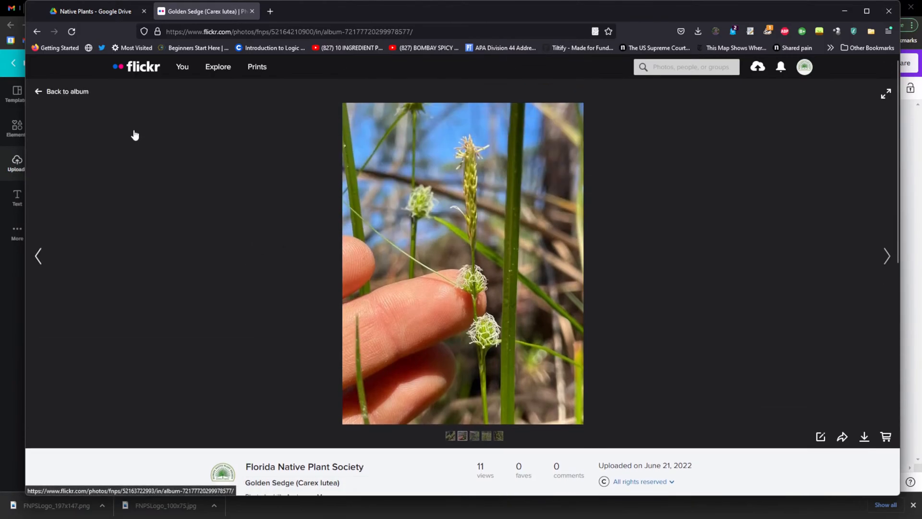
Step: Return to the albums list and open the first photo of the Good Neighbor Trail, Croom Tract album
click(57, 91)
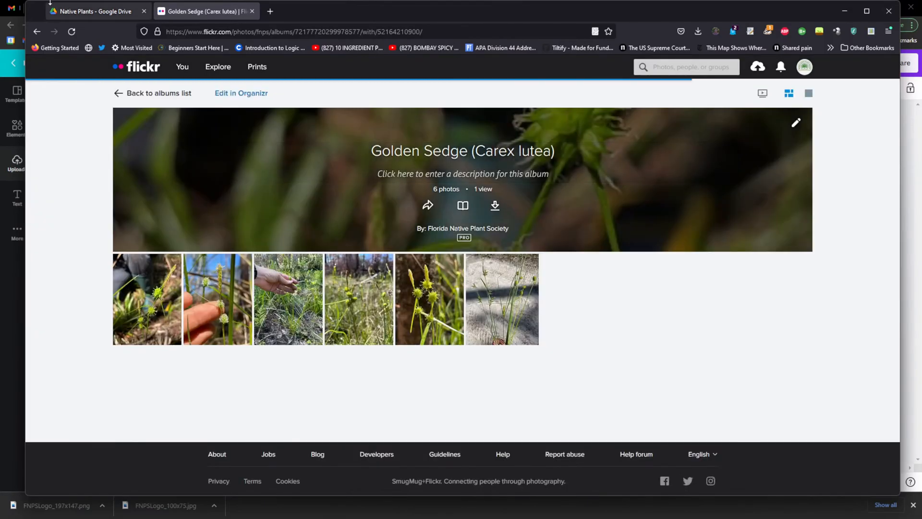
click(118, 92)
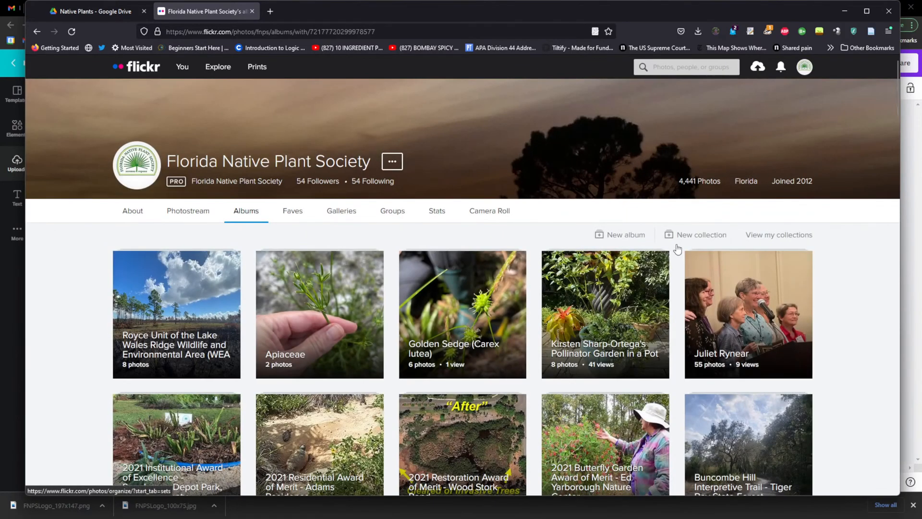
scroll(845, 277, down, 3)
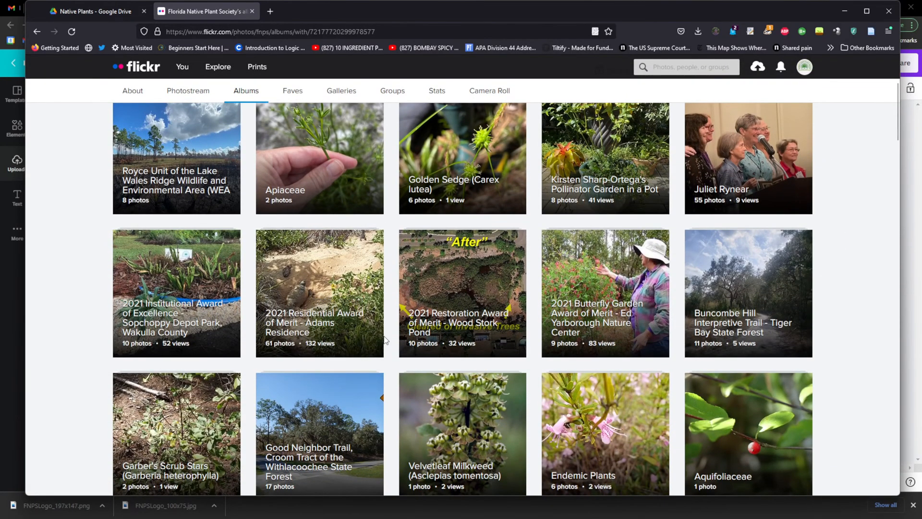
scroll(780, 289, down, 1)
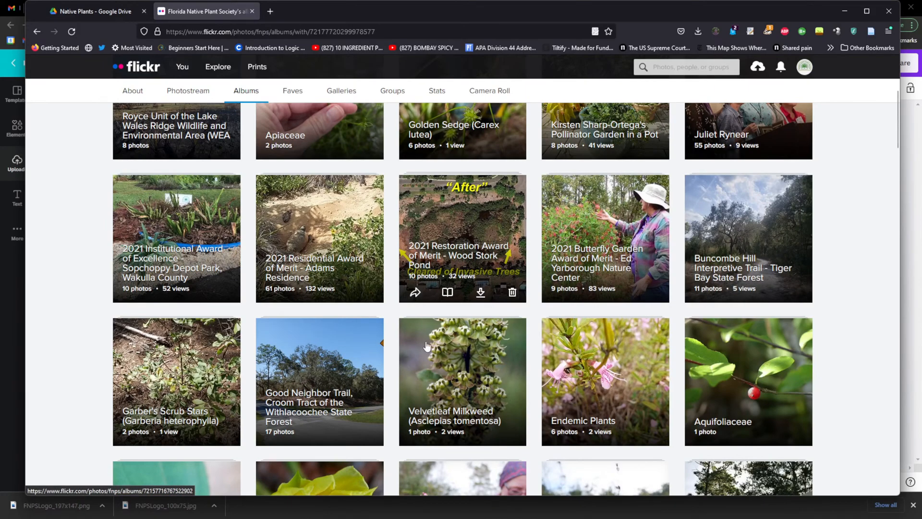
click(347, 347)
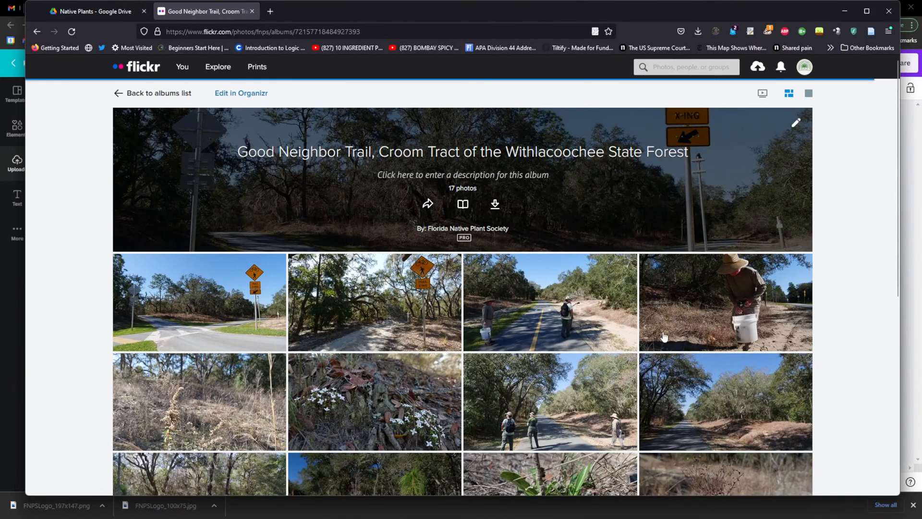
click(166, 301)
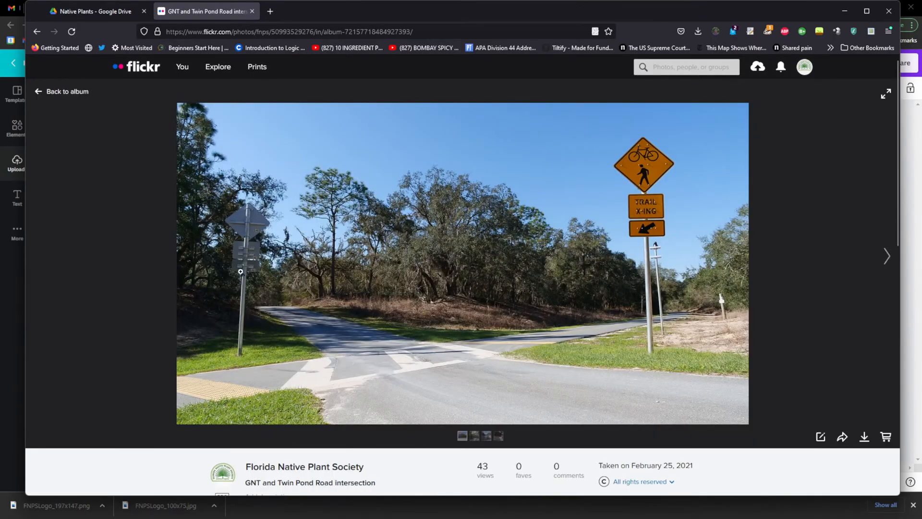
Step: Check the available download sizes for the trail intersection photo and return to its album
scroll(546, 288, down, 2)
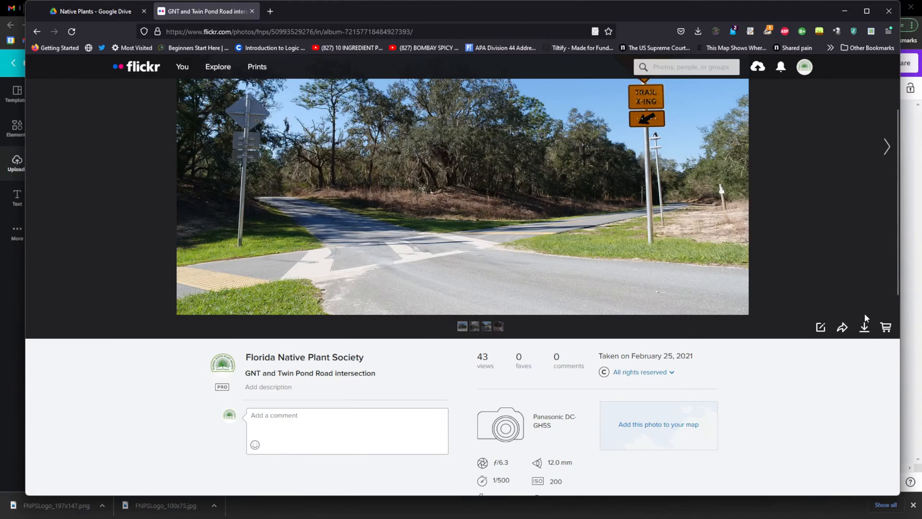
click(864, 328)
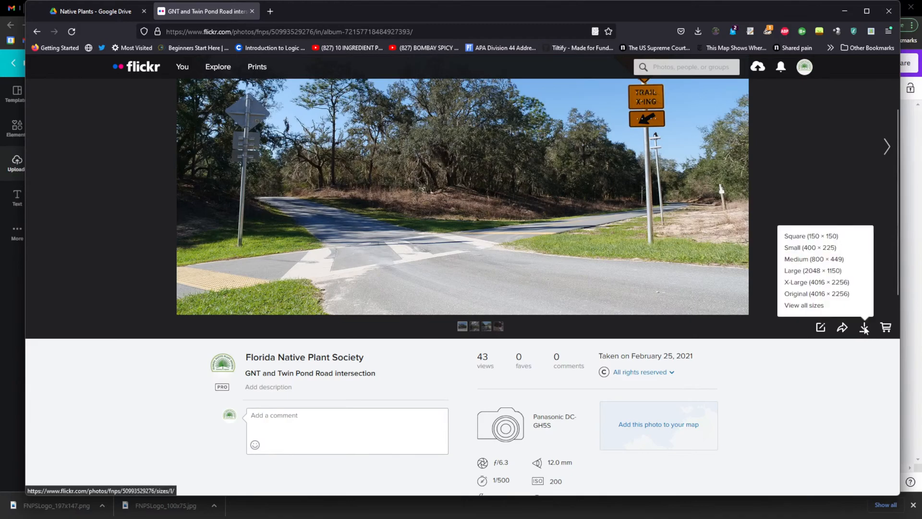
click(861, 299)
scroll(178, 250, up, 2)
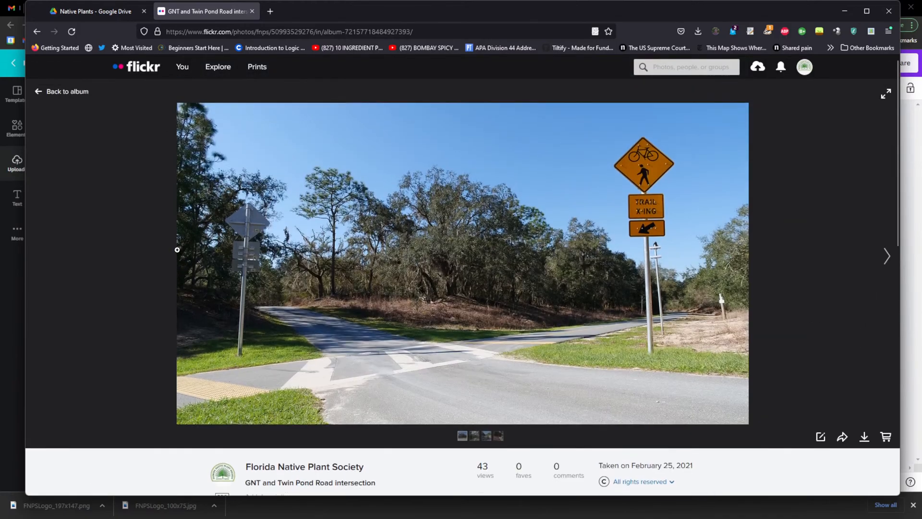
click(66, 91)
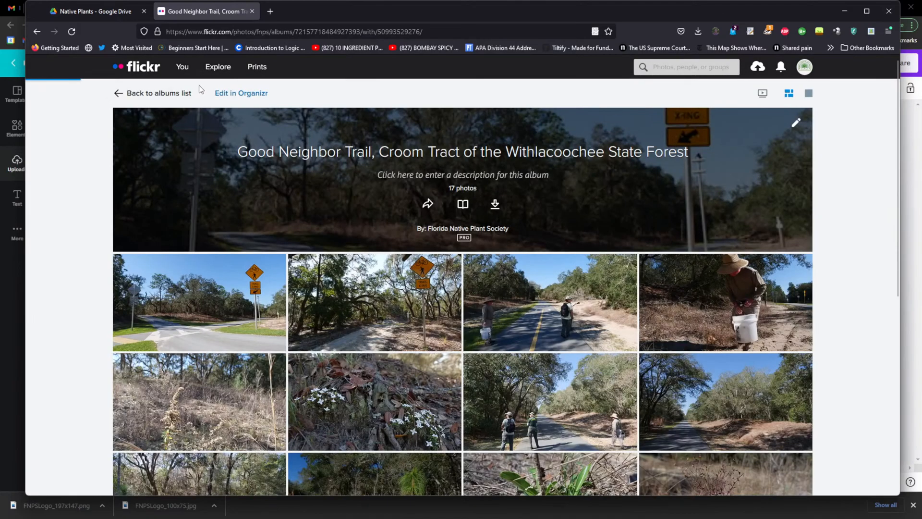
Step: Search Flickr photos for "pine lily" and limit the results to the "Modifications allowed" license
click(667, 65)
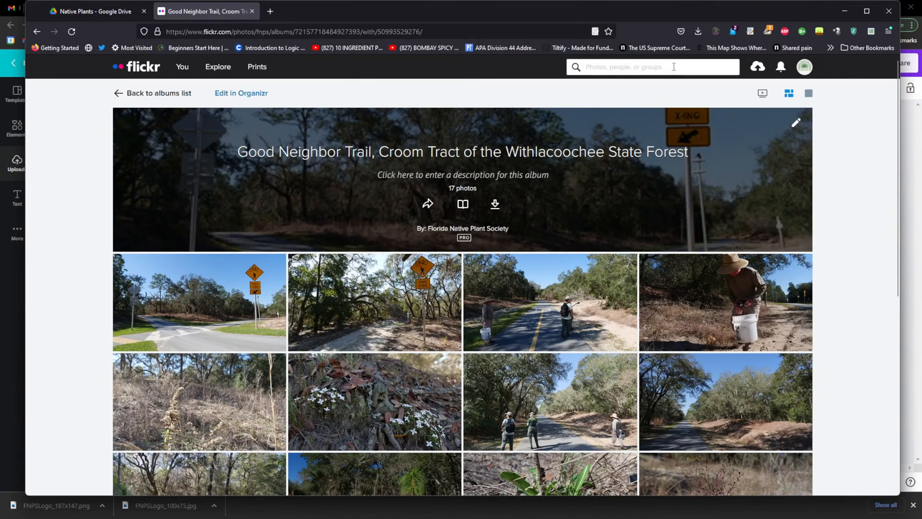
text(pine lily)
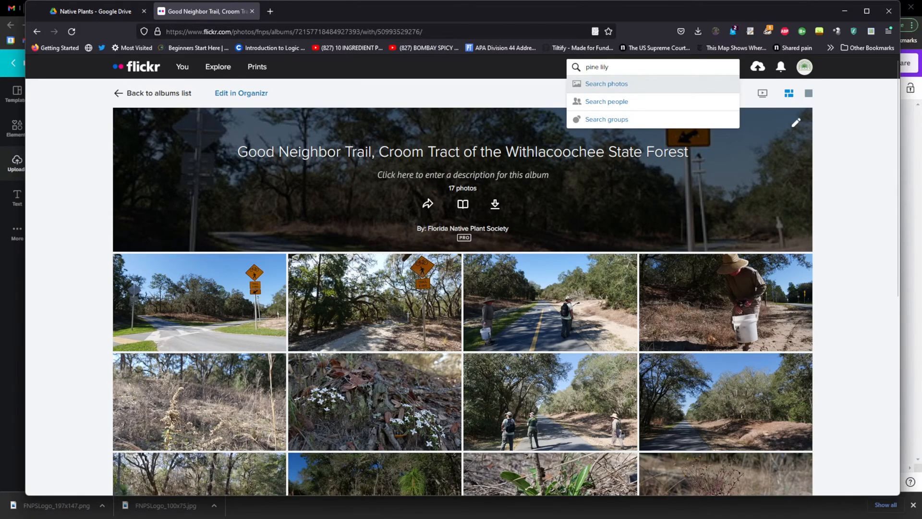
key(Return)
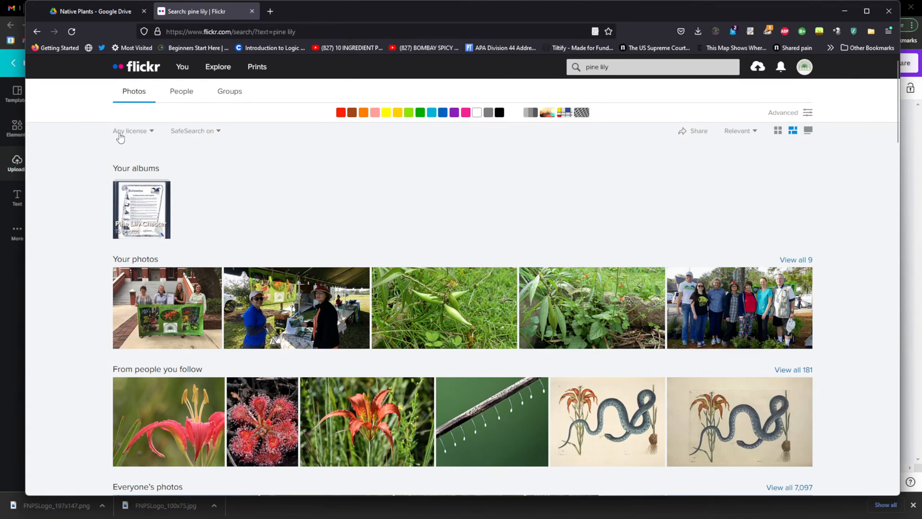
click(148, 134)
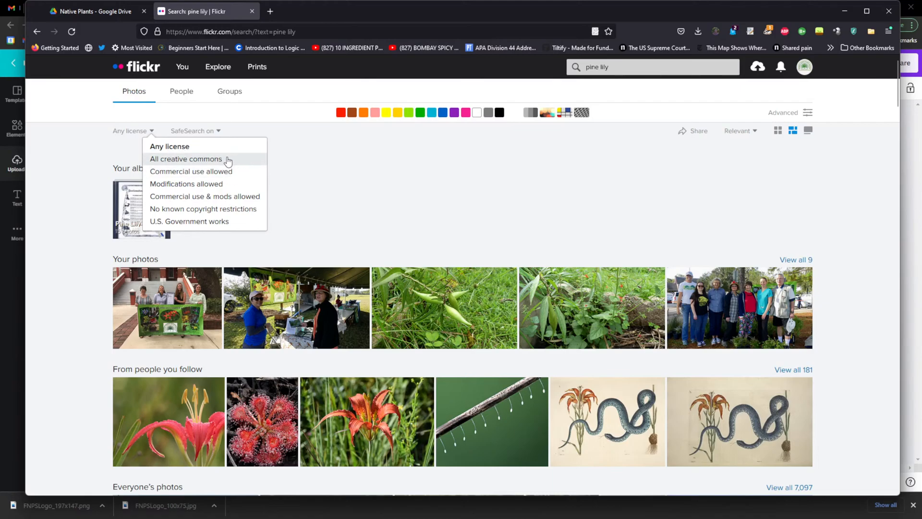
click(233, 185)
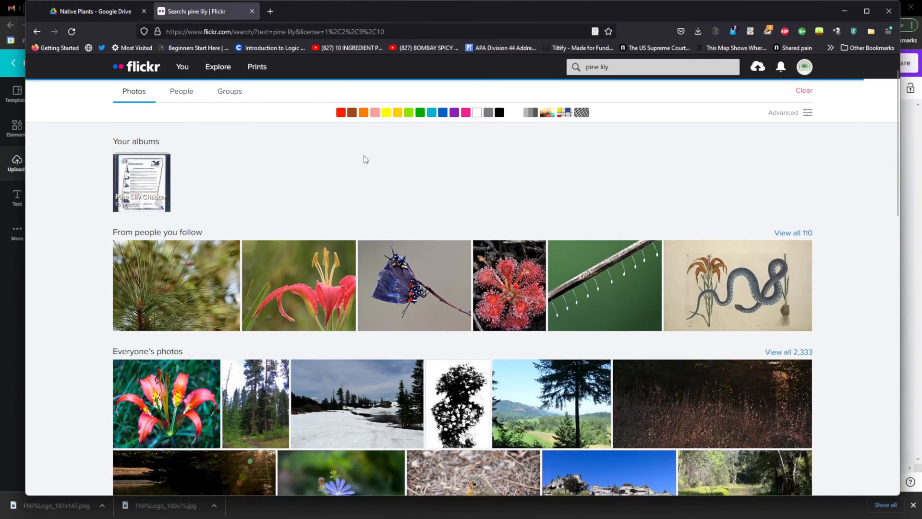
Step: Open the red Pine Lily (Lilium catesbaei) photo from followed people's results and open its "Some rights reserved" license page
scroll(364, 154, down, 1)
click(325, 244)
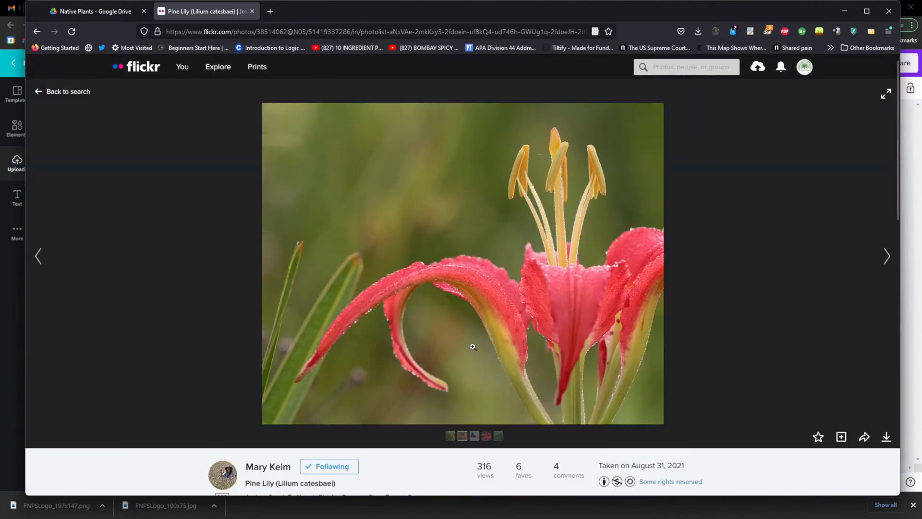
scroll(492, 349, down, 1)
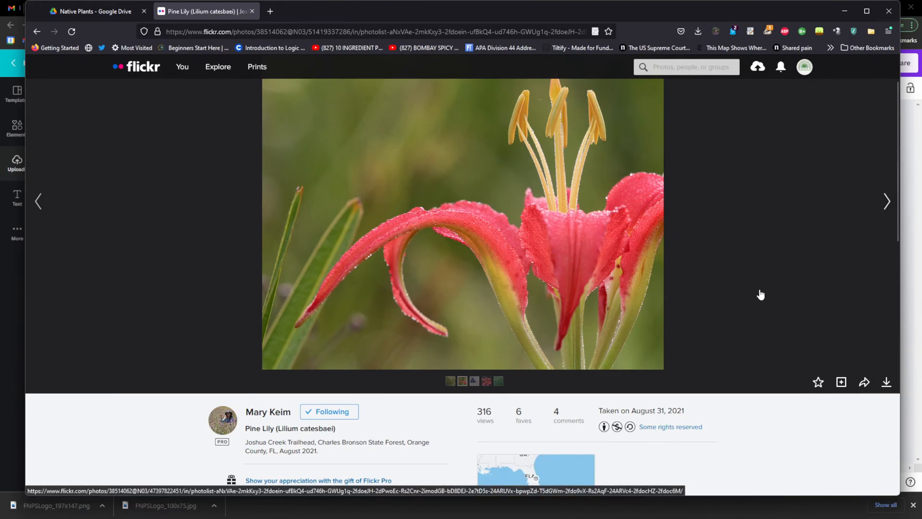
scroll(697, 337, down, 1)
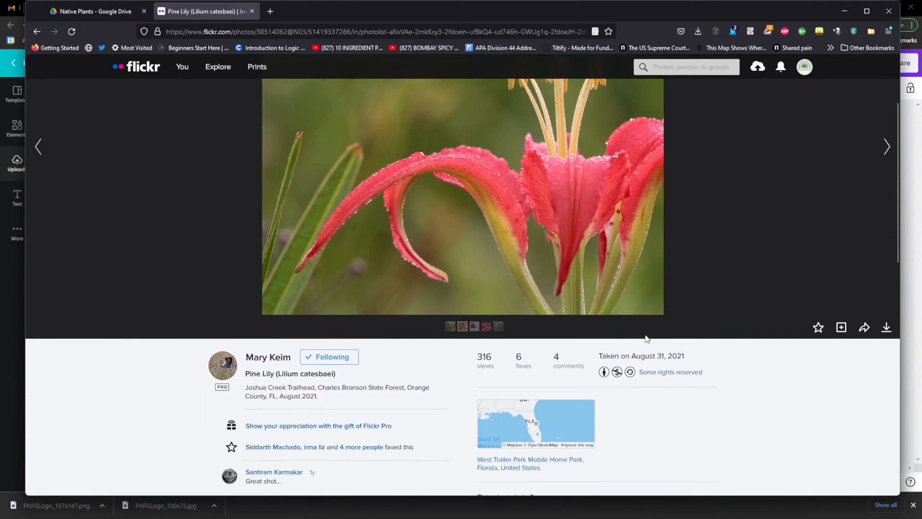
click(667, 373)
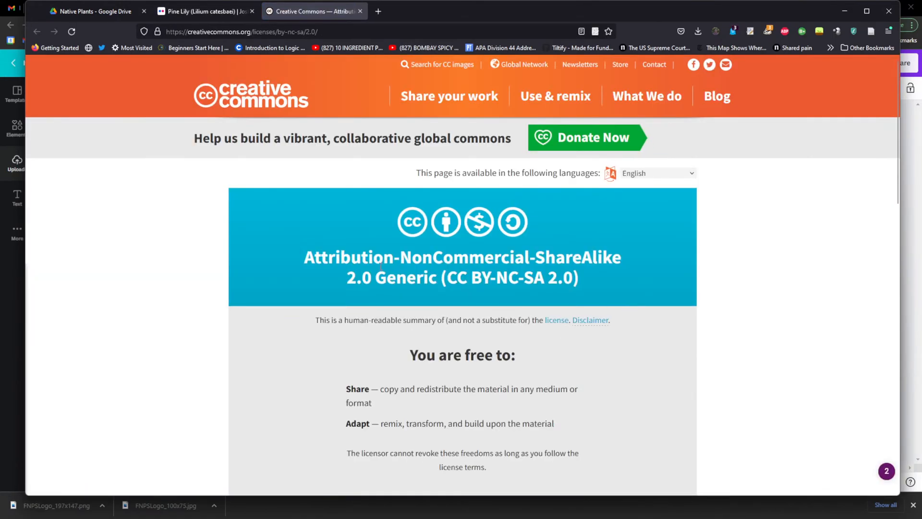
Step: Read the Creative Commons license's permissions and terms, highlighting the Adapt and Attribution passages
scroll(392, 317, down, 1)
scroll(583, 330, down, 1)
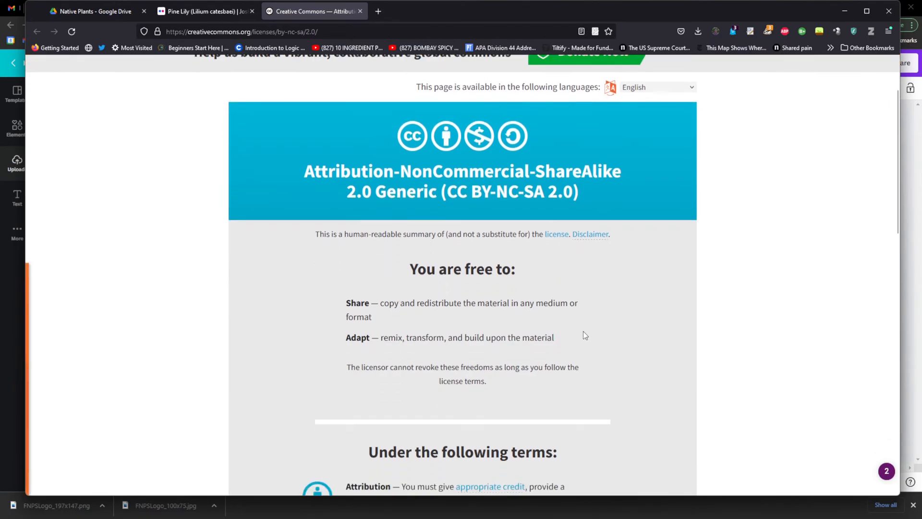
drag(557, 312, 481, 327)
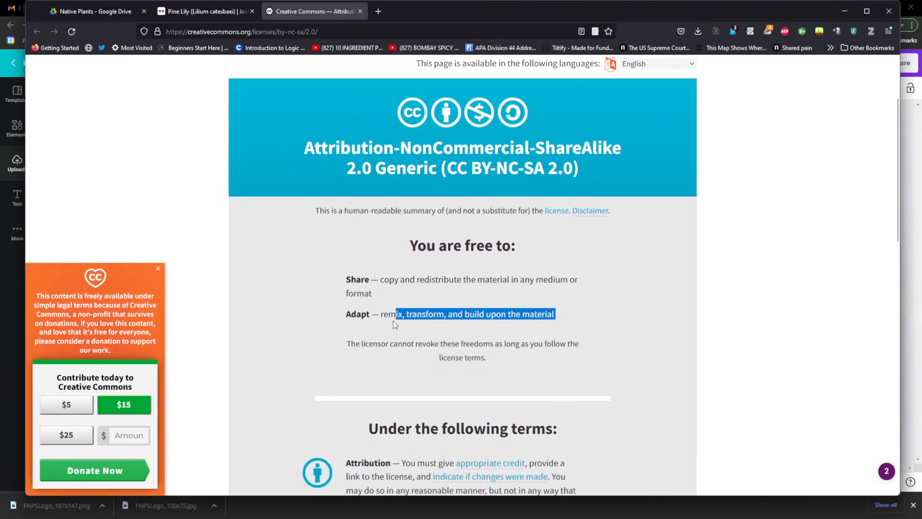
click(380, 321)
scroll(401, 303, down, 4)
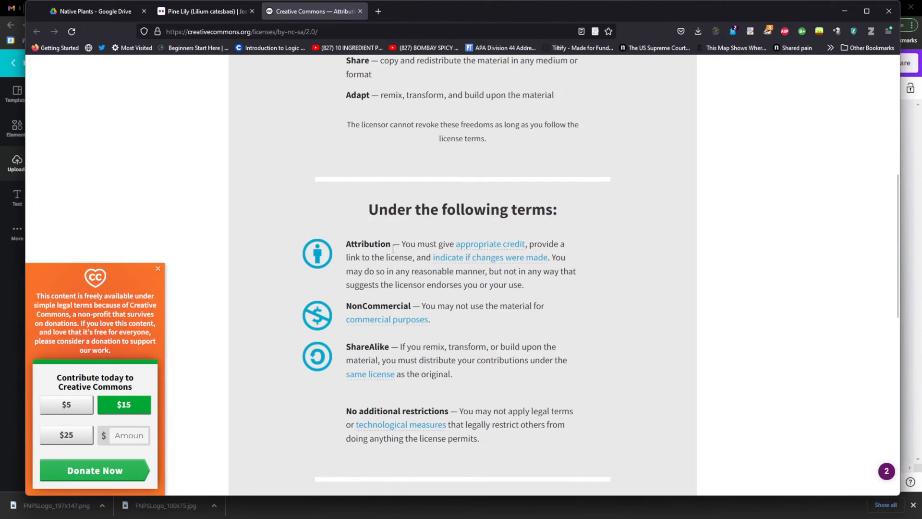
drag(347, 243, 430, 272)
click(507, 284)
Step: Load facebook.com in the Pine Lily photo's tab and switch to the Florida Native Plant Society profile
click(227, 4)
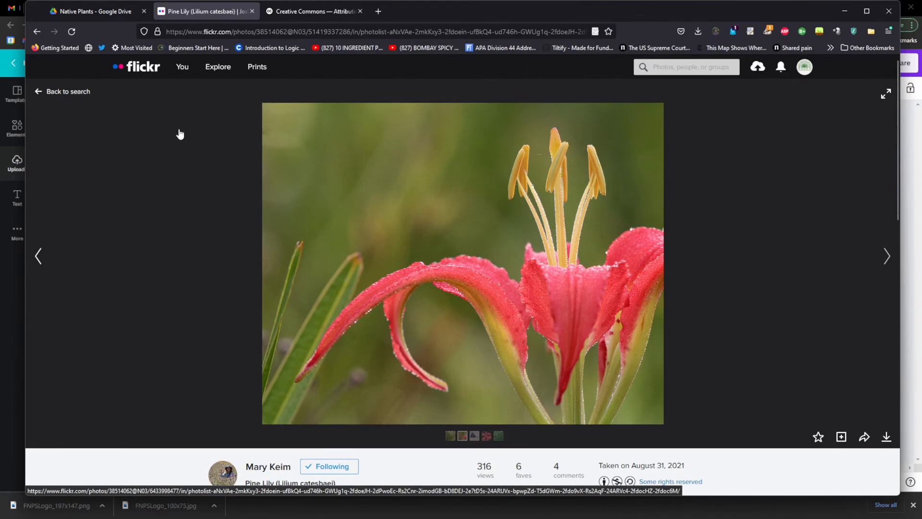
click(382, 32)
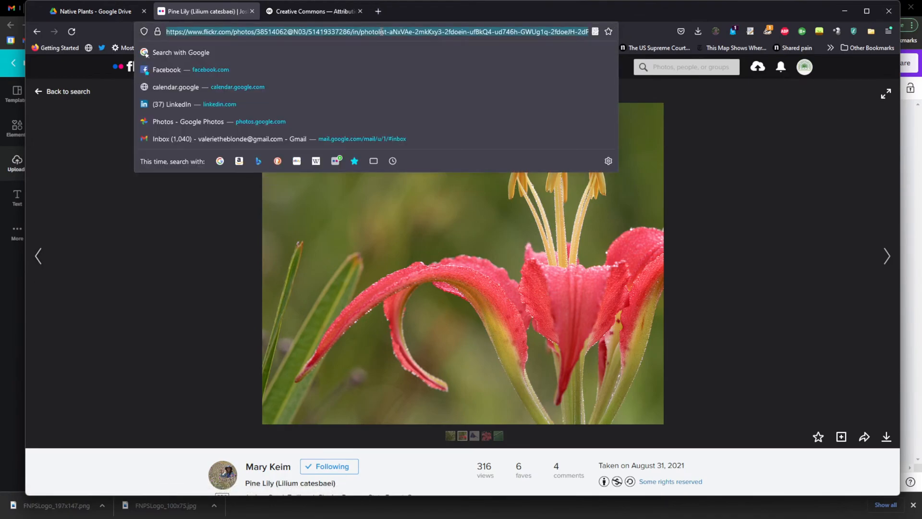
text(facebook.com/)
key(Return)
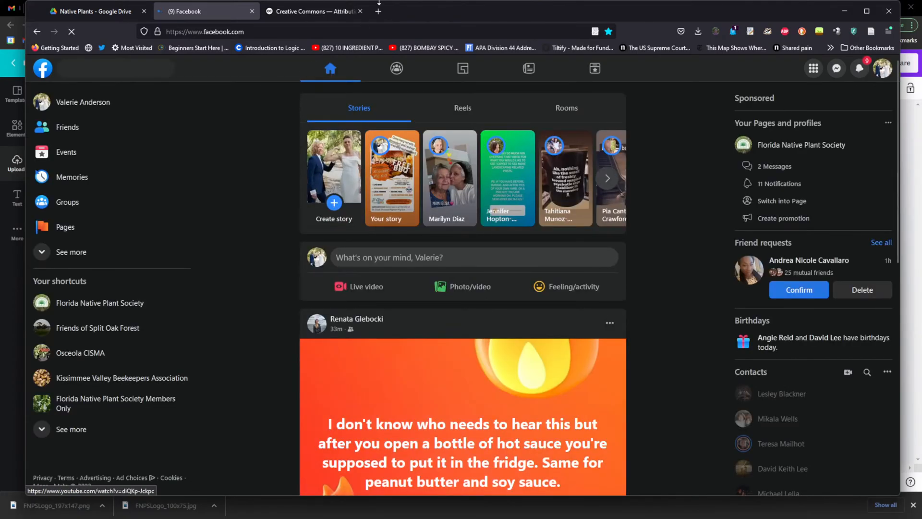
click(883, 70)
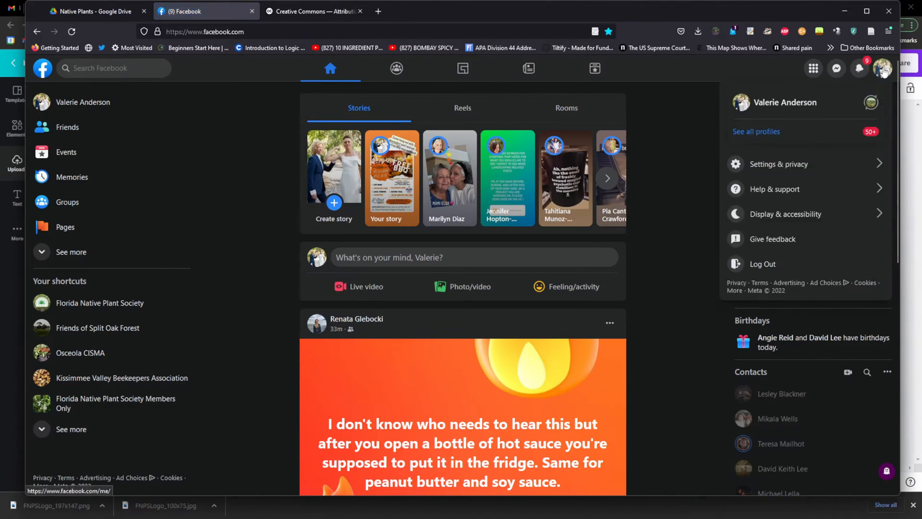
click(873, 130)
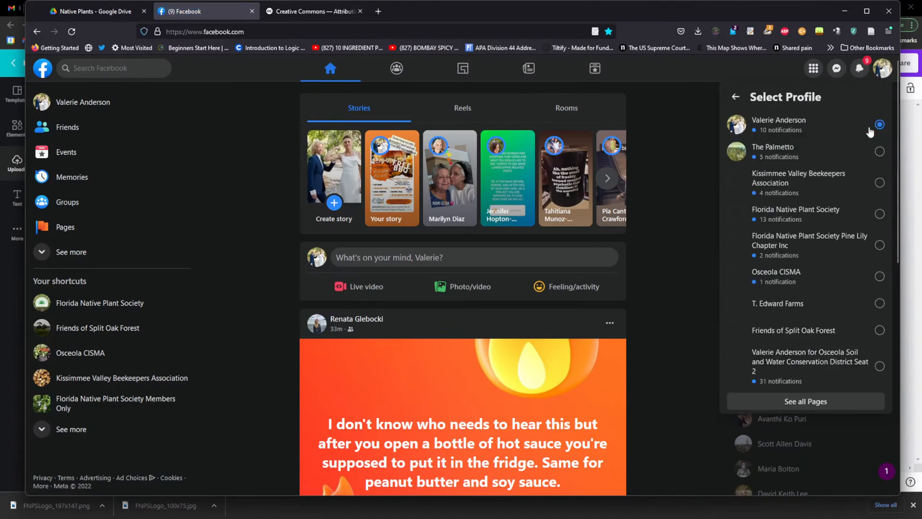
click(826, 218)
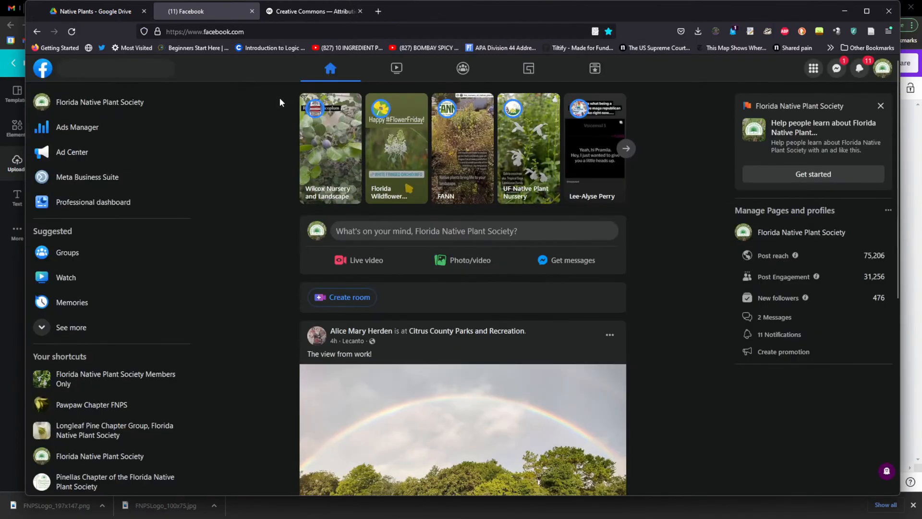
Step: Search Facebook for "florida flor" and open the Florida Flora and Ecosystematics group
click(84, 64)
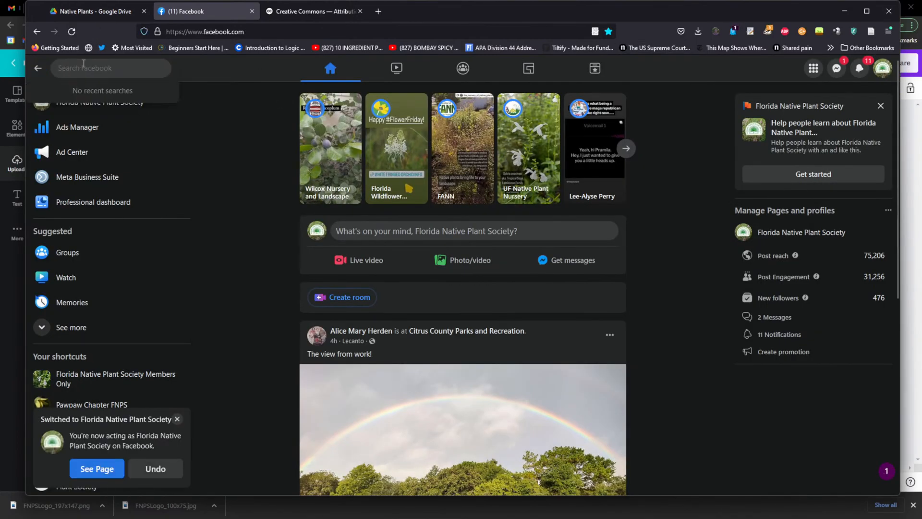
text(florida flor)
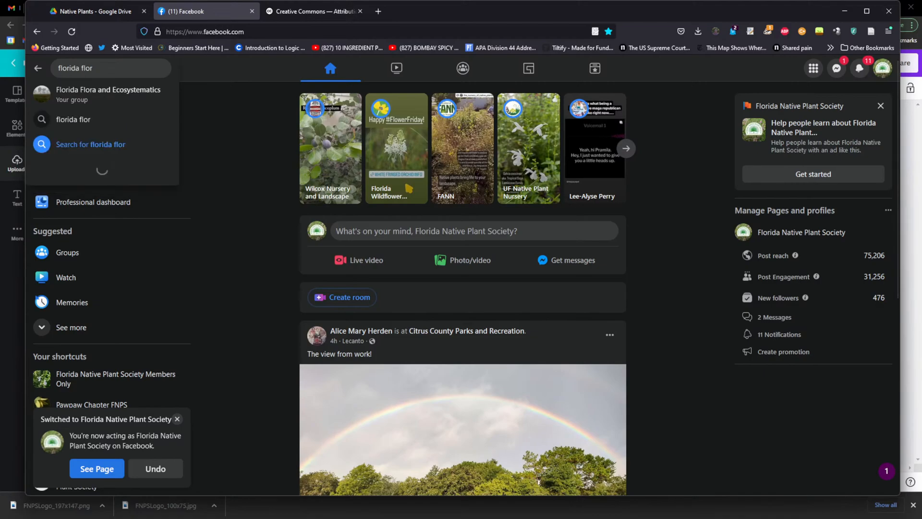
click(34, 85)
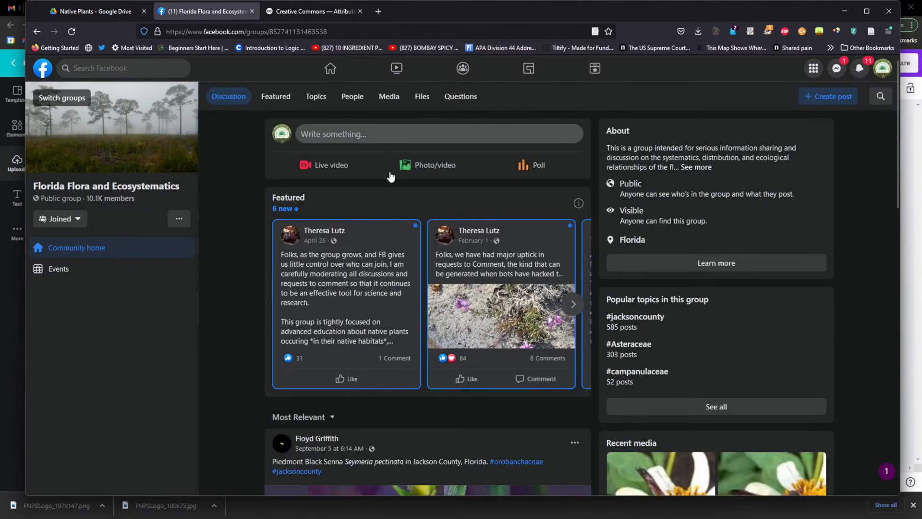
Step: Browse the group's discussion feed, open the Piedmont Black Senna photo, and select its web address
scroll(427, 215, down, 6)
scroll(551, 212, up, 4)
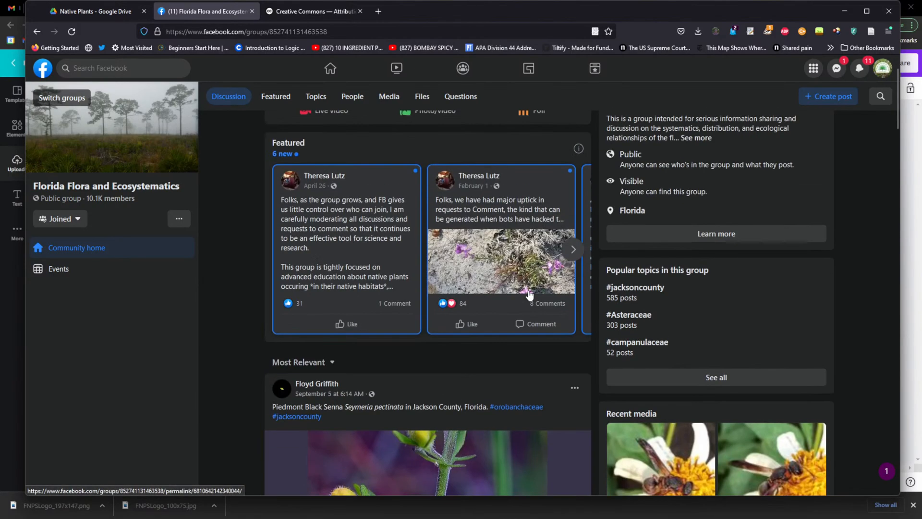
scroll(589, 353, down, 4)
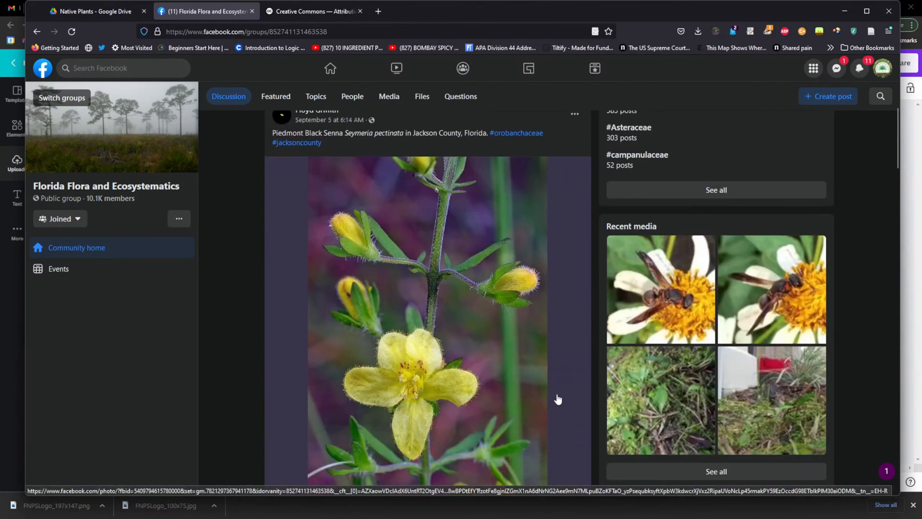
click(492, 327)
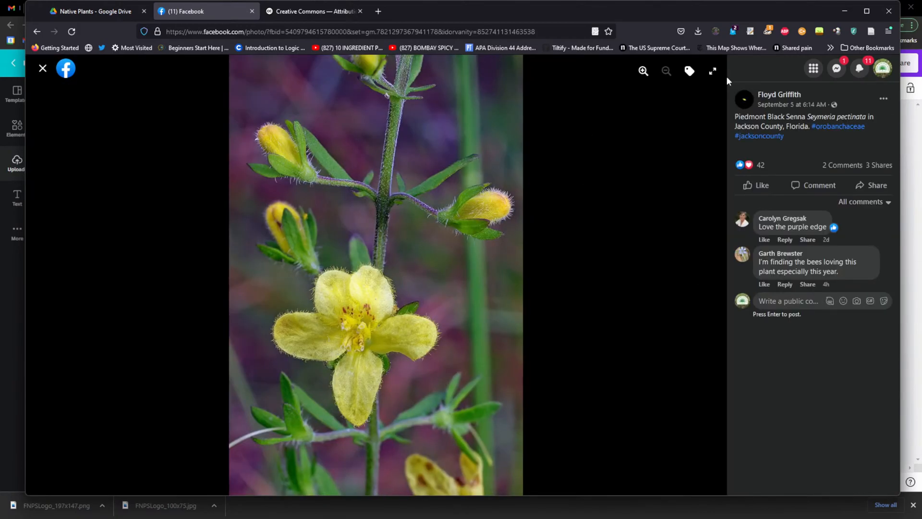
click(306, 31)
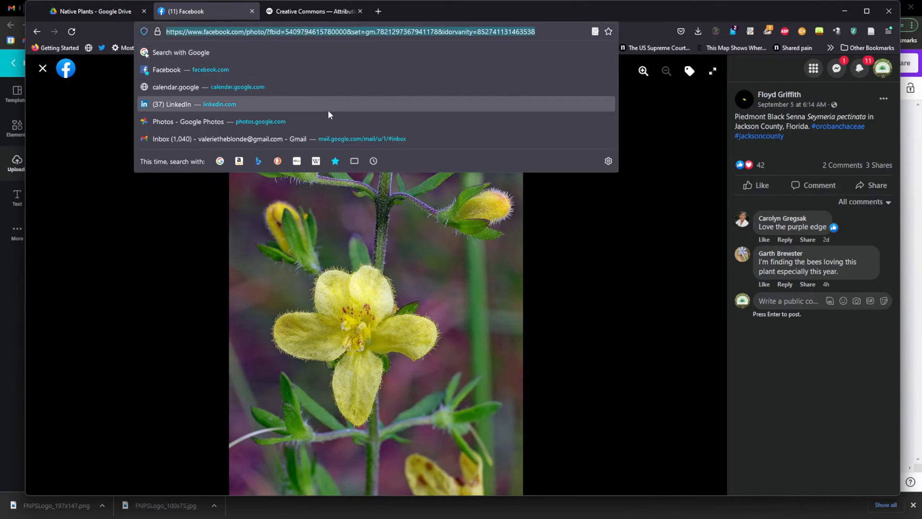
Step: Check who posted the Piedmont Black Senna photo, close it, and move the Facebook window down to uncover the Canva browser
mouse_move(789, 98)
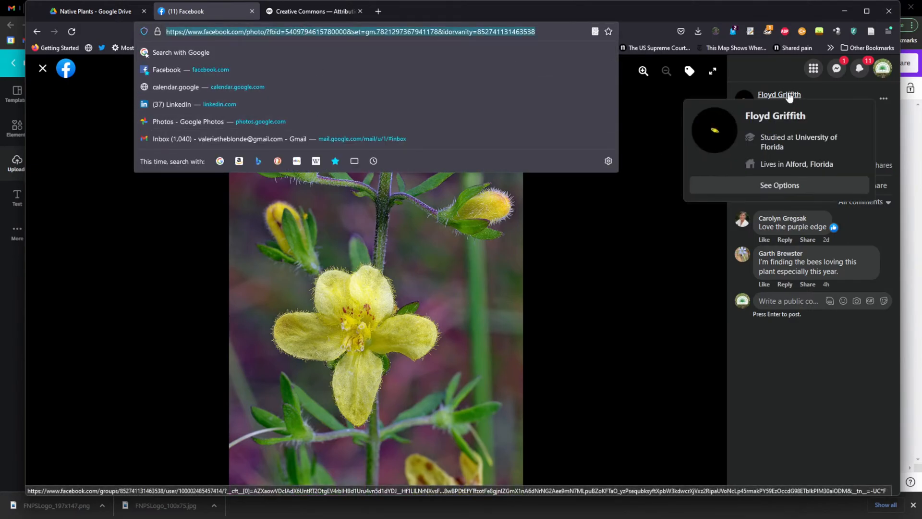
click(643, 282)
click(43, 68)
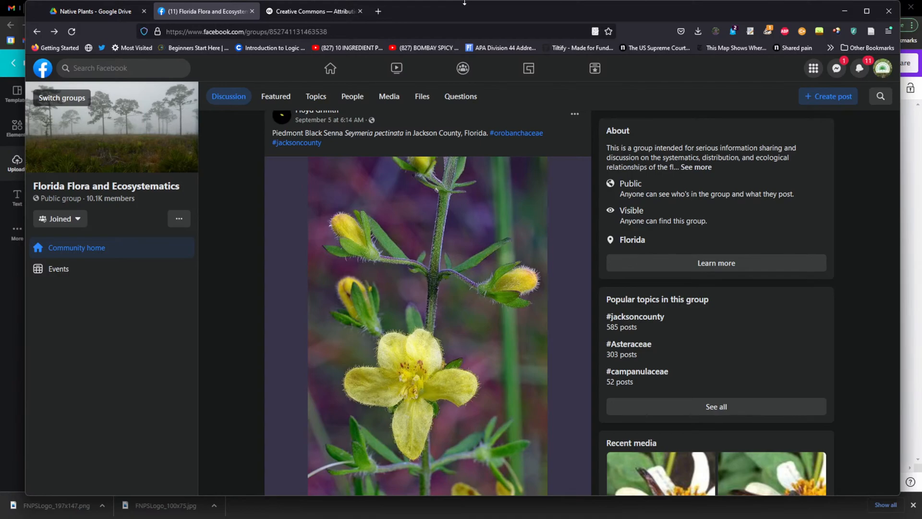
drag(691, 22, 700, 166)
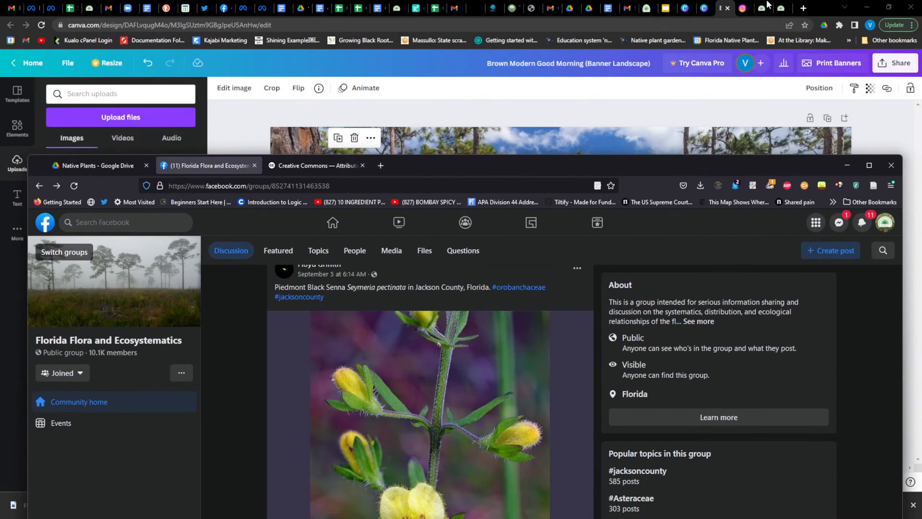
Step: Open shutterstock.com in a new browser tab and look over the home page's recent images and download allowance
click(803, 9)
text(shutterstock.com)
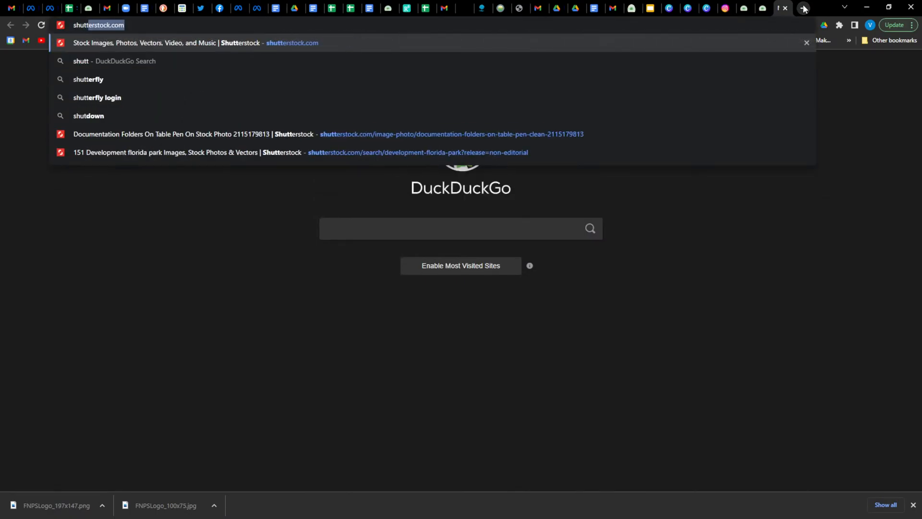
key(Return)
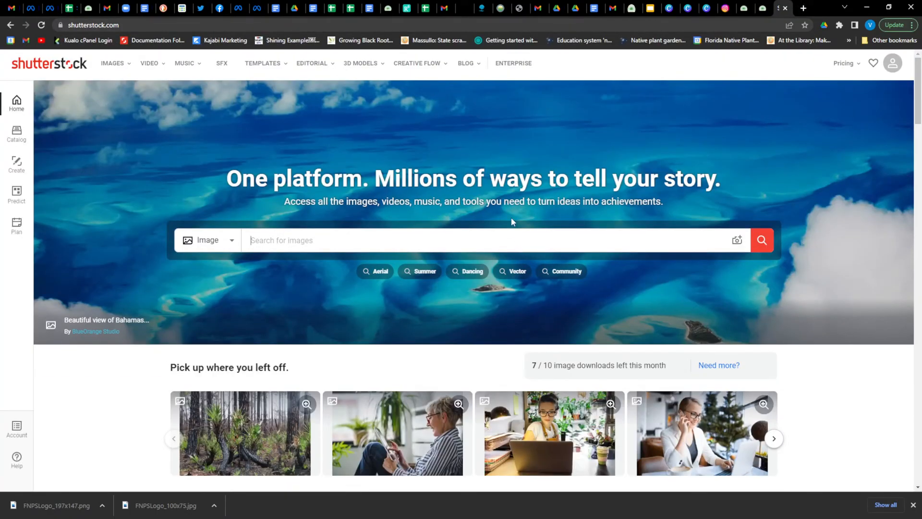
scroll(512, 217, down, 2)
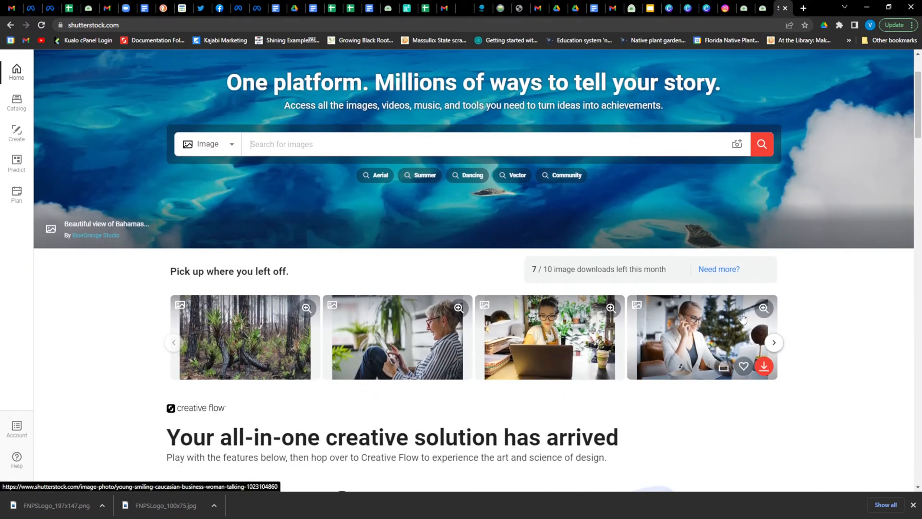
scroll(858, 292, up, 2)
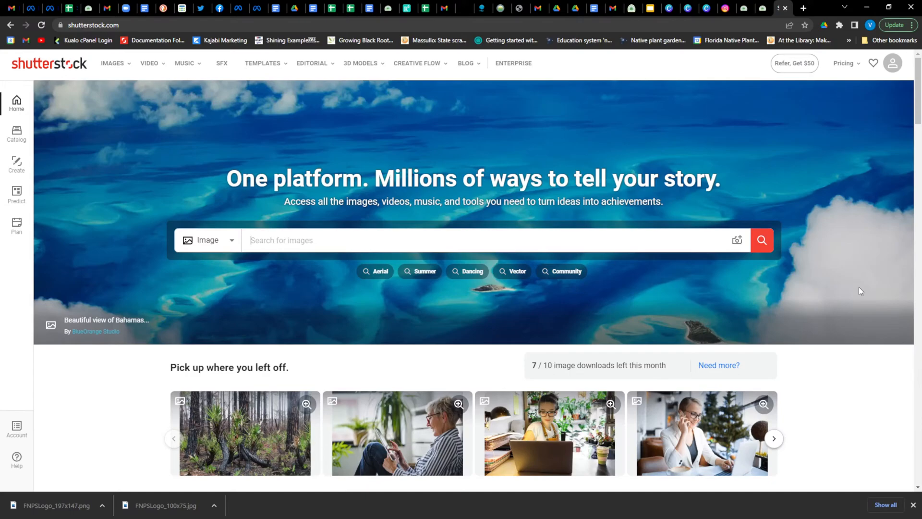
Step: Search Shutterstock for "flatwoods", view the page of the narrow sandy trail photo, and close the tab
text(flatwoods)
key(Return)
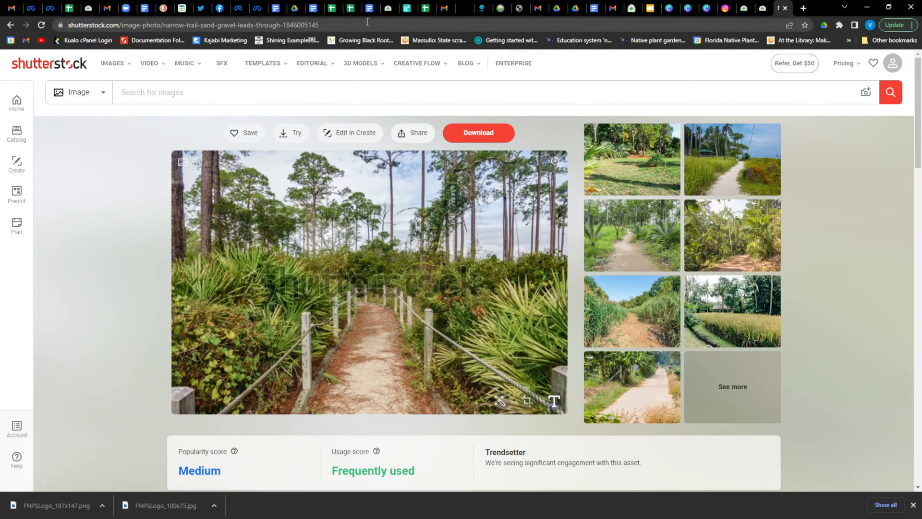
click(367, 21)
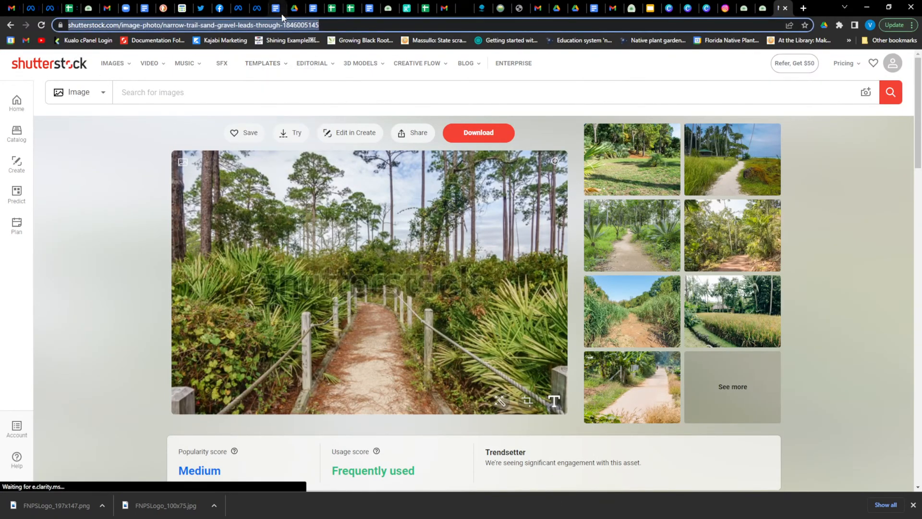
mouse_move(437, 67)
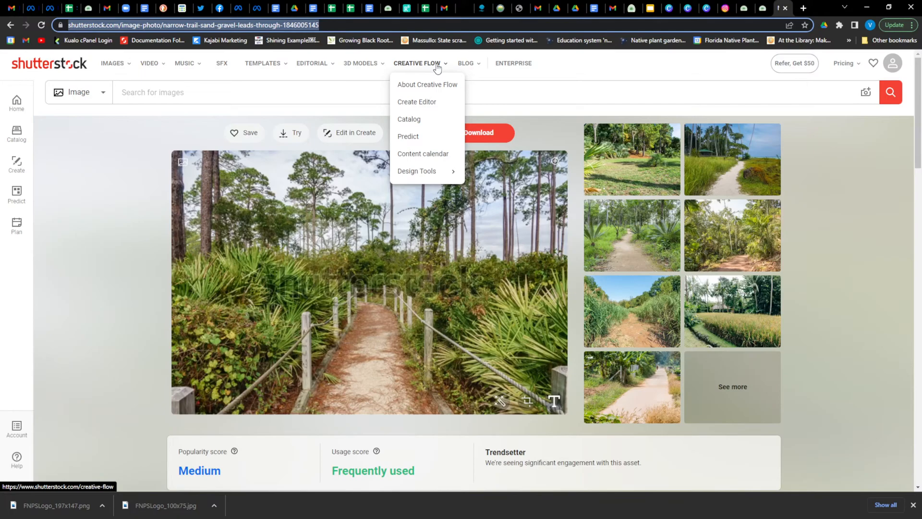
click(785, 8)
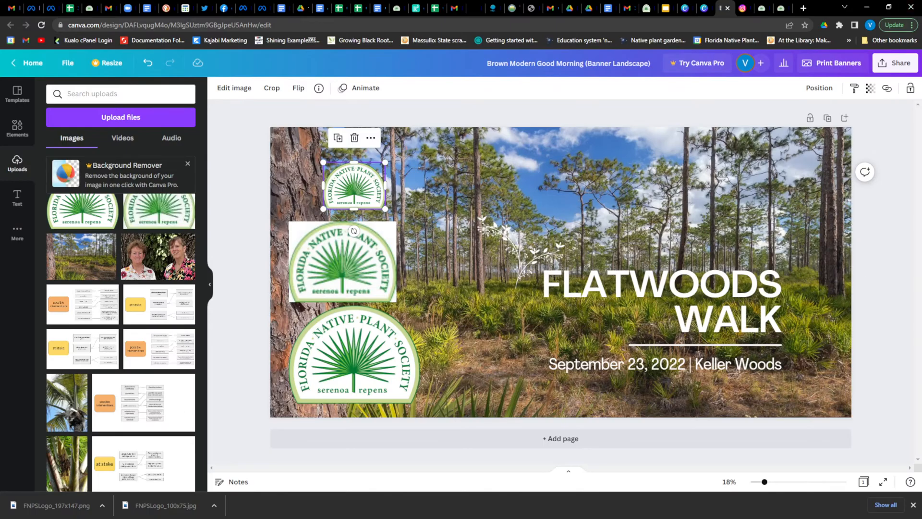
Step: Switch to GIMP, maximize its window, and look through its menus
key(alt+Tab)
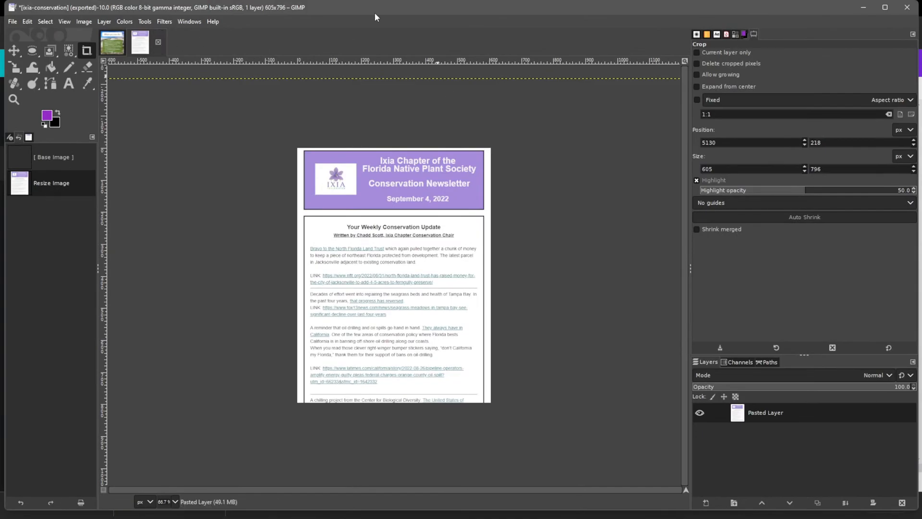
click(884, 7)
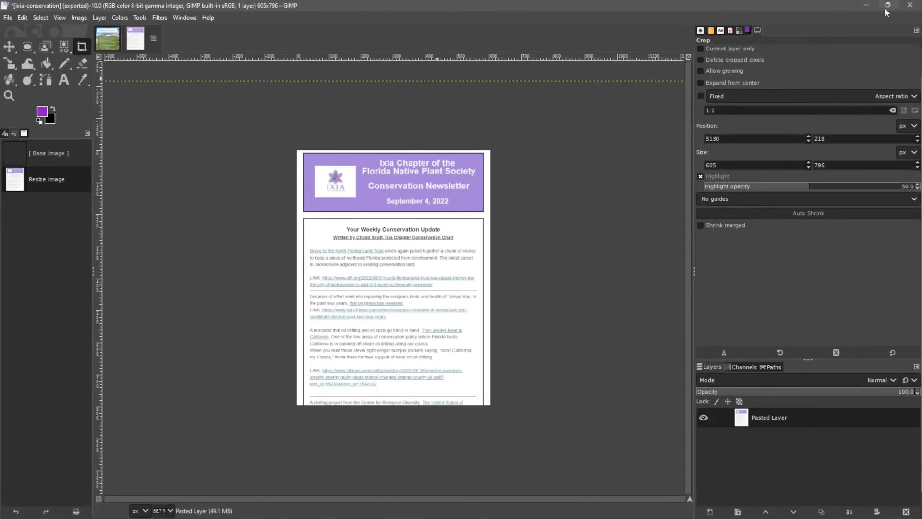
mouse_move(885, 9)
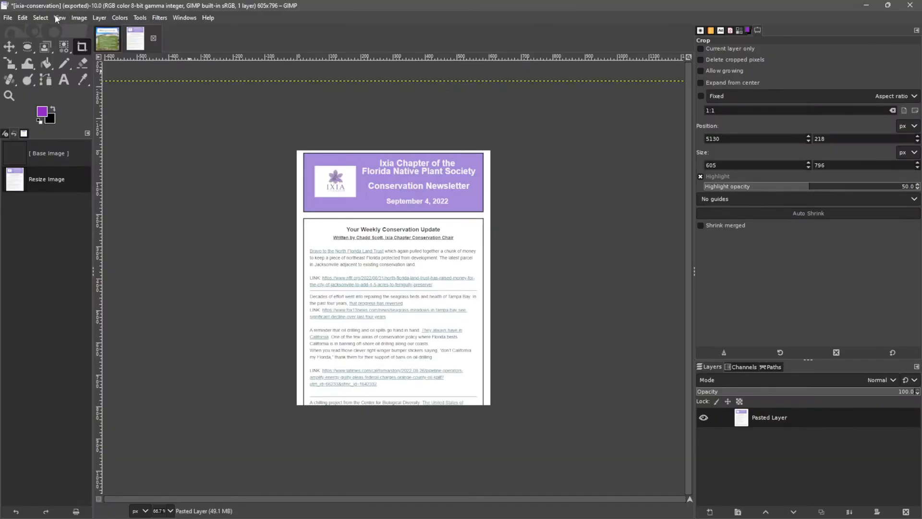
click(8, 18)
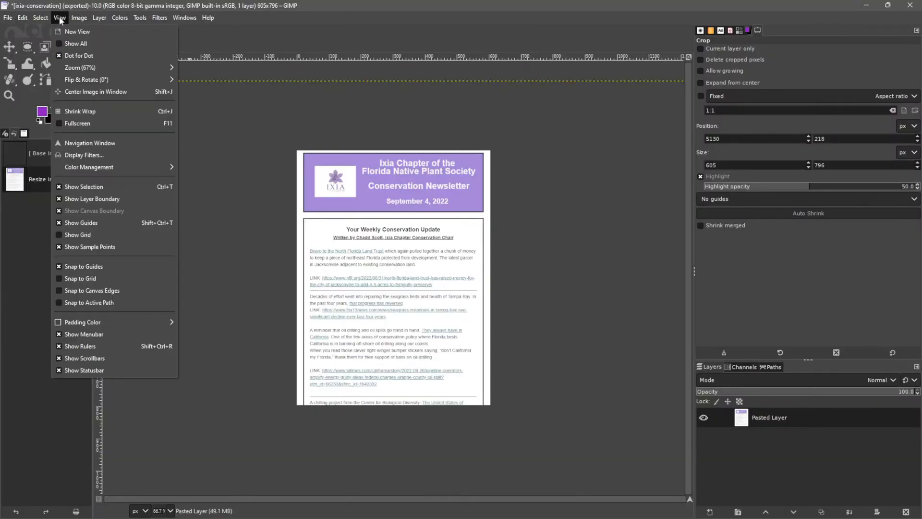
mouse_move(83, 20)
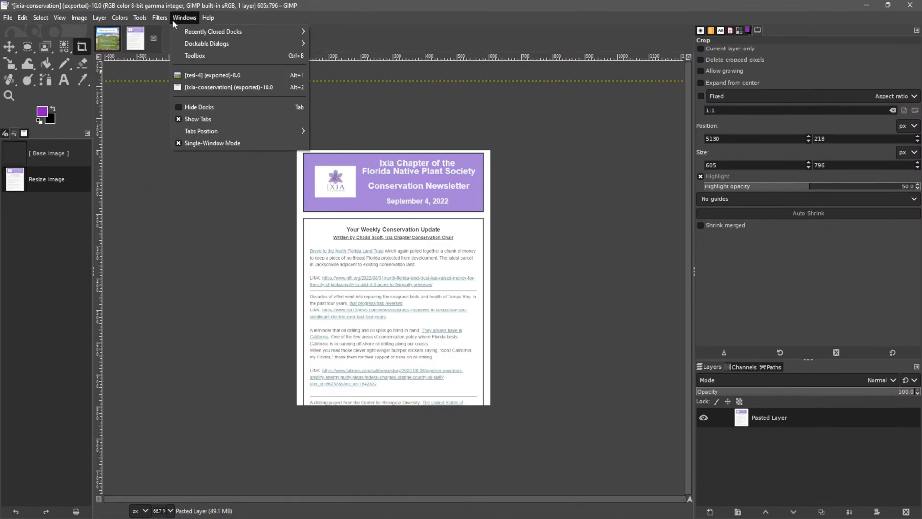
Step: Save the open newsletter image as ixia-conservation.xcf in the Documents folder
mouse_move(9, 22)
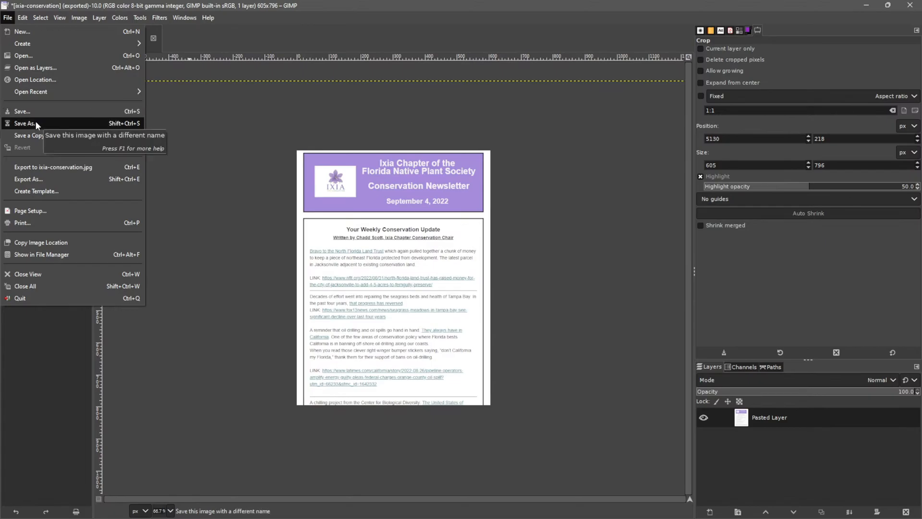
click(66, 122)
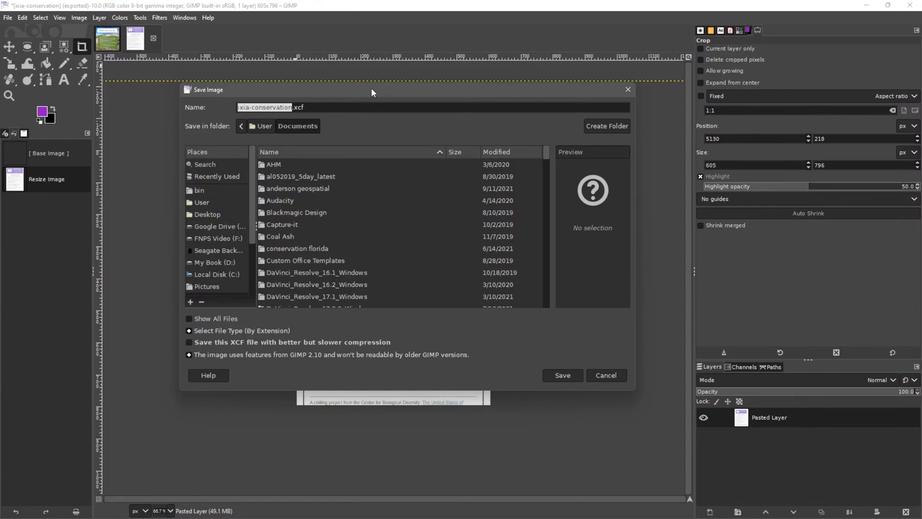
click(327, 111)
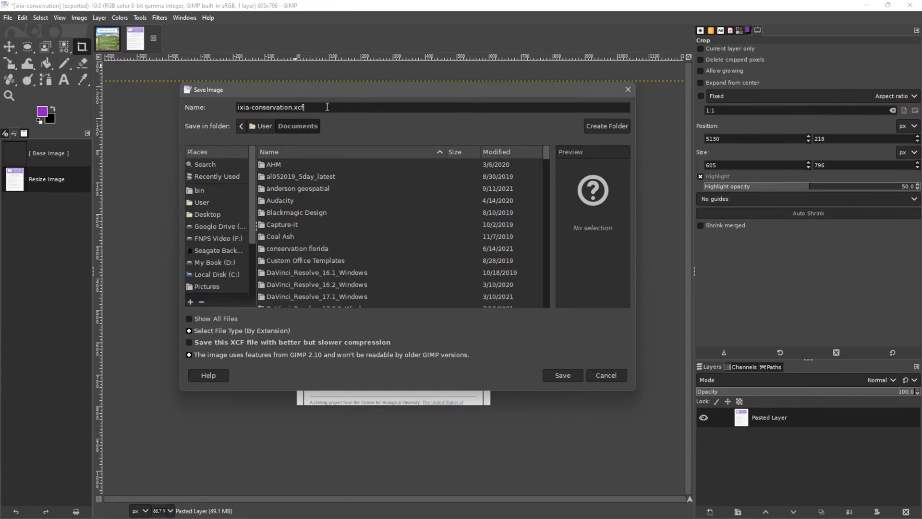
drag(294, 108, 315, 109)
click(323, 109)
click(561, 378)
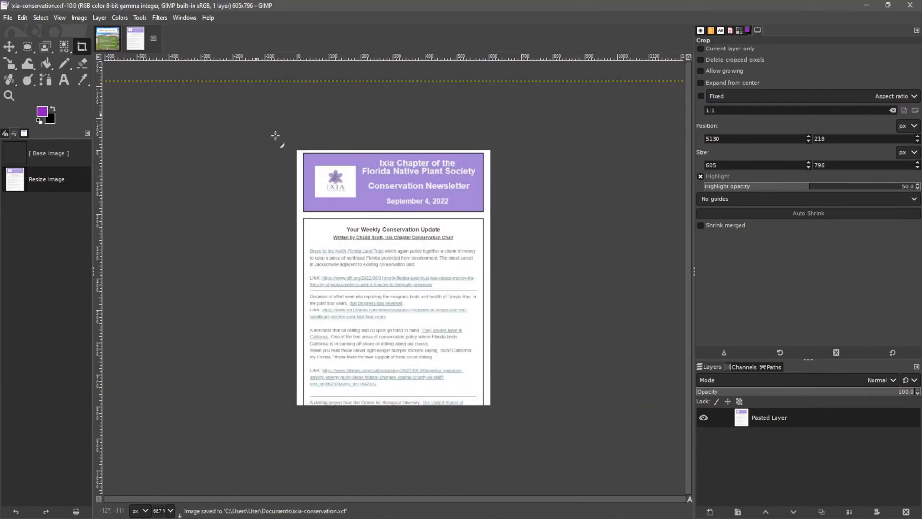
Step: Close the newsletter image and the "What you can do." image, discarding the latter's changes
click(154, 38)
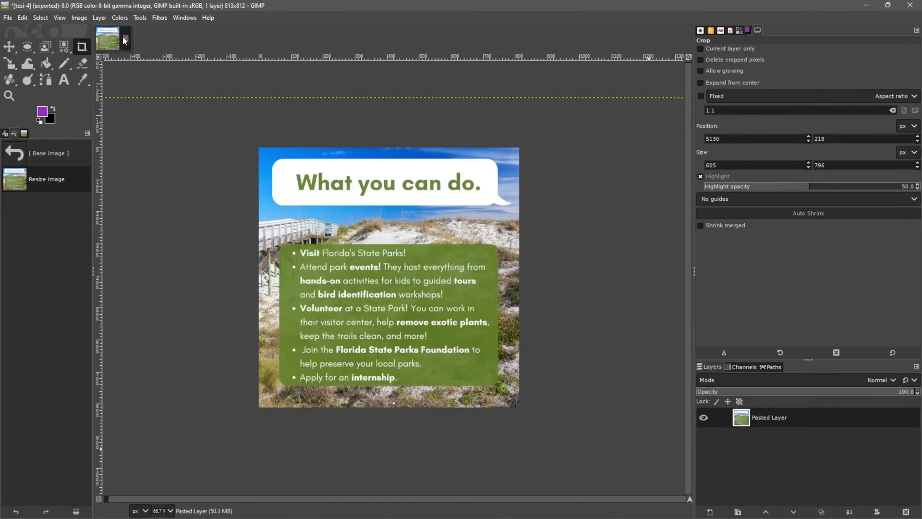
click(124, 38)
click(496, 327)
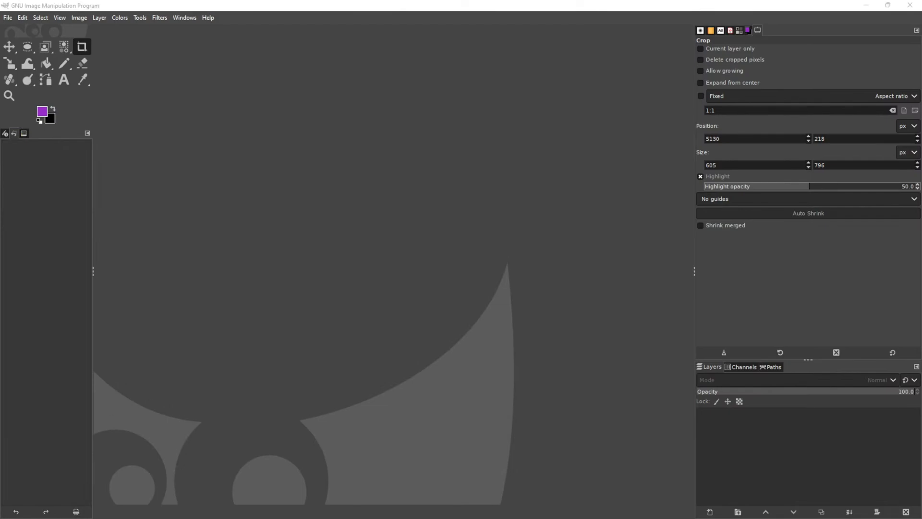
Step: Bring the 20200917 photo folder over GIMP and view clitoria (2).JPG in a maximized photo viewer
drag(0, 326, 411, 46)
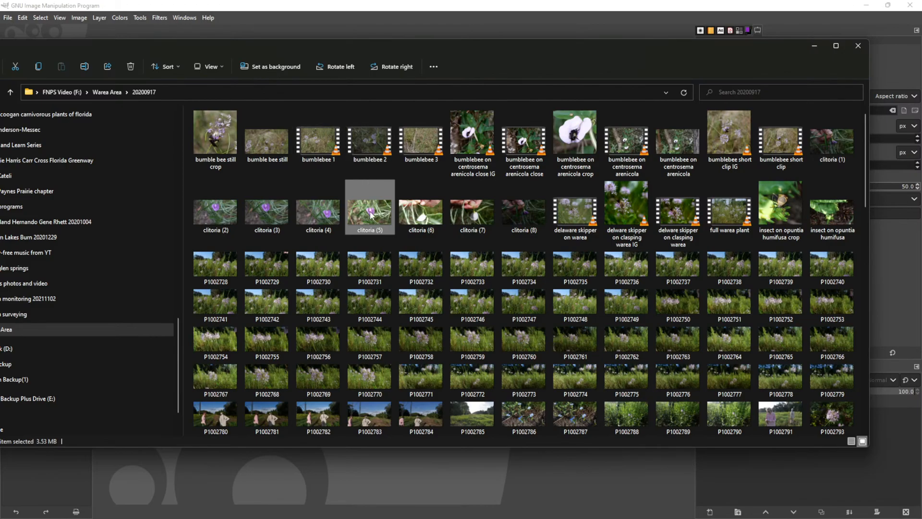
mouse_move(371, 215)
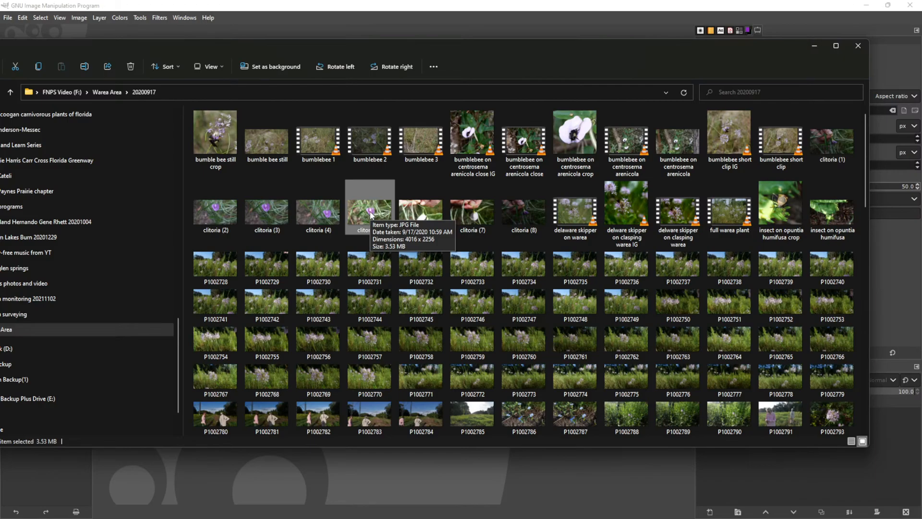
click(217, 208)
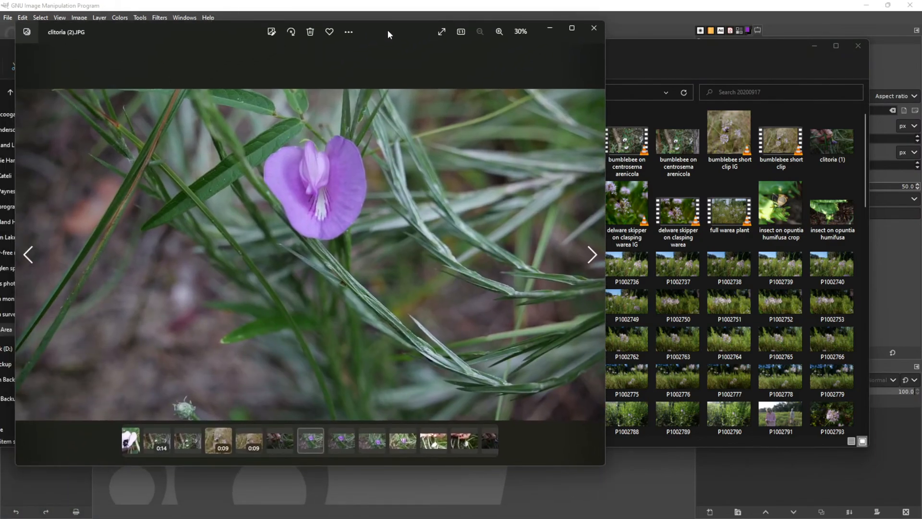
double_click(388, 30)
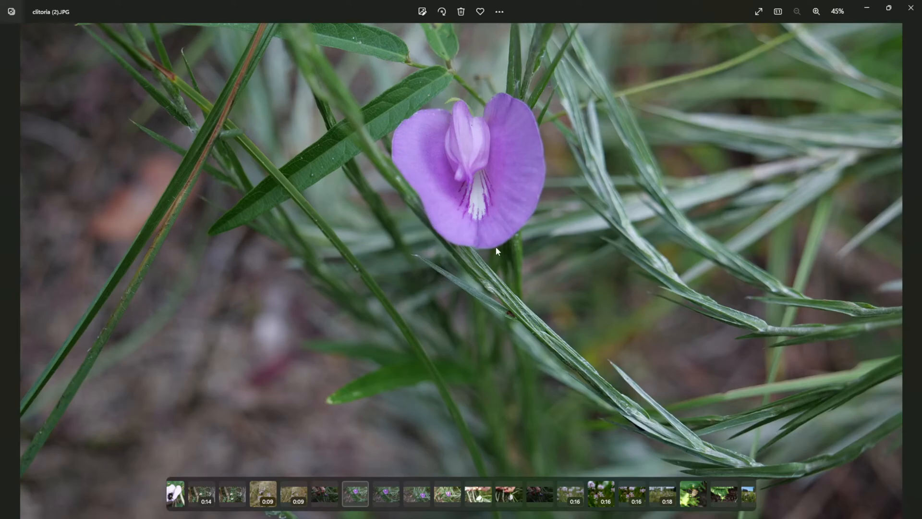
Step: Compare the photos from clitoria (2) to clitoria (6), return to clitoria (3), and close the photo viewer
key(Right)
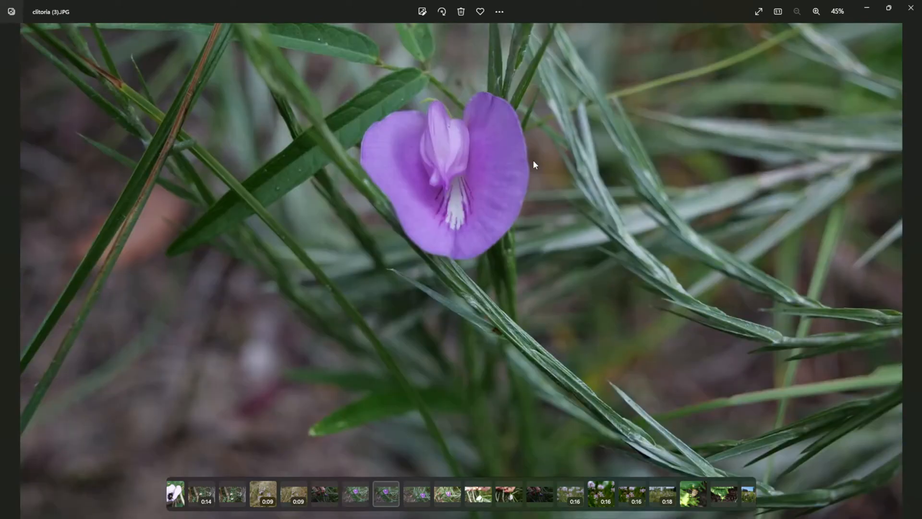
key(Right)
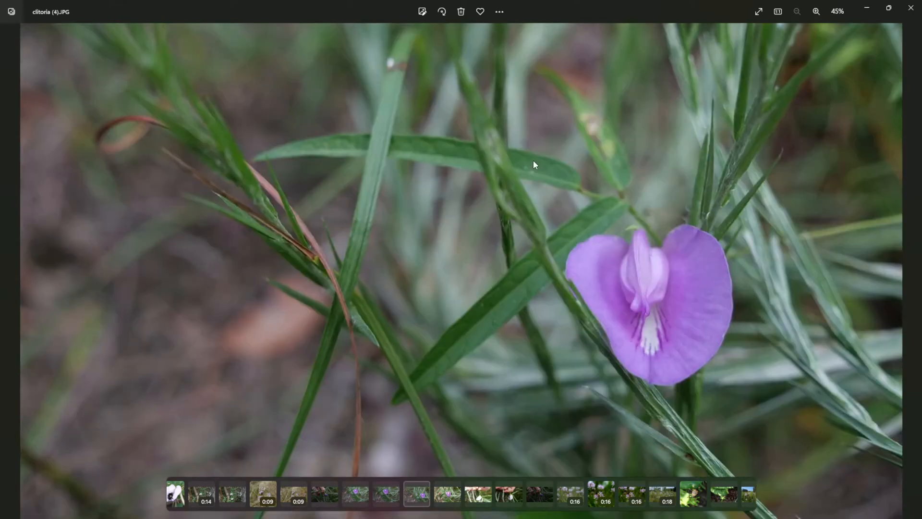
key(Right)
key(Right)
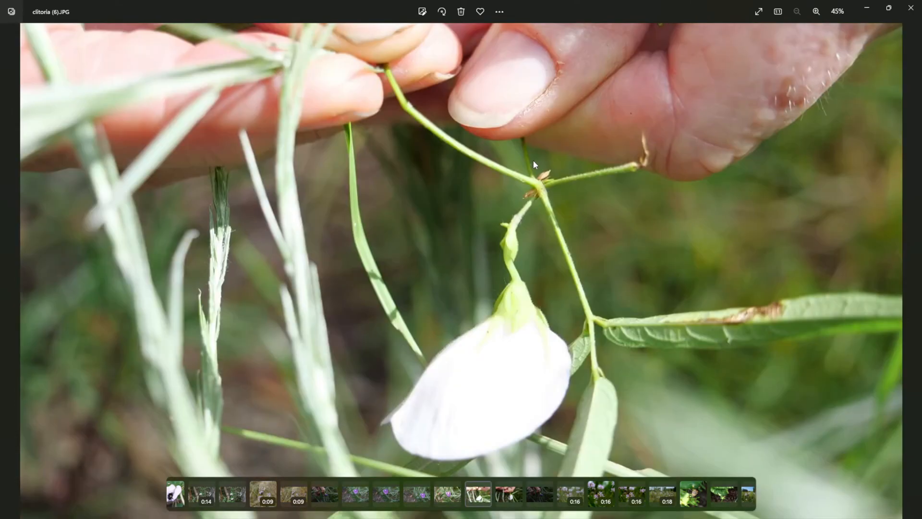
key(Left)
key(Left)
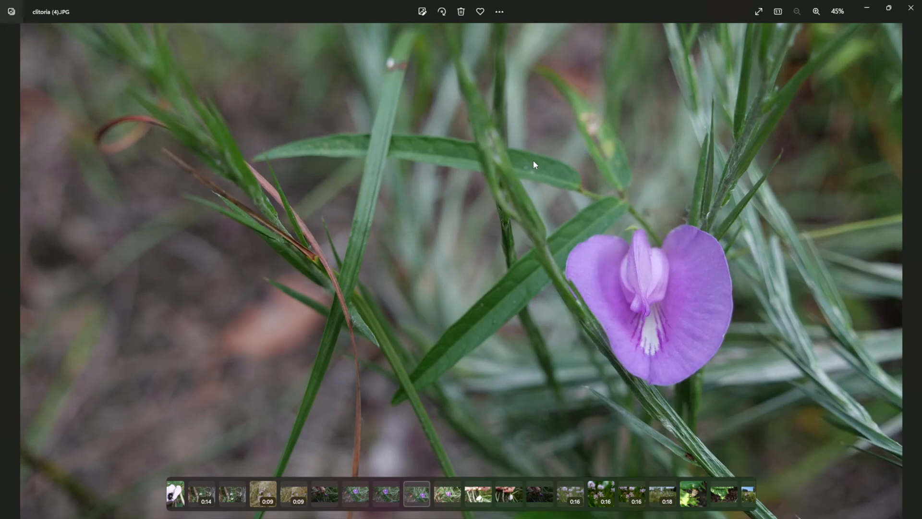
key(Right)
key(Left)
key(Left)
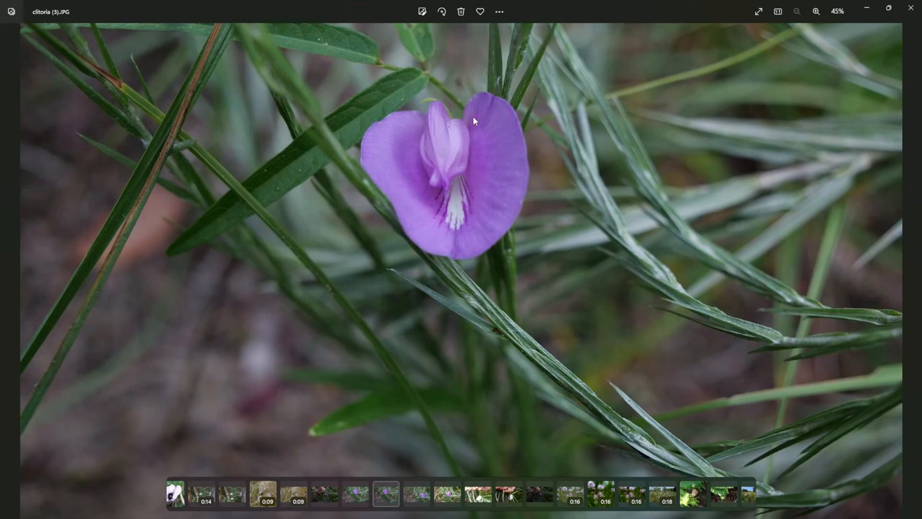
click(889, 8)
click(594, 28)
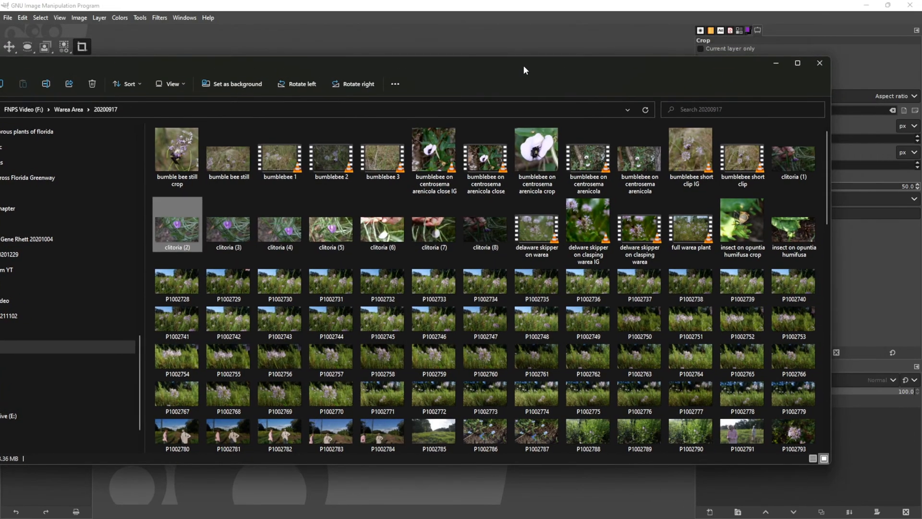
Step: Move the folder window aside and open clitoria (3).JPG from it as an image in GIMP
drag(544, 62, 658, 139)
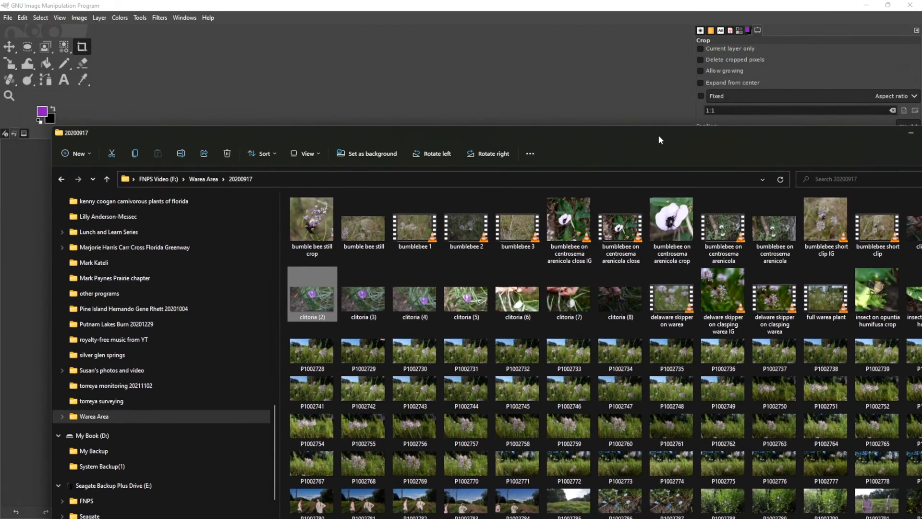
click(370, 301)
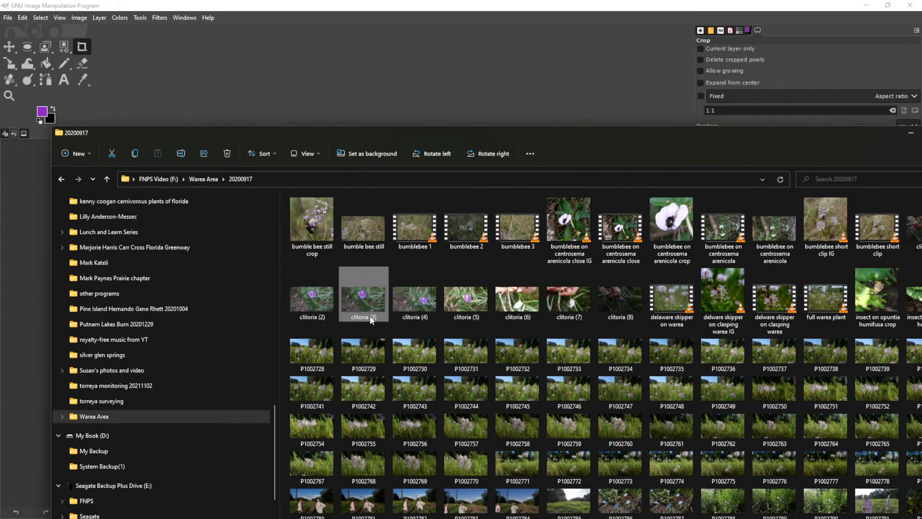
drag(370, 301, 409, 114)
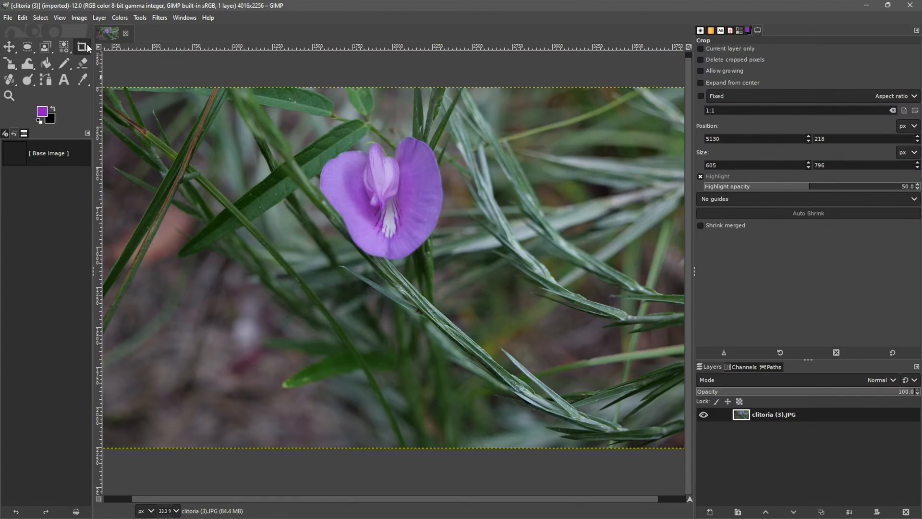
click(10, 48)
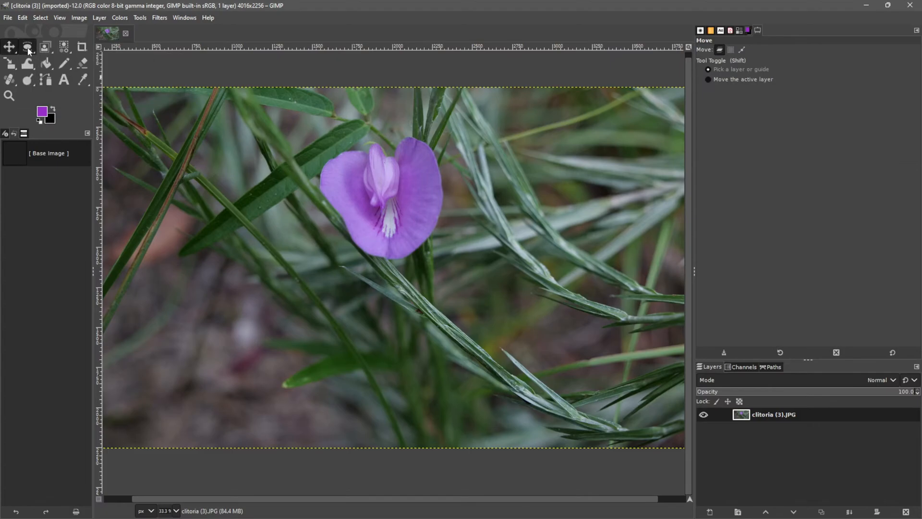
click(28, 50)
click(82, 47)
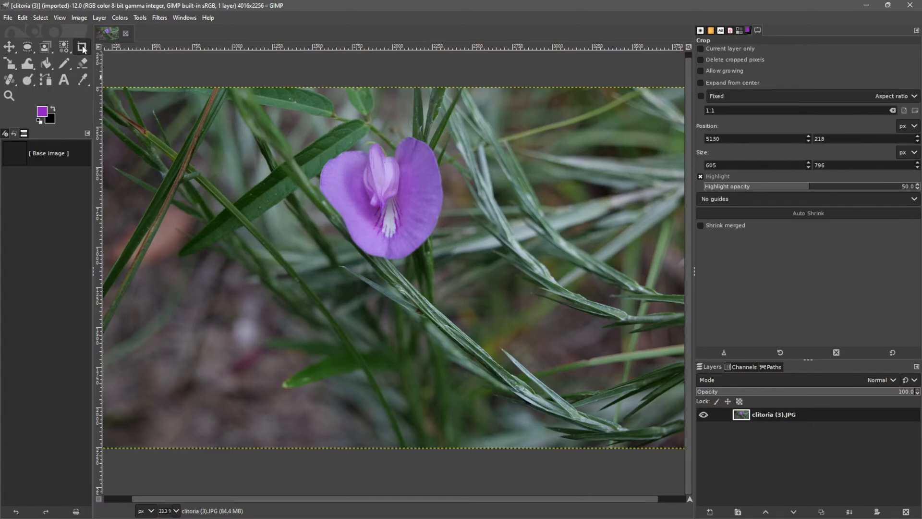
click(63, 64)
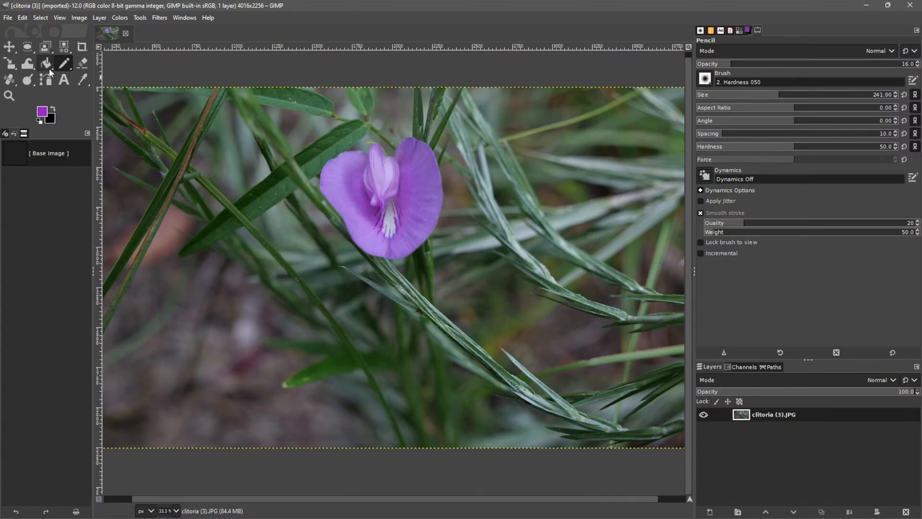
Step: Select a circular area about 1062 px across centred on the purple flower, using Ellipse Select with the 1:1 ratio
click(30, 47)
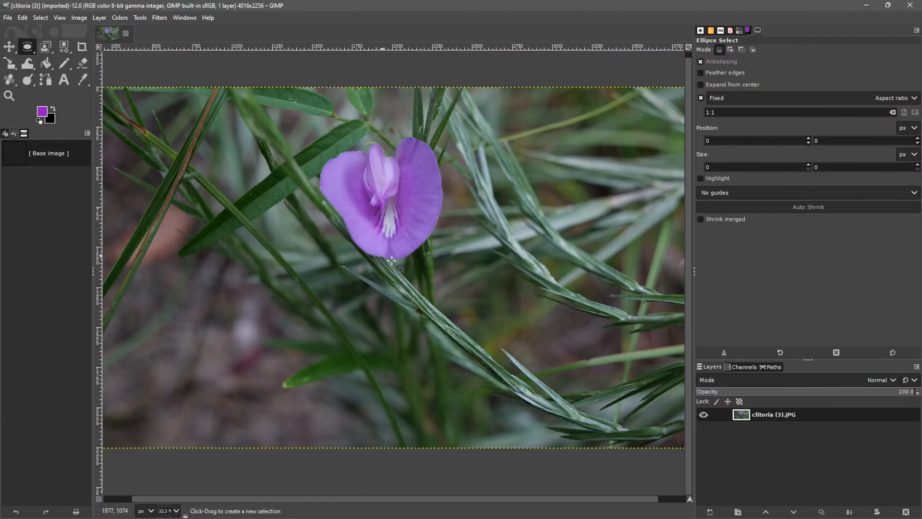
drag(281, 112, 464, 296)
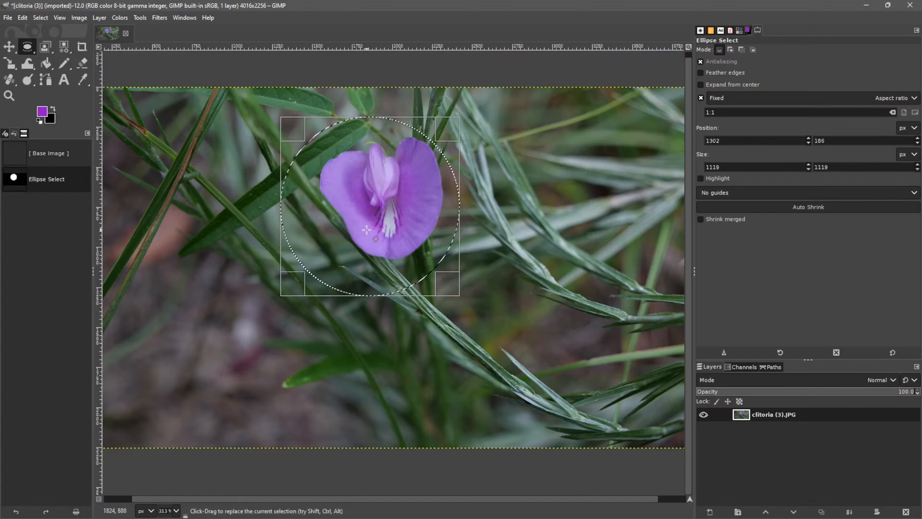
drag(357, 223, 371, 211)
drag(454, 268, 445, 257)
drag(389, 205, 392, 211)
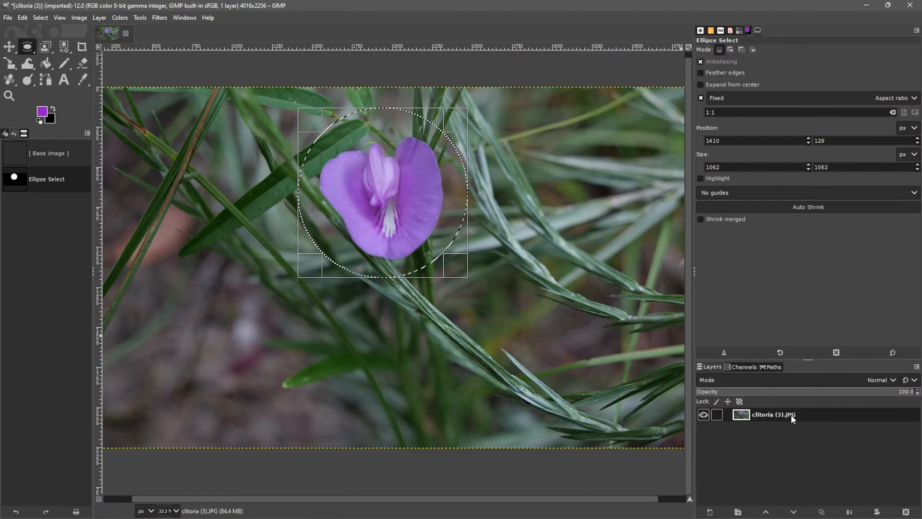
click(383, 194)
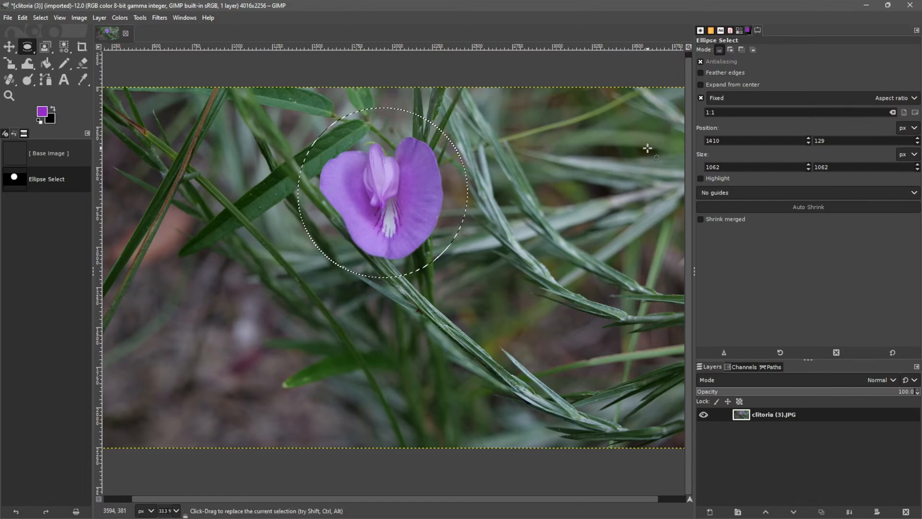
Step: Try clearing the inside of the circle, undo that, and invert the selection to cover everything outside it
key(Delete)
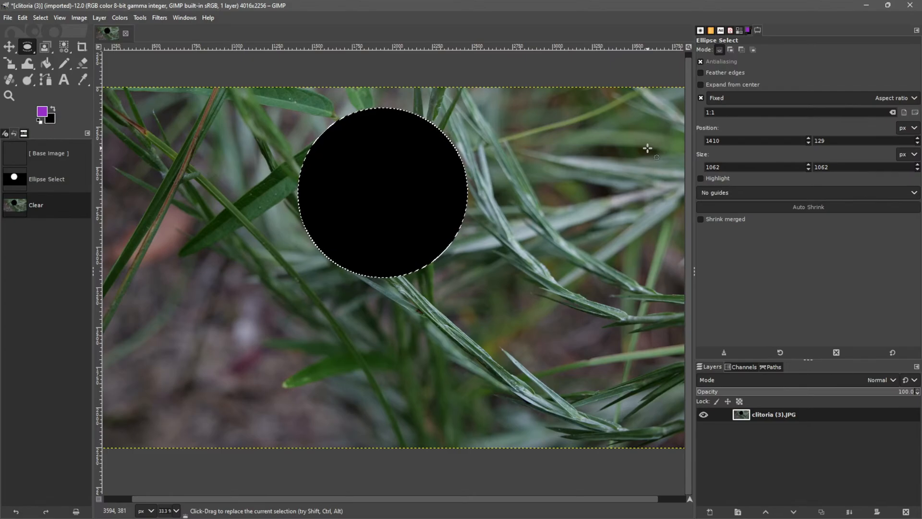
key(ctrl+z)
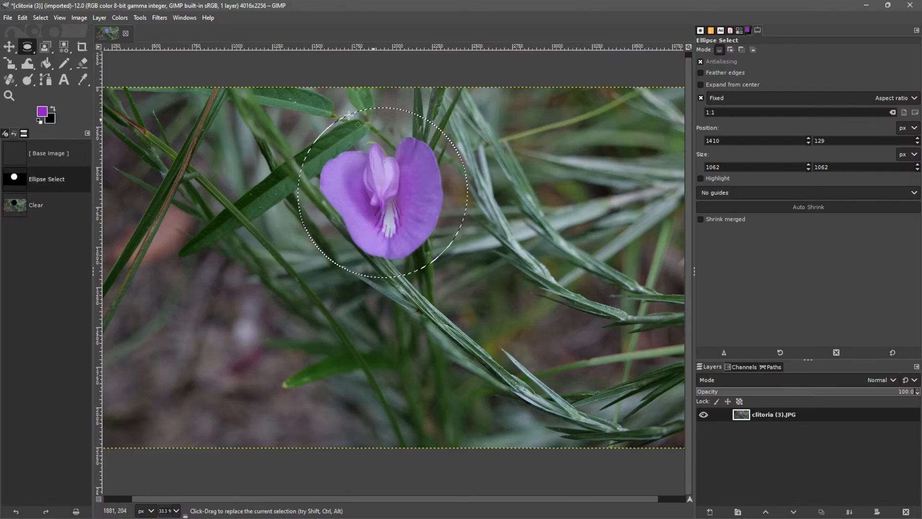
click(40, 18)
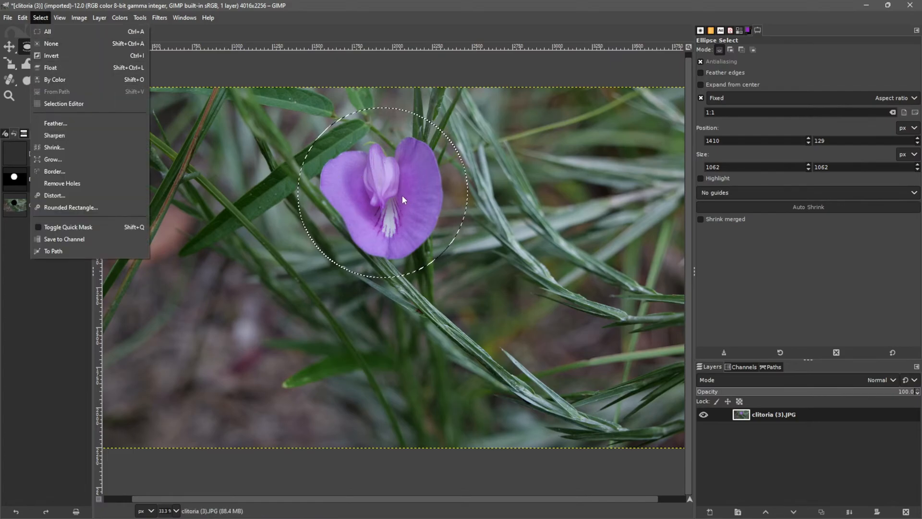
click(56, 56)
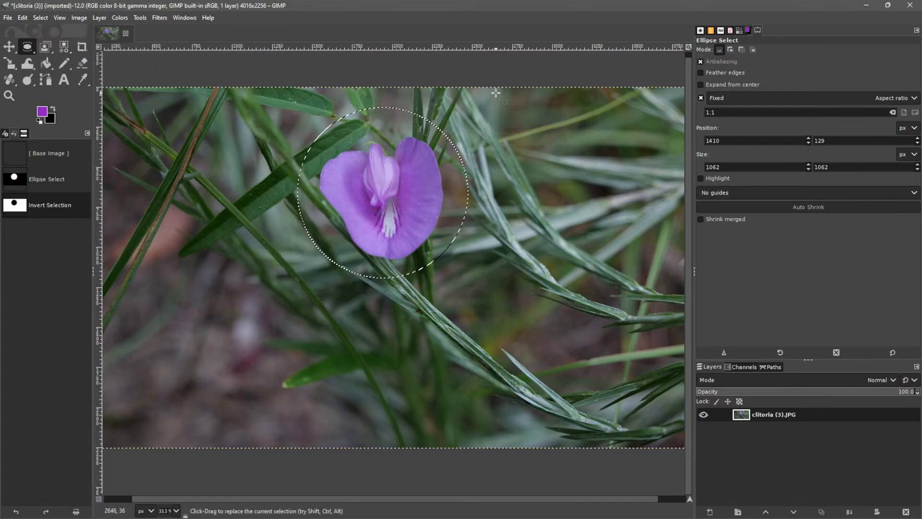
Step: Try clearing the area outside the circle, undo it, and briefly hide the photo layer to check the transparency beneath
key(Delete)
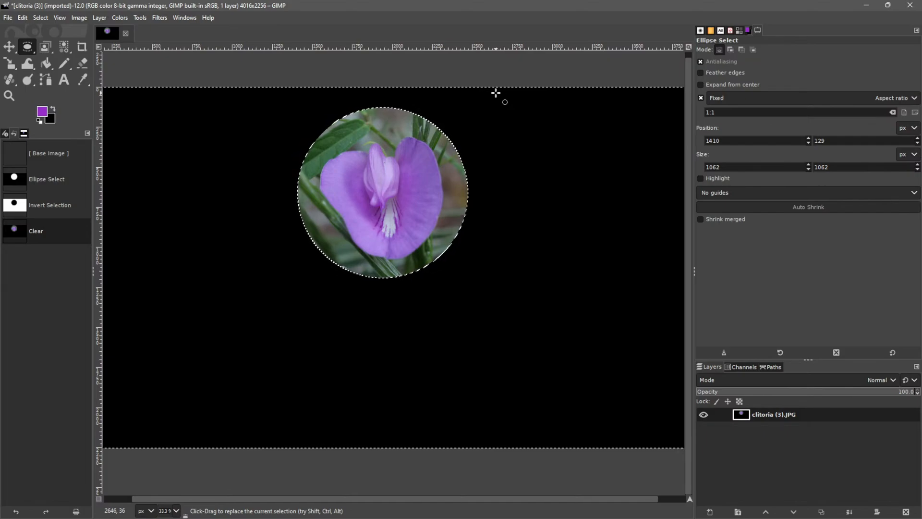
key(ctrl+z)
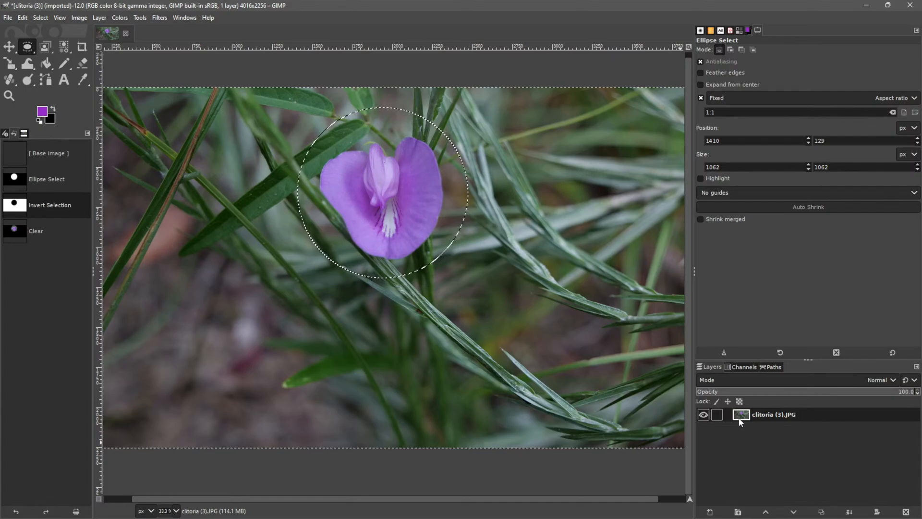
click(703, 413)
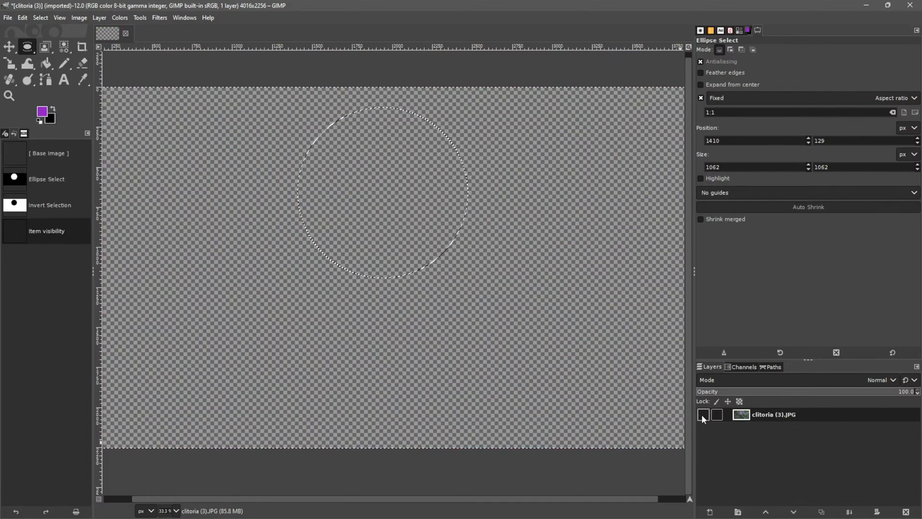
click(702, 415)
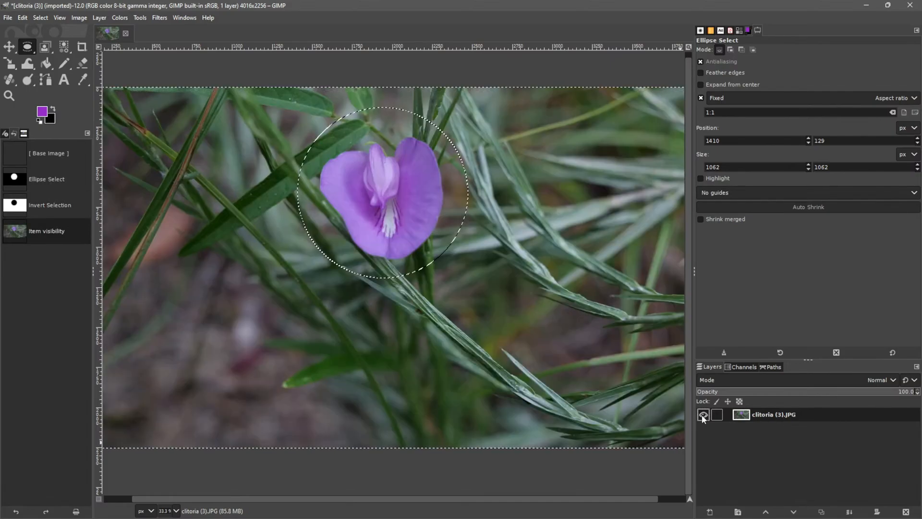
Step: Add an alpha channel to the clitoria (3).JPG layer and clear everything outside the circle, leaving nothing selected
right_click(752, 421)
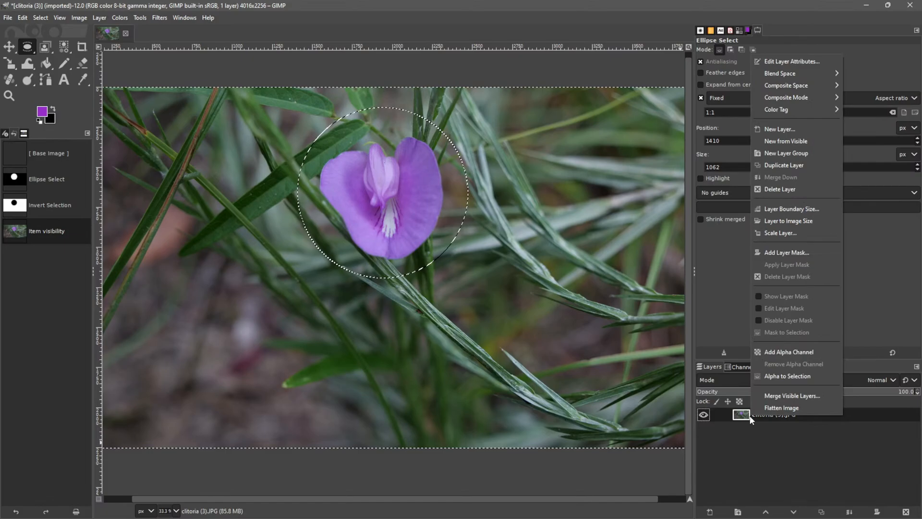
click(809, 352)
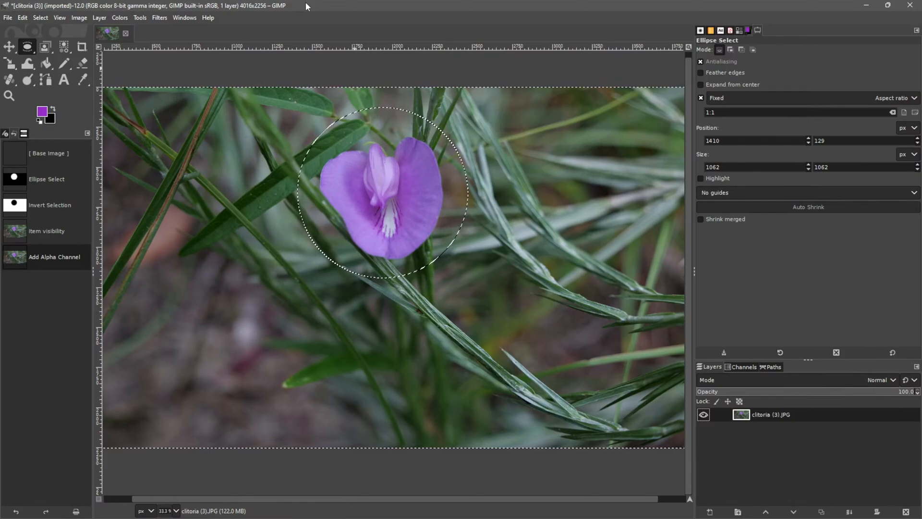
key(Delete)
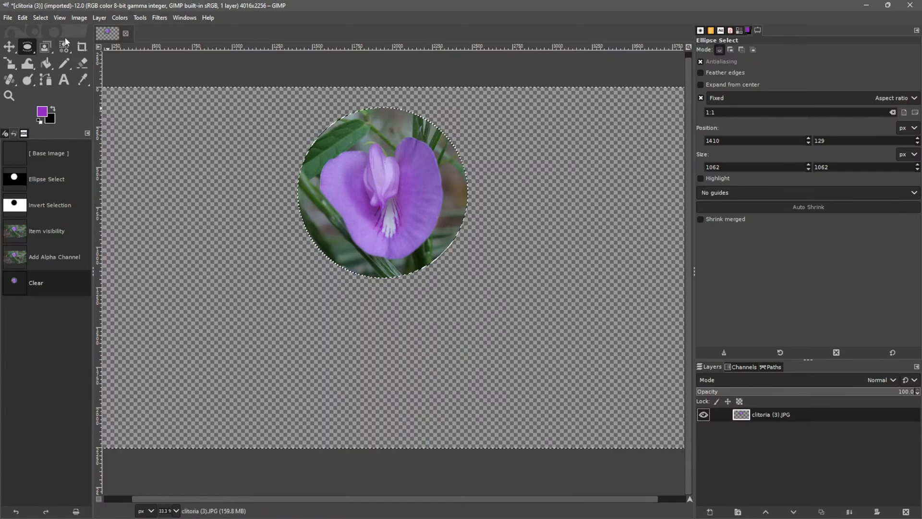
click(38, 18)
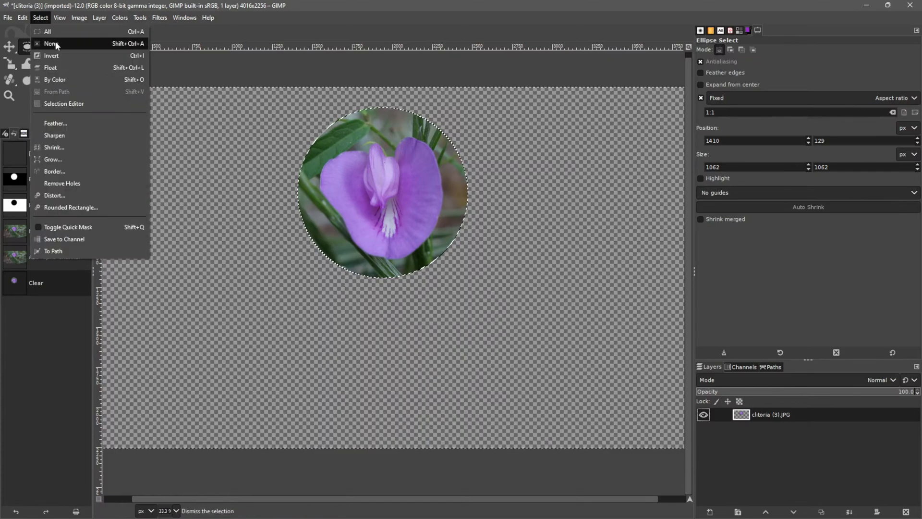
click(51, 43)
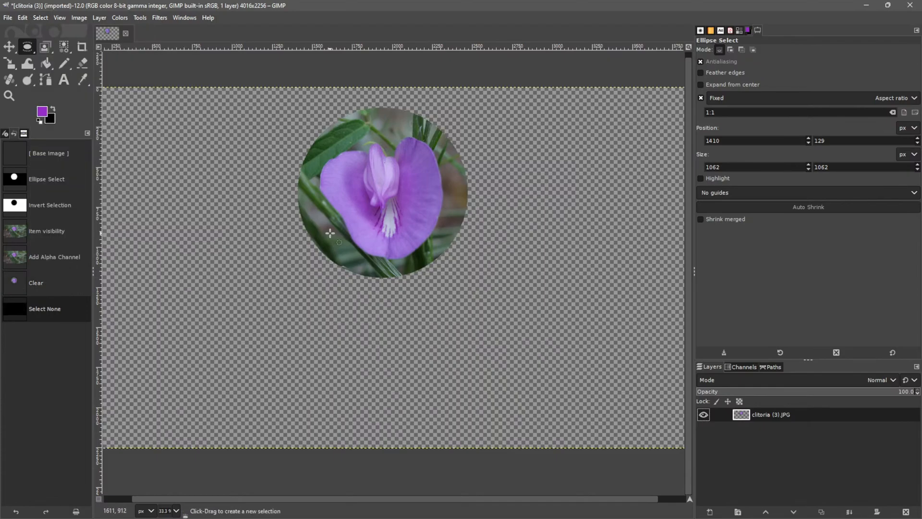
Step: Crop the image closely around the flower circle to a fixed 1:1 square of about 1092 px
click(82, 47)
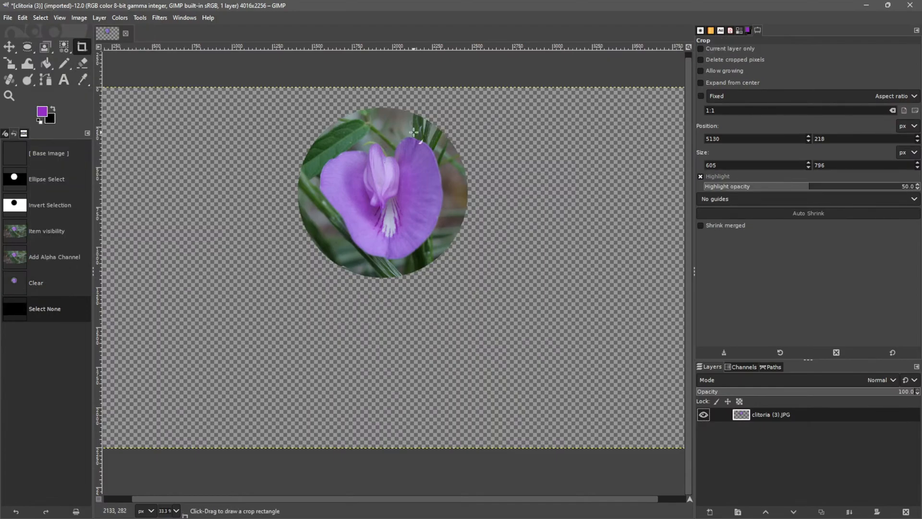
drag(287, 104, 477, 284)
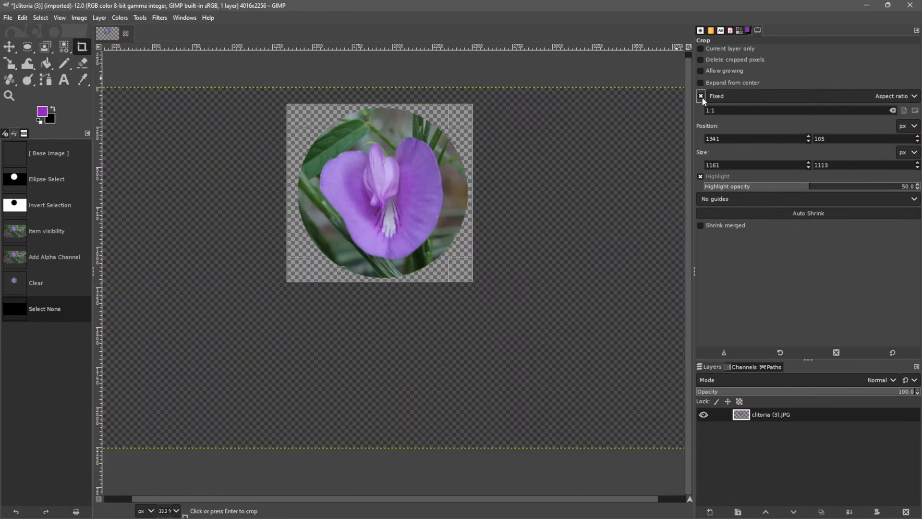
drag(298, 111, 307, 113)
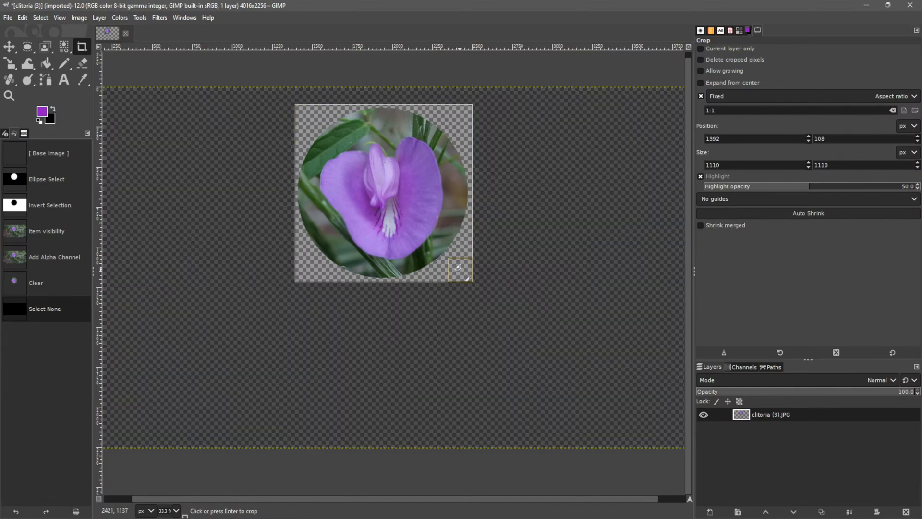
drag(461, 263, 455, 253)
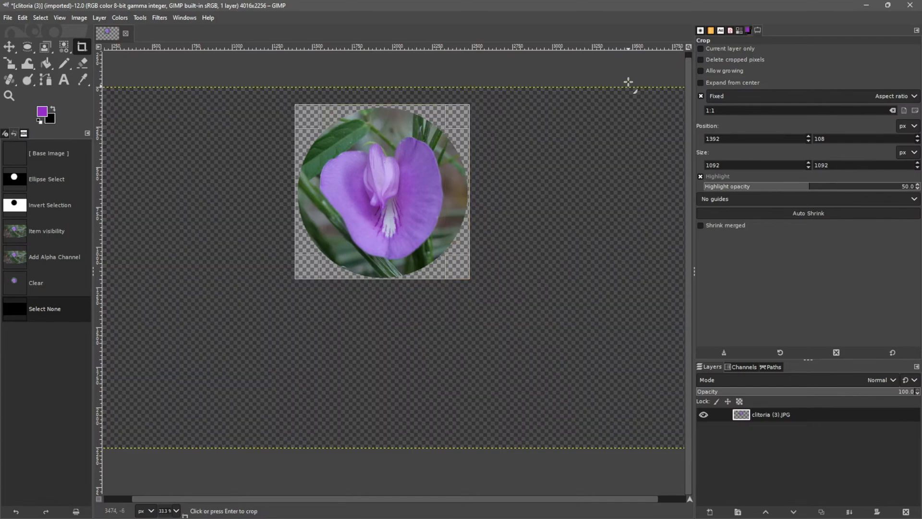
key(Return)
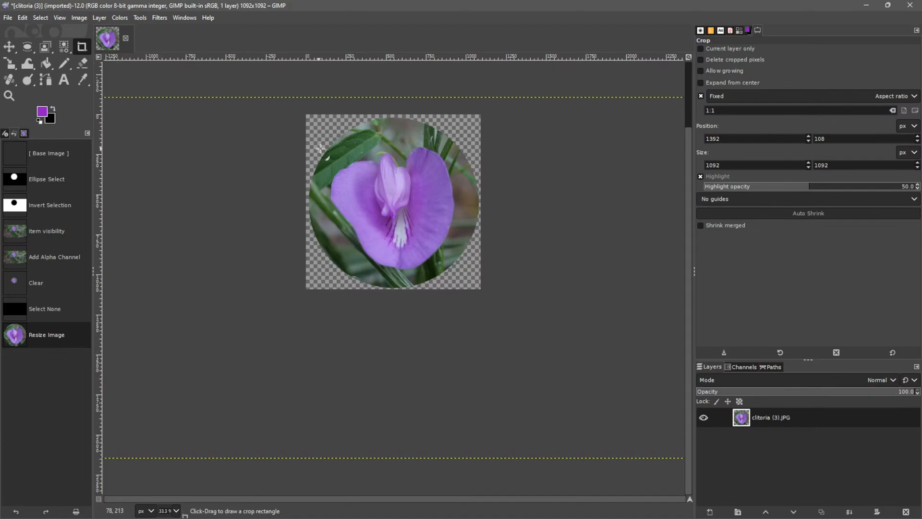
Step: Crop the square image slightly tighter around the circle, to 1080 × 1080 px
drag(309, 118, 530, 254)
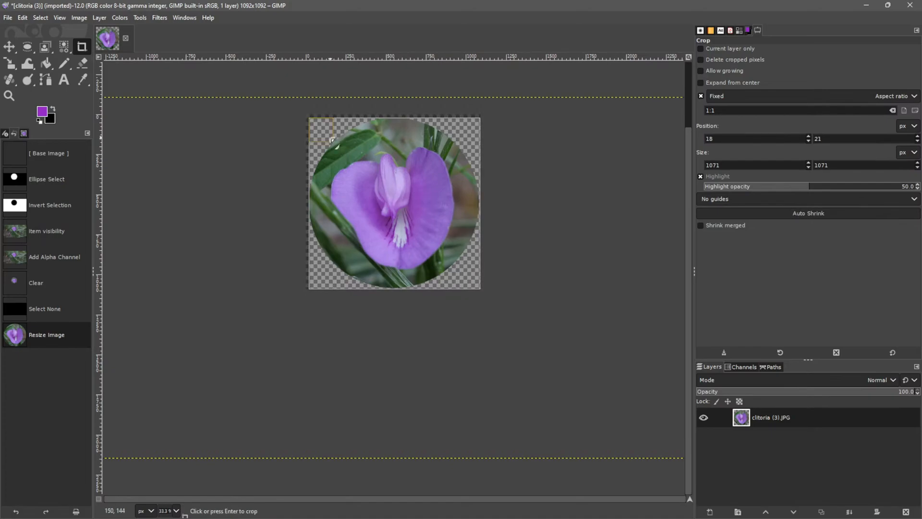
drag(330, 137, 328, 136)
key(Return)
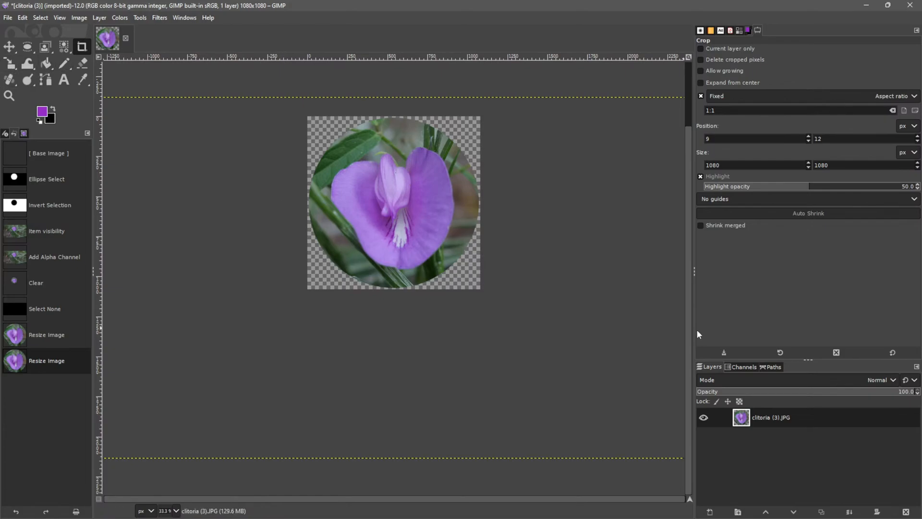
Step: Try clearing two circular areas along the upper edge of the flower circle with Ellipse Select, and undo the clears
click(32, 50)
click(29, 48)
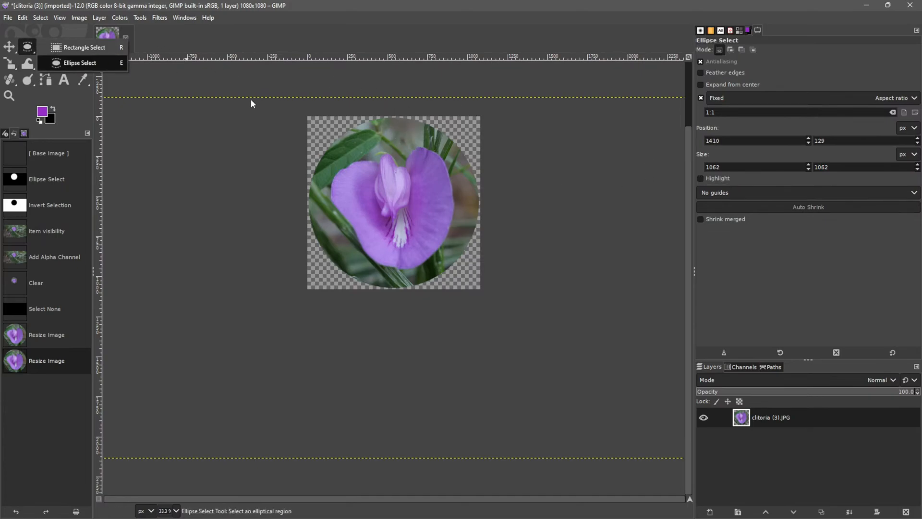
drag(326, 124, 375, 102)
key(Delete)
key(Delete)
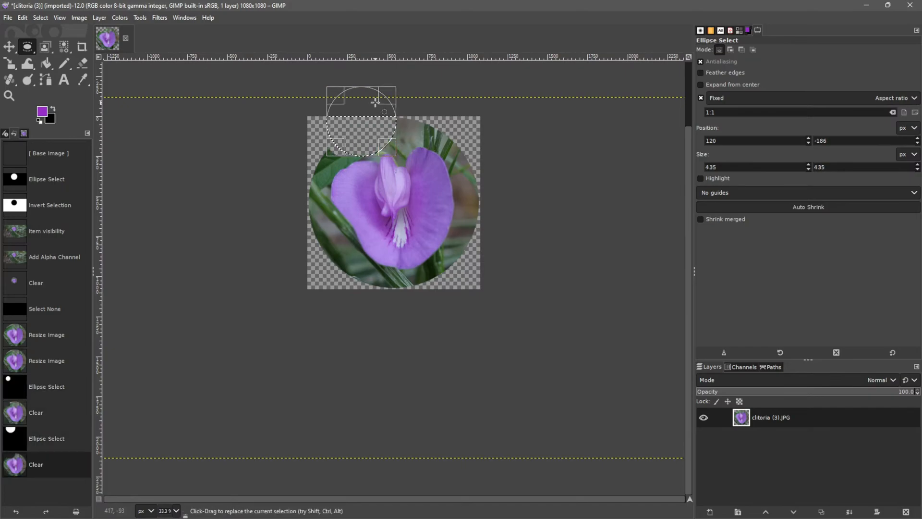
key(ctrl+z)
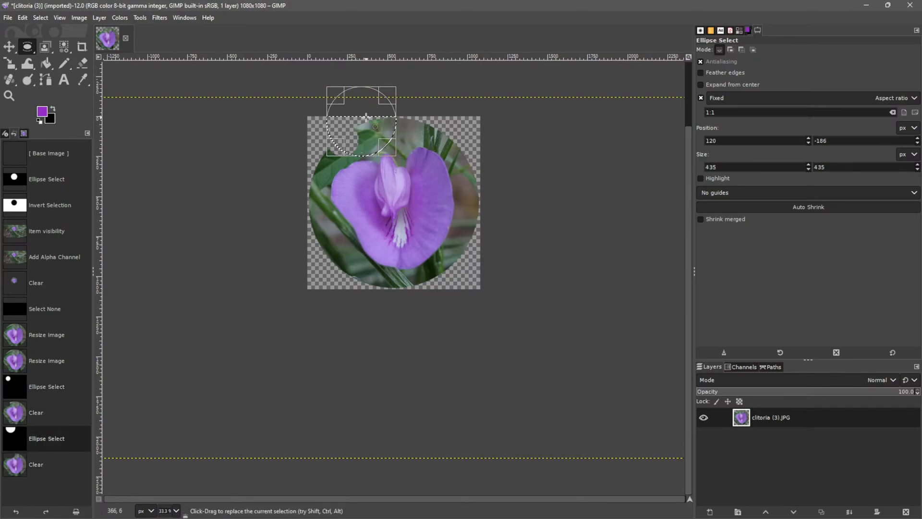
key(ctrl+z)
key(ctrl+z)
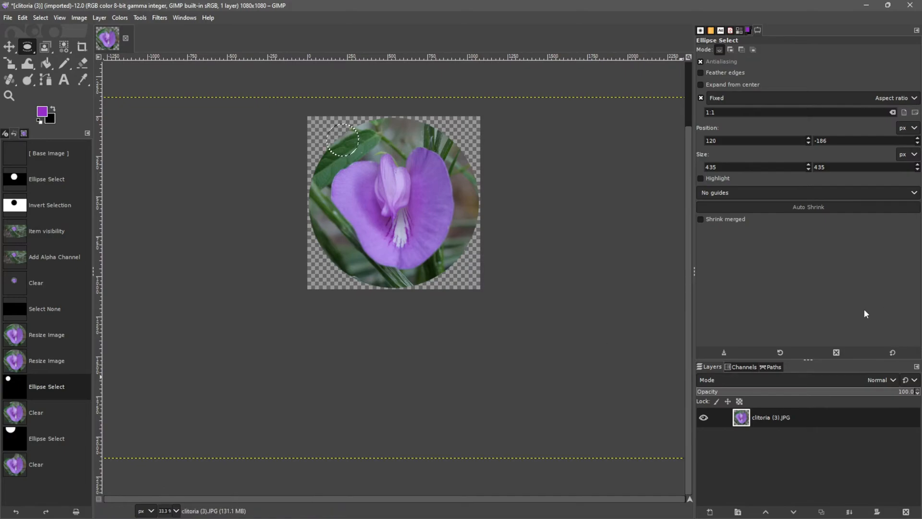
Step: Choose the Pencil with default black and white colours and add a White (full opacity) layer mask to the clitoria (3).JPG layer
click(68, 61)
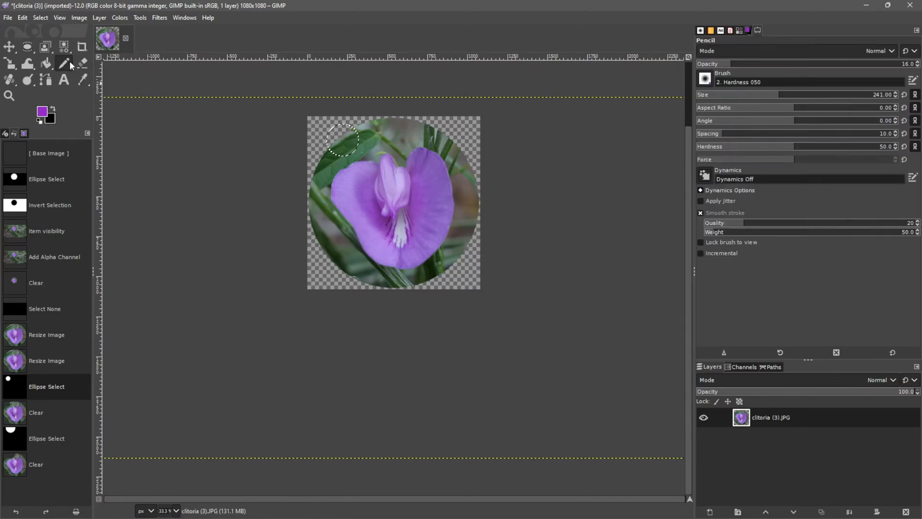
click(39, 121)
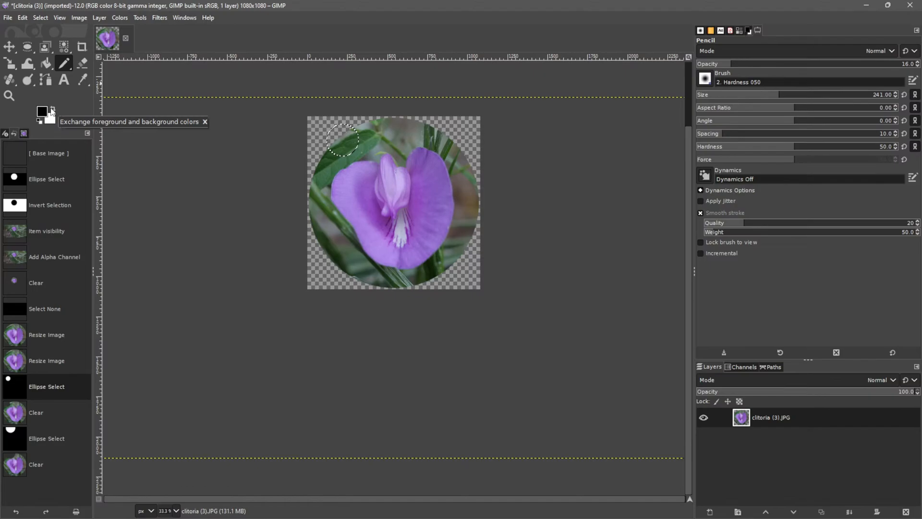
right_click(745, 420)
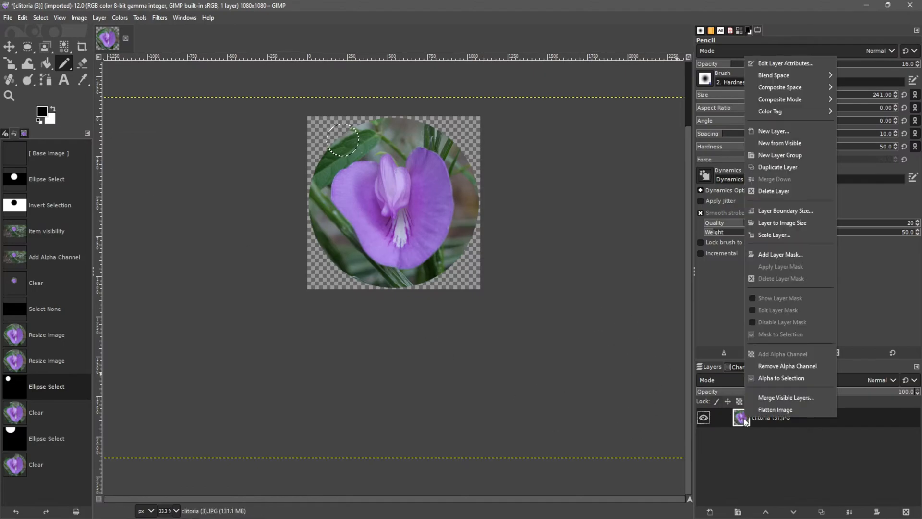
click(781, 255)
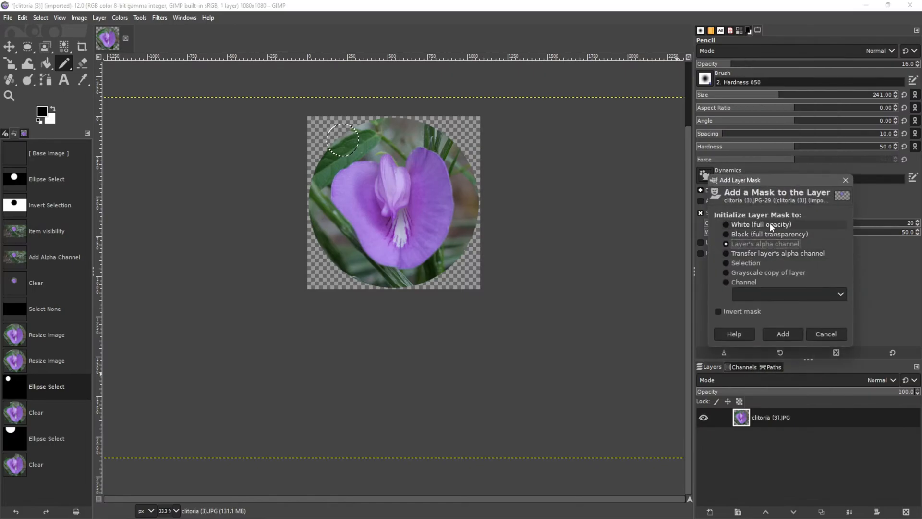
click(729, 245)
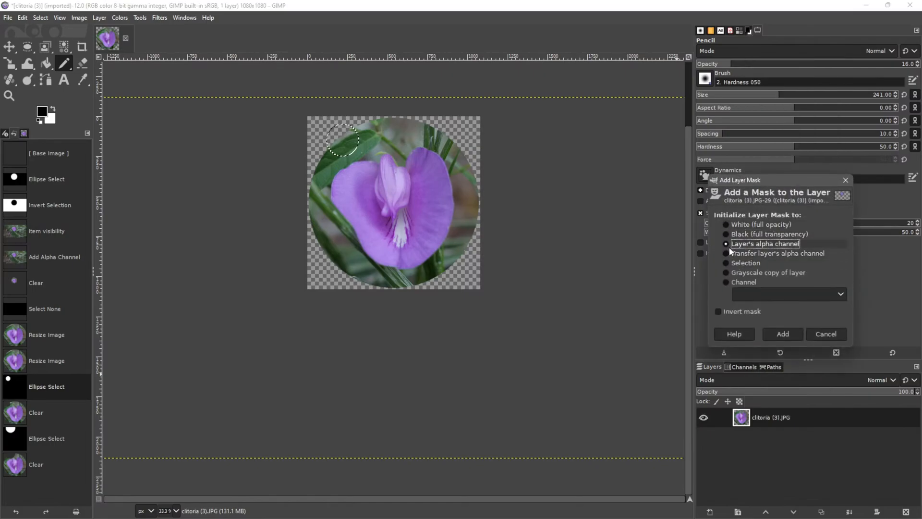
click(761, 225)
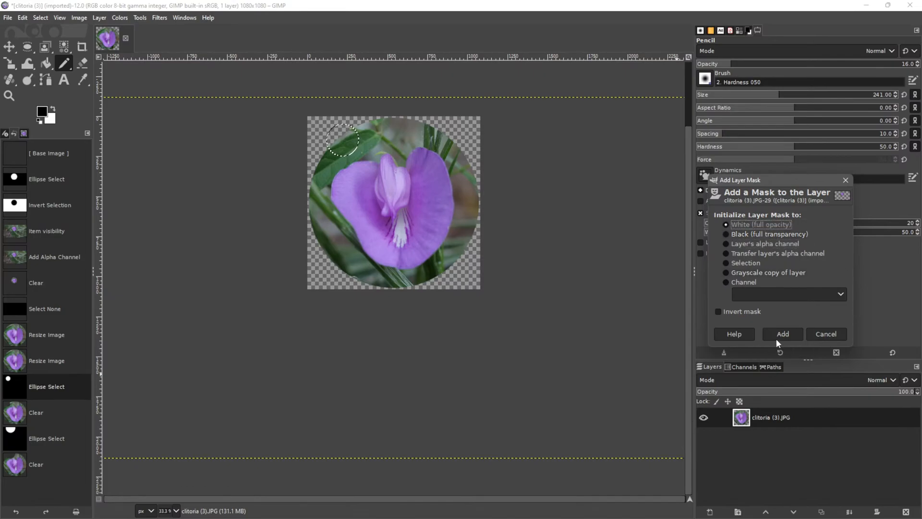
click(777, 333)
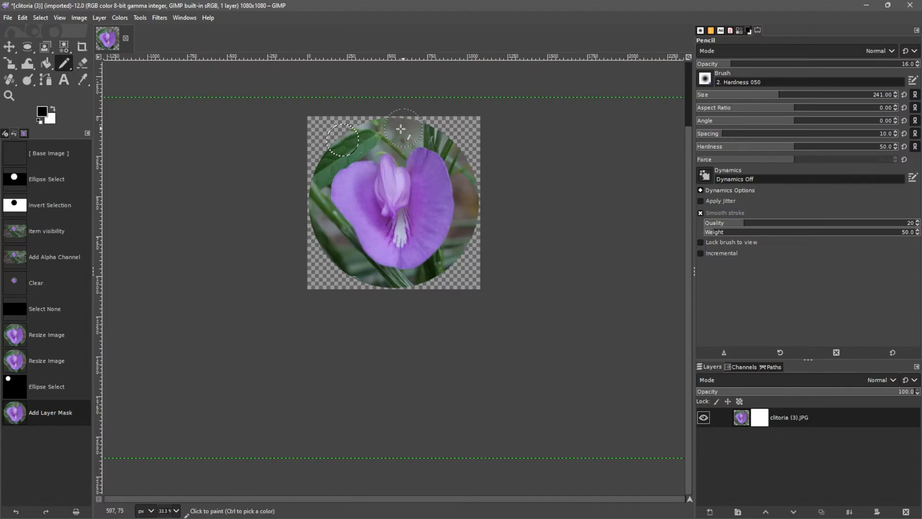
Step: Dab black on the layer mask across the upper part of the flower circle with the Pencil at 16% opacity
click(27, 20)
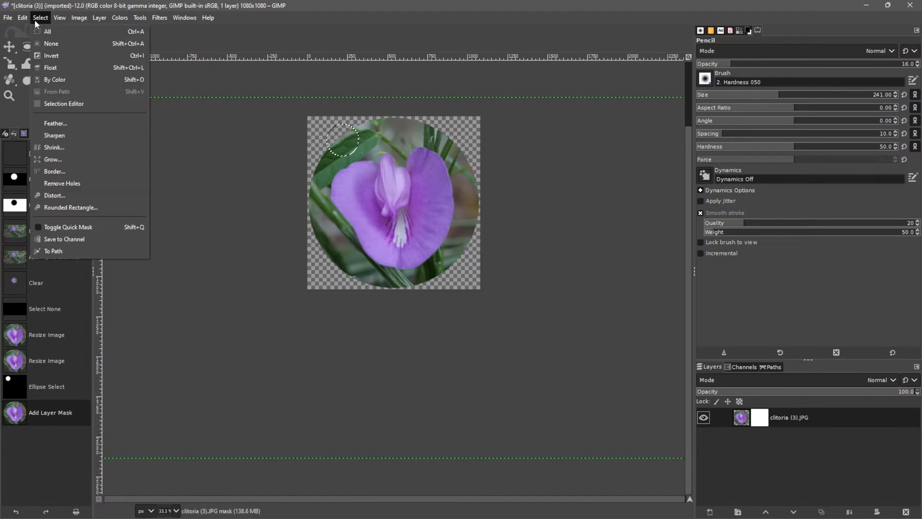
click(34, 19)
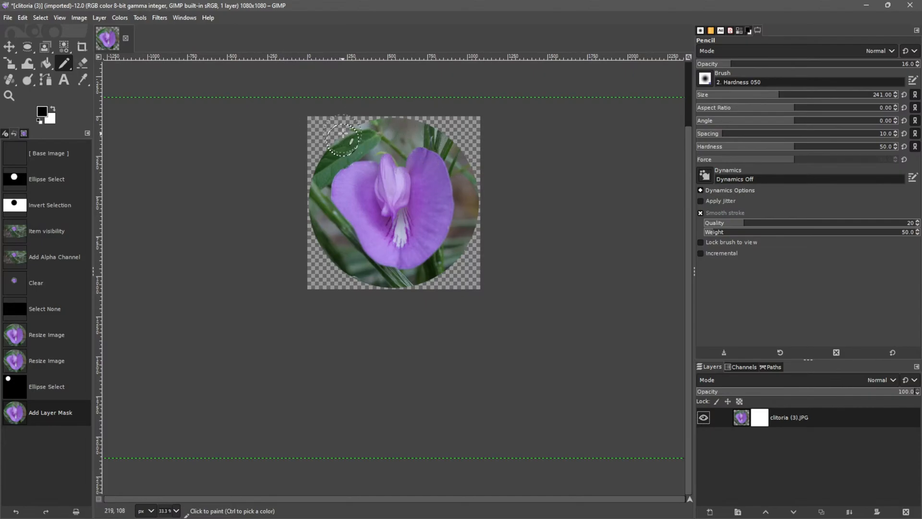
drag(437, 123, 424, 112)
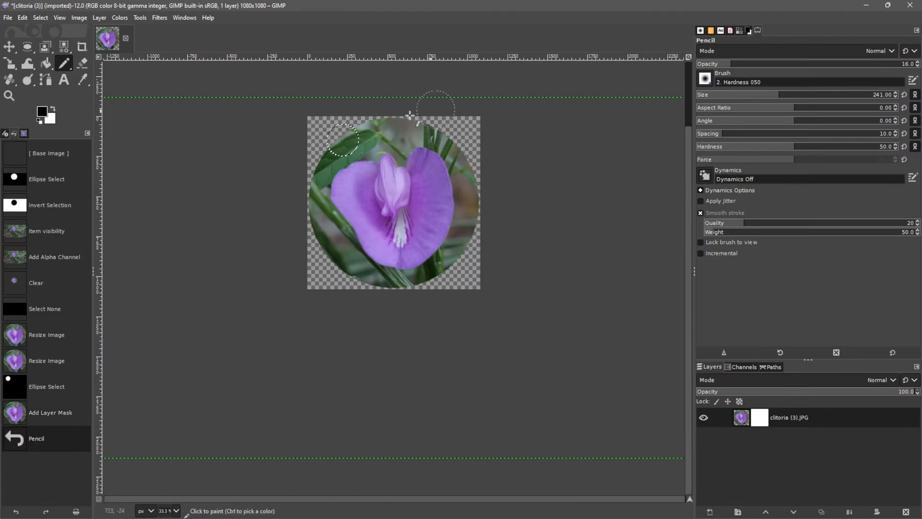
click(410, 123)
click(407, 130)
click(409, 130)
click(410, 130)
click(379, 136)
click(353, 143)
click(356, 142)
click(423, 129)
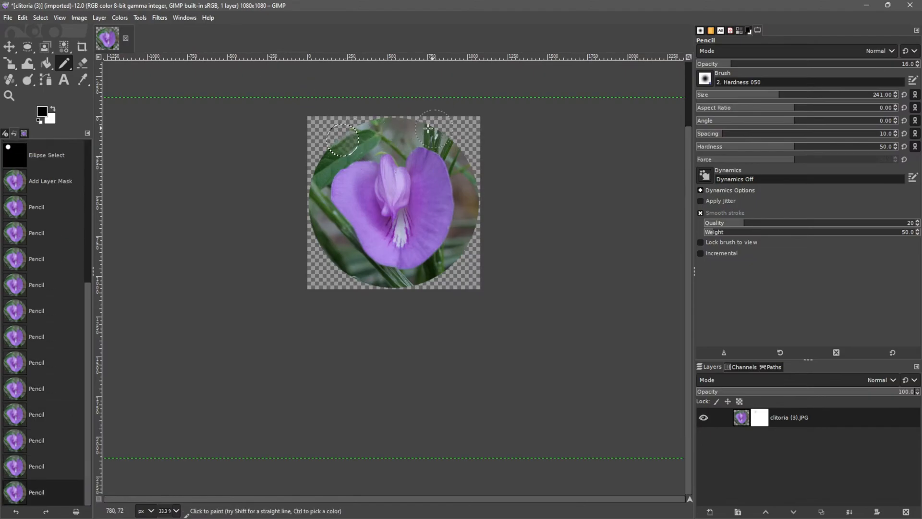
click(427, 128)
click(385, 135)
click(352, 140)
click(347, 139)
click(353, 139)
click(393, 136)
click(430, 136)
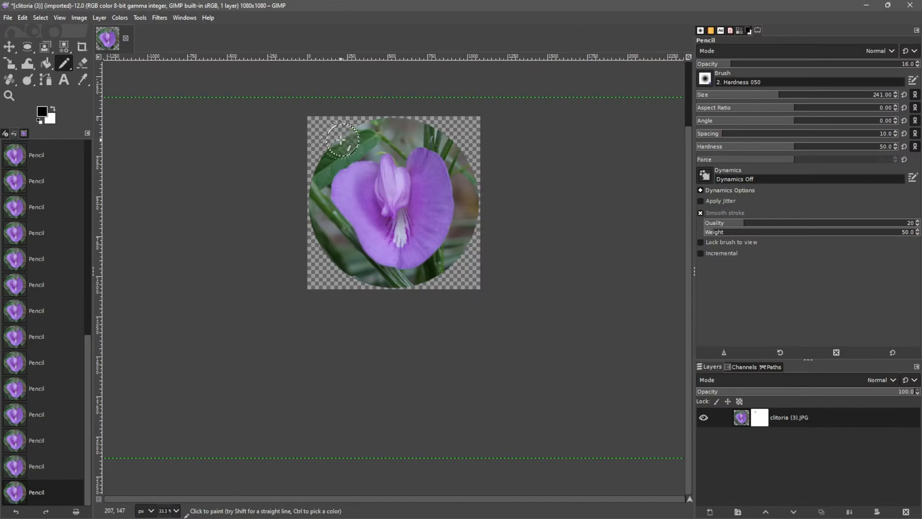
Step: Set the Pencil to 100 opacity with the 2. Hardness 100 brush, and remove the active selection
drag(762, 67, 921, 59)
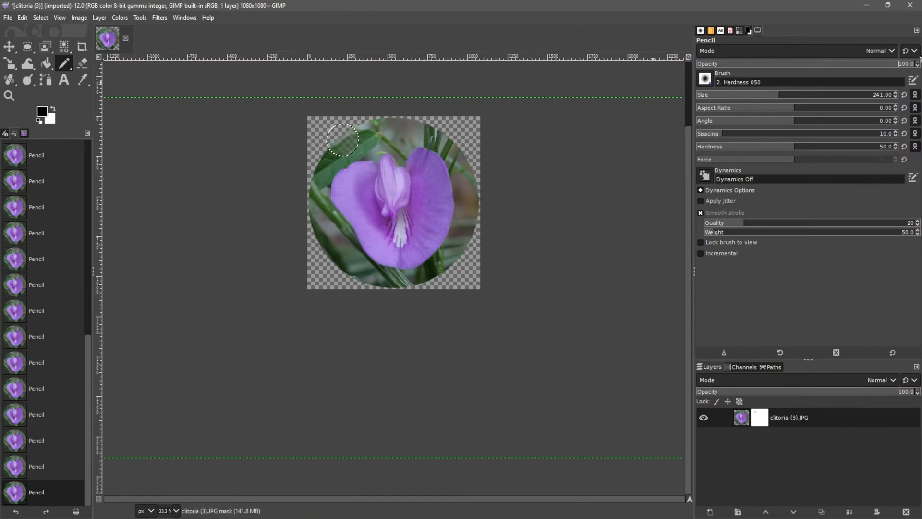
click(705, 79)
click(741, 106)
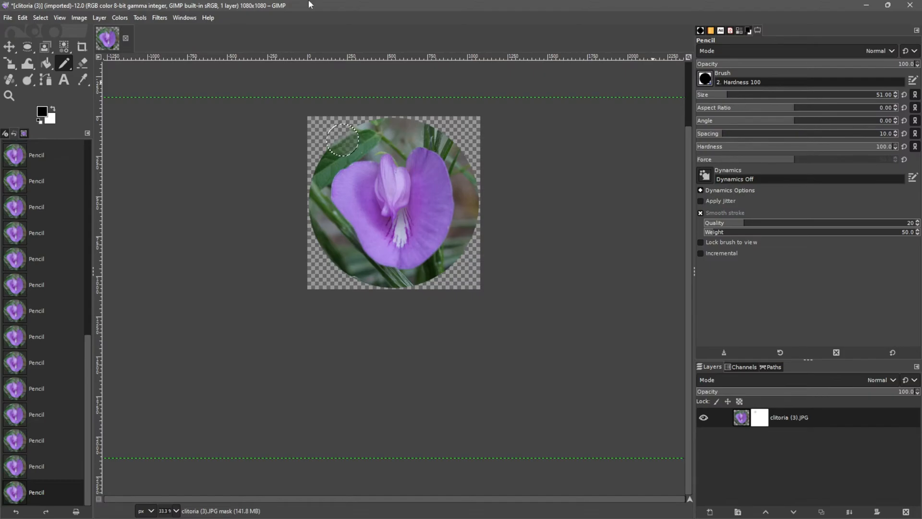
click(40, 17)
click(47, 41)
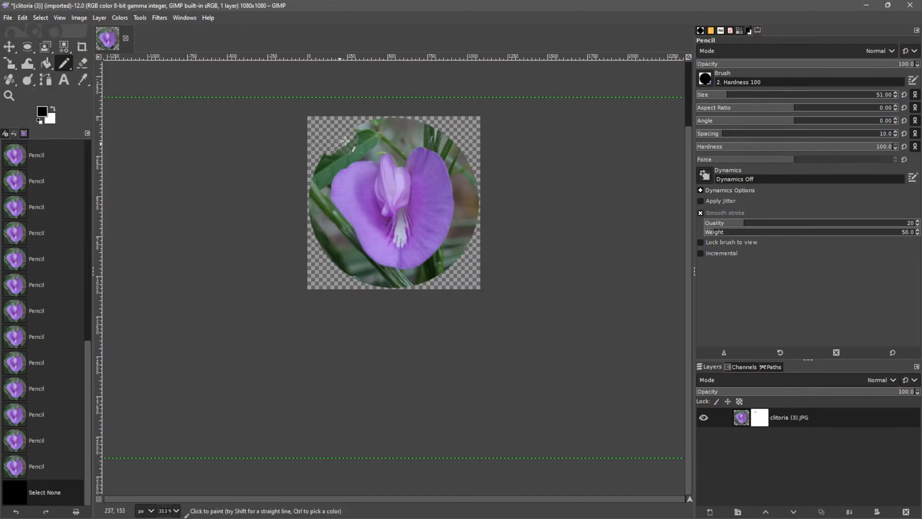
Step: Paint black on the layer mask to hide the background above and along both sides of the purple flower
mouse_move(351, 139)
mouse_down()
mouse_move(379, 128)
mouse_move(368, 121)
mouse_up()
mouse_move(333, 155)
mouse_down()
mouse_move(363, 152)
mouse_move(400, 118)
mouse_move(382, 126)
mouse_move(425, 125)
mouse_move(463, 148)
mouse_move(425, 128)
mouse_move(450, 130)
mouse_move(390, 145)
mouse_move(413, 129)
mouse_move(393, 139)
mouse_move(428, 141)
mouse_move(452, 157)
mouse_move(425, 133)
mouse_move(450, 150)
mouse_move(465, 251)
mouse_move(471, 199)
mouse_move(462, 154)
mouse_move(479, 220)
mouse_move(460, 152)
mouse_move(469, 235)
mouse_up()
click(175, 510)
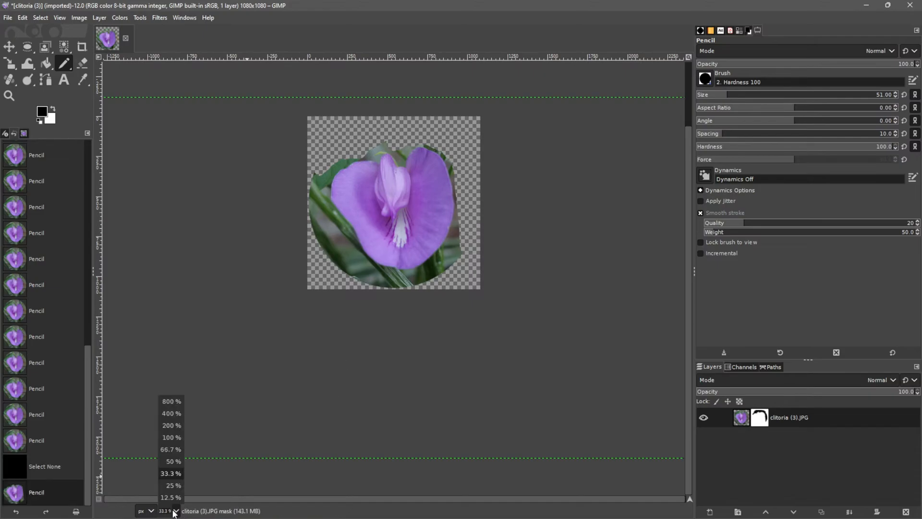
click(171, 461)
mouse_move(302, 151)
mouse_down()
mouse_move(274, 244)
mouse_move(283, 152)
mouse_move(270, 193)
mouse_move(301, 282)
mouse_move(291, 245)
mouse_move(266, 222)
mouse_move(265, 164)
mouse_move(274, 143)
mouse_move(273, 158)
mouse_move(309, 140)
mouse_up()
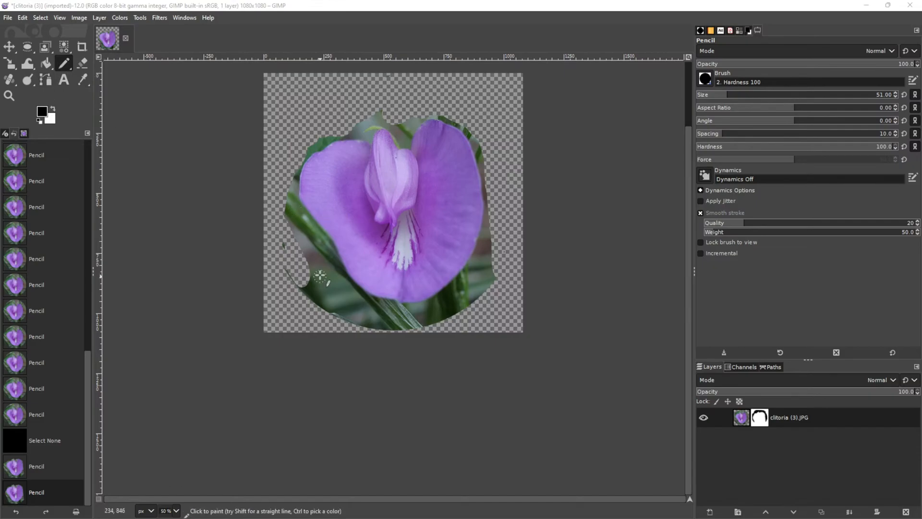
Step: Mask out the leaves at the flower's lower left in black, and paint them back in with white
mouse_move(300, 232)
mouse_down()
mouse_move(347, 310)
mouse_move(377, 331)
mouse_move(288, 287)
mouse_move(279, 265)
mouse_move(345, 320)
mouse_move(284, 255)
mouse_move(287, 243)
mouse_move(334, 292)
mouse_move(298, 262)
mouse_up()
click(54, 110)
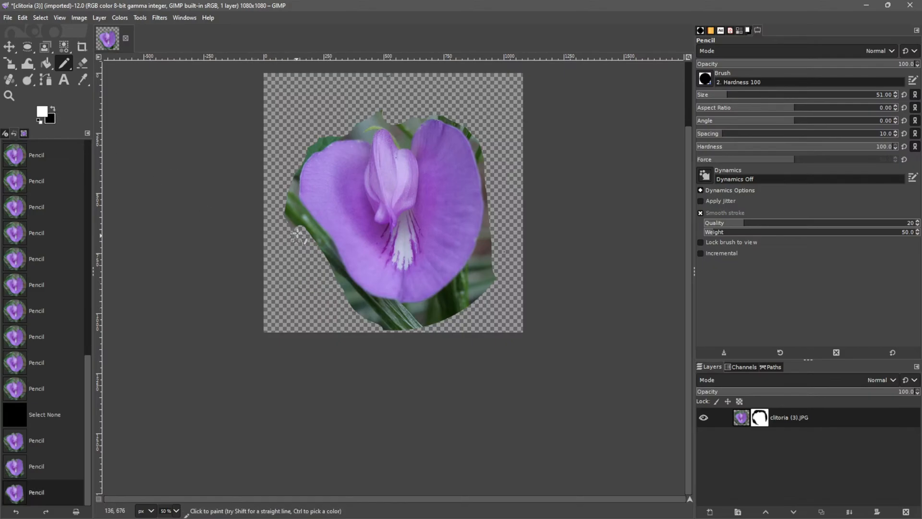
mouse_move(294, 229)
mouse_down()
mouse_move(278, 253)
mouse_move(294, 296)
mouse_move(298, 256)
mouse_move(283, 217)
mouse_move(337, 277)
mouse_move(332, 300)
mouse_move(317, 250)
mouse_move(294, 225)
mouse_move(348, 295)
mouse_move(327, 255)
mouse_move(356, 319)
mouse_move(347, 313)
mouse_move(358, 326)
mouse_move(361, 314)
mouse_move(369, 321)
mouse_move(299, 278)
mouse_move(309, 294)
mouse_move(273, 194)
mouse_move(294, 294)
mouse_up()
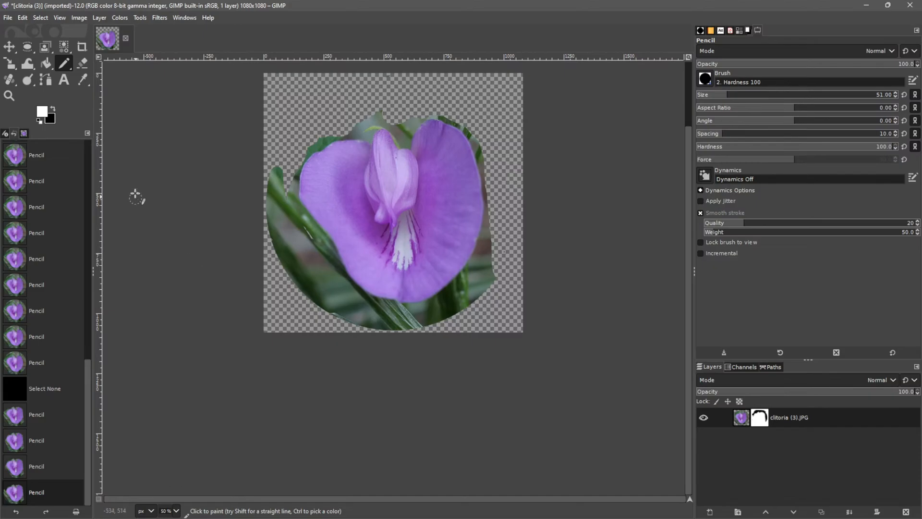
Step: Paint the mask black close along the flower's lower-left petal edge, separating the petal from the leaves and undoing a stray stroke
click(52, 109)
mouse_move(294, 177)
mouse_down()
mouse_move(291, 218)
mouse_move(303, 239)
mouse_move(367, 309)
mouse_move(400, 320)
mouse_move(324, 273)
mouse_move(314, 219)
mouse_move(296, 202)
mouse_up()
key(ctrl+z)
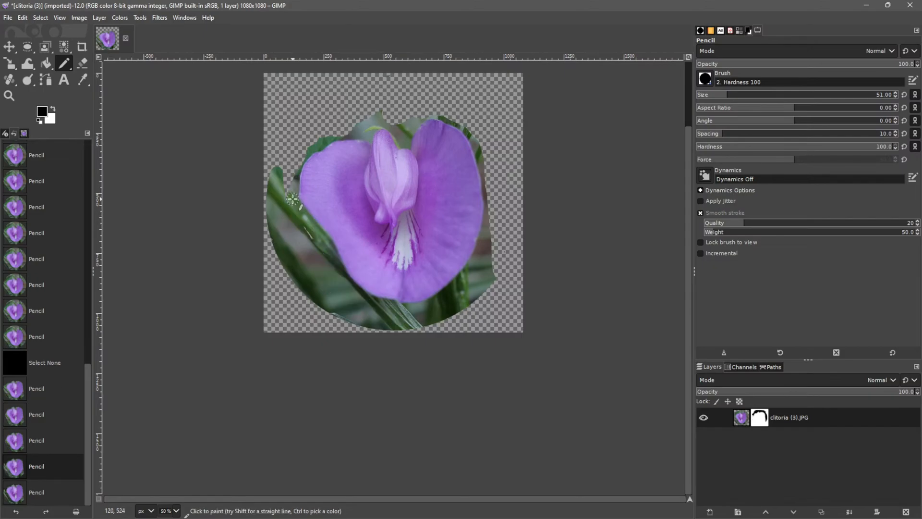
mouse_move(320, 235)
mouse_down()
mouse_move(356, 302)
mouse_move(398, 311)
mouse_up()
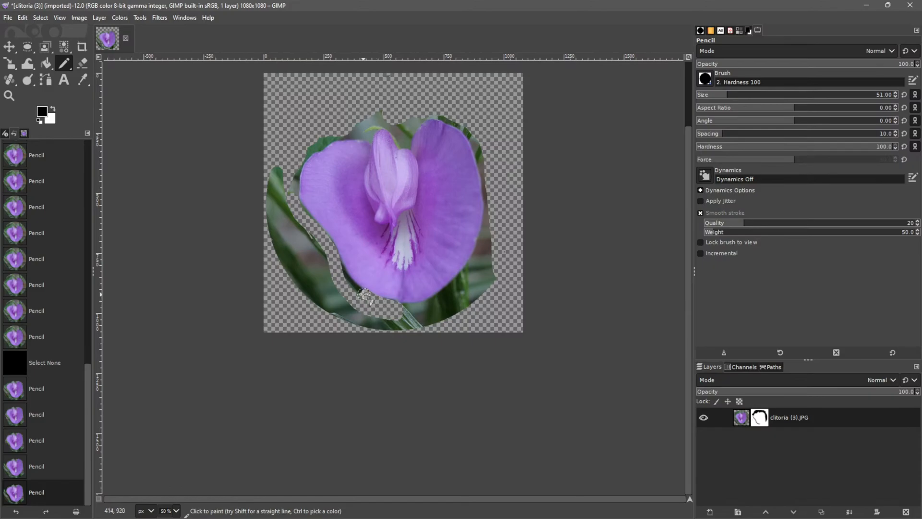
click(335, 262)
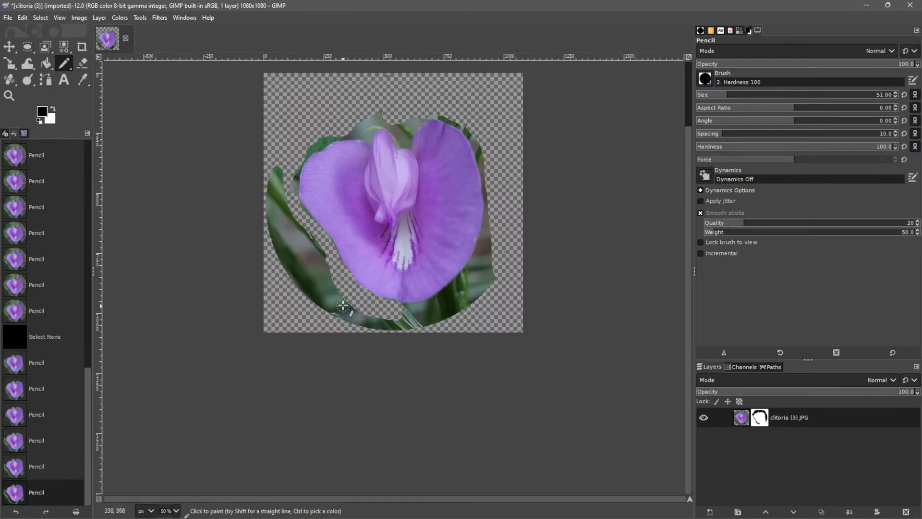
Step: Refine the left petal's lower edge at 200% zoom by painting black over the leftover green between the petal and the leaves
click(176, 512)
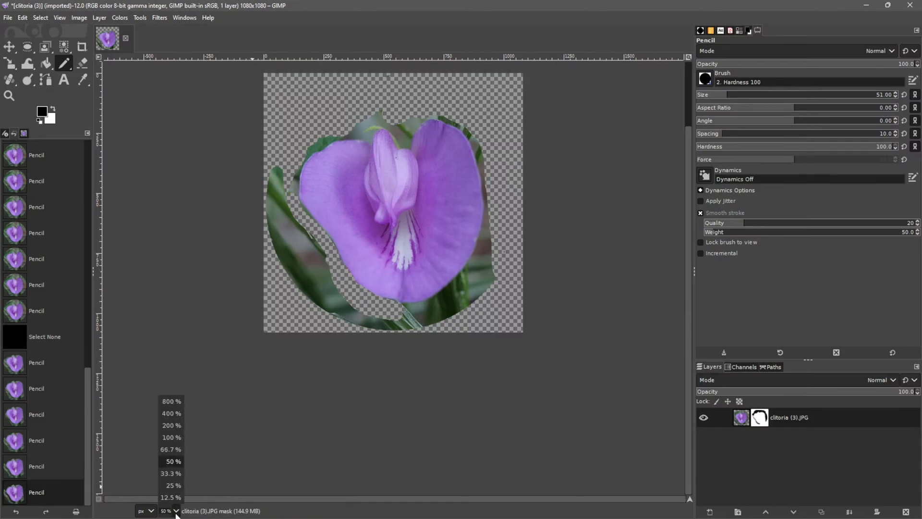
click(178, 448)
click(176, 511)
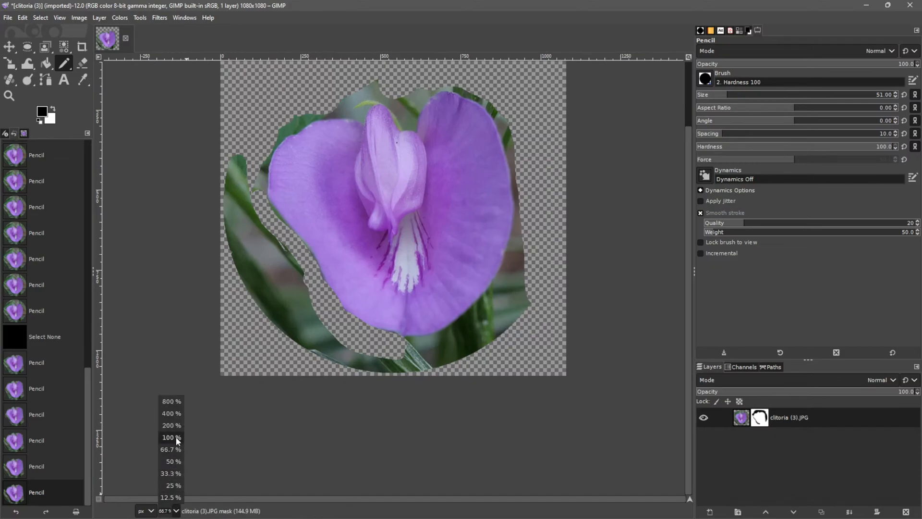
click(172, 425)
scroll(183, 413, up, 3)
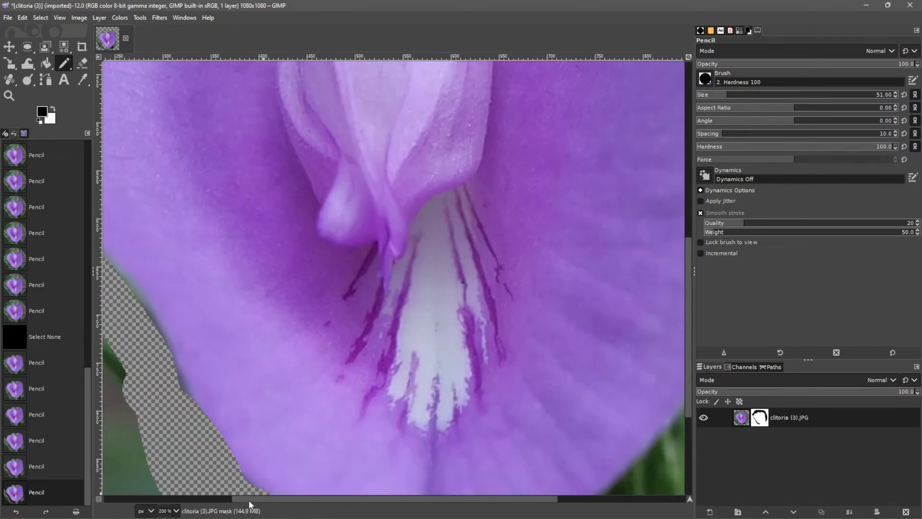
drag(249, 505, 85, 485)
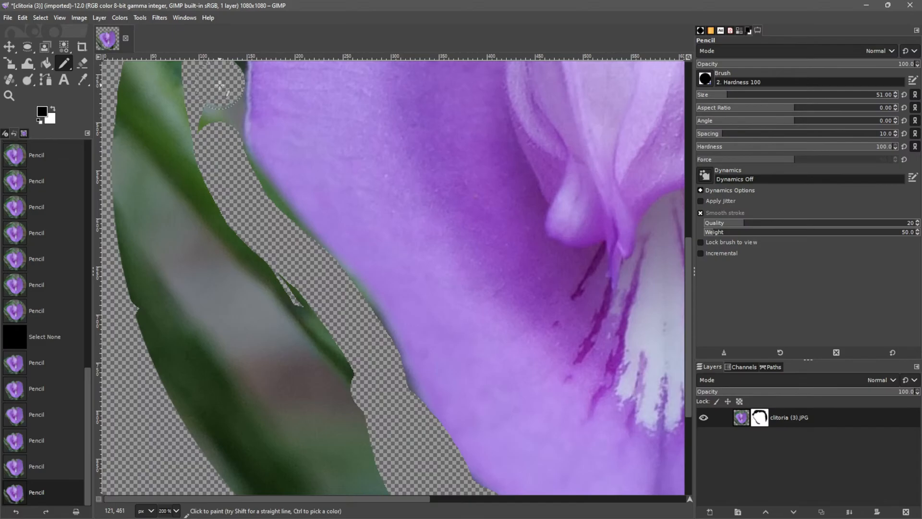
mouse_move(220, 85)
mouse_down()
mouse_move(225, 161)
mouse_move(361, 320)
mouse_move(391, 403)
mouse_up()
mouse_move(346, 385)
mouse_down()
mouse_move(221, 225)
mouse_move(180, 104)
mouse_up()
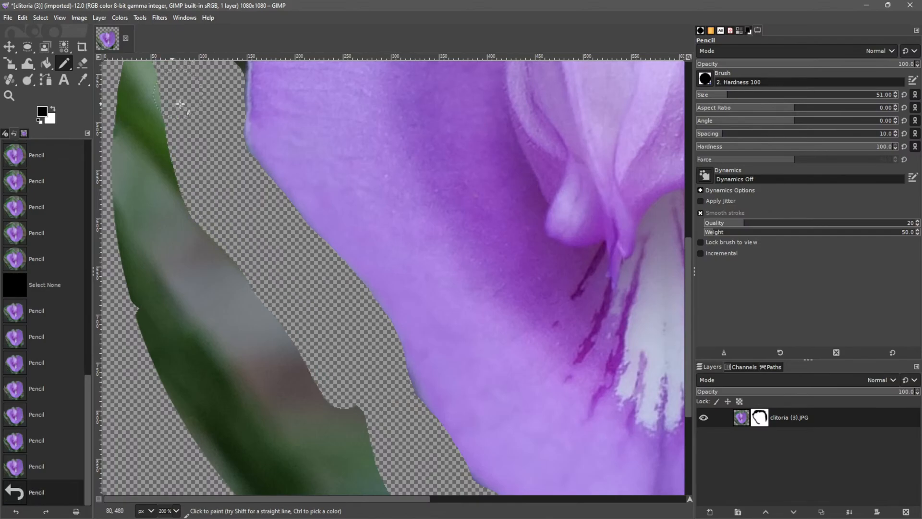
Step: Paint black on the mask along the left petal's upper edge and the central petal's tip to hide the remaining background
scroll(214, 222, up, 7)
mouse_move(374, 210)
mouse_down()
mouse_move(258, 296)
mouse_move(272, 287)
mouse_move(283, 250)
mouse_move(286, 264)
mouse_move(308, 262)
mouse_move(267, 285)
mouse_move(246, 317)
mouse_move(221, 411)
mouse_up()
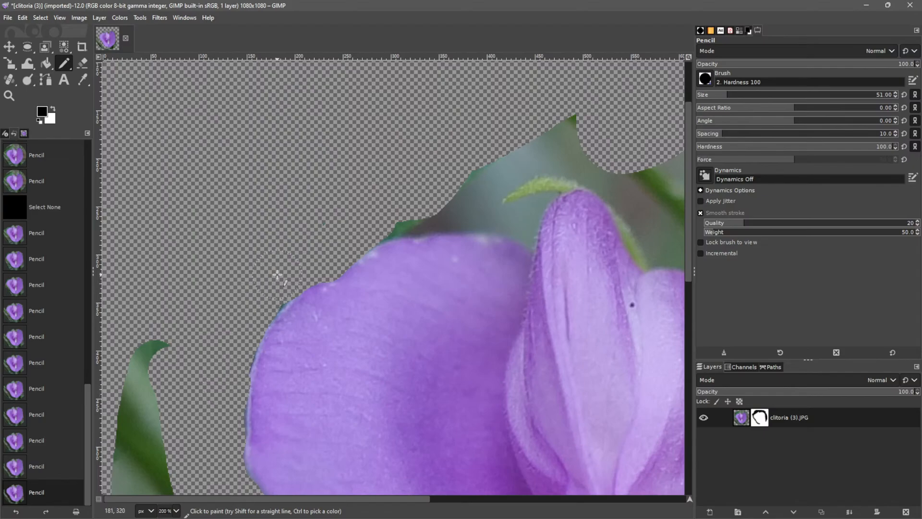
mouse_move(595, 112)
mouse_down()
mouse_move(537, 146)
mouse_move(530, 181)
mouse_move(511, 203)
mouse_move(376, 218)
mouse_up()
drag(475, 177, 510, 165)
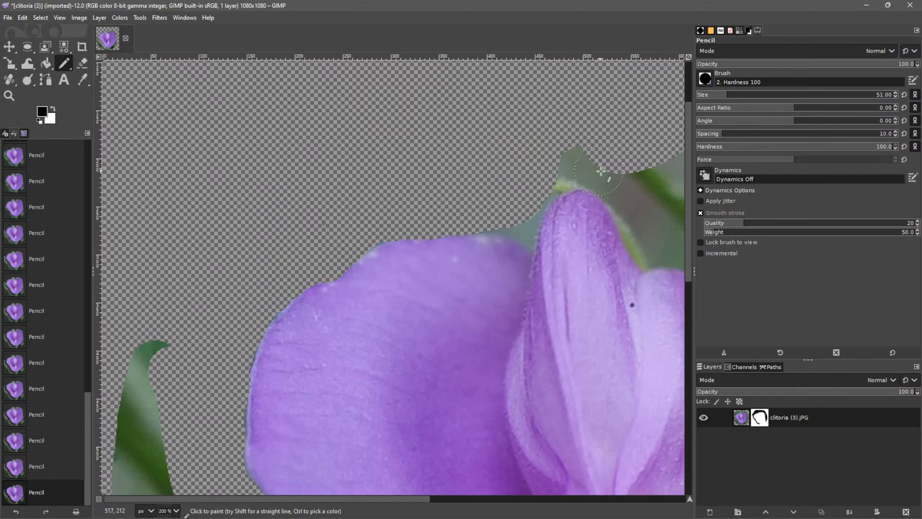
mouse_move(620, 182)
mouse_down()
mouse_move(561, 166)
mouse_move(536, 179)
mouse_move(515, 211)
mouse_move(477, 206)
mouse_up()
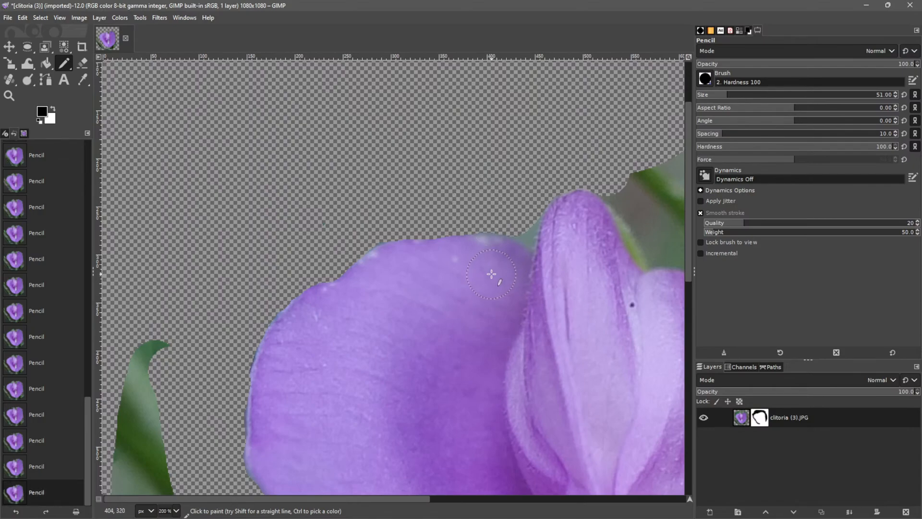
Step: Examine the masked edges around the flower at several zoom levels
ctrl+scroll(466, 280, down, 2)
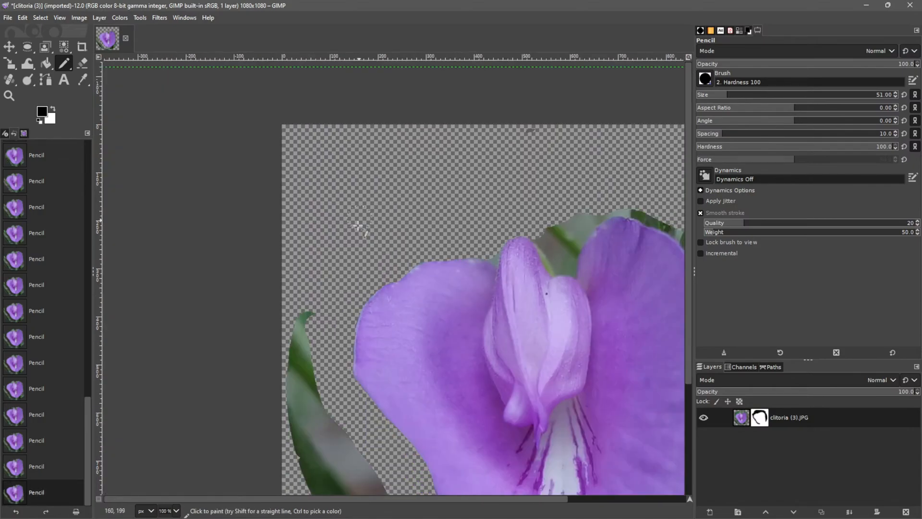
ctrl+scroll(354, 215, down, 1)
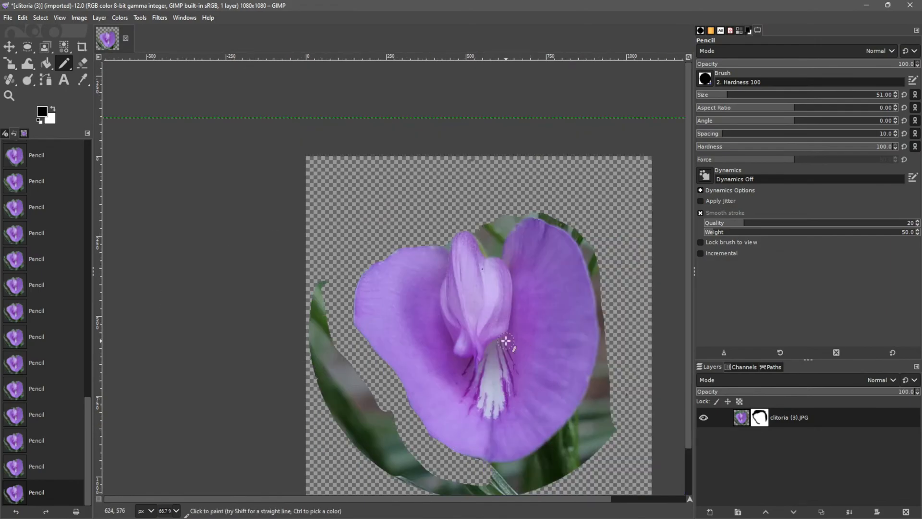
ctrl+scroll(517, 235, up, 1)
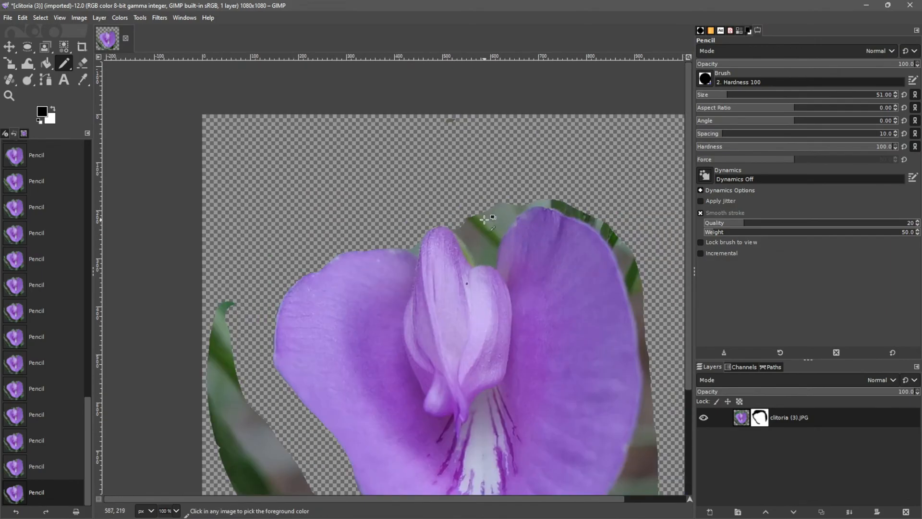
ctrl+scroll(485, 219, up, 1)
ctrl+scroll(485, 219, up, 2)
ctrl+scroll(485, 219, down, 6)
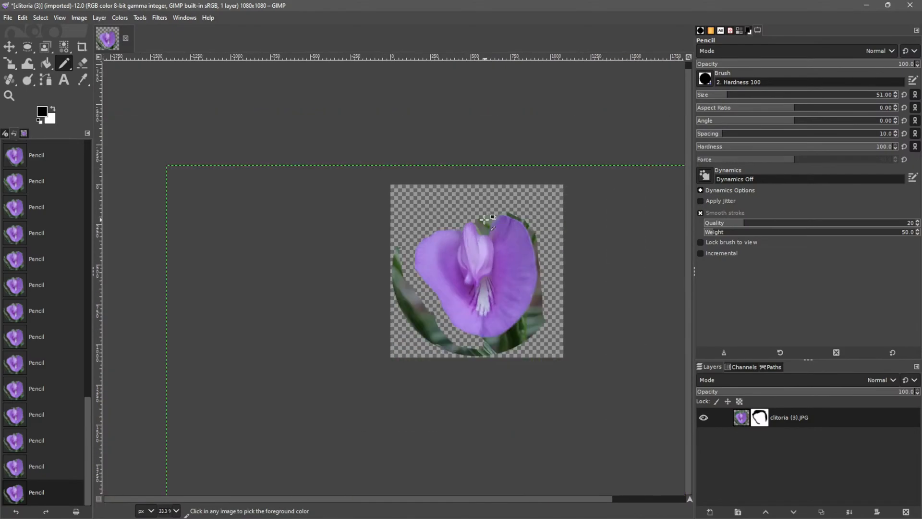
ctrl+scroll(485, 219, up, 4)
ctrl+scroll(486, 217, down, 3)
ctrl+scroll(486, 217, up, 3)
ctrl+scroll(476, 193, down, 2)
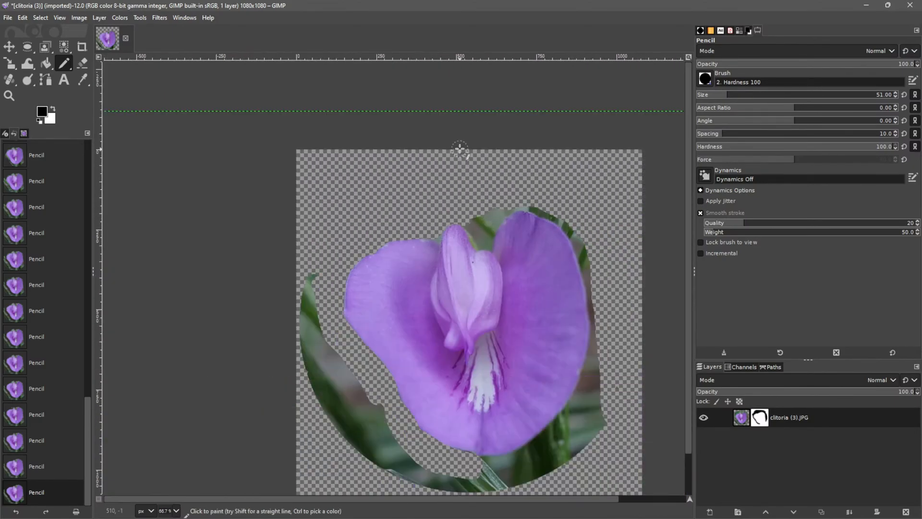
Step: Paint the mask black over the leaves left of and below the flower and most of the background along its upper and right edges
mouse_move(315, 292)
mouse_down()
mouse_move(312, 378)
mouse_move(304, 339)
mouse_move(380, 472)
mouse_move(374, 428)
mouse_move(342, 378)
mouse_up()
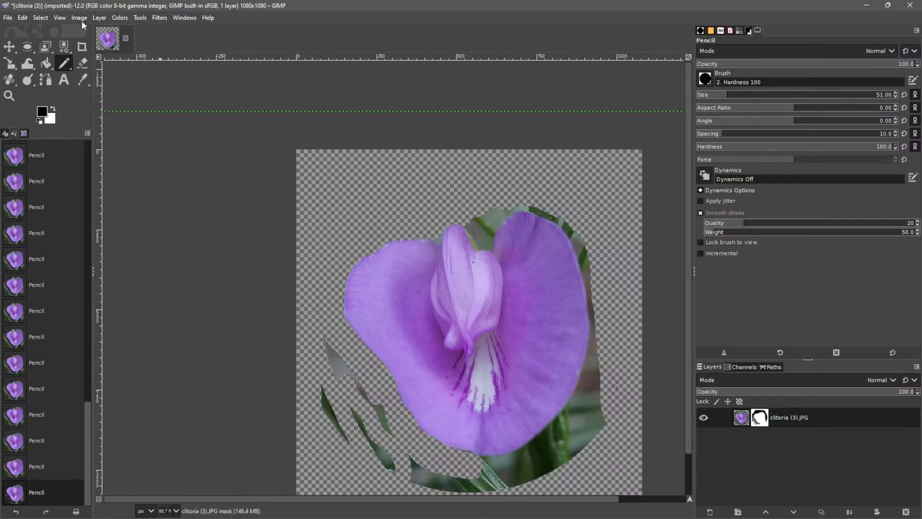
mouse_move(331, 360)
mouse_down()
mouse_move(412, 473)
mouse_move(365, 397)
mouse_move(388, 414)
mouse_move(405, 469)
mouse_move(326, 394)
mouse_move(336, 439)
mouse_move(358, 454)
mouse_move(329, 389)
mouse_up()
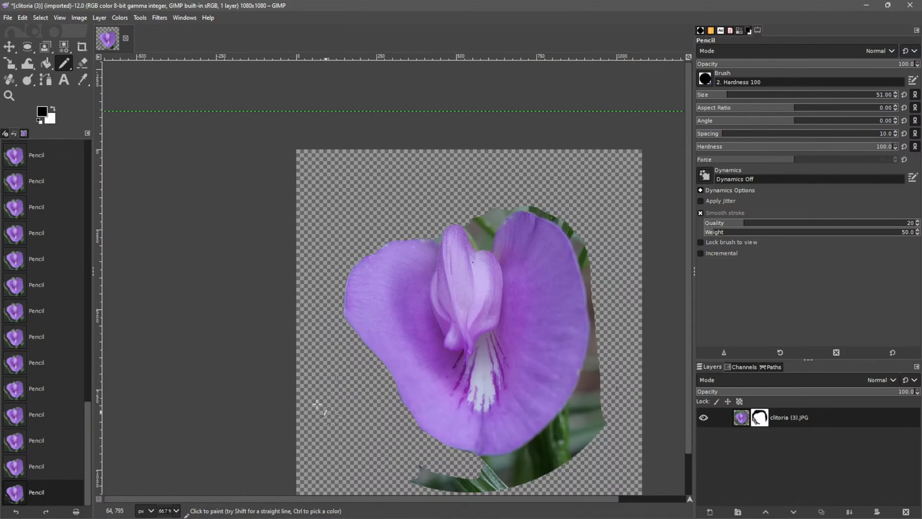
mouse_move(487, 209)
mouse_down()
mouse_move(481, 238)
mouse_move(470, 221)
mouse_up()
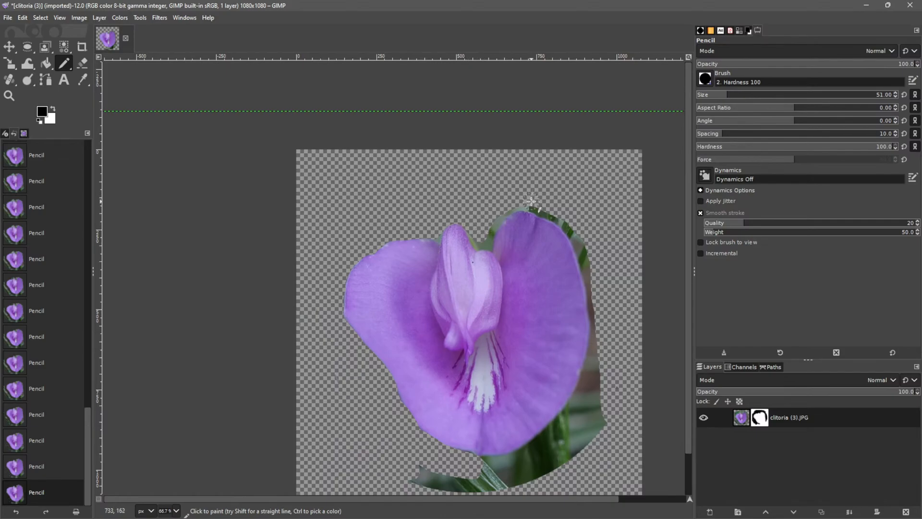
click(39, 17)
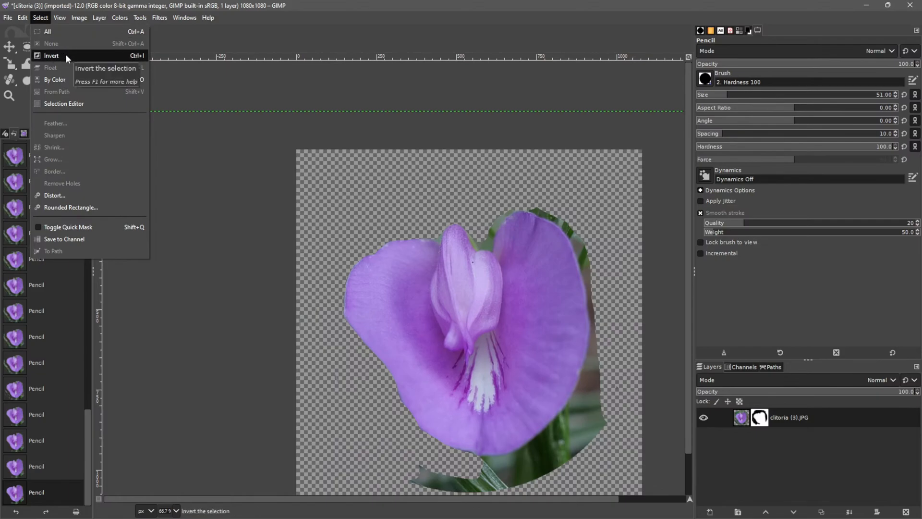
click(596, 220)
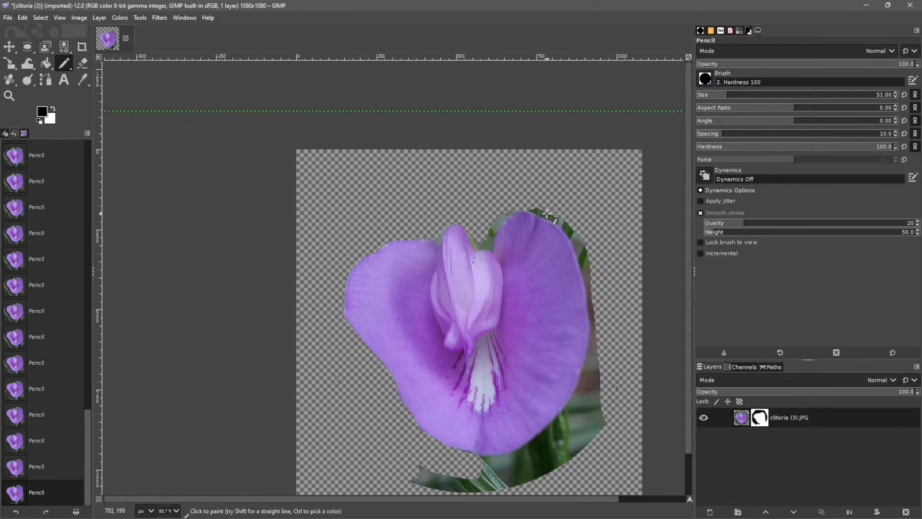
mouse_move(543, 207)
mouse_down()
mouse_move(564, 212)
mouse_move(580, 232)
mouse_move(609, 367)
mouse_move(576, 448)
mouse_move(528, 477)
mouse_move(410, 489)
mouse_move(417, 475)
mouse_move(481, 479)
mouse_move(422, 471)
mouse_move(529, 460)
mouse_move(622, 406)
mouse_move(570, 458)
mouse_move(509, 475)
mouse_move(568, 430)
mouse_move(588, 397)
mouse_move(601, 334)
mouse_up()
mouse_move(584, 406)
mouse_down()
mouse_move(522, 464)
mouse_move(488, 464)
mouse_move(513, 460)
mouse_move(562, 424)
mouse_move(582, 399)
mouse_move(598, 332)
mouse_up()
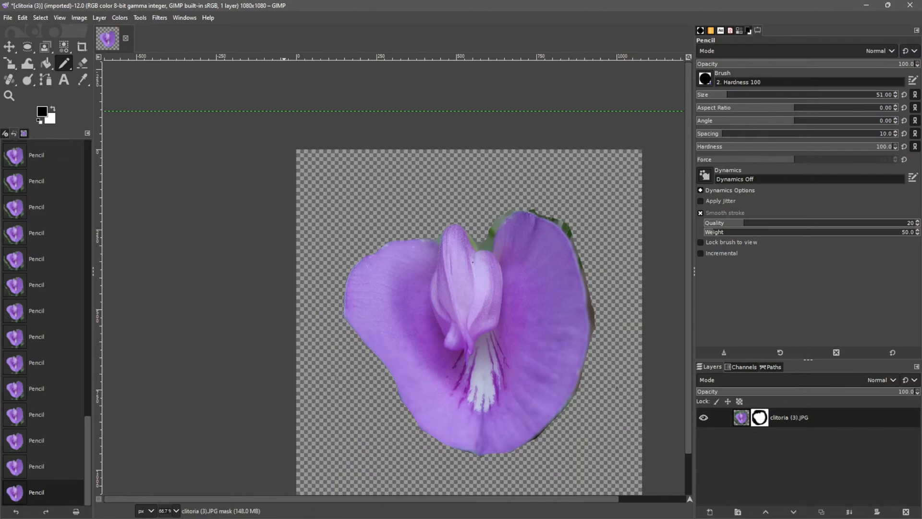
Step: Save the project as clitoria (3).xcf in the 20200917 folder
click(8, 18)
click(34, 122)
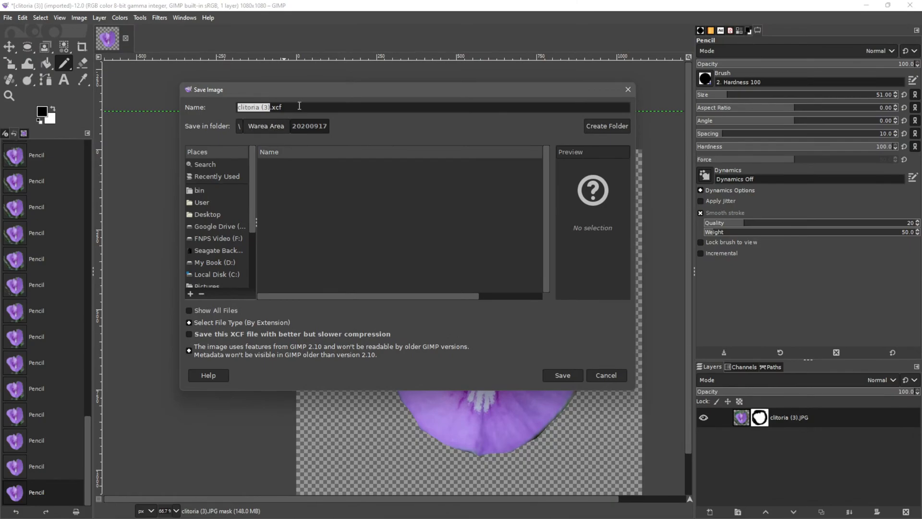
click(299, 106)
key(Return)
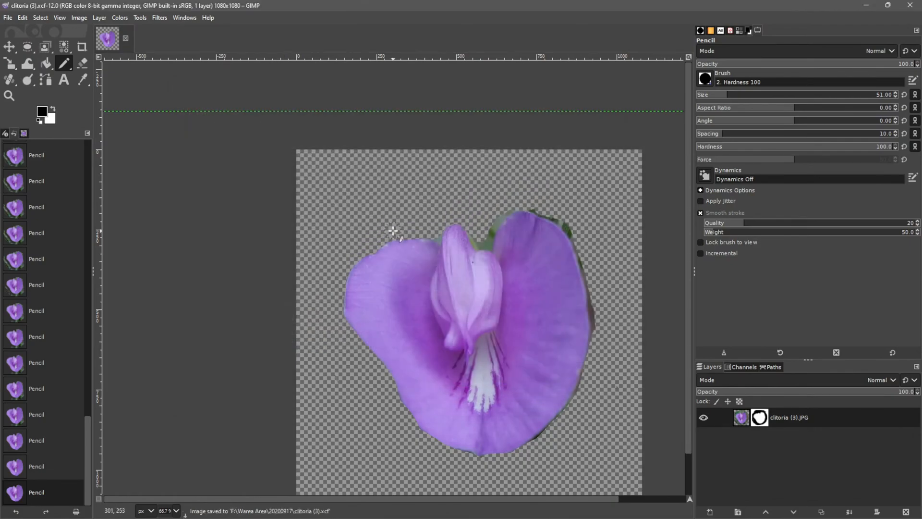
Step: Export the masked flower as clitoria (3).png in the 20200917 folder with compression level 0
click(8, 18)
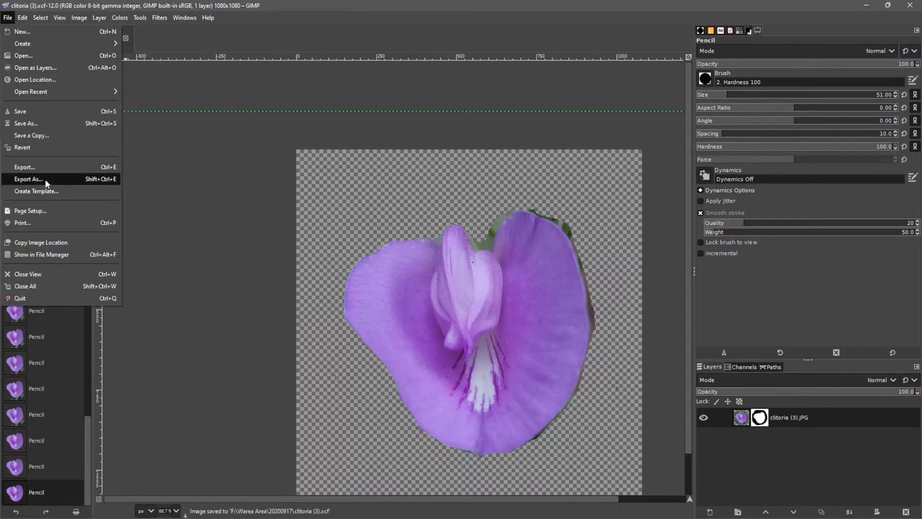
click(45, 179)
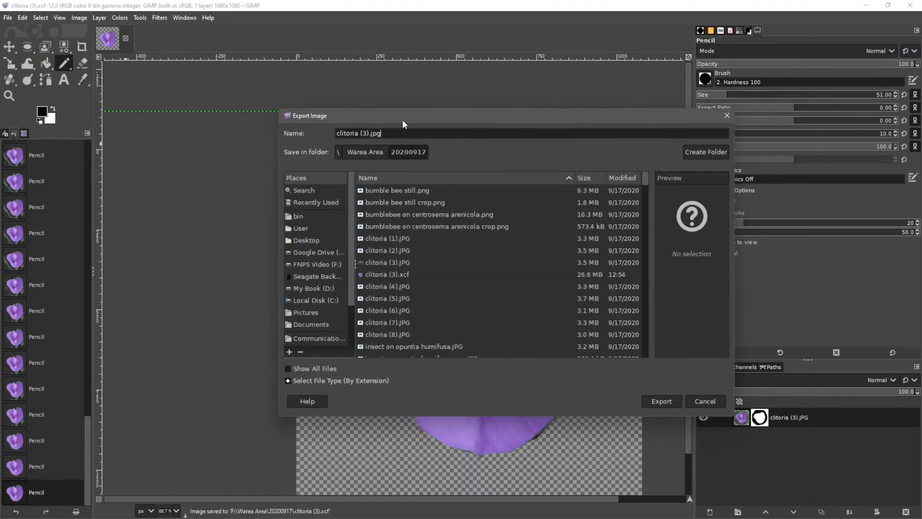
key(BackSpace)
key(BackSpace)
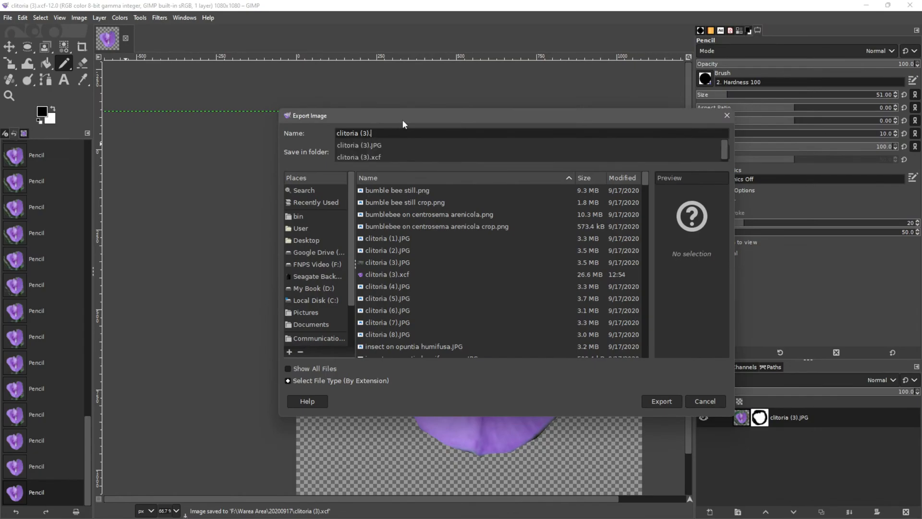
text(png)
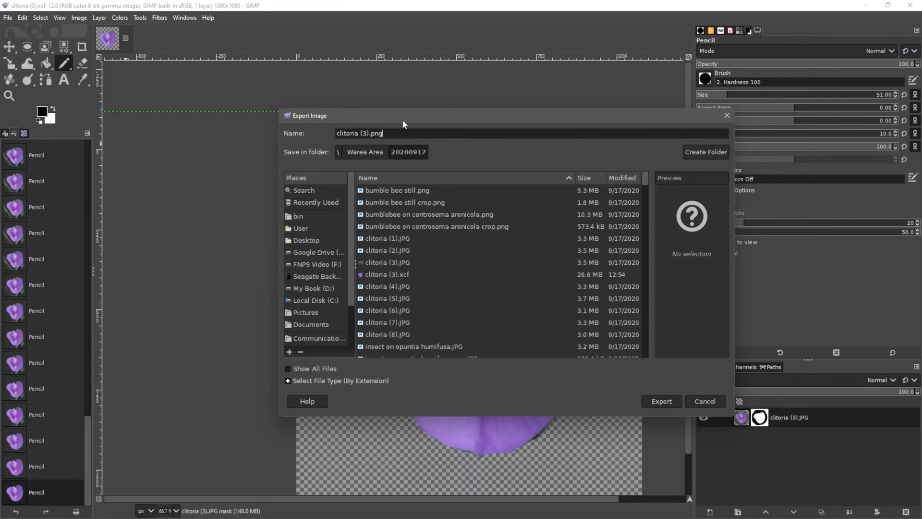
click(661, 401)
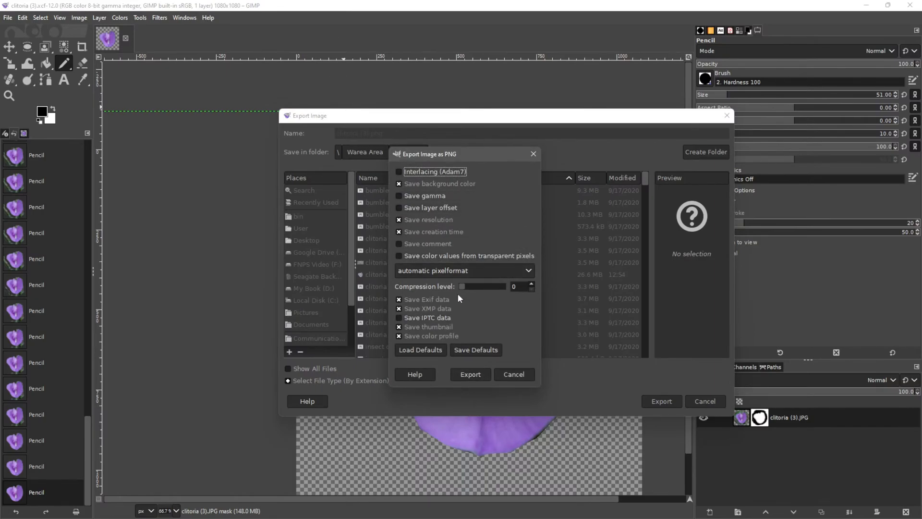
drag(459, 283, 436, 283)
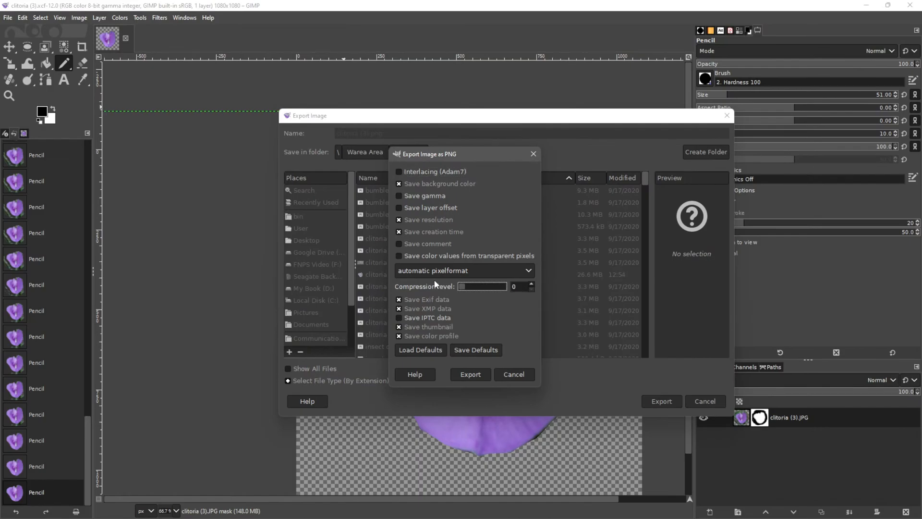
click(471, 375)
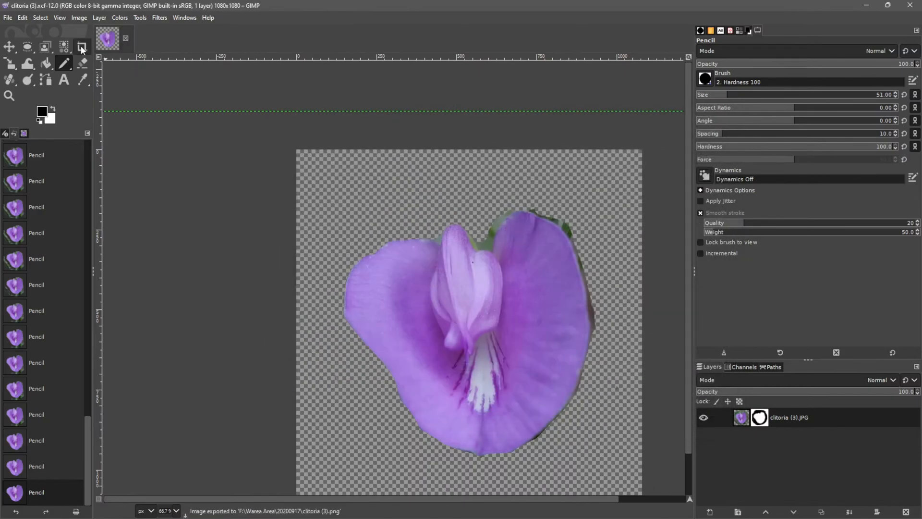
Step: Export the image as clitoria (3) edited.jpg at quality 100, declining to overwrite the existing clitoria (3).jpg
click(9, 19)
click(72, 179)
click(394, 138)
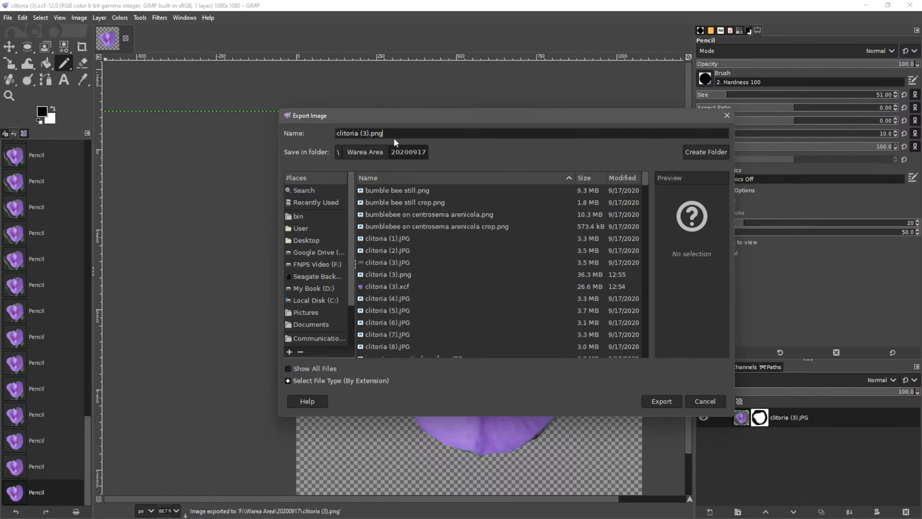
text(jpg)
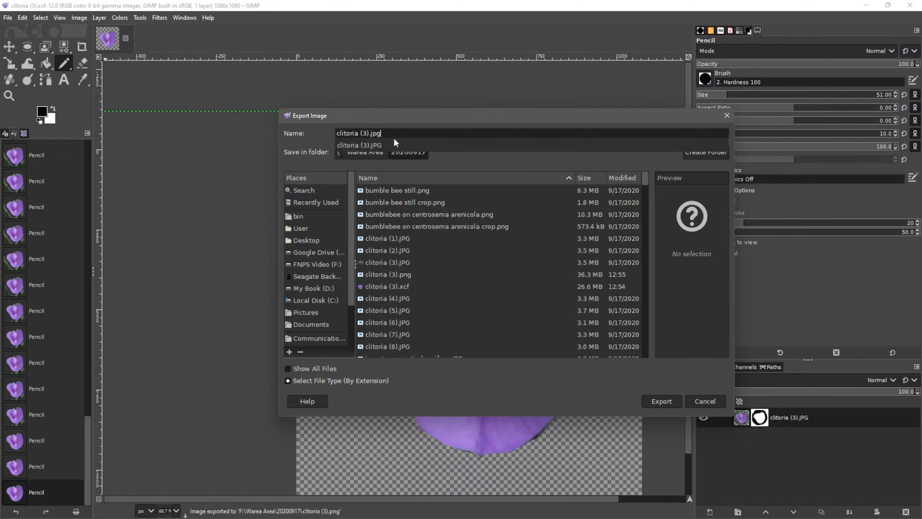
key(Return)
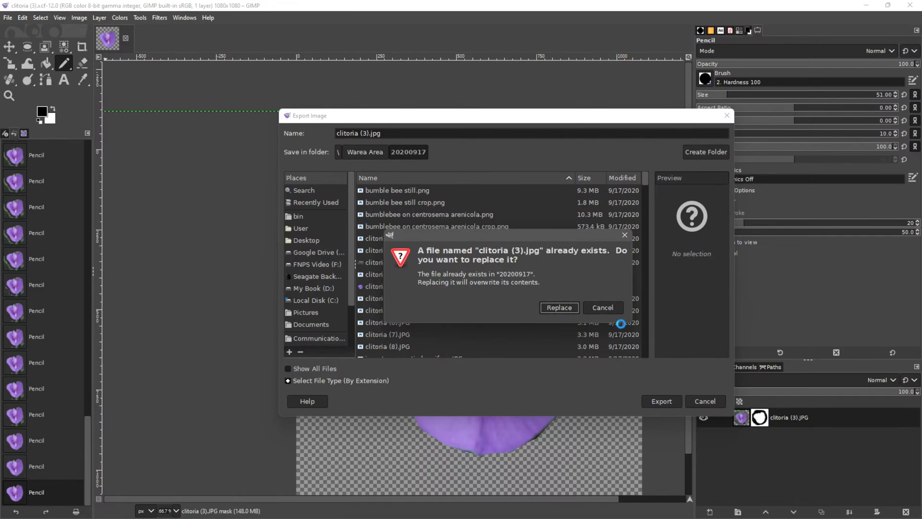
click(615, 311)
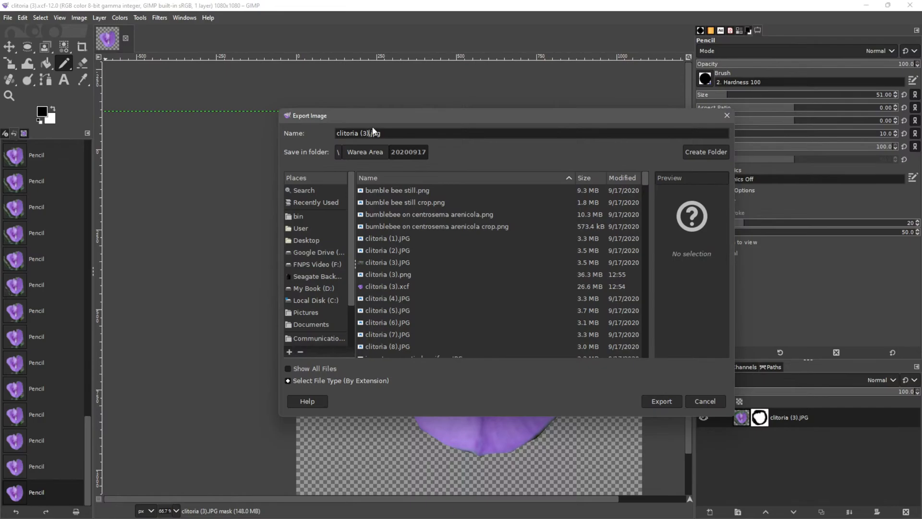
text(edited)
click(654, 400)
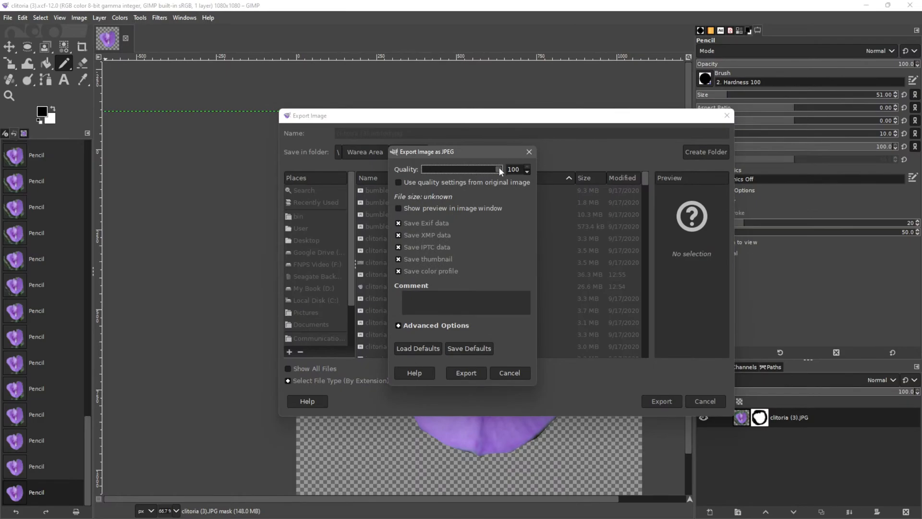
mouse_move(499, 167)
mouse_down()
mouse_move(411, 166)
mouse_move(512, 168)
mouse_up()
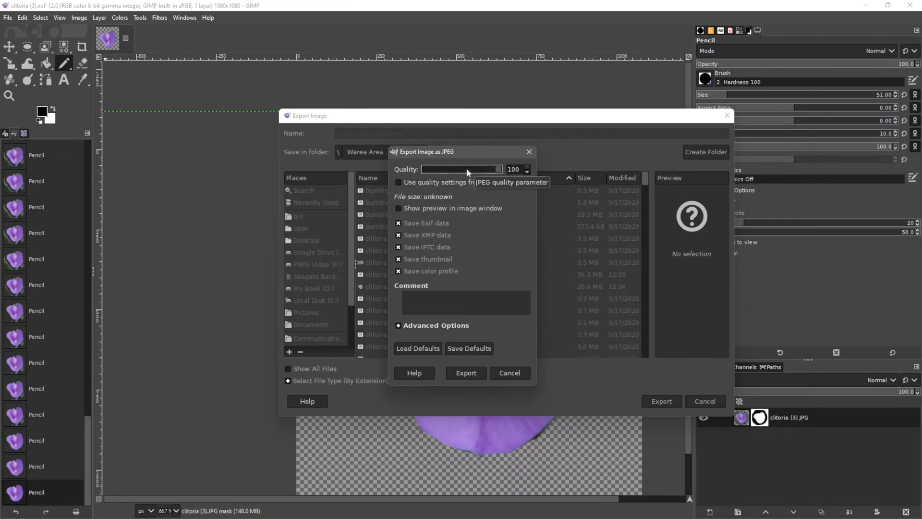
click(473, 375)
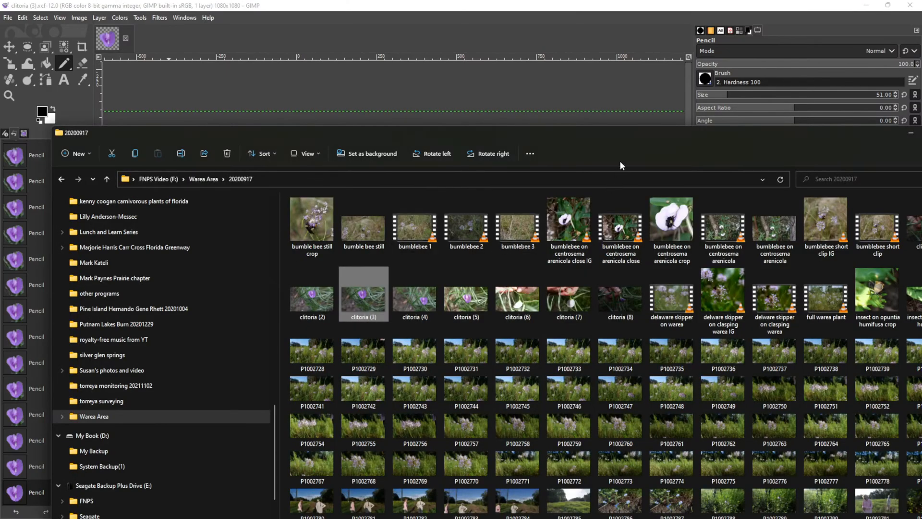
Step: Switch to the 20200917 folder in File Explorer and view the exported clitoria (3).png to check its transparent background
drag(620, 125, 559, 73)
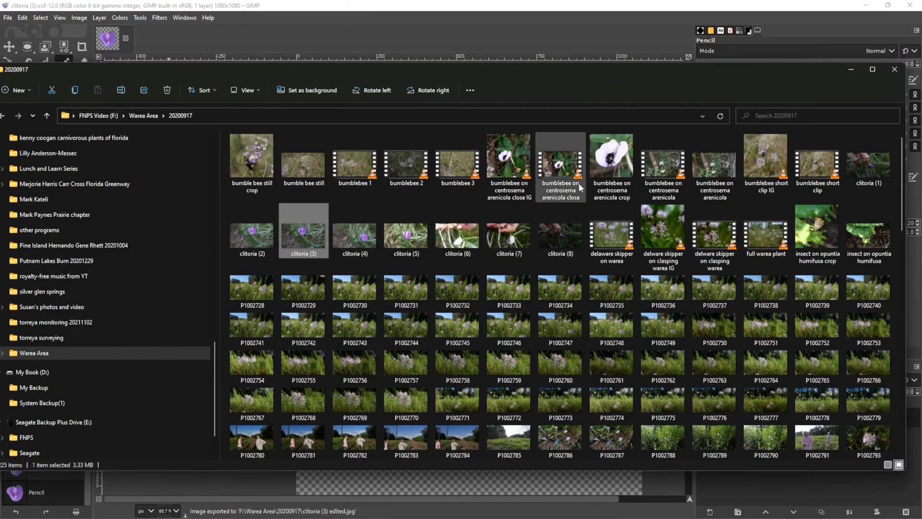
scroll(710, 171, down, 15)
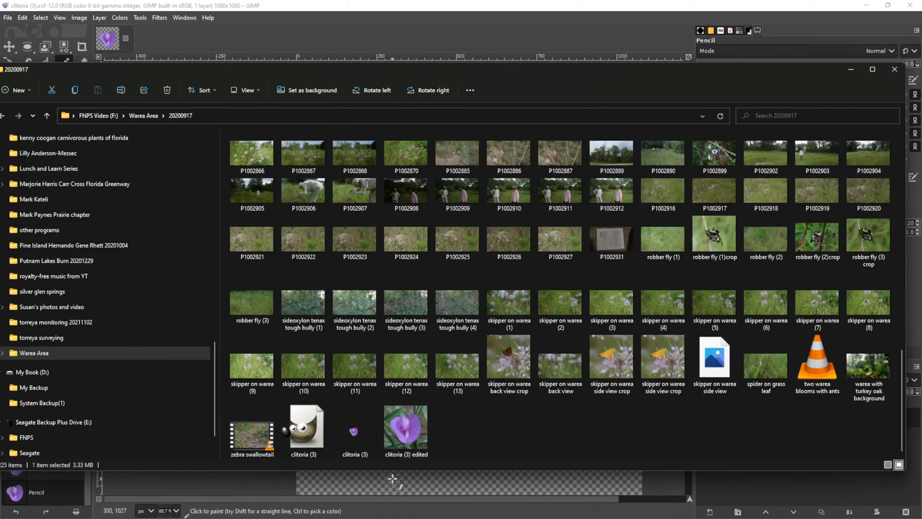
click(360, 440)
double_click(360, 440)
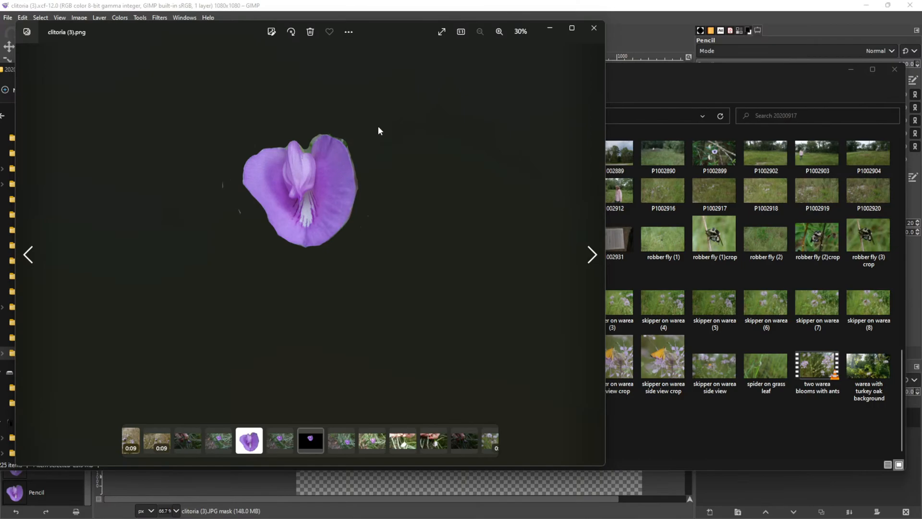
click(592, 254)
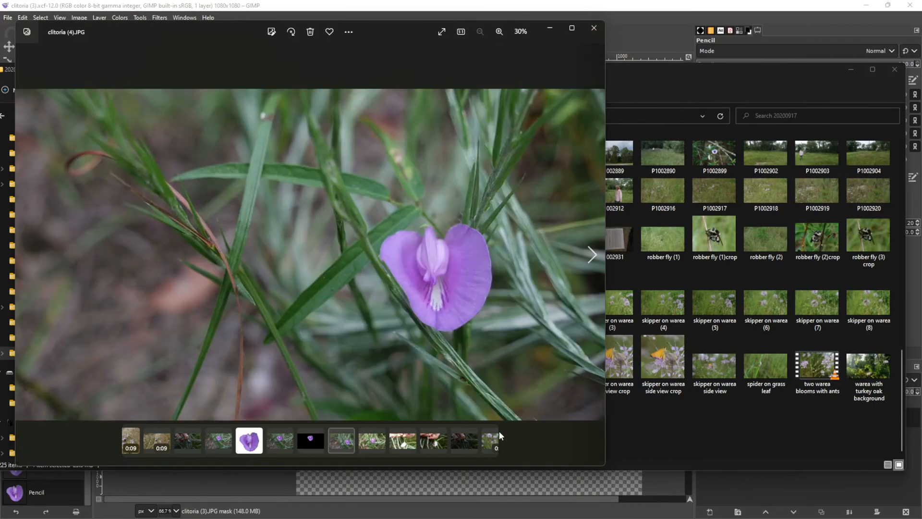
click(594, 28)
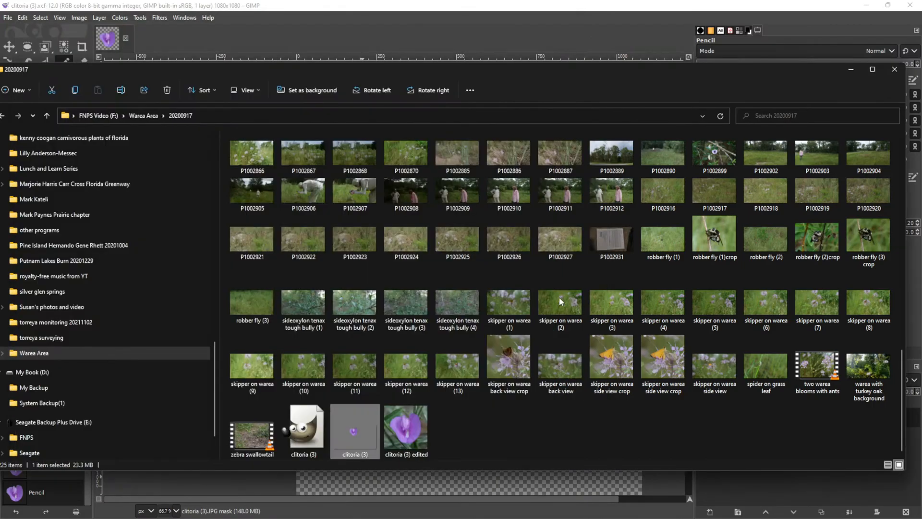
Step: View clitoria (3) edited.jpg to check its background, close it and return to GIMP
click(424, 423)
double_click(424, 423)
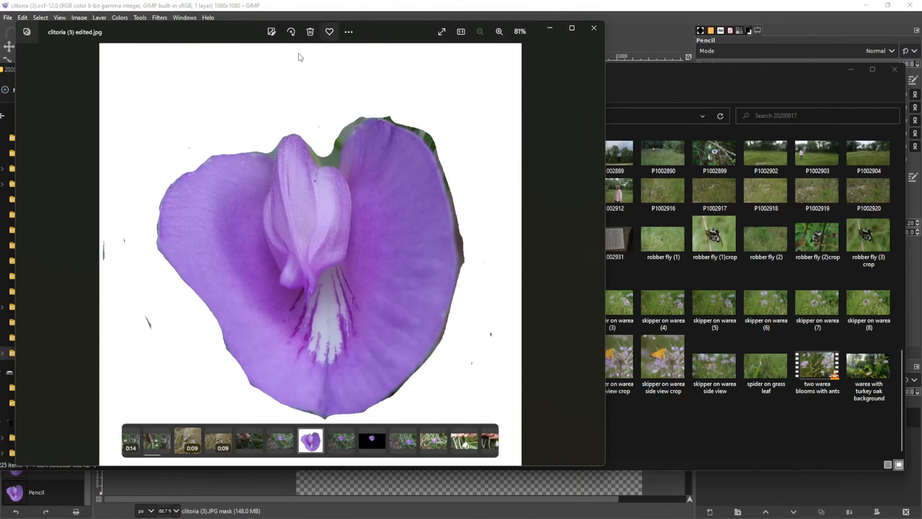
click(595, 29)
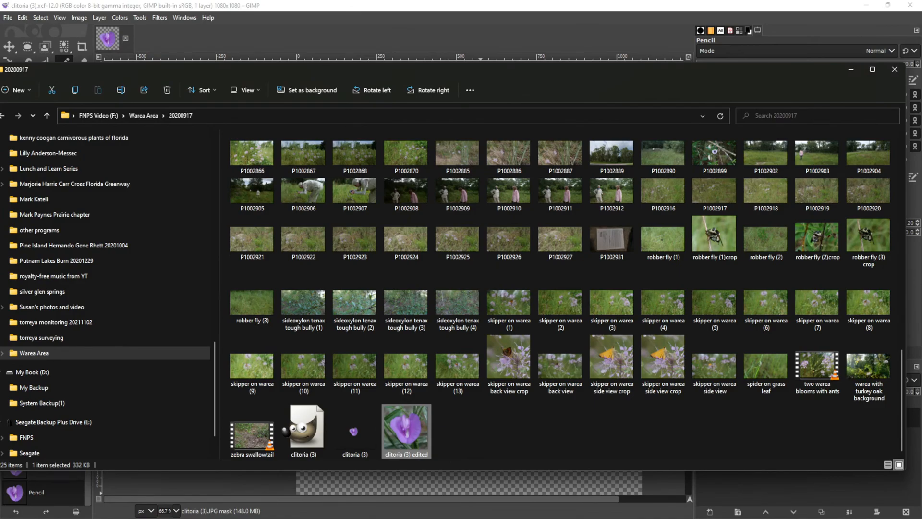
click(774, 11)
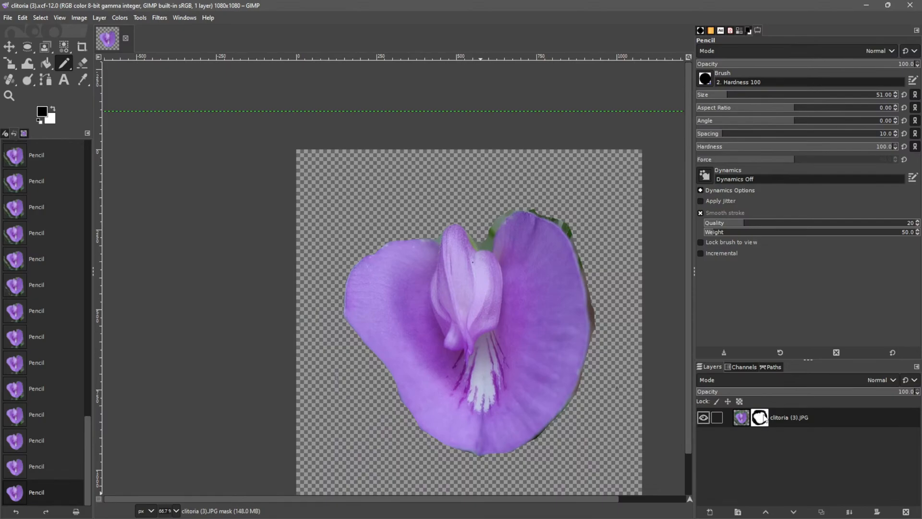
Step: Scribble black with the Pencil directly on the image layer instead of its mask, and undo the stroke
click(739, 419)
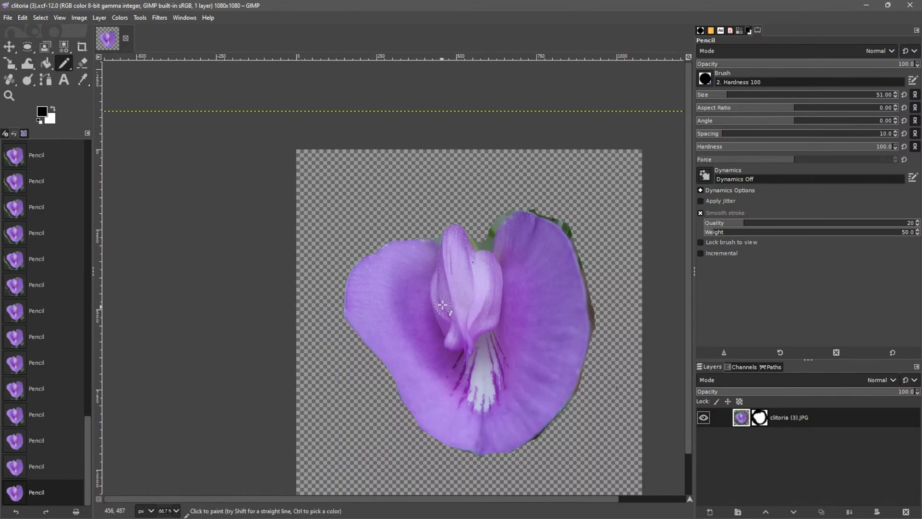
mouse_move(443, 317)
mouse_down()
mouse_move(395, 277)
mouse_move(487, 396)
mouse_move(548, 311)
mouse_move(560, 339)
mouse_up()
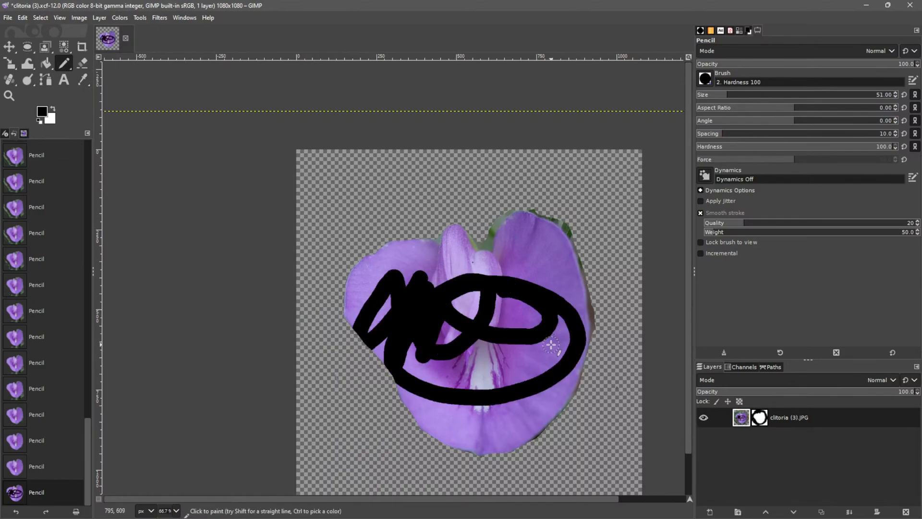
key(ctrl+z)
Step: Make the layer mask active, scribble black across the flower to hide parts of it, and undo the stroke
click(766, 421)
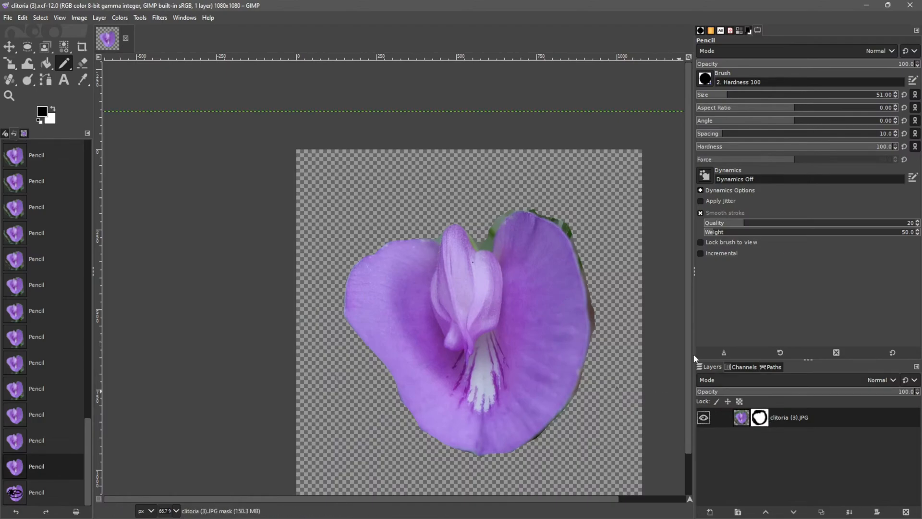
mouse_move(504, 212)
mouse_down()
mouse_move(497, 261)
mouse_move(473, 275)
mouse_move(436, 247)
mouse_move(478, 232)
mouse_move(459, 283)
mouse_move(570, 307)
mouse_move(560, 354)
mouse_move(484, 364)
mouse_move(461, 355)
mouse_move(476, 318)
mouse_up()
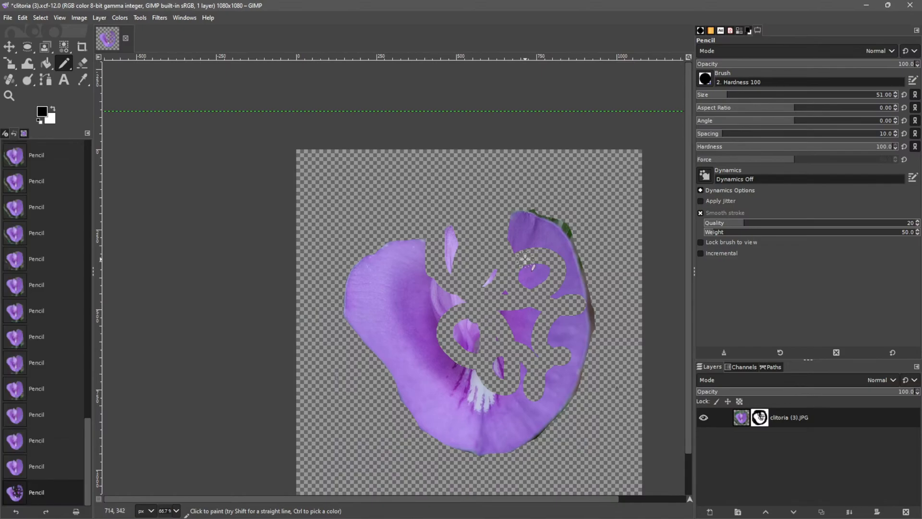
key(ctrl+z)
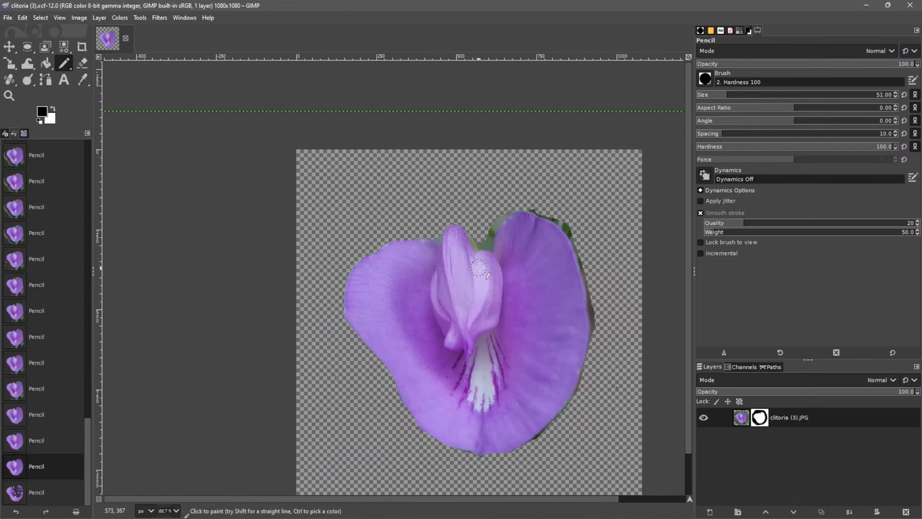
Step: Paint black on the mask to hide leftover green around the flower's upper and right edges, and paint white to reveal the leaves above it
click(497, 224)
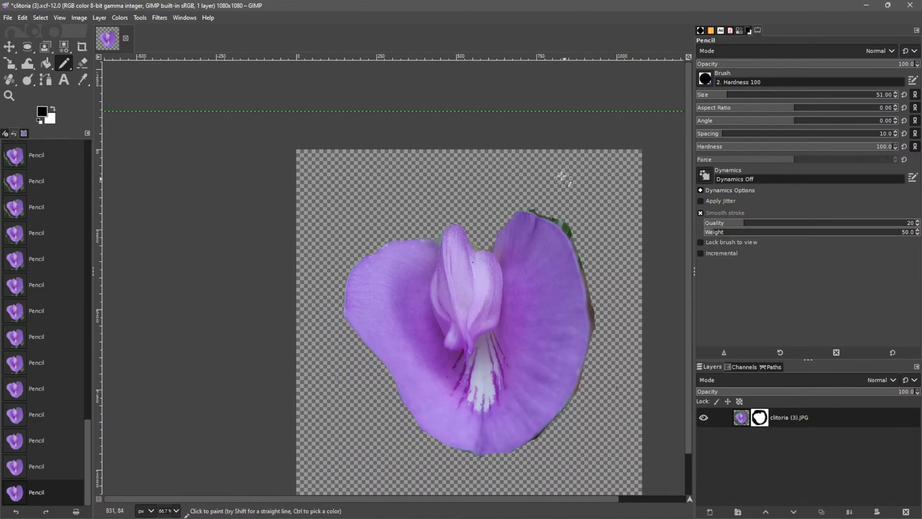
mouse_move(542, 207)
mouse_down()
mouse_move(581, 243)
mouse_move(600, 337)
mouse_up()
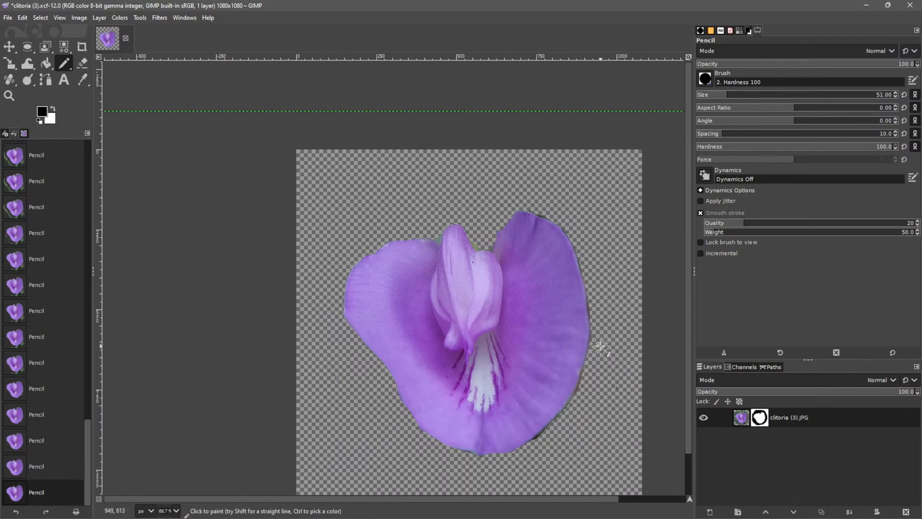
click(54, 109)
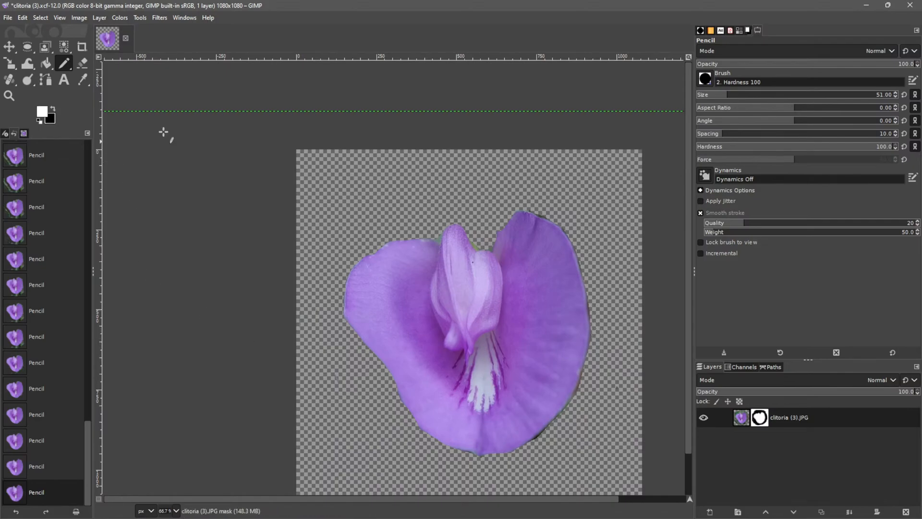
mouse_move(449, 210)
mouse_down()
mouse_move(418, 229)
mouse_move(389, 210)
mouse_move(425, 210)
mouse_move(375, 200)
mouse_move(364, 216)
mouse_move(335, 205)
mouse_move(361, 226)
mouse_move(414, 243)
mouse_move(496, 207)
mouse_move(455, 216)
mouse_move(443, 203)
mouse_move(451, 183)
mouse_move(498, 236)
mouse_move(542, 218)
mouse_move(552, 202)
mouse_move(483, 188)
mouse_move(490, 202)
mouse_move(495, 190)
mouse_move(432, 174)
mouse_up()
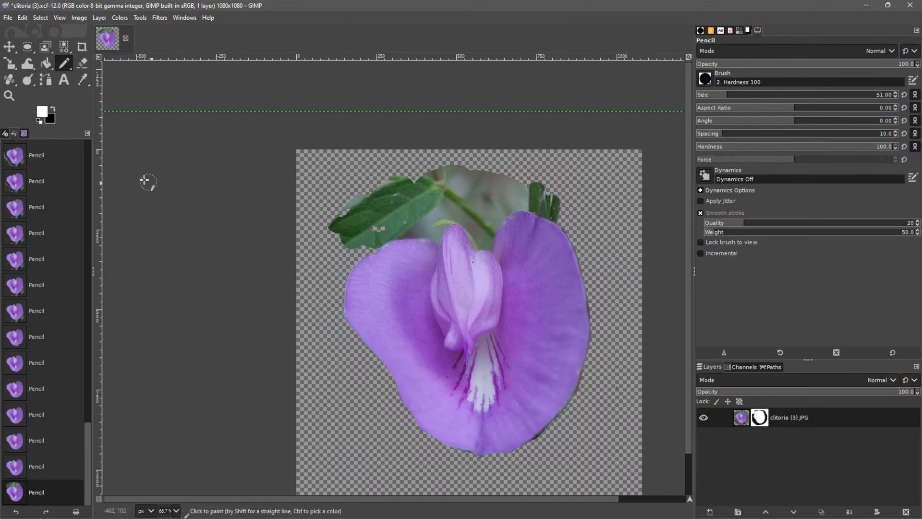
Step: Add a two-line white text layer over the flower's upper part reading "Clitoria fragrans" and "State-Endangered"
key(t)
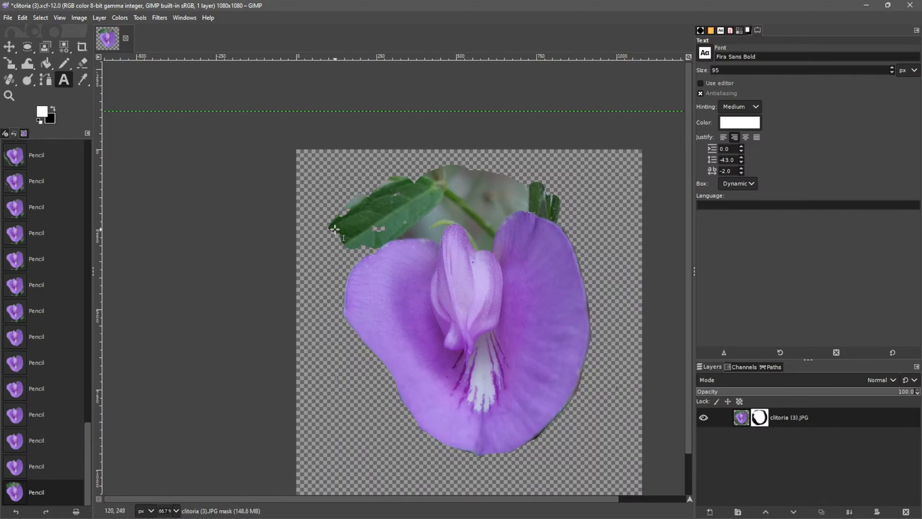
click(334, 229)
text(Clitari)
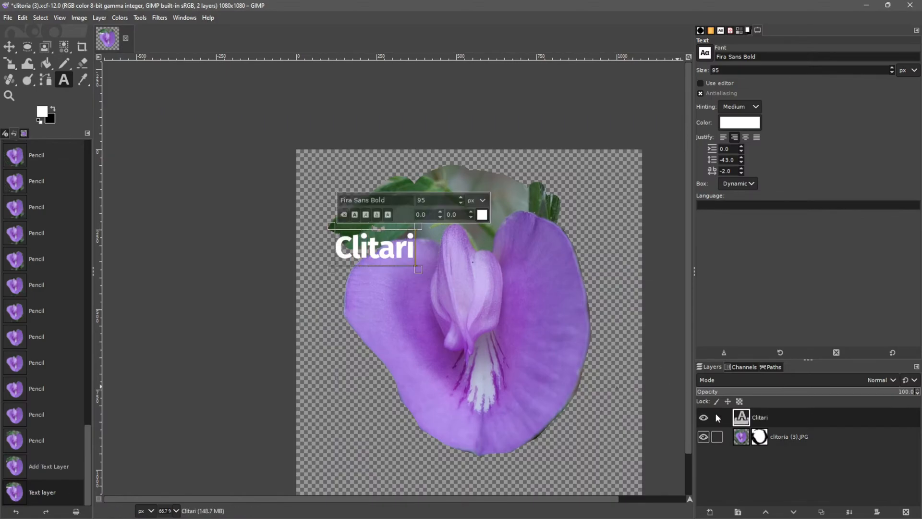
key(BackSpace)
key(BackSpace)
key(BackSpace)
text(oria fra)
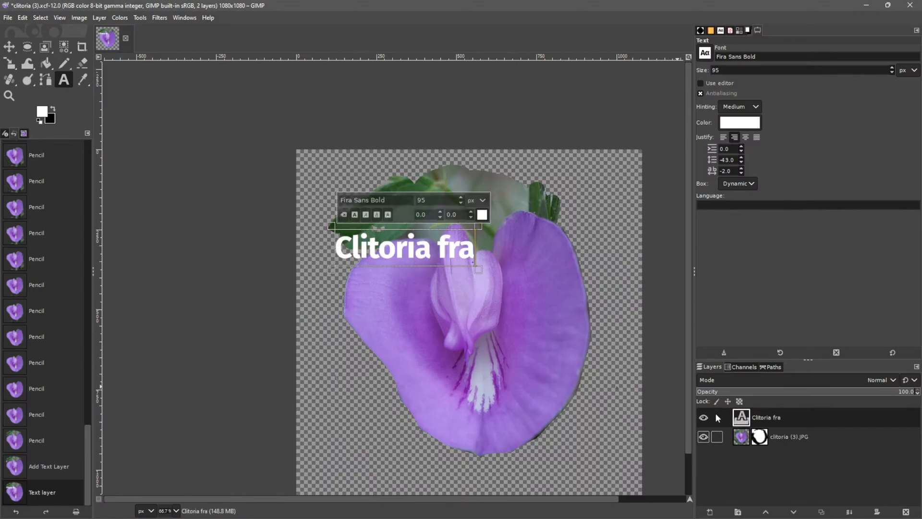
text(grans)
key(Return)
text(State-e)
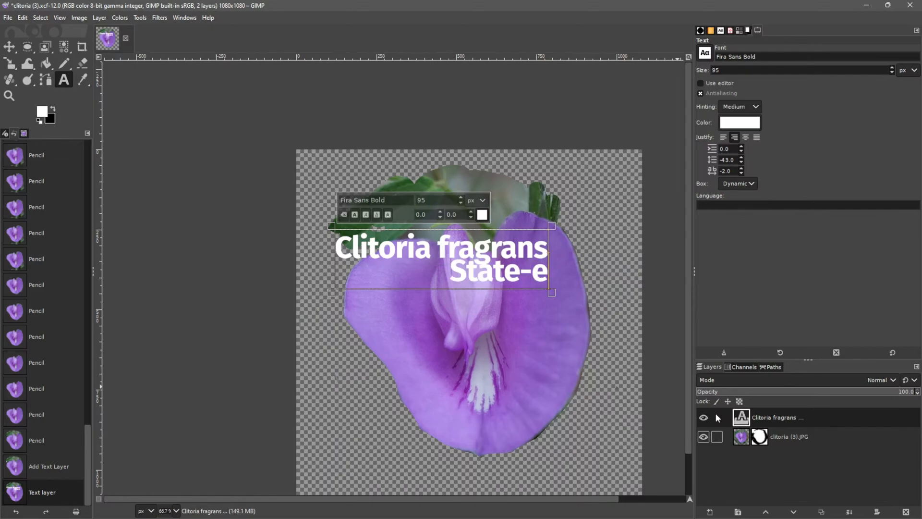
key(BackSpace)
text(Endangered)
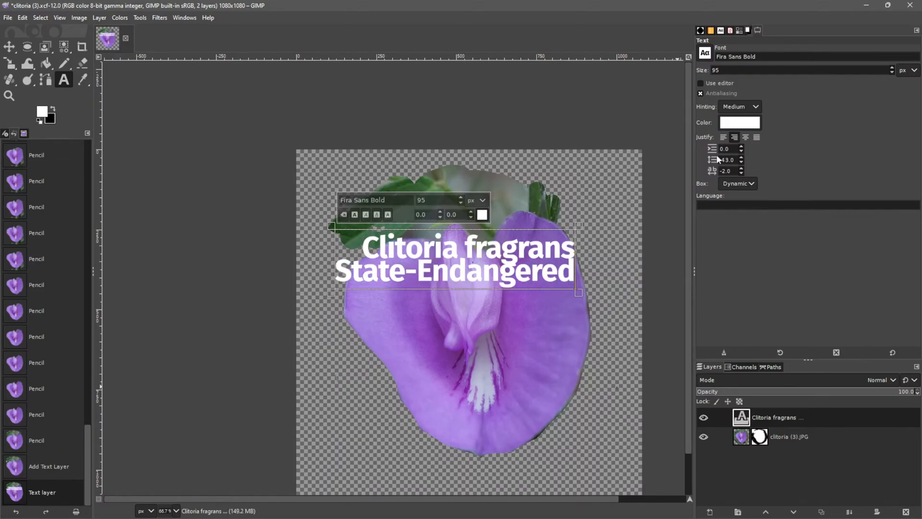
drag(739, 162, 734, 158)
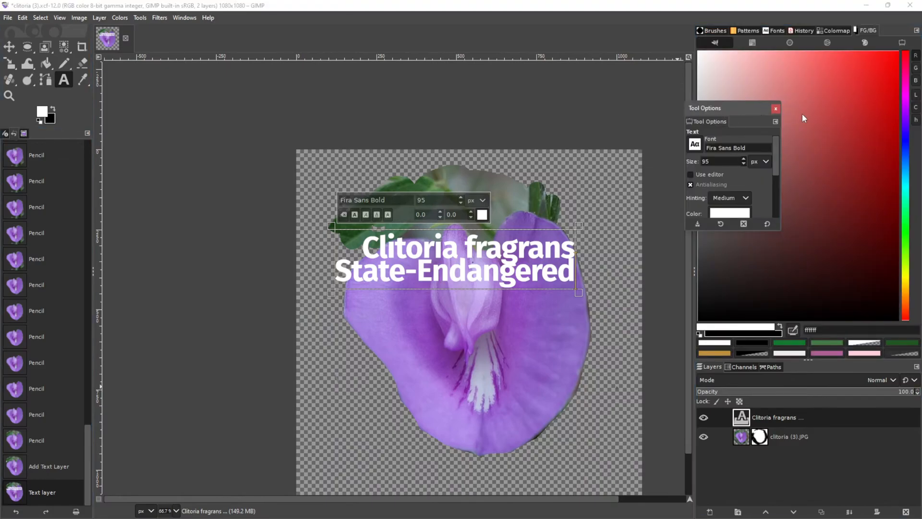
click(775, 109)
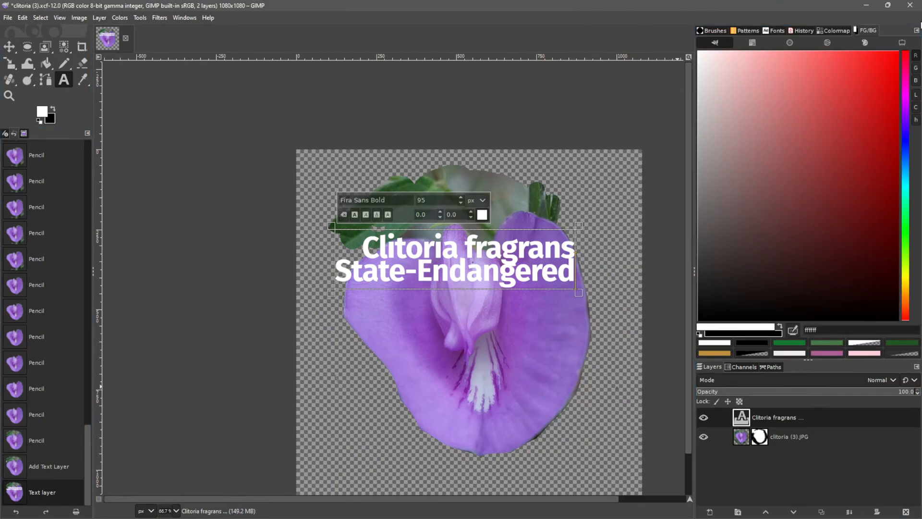
click(917, 30)
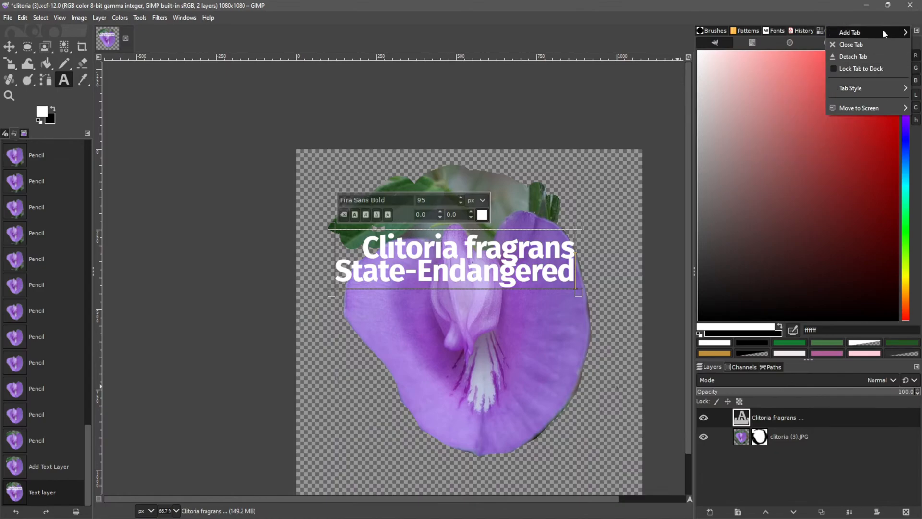
mouse_move(883, 29)
click(814, 30)
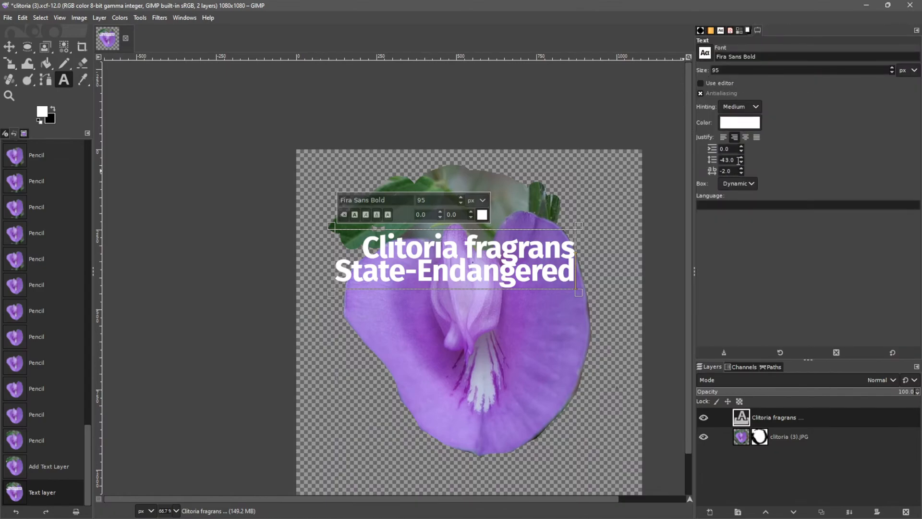
Step: Set the text's line spacing and letter spacing to 0 and move the block up over the leaves
drag(738, 161, 721, 160)
text(0)
key(Tab)
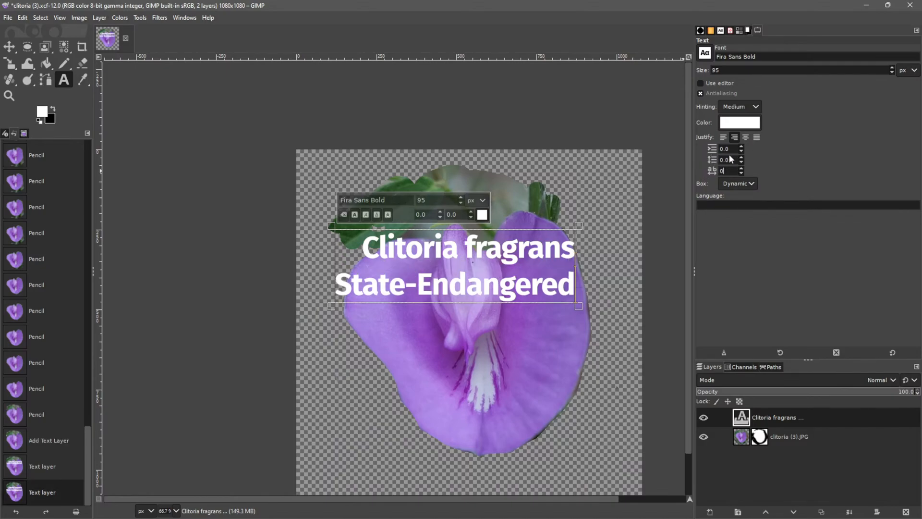
text(0)
key(Tab)
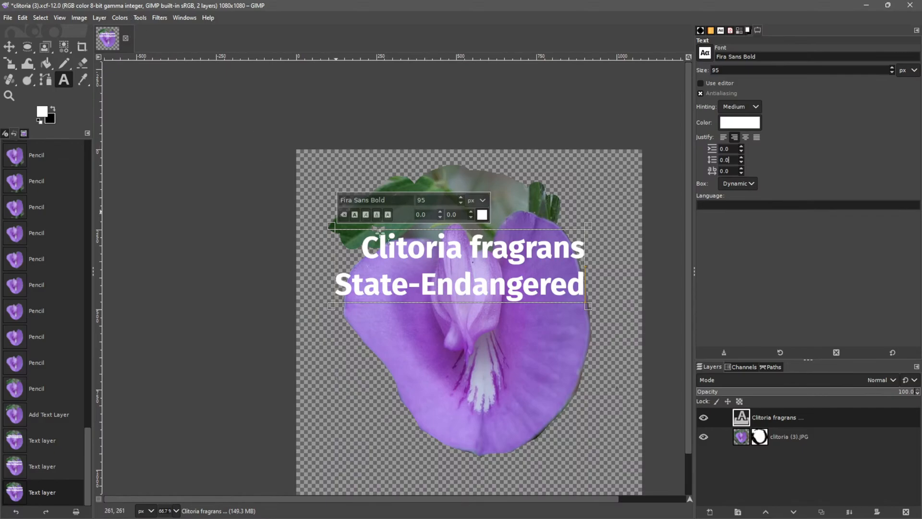
click(9, 48)
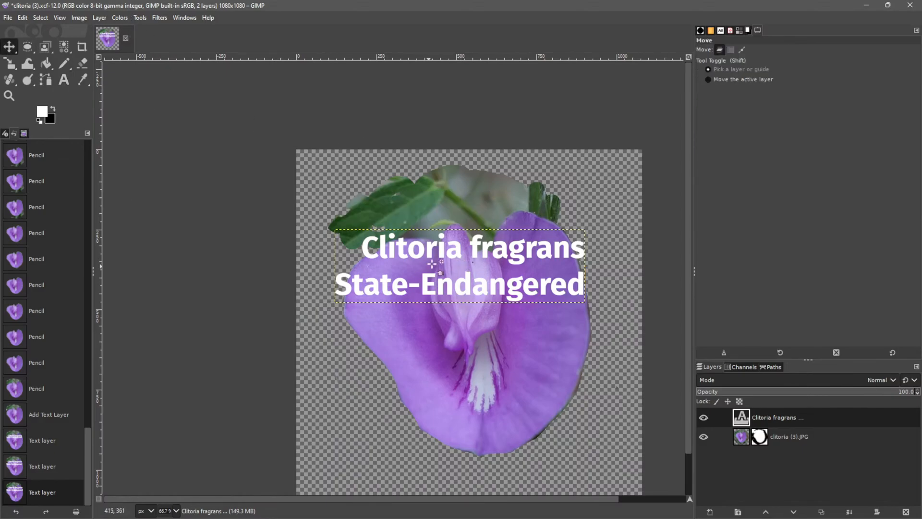
drag(474, 245, 481, 209)
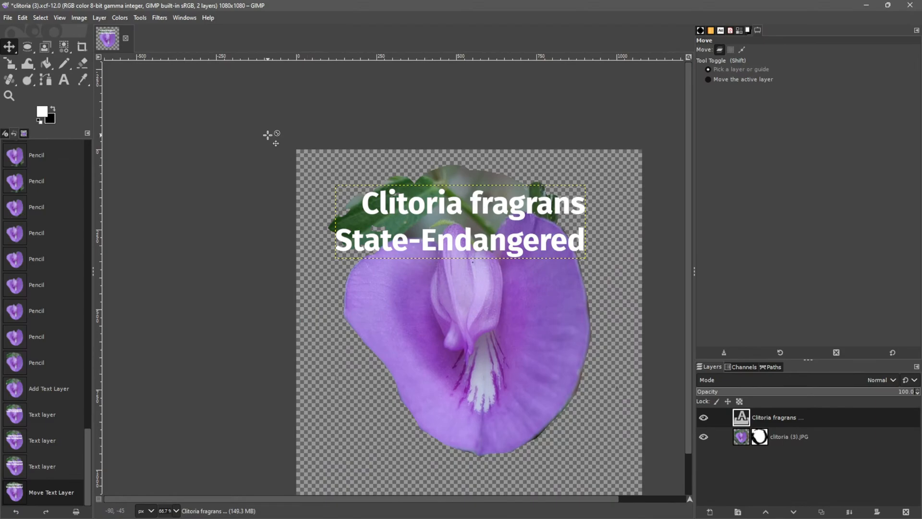
Step: Add a vertical guide at 50% of the image width
click(79, 18)
mouse_move(130, 275)
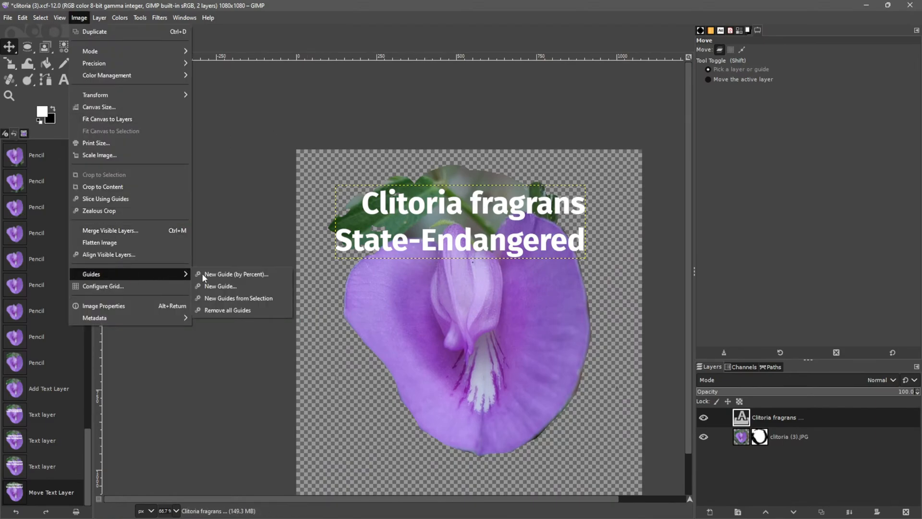
click(204, 275)
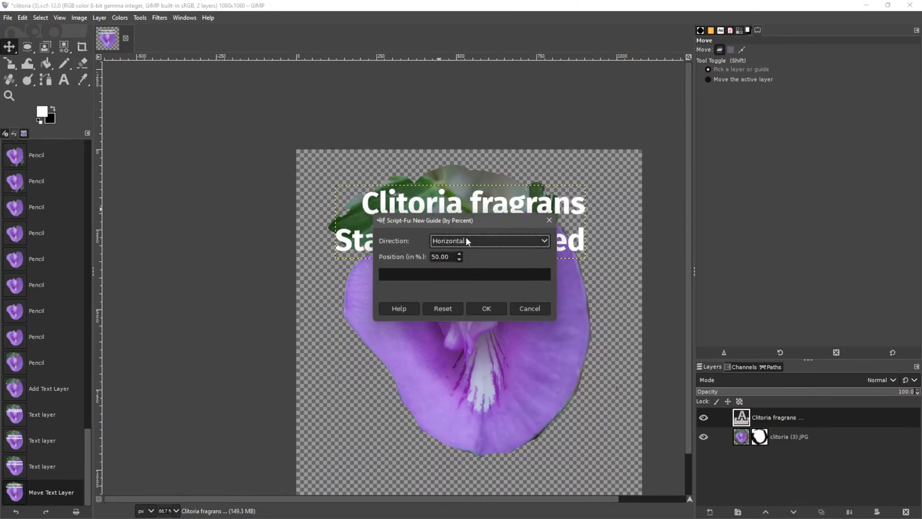
drag(462, 220, 446, 219)
click(464, 242)
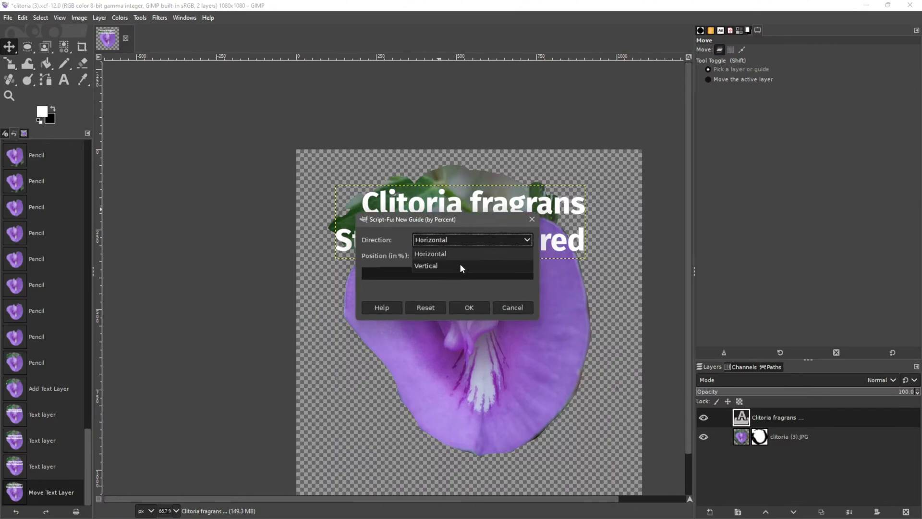
click(459, 266)
click(476, 314)
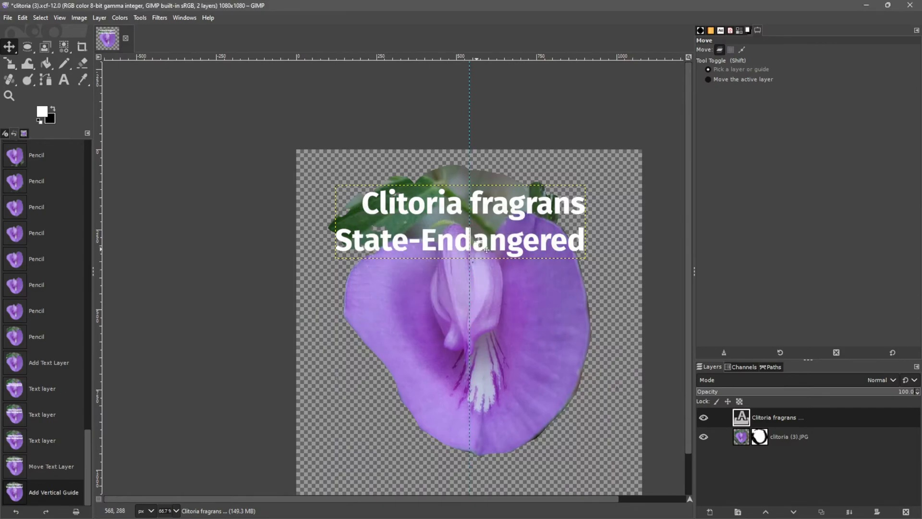
Step: Move the vertical guide to the flower's right edge, about 918 px, and align the "Clitoria fragrans" text's right side to it
drag(469, 136, 591, 140)
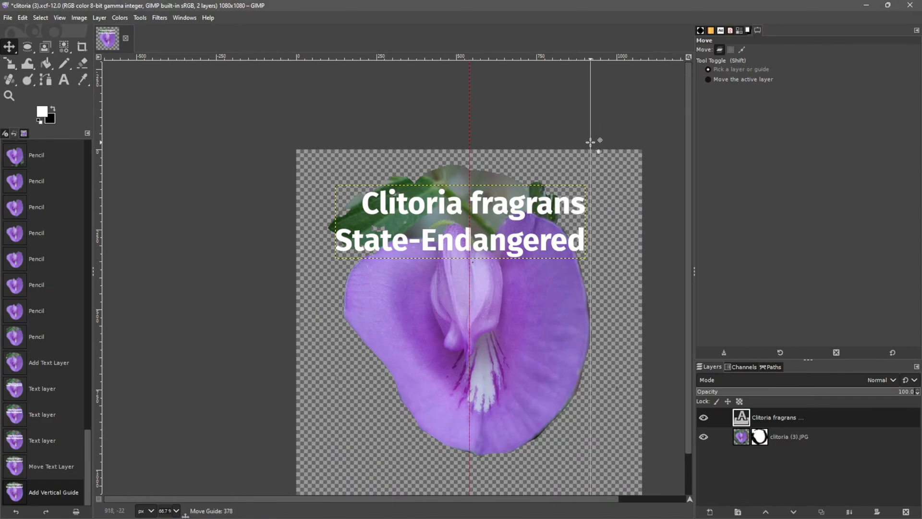
drag(568, 209, 572, 210)
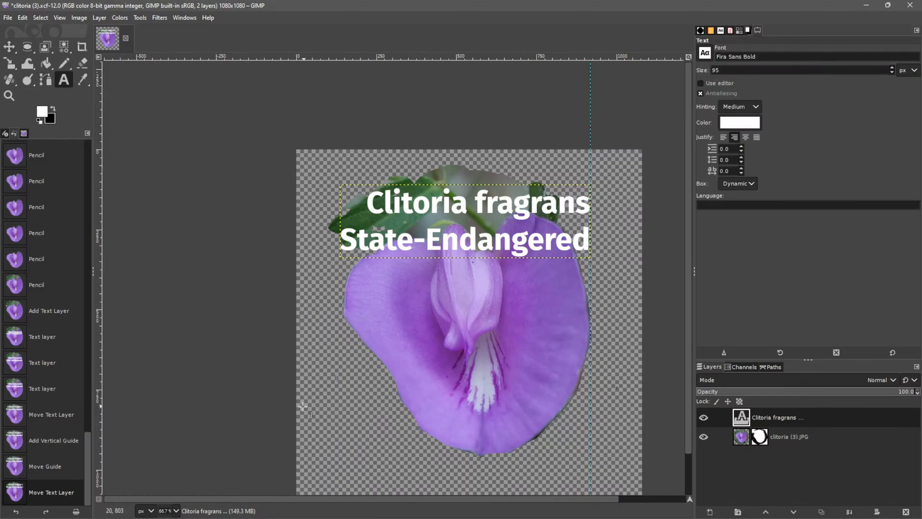
Step: Add a second text layer reading "Naples Chapter" and "Special Field Trip" and move it below the flower's center, right-aligned to the vertical guide
click(312, 369)
text(Naples Chapt)
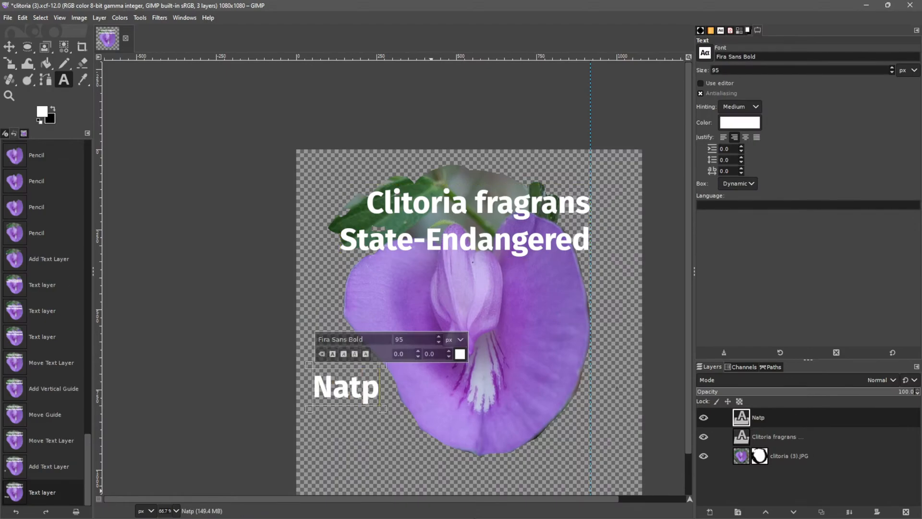
text(er)
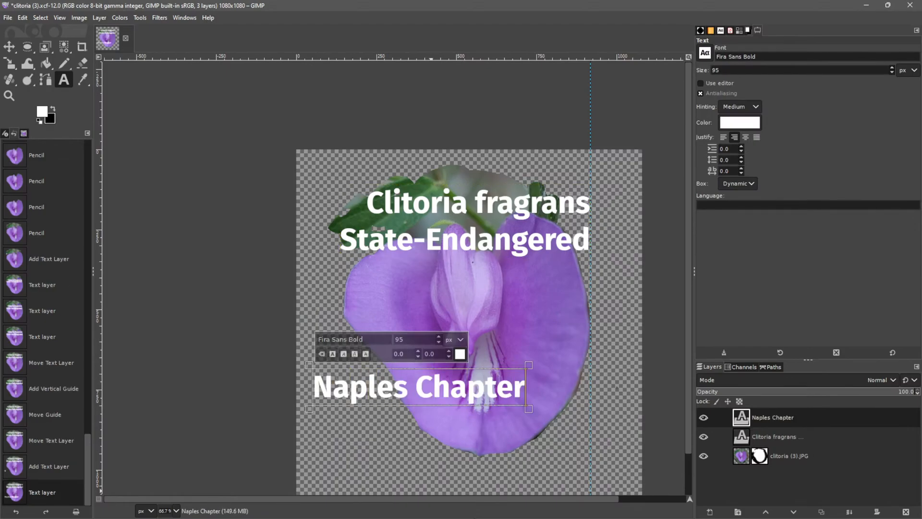
key(Return)
text(Specia)
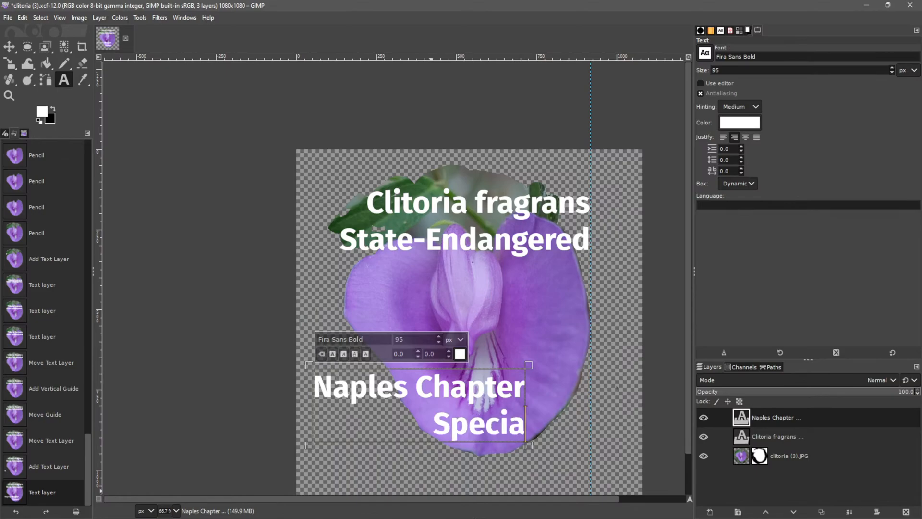
text(l Field Tr)
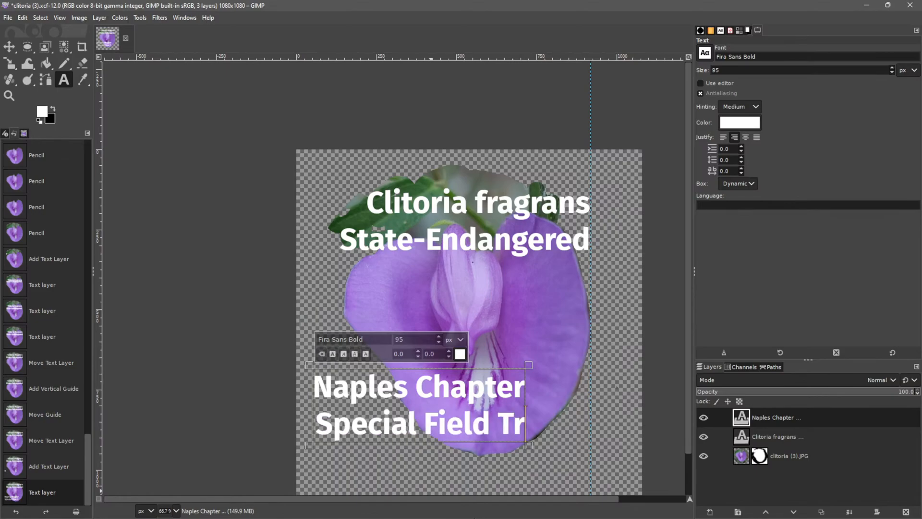
text(ip)
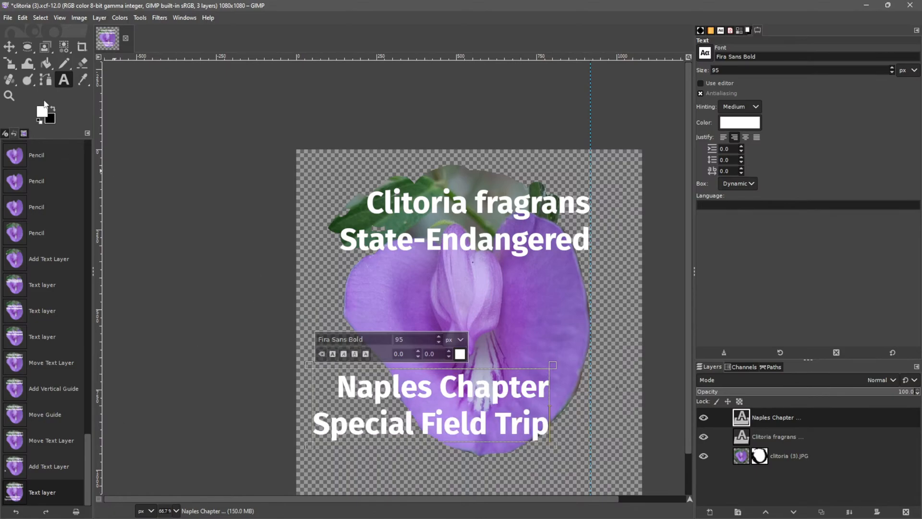
click(9, 46)
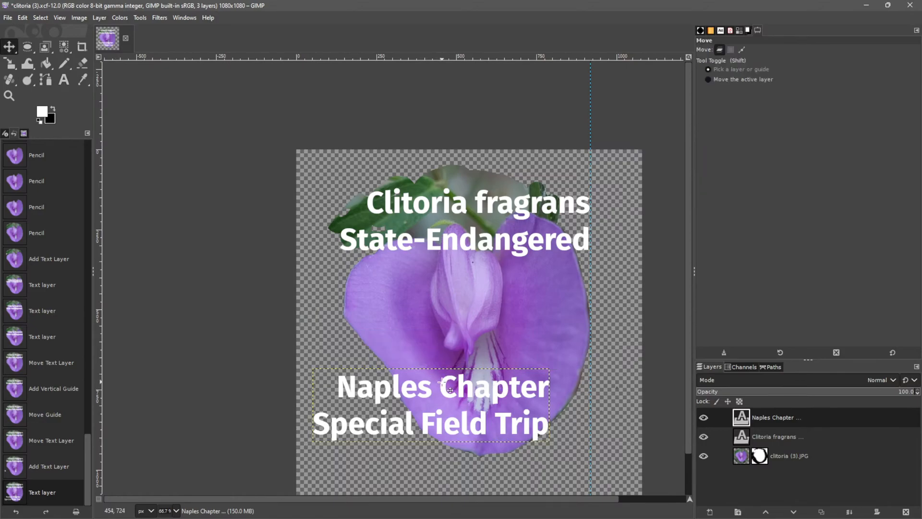
drag(438, 380, 483, 435)
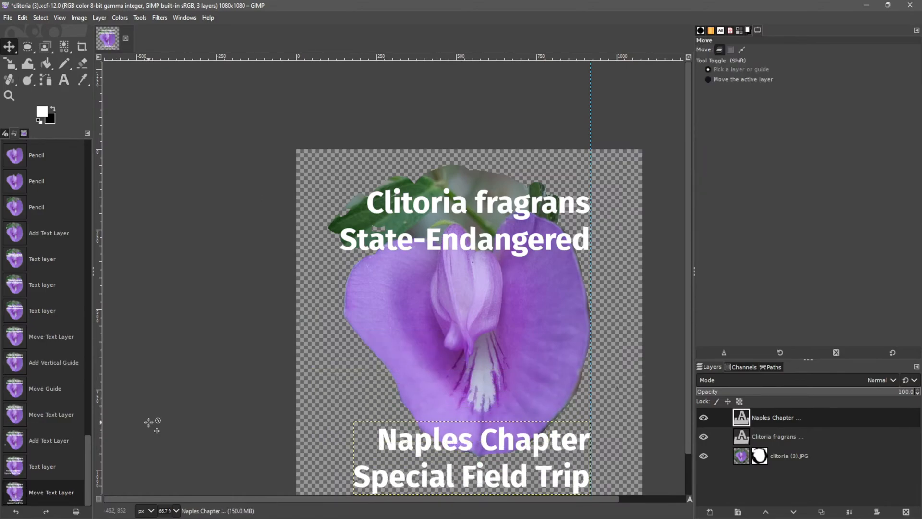
Step: Paint over the flower on the clitoria (3).JPG layer with the Pencil in Burn mode using white, enlarging the brush to 371
click(67, 64)
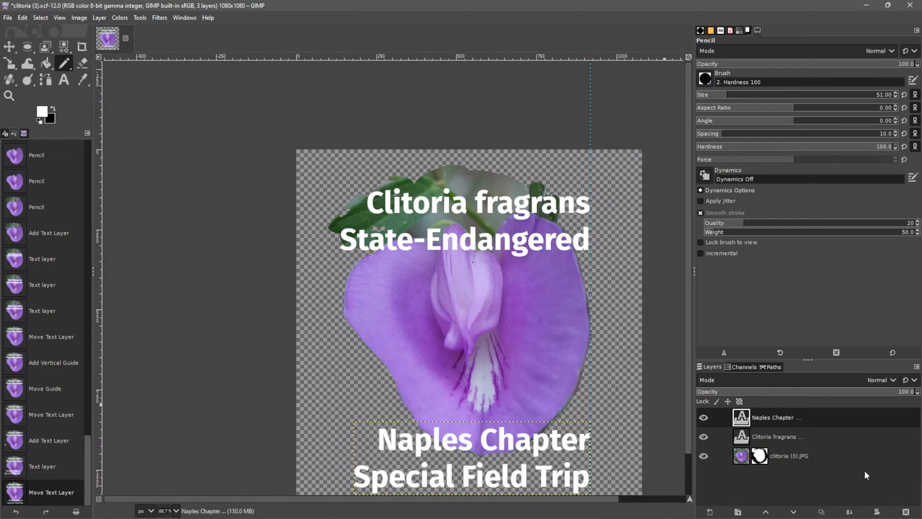
click(746, 461)
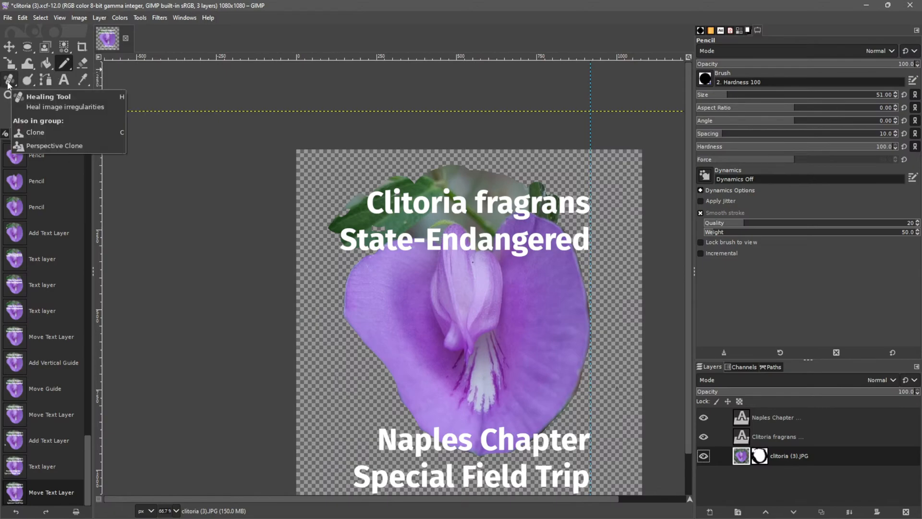
click(29, 85)
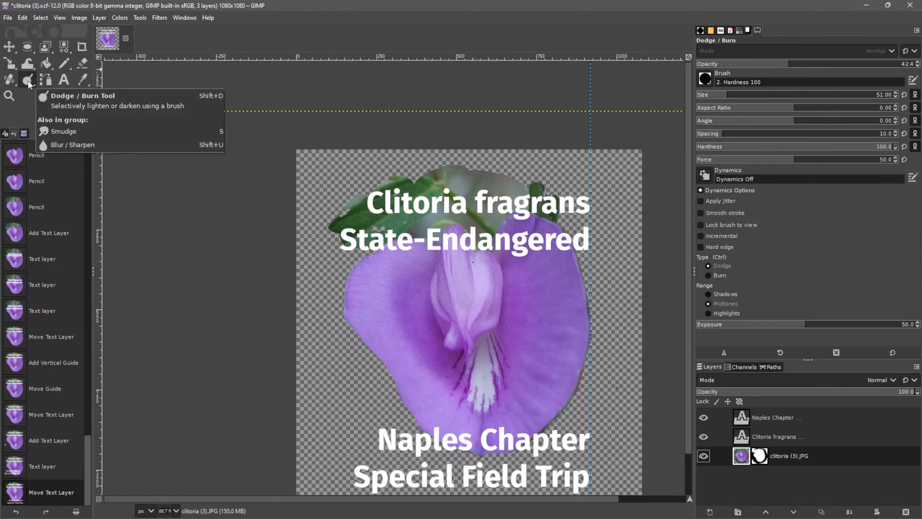
click(65, 64)
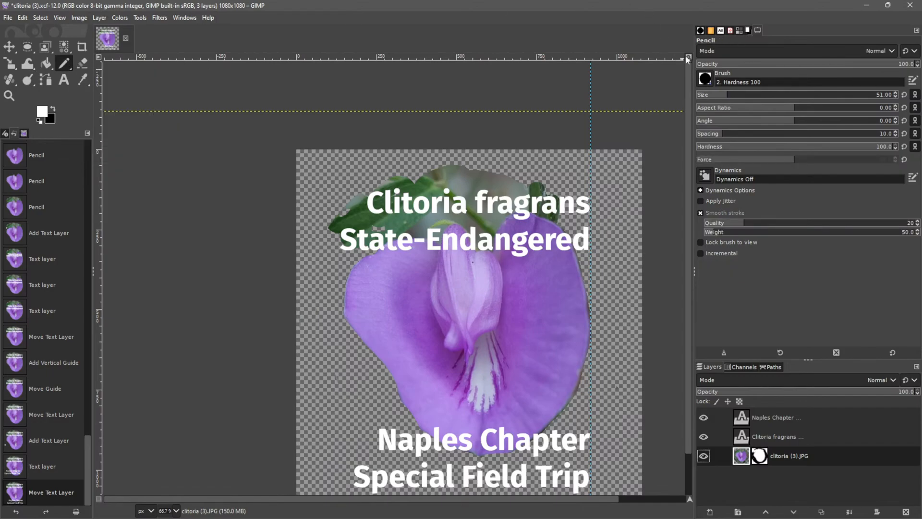
click(747, 49)
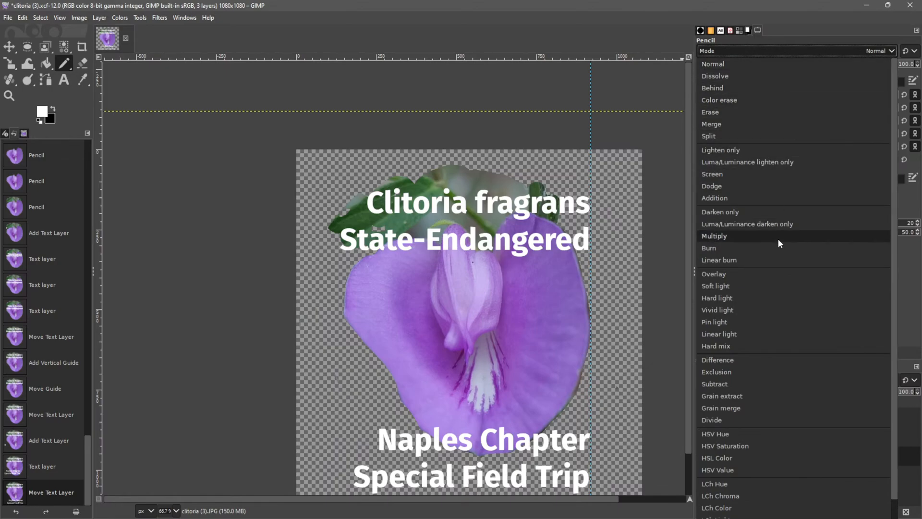
click(745, 247)
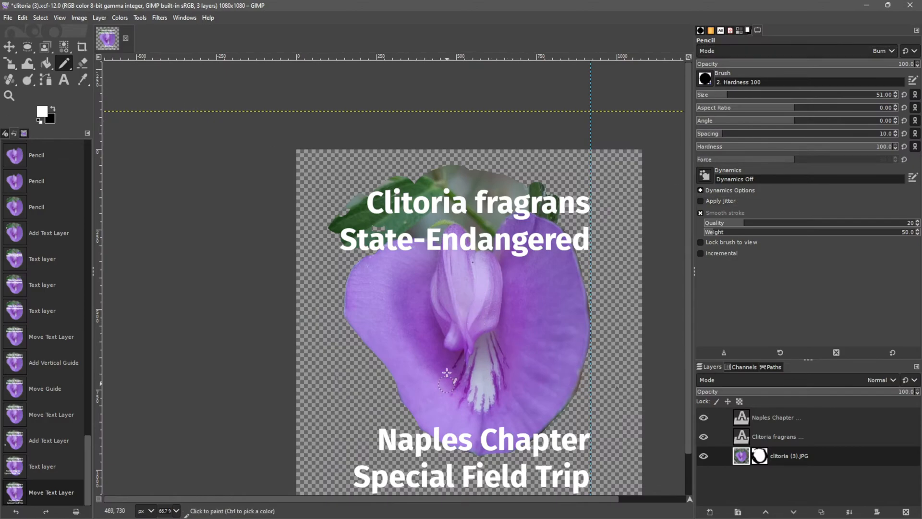
click(481, 374)
drag(729, 97, 804, 96)
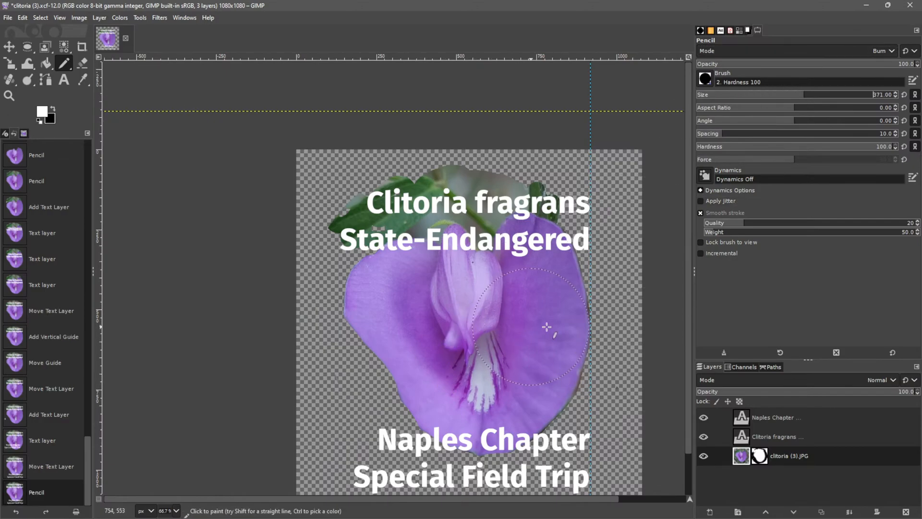
mouse_move(495, 324)
mouse_down()
mouse_move(489, 292)
mouse_move(472, 305)
mouse_move(465, 336)
mouse_up()
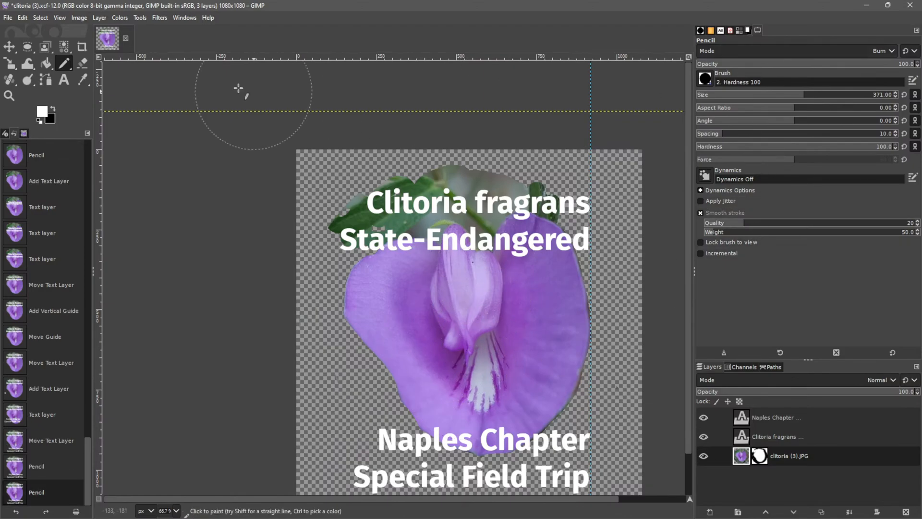
Step: Try a Burn-mode Pencil stroke in black across the flower, and undo it
key(x)
drag(613, 318, 474, 306)
key(ctrl+z)
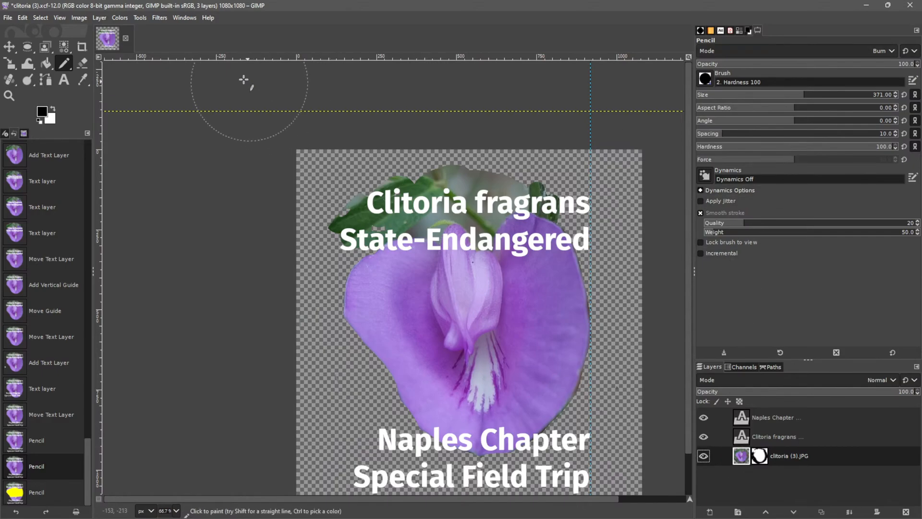
Step: Darken the flower's petals and lower edge using the Dodge/Burn tool set to Burn at brush size 371
click(28, 80)
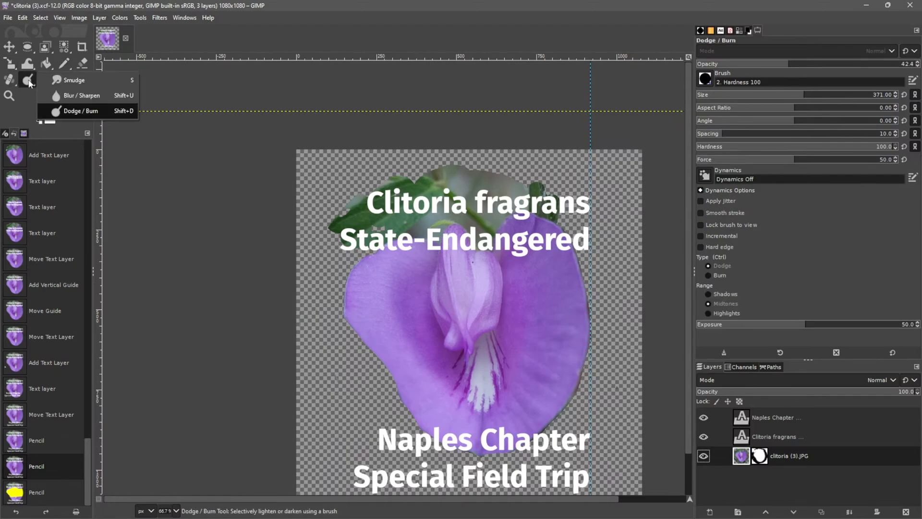
click(708, 275)
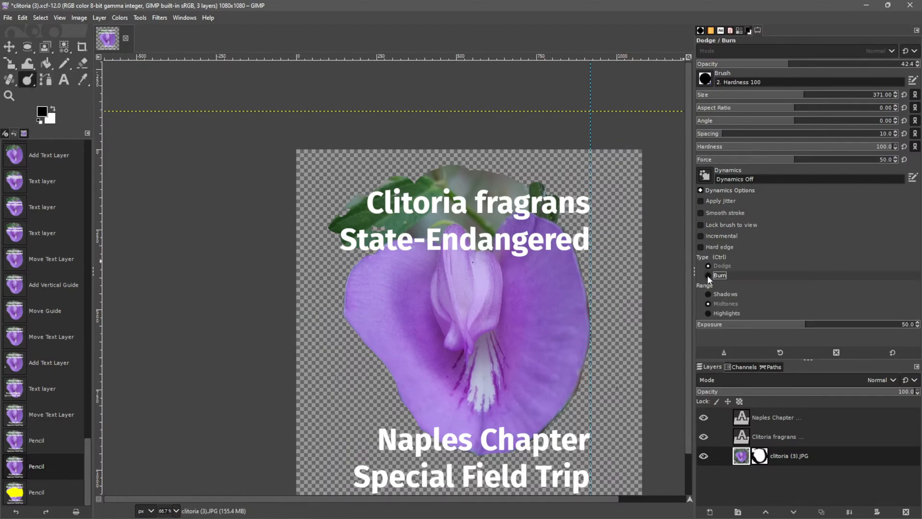
mouse_move(499, 331)
mouse_down()
mouse_move(466, 335)
mouse_move(483, 305)
mouse_move(513, 291)
mouse_move(498, 342)
mouse_move(524, 342)
mouse_move(526, 308)
mouse_move(531, 354)
mouse_move(423, 309)
mouse_move(389, 307)
mouse_move(462, 387)
mouse_move(514, 421)
mouse_move(539, 410)
mouse_move(478, 340)
mouse_up()
mouse_move(450, 463)
mouse_down()
mouse_move(553, 452)
mouse_move(418, 451)
mouse_up()
click(433, 450)
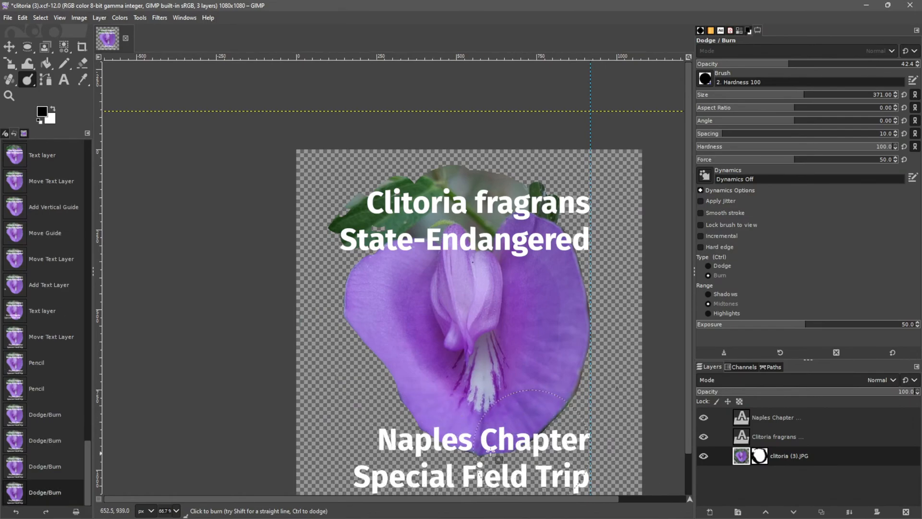
click(453, 447)
click(505, 452)
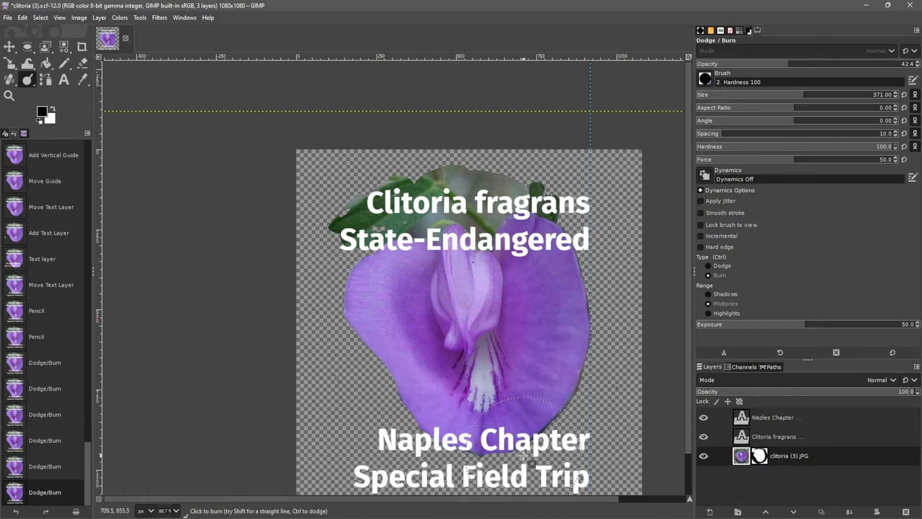
Step: Burn the flower's lower tip behind "Naples Chapter" with a size 108 brush, raising the opacity to 88.4 for the final strokes
click(724, 95)
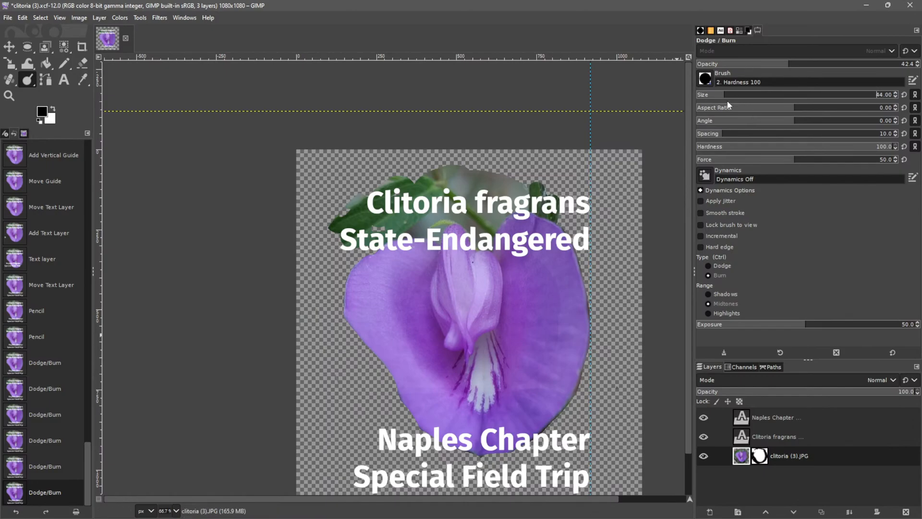
click(746, 96)
mouse_move(463, 445)
mouse_down()
mouse_move(493, 443)
mouse_move(455, 446)
mouse_move(518, 444)
mouse_up()
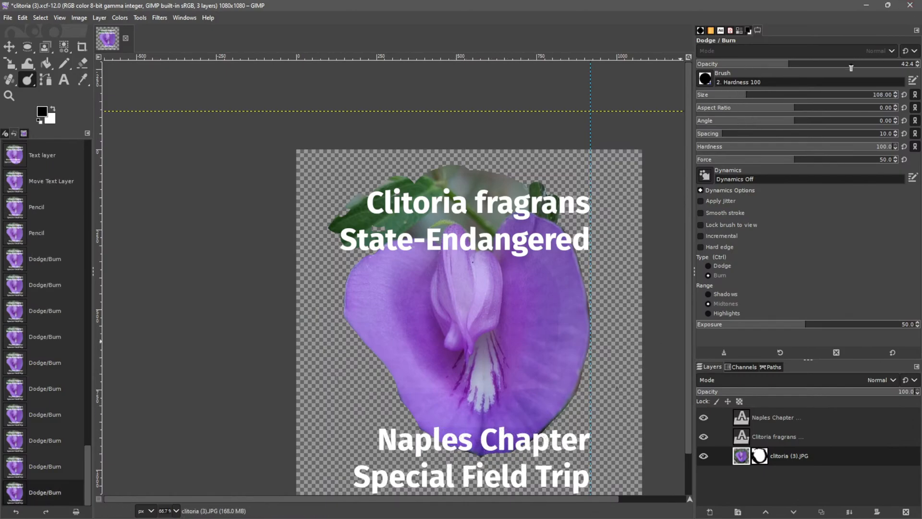
drag(853, 65, 889, 65)
drag(527, 439, 481, 448)
mouse_move(459, 439)
mouse_down()
mouse_move(527, 438)
mouse_move(420, 441)
mouse_move(409, 451)
mouse_move(490, 445)
mouse_up()
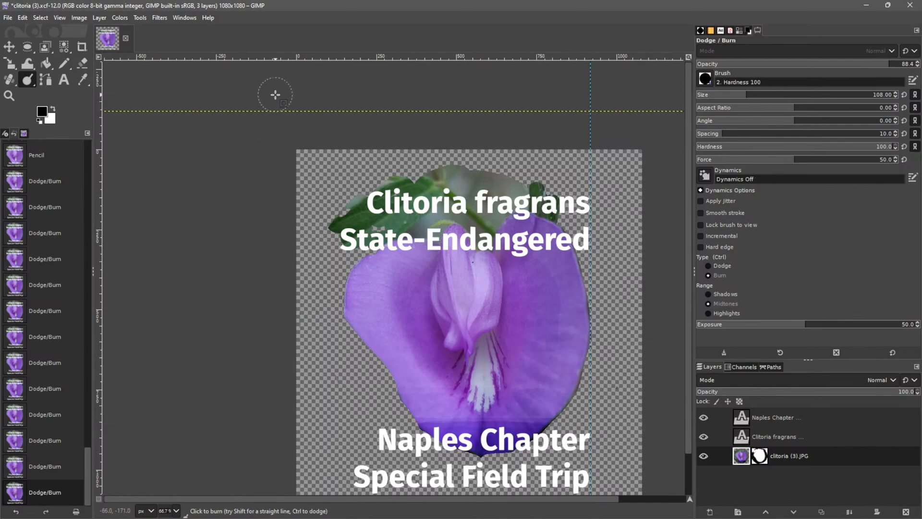
Step: Switch to Rectangle Select and add a transparent layer named "behind the text" directly above the flower photo layer
right_click(28, 47)
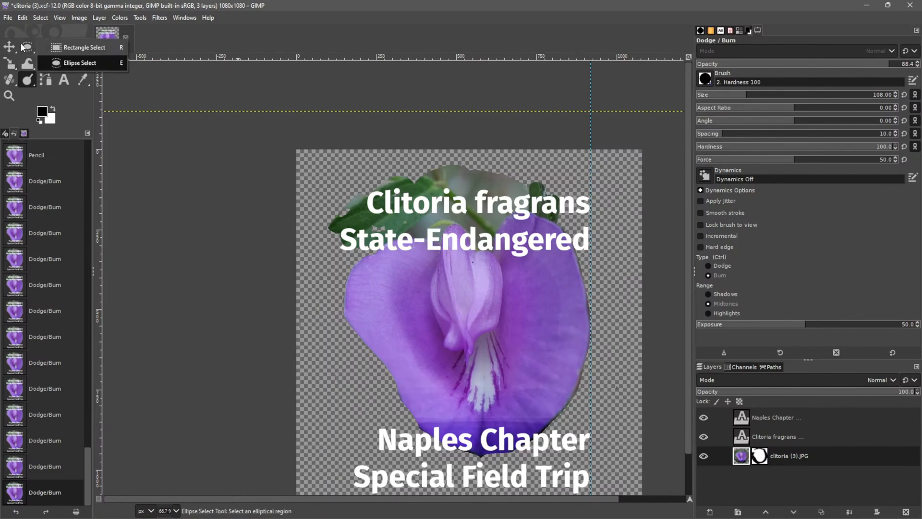
click(67, 47)
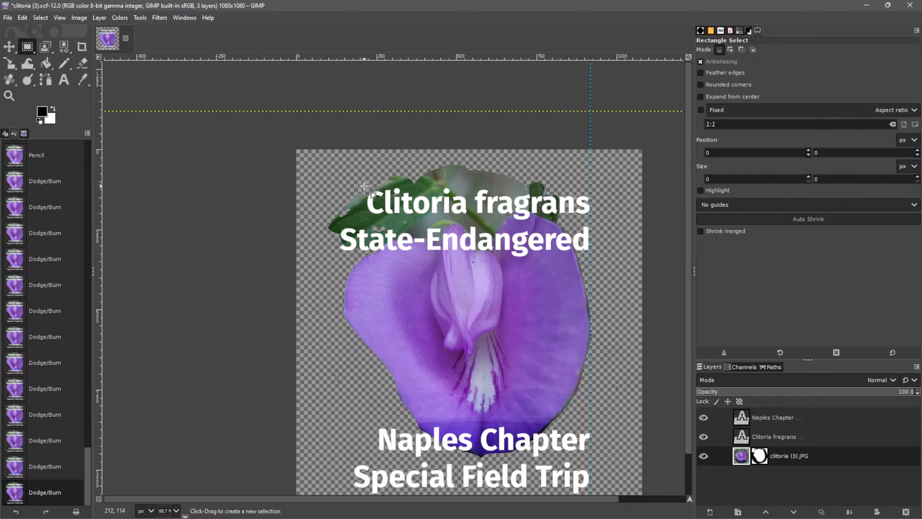
click(710, 513)
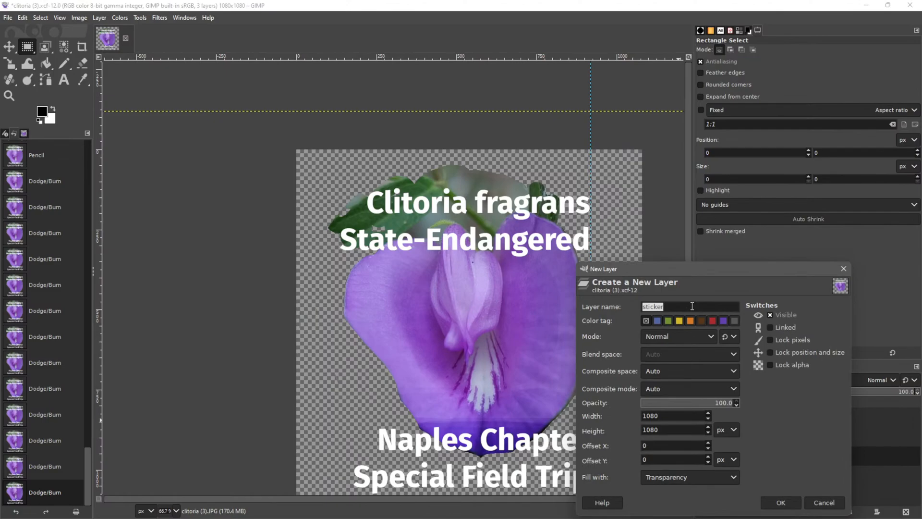
text(behind the text)
click(781, 502)
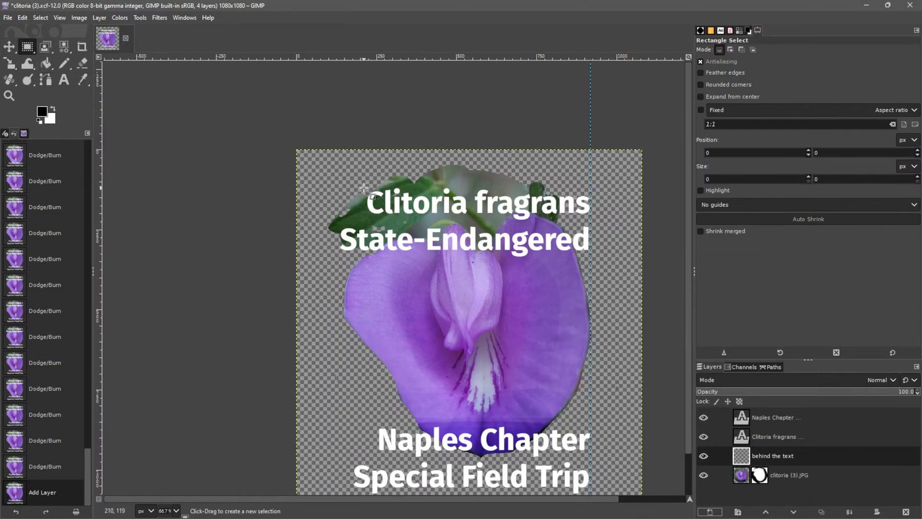
Step: Make a rectangular selection of about 709 × 110 px around the "Clitoria fragrans" line, ending at the vertical guide
drag(363, 188, 591, 218)
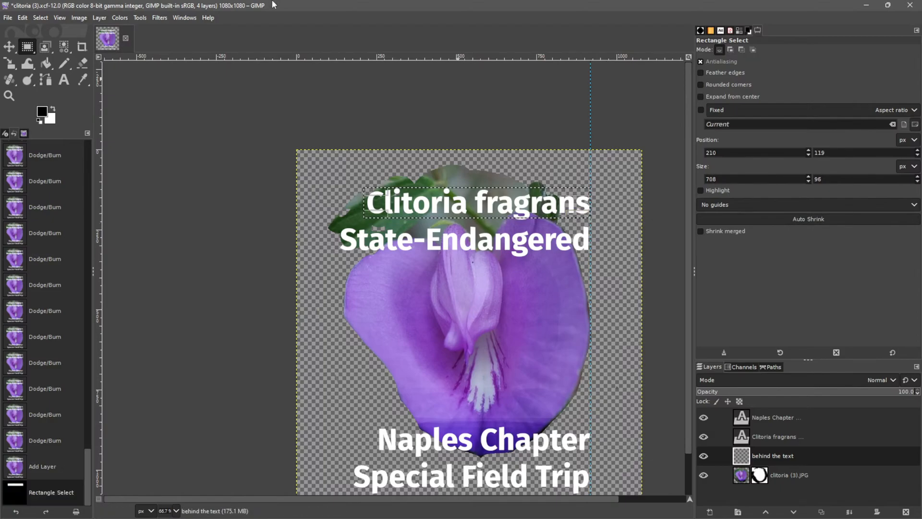
drag(377, 189, 377, 185)
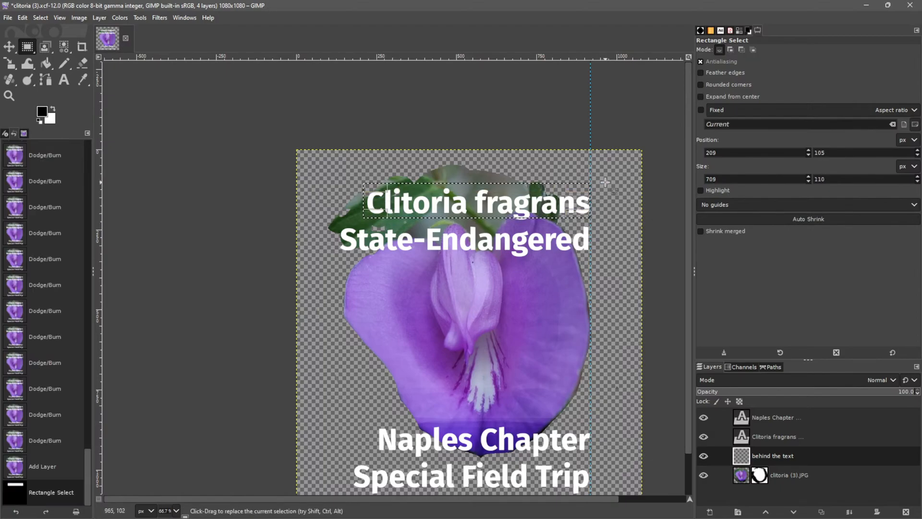
click(551, 185)
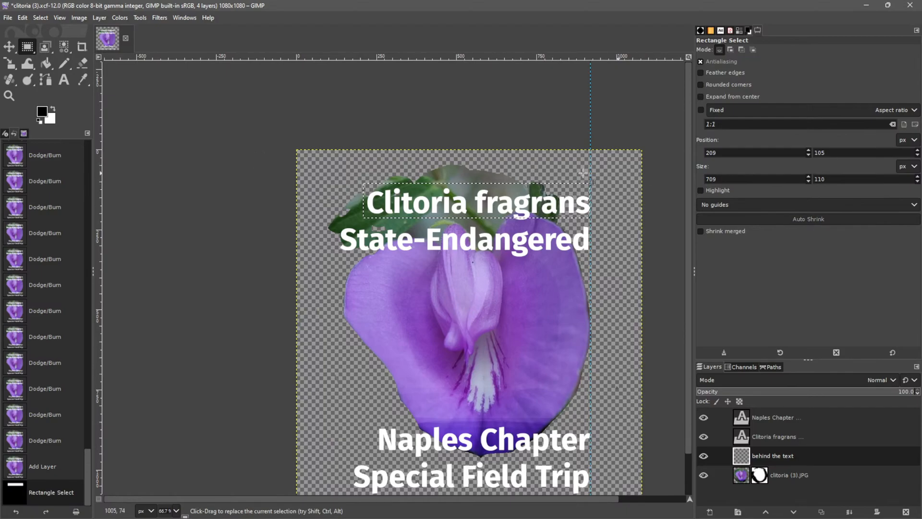
Step: Fill the selection behind "Clitoria fragrans" with a pale lavender sampled from the flower's white center
click(47, 64)
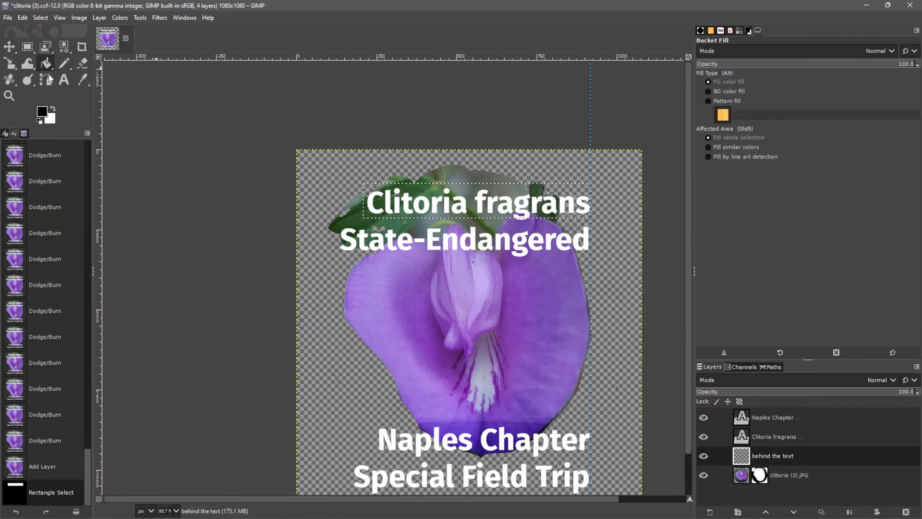
click(41, 111)
click(416, 118)
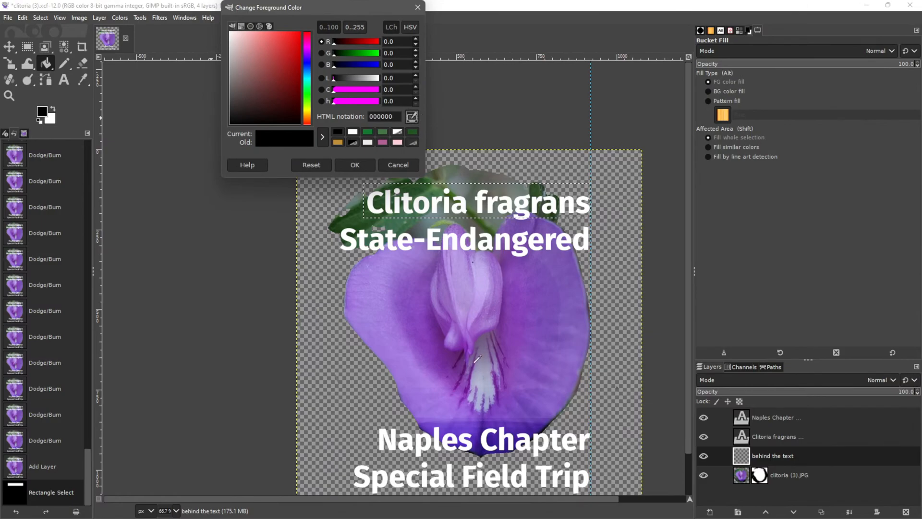
click(480, 382)
click(355, 166)
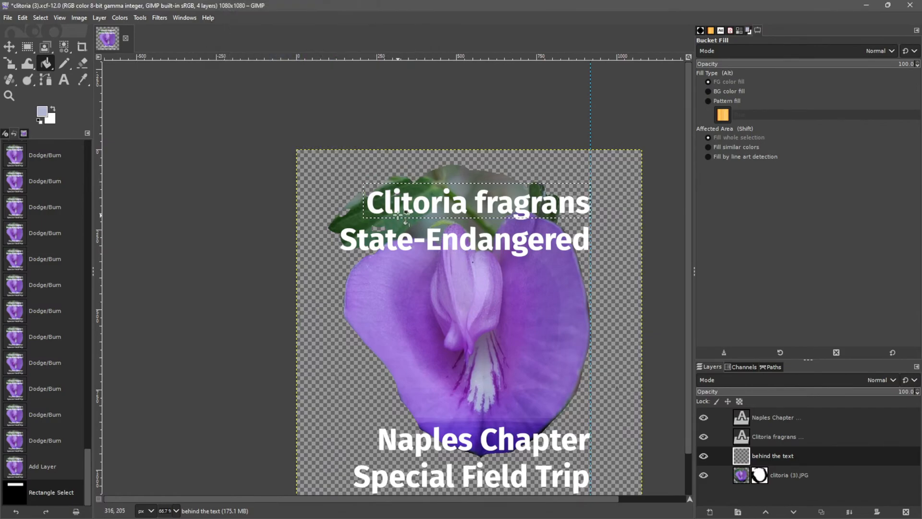
click(452, 189)
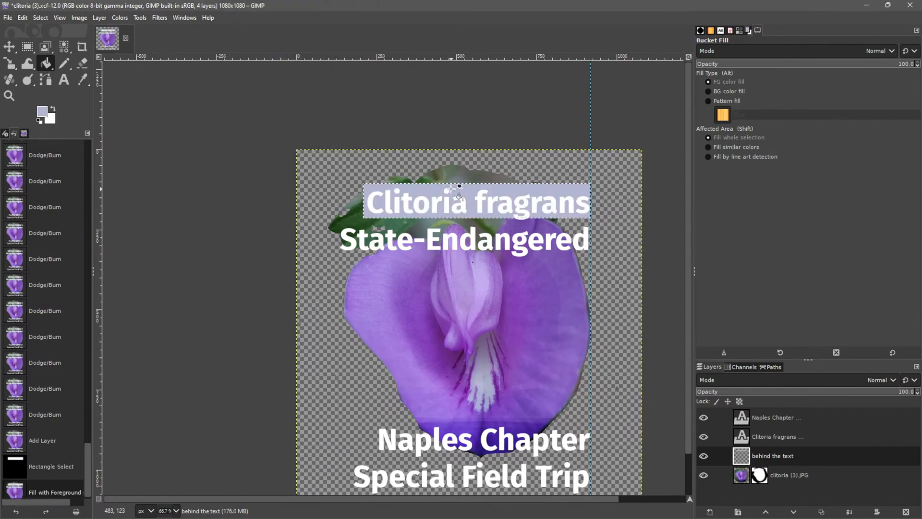
Step: Try filling a rectangle of about 807 × 114 px behind "State-Endangered" with the lavender color, and undo the fill
click(27, 46)
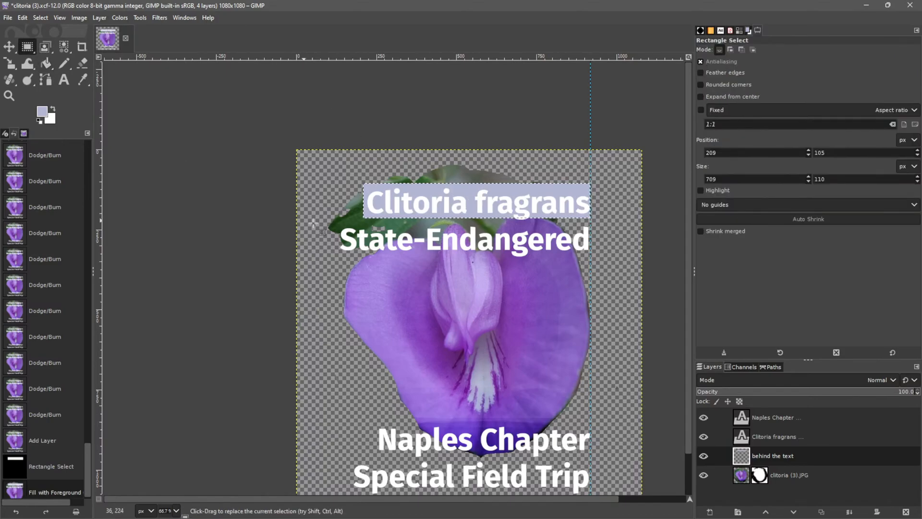
drag(330, 217, 590, 255)
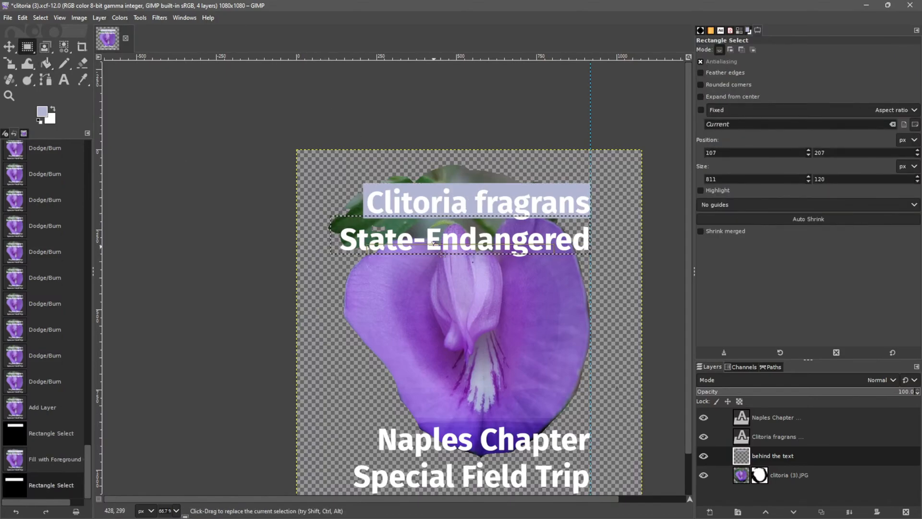
drag(338, 220, 340, 223)
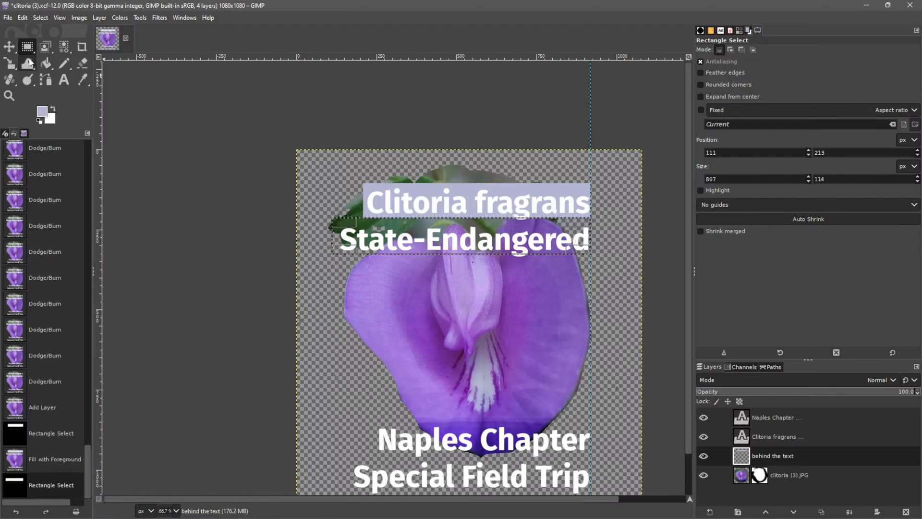
click(46, 63)
click(452, 231)
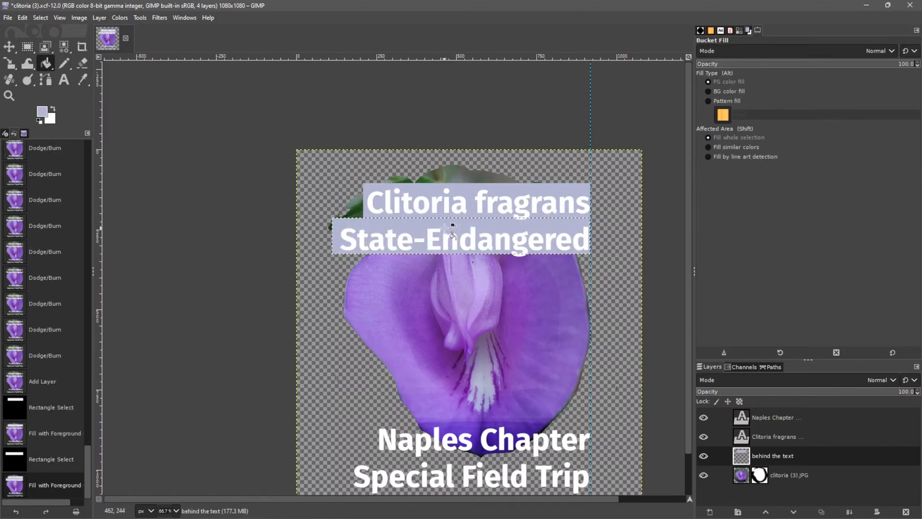
key(ctrl+z)
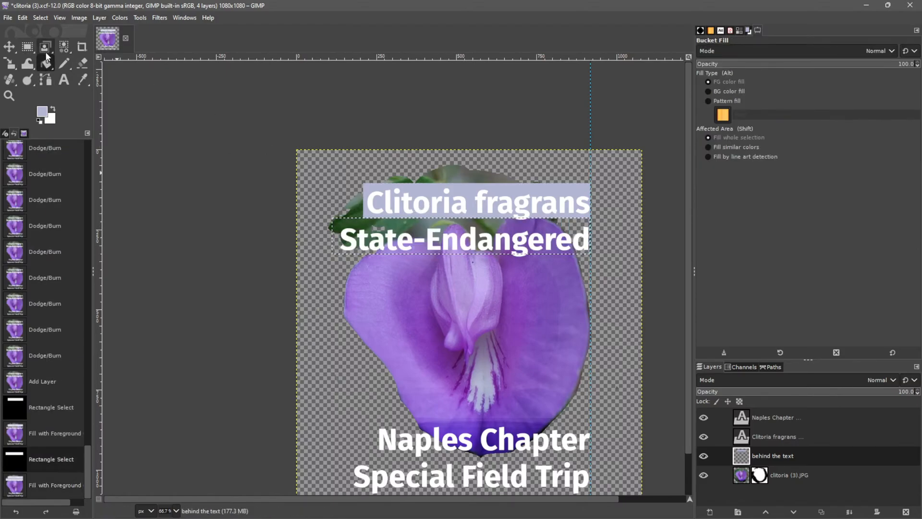
Step: Select a taller rectangle of about 807 × 131 px around "State-Endangered" and fill it with the lavender foreground color
click(27, 46)
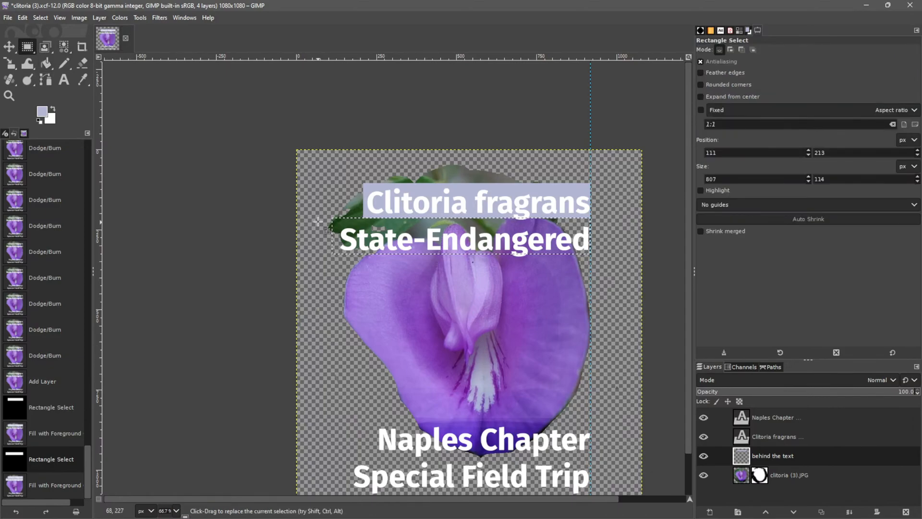
drag(332, 220, 592, 259)
drag(404, 224, 404, 222)
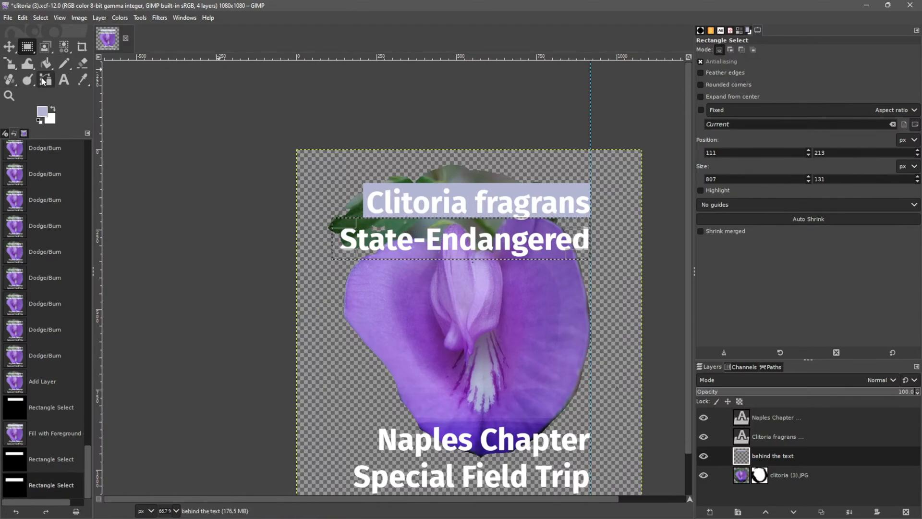
click(46, 63)
click(450, 235)
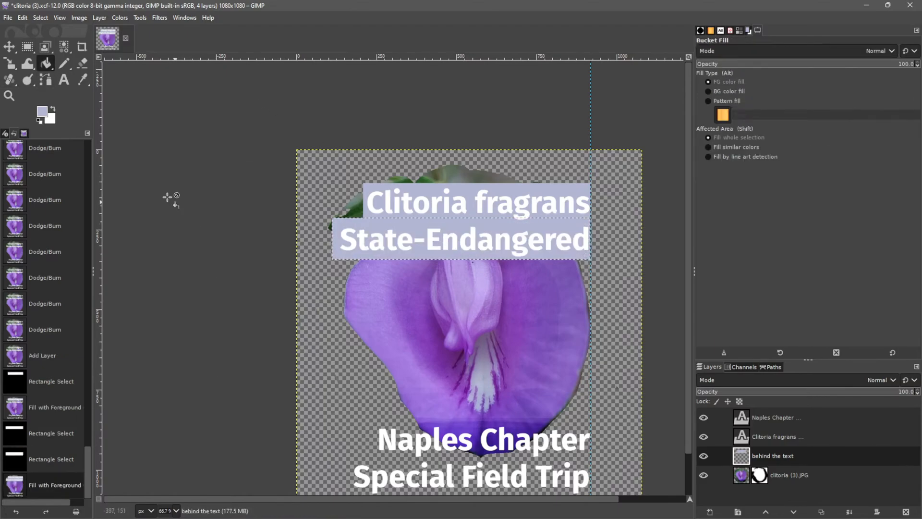
Step: Select a rectangle of about 678 × 111 px around "Naples Chapter", ending at the vertical guide, and fill it with the lavender foreground color
click(27, 47)
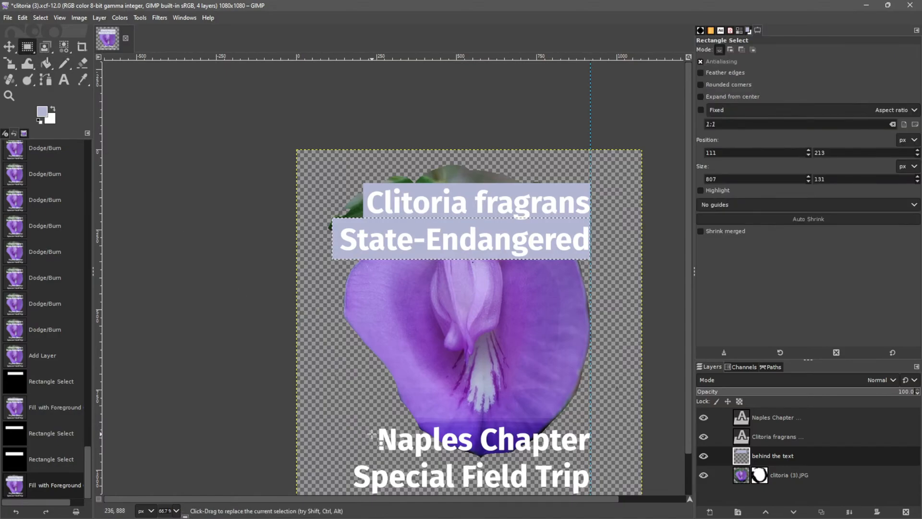
drag(373, 427, 590, 457)
drag(485, 439, 485, 436)
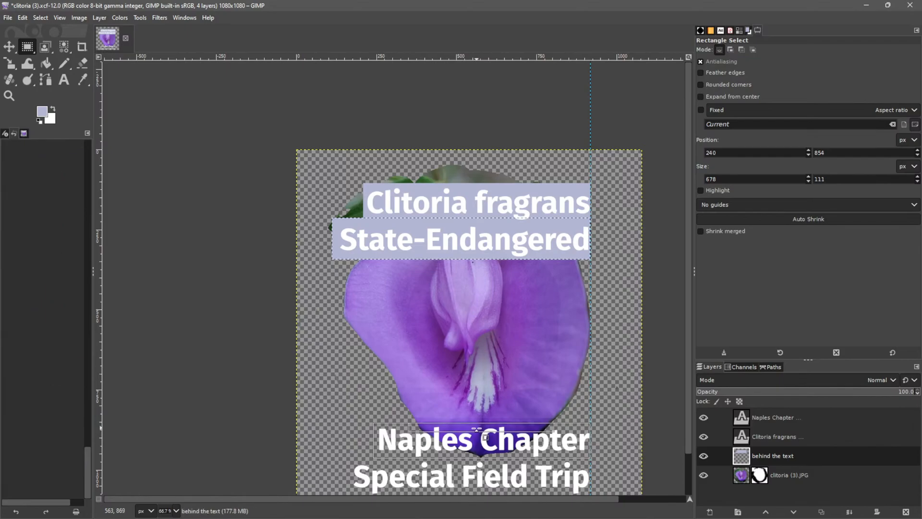
click(46, 63)
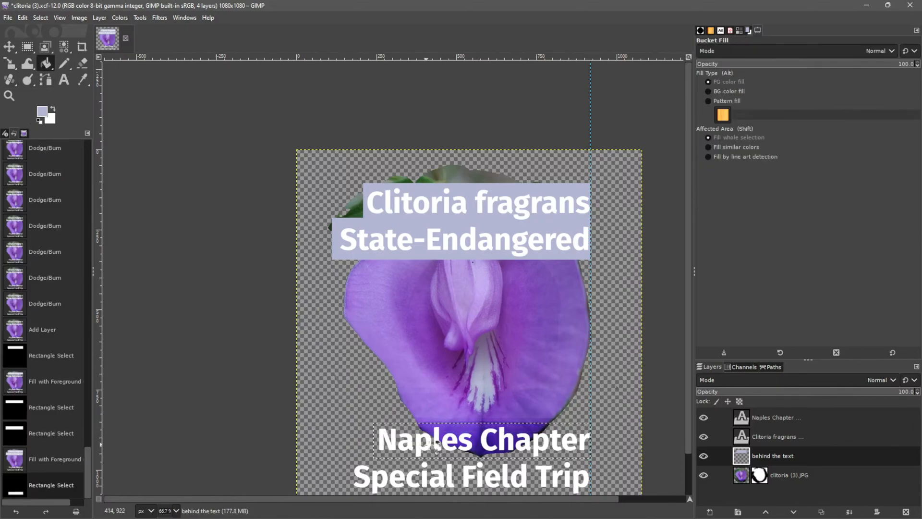
click(446, 437)
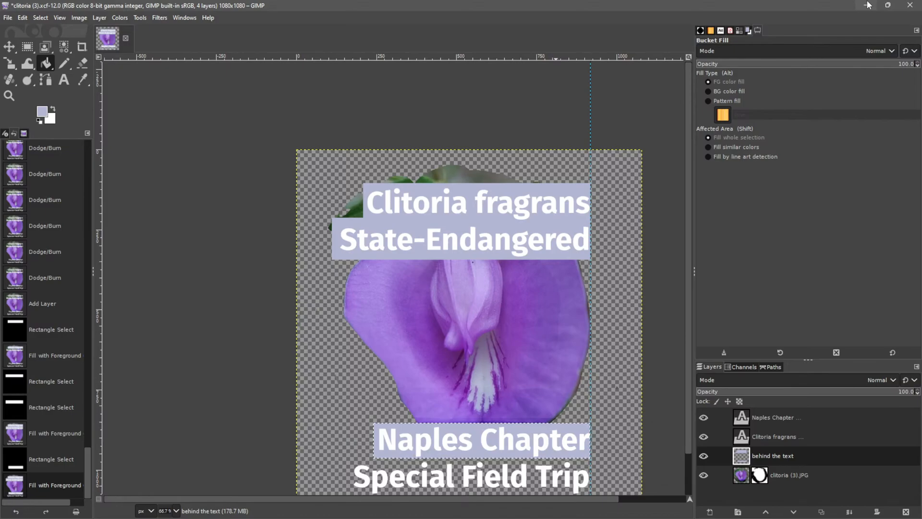
Step: Minimize the image editor and file browser, switch to the slide presentation in the web browser, and start its full-screen slideshow
click(867, 5)
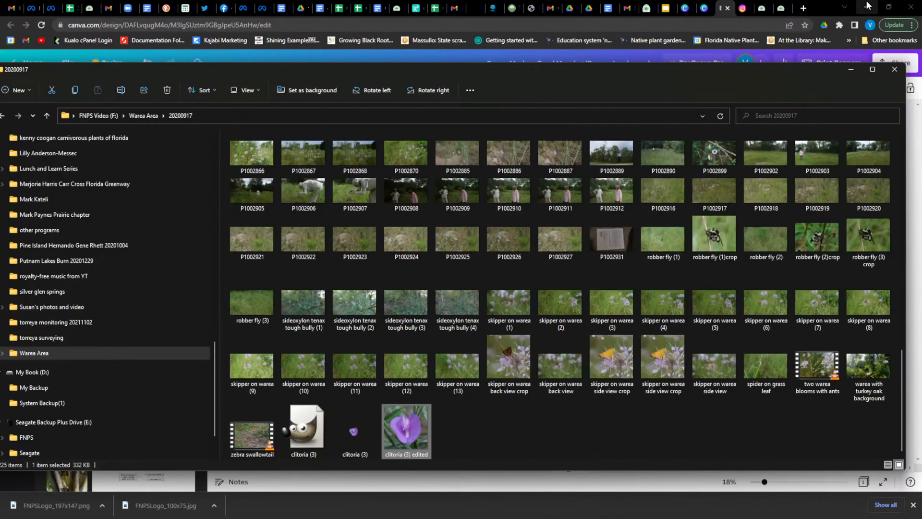
click(851, 70)
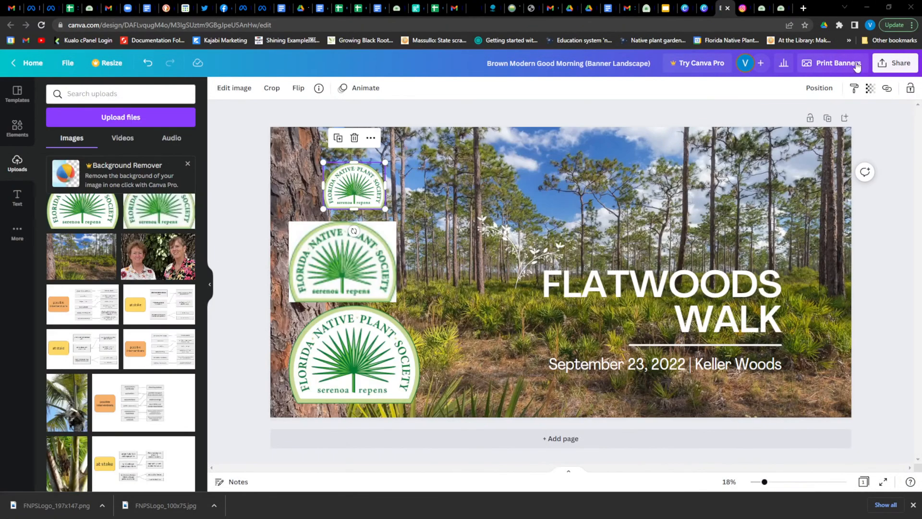
click(667, 7)
click(806, 68)
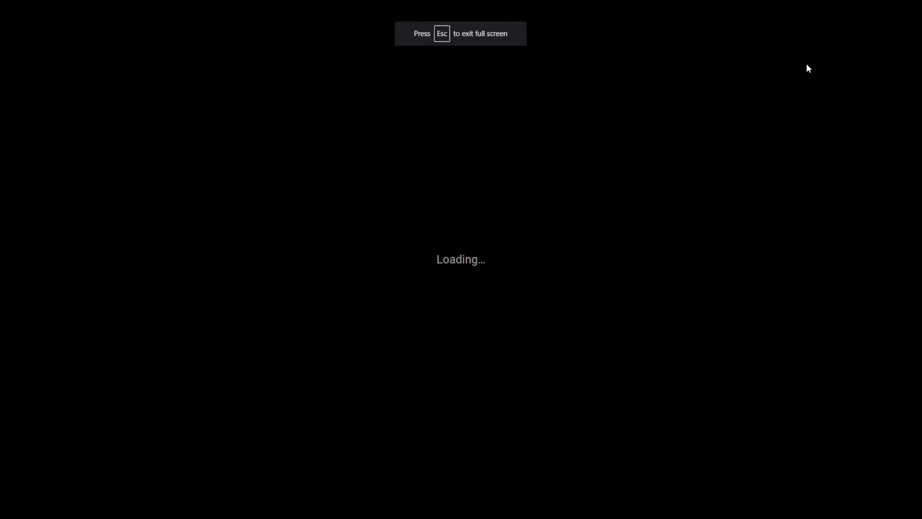